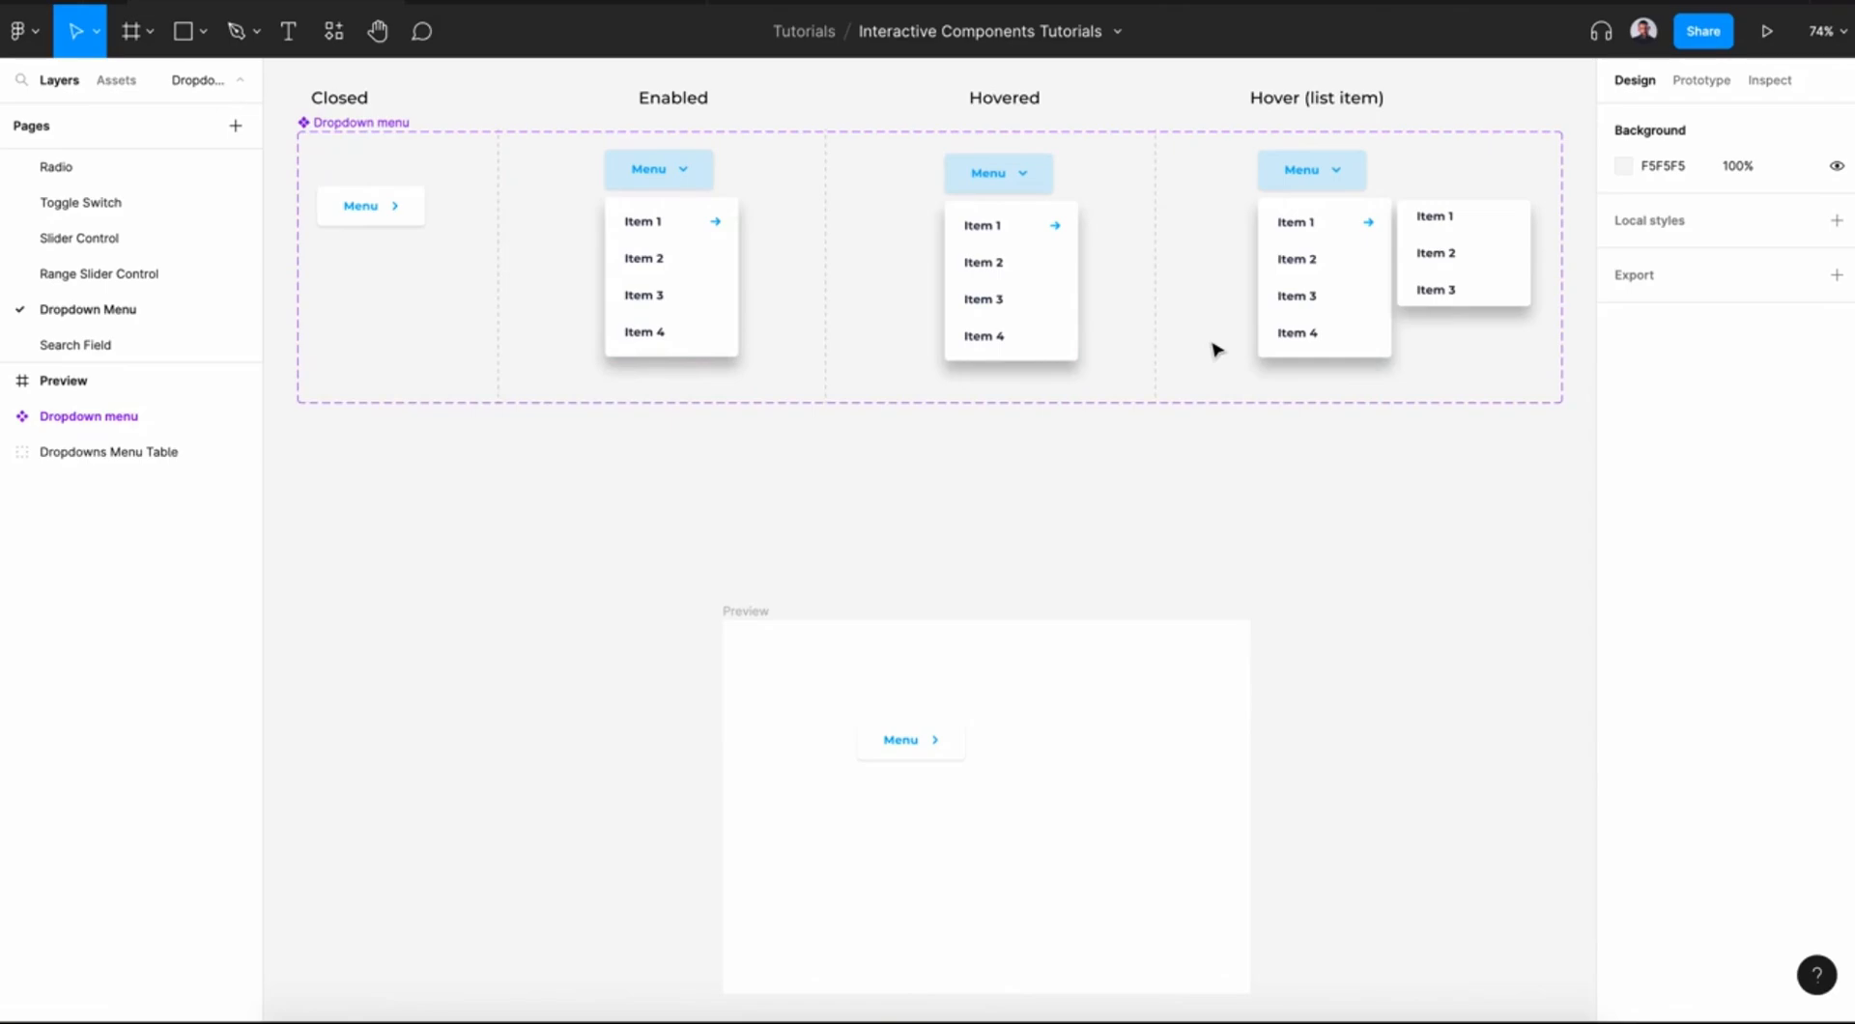
- Review the finished dropdown's prototype interactions and try out the Menu dropdown in the Preview frame's prototype
left_click(1699, 81)
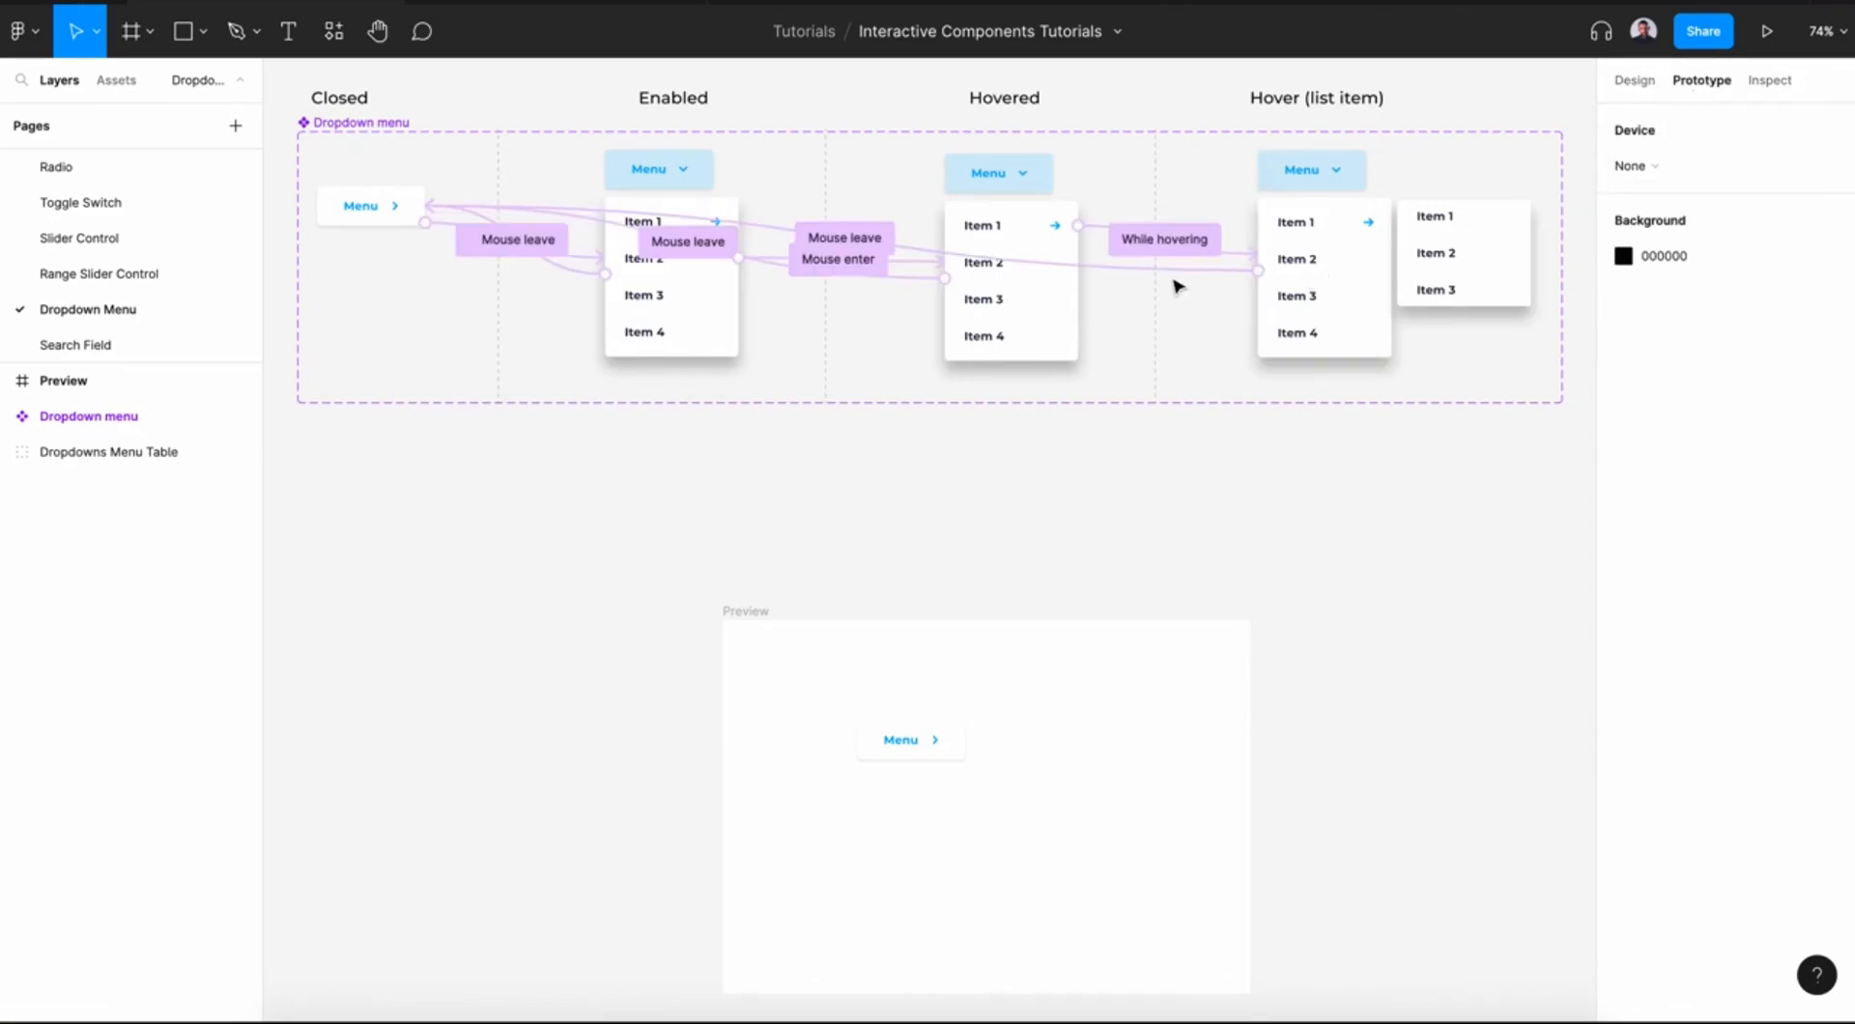
left_click(748, 610)
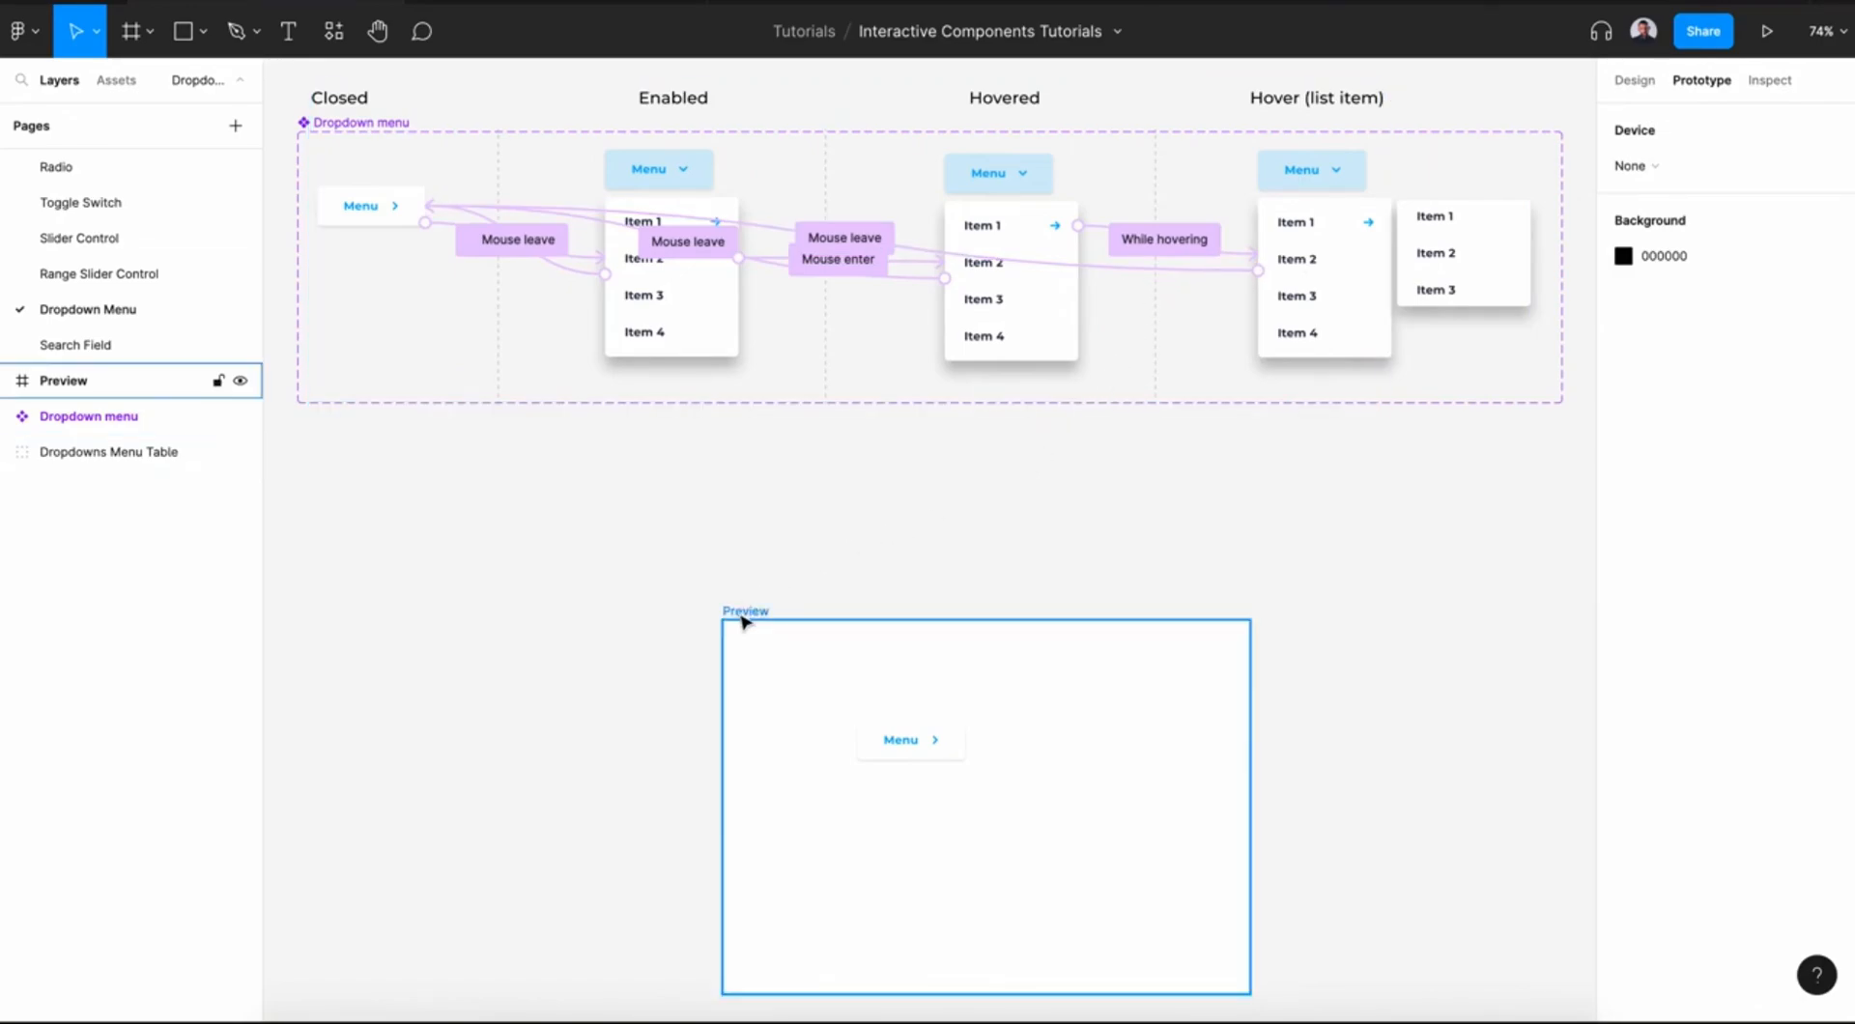
left_click(552, 5)
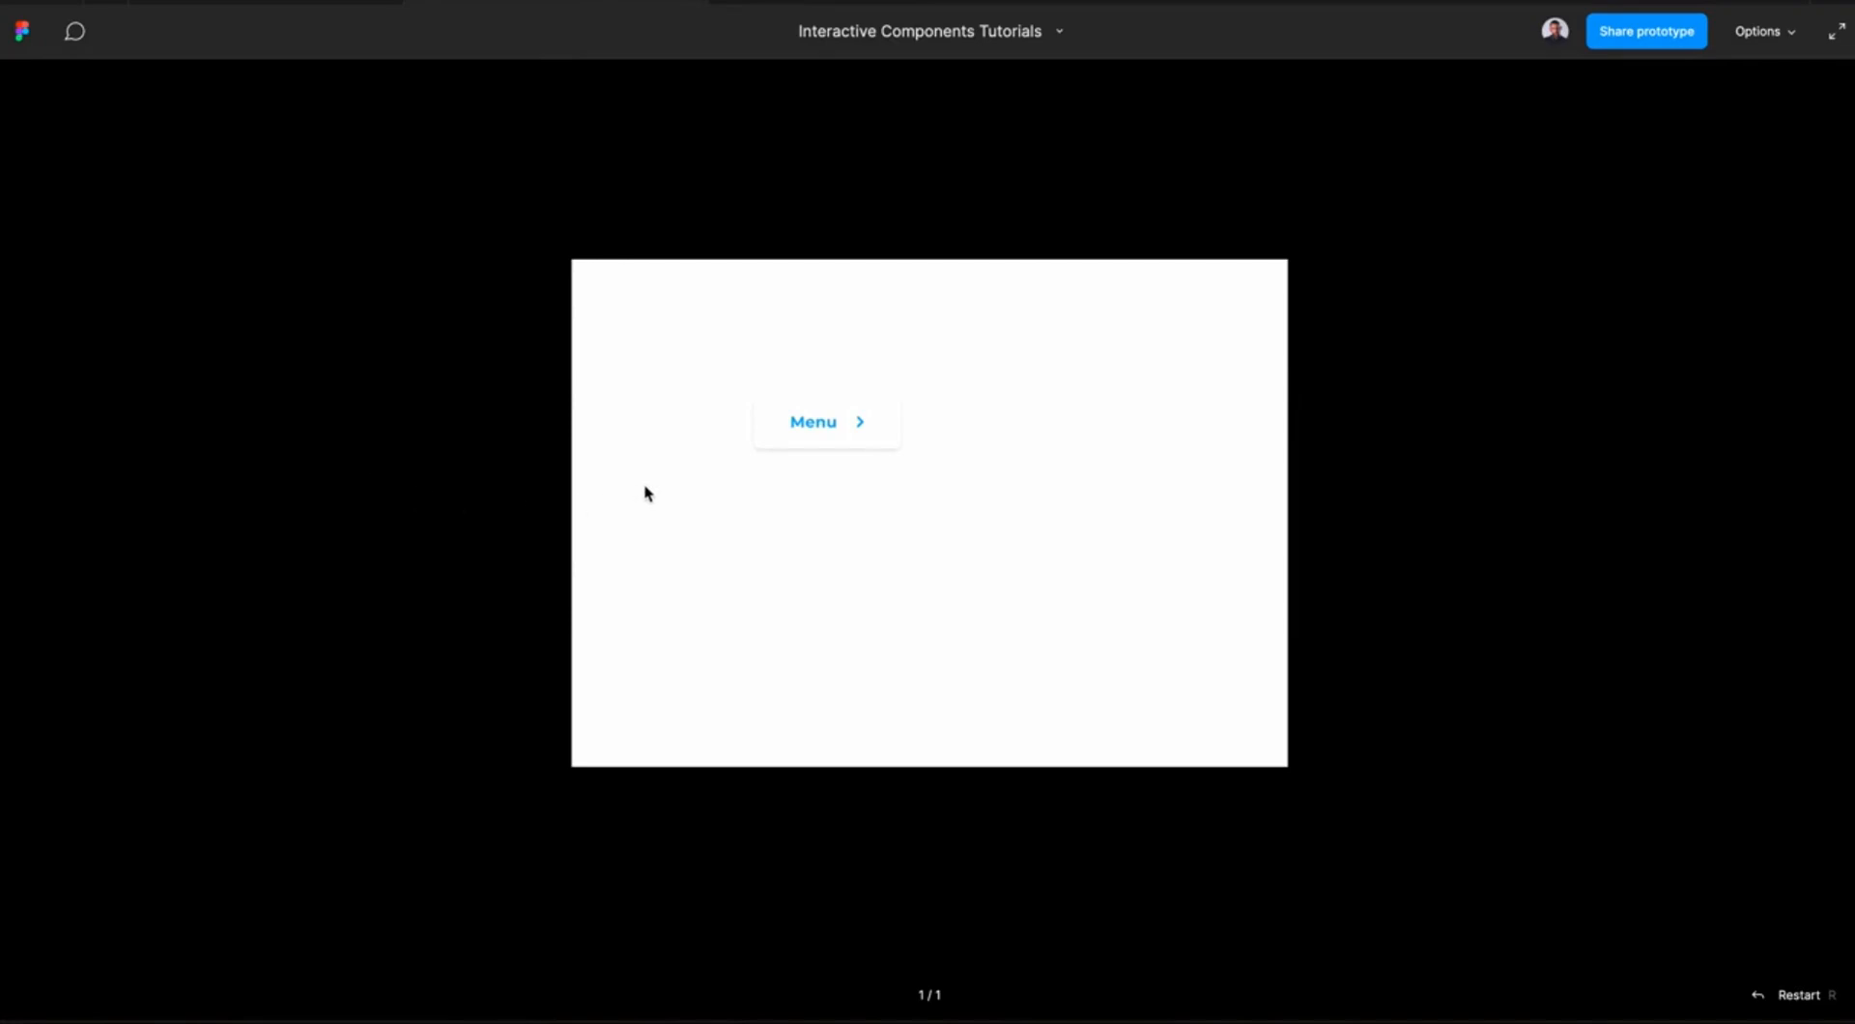
left_click(816, 428)
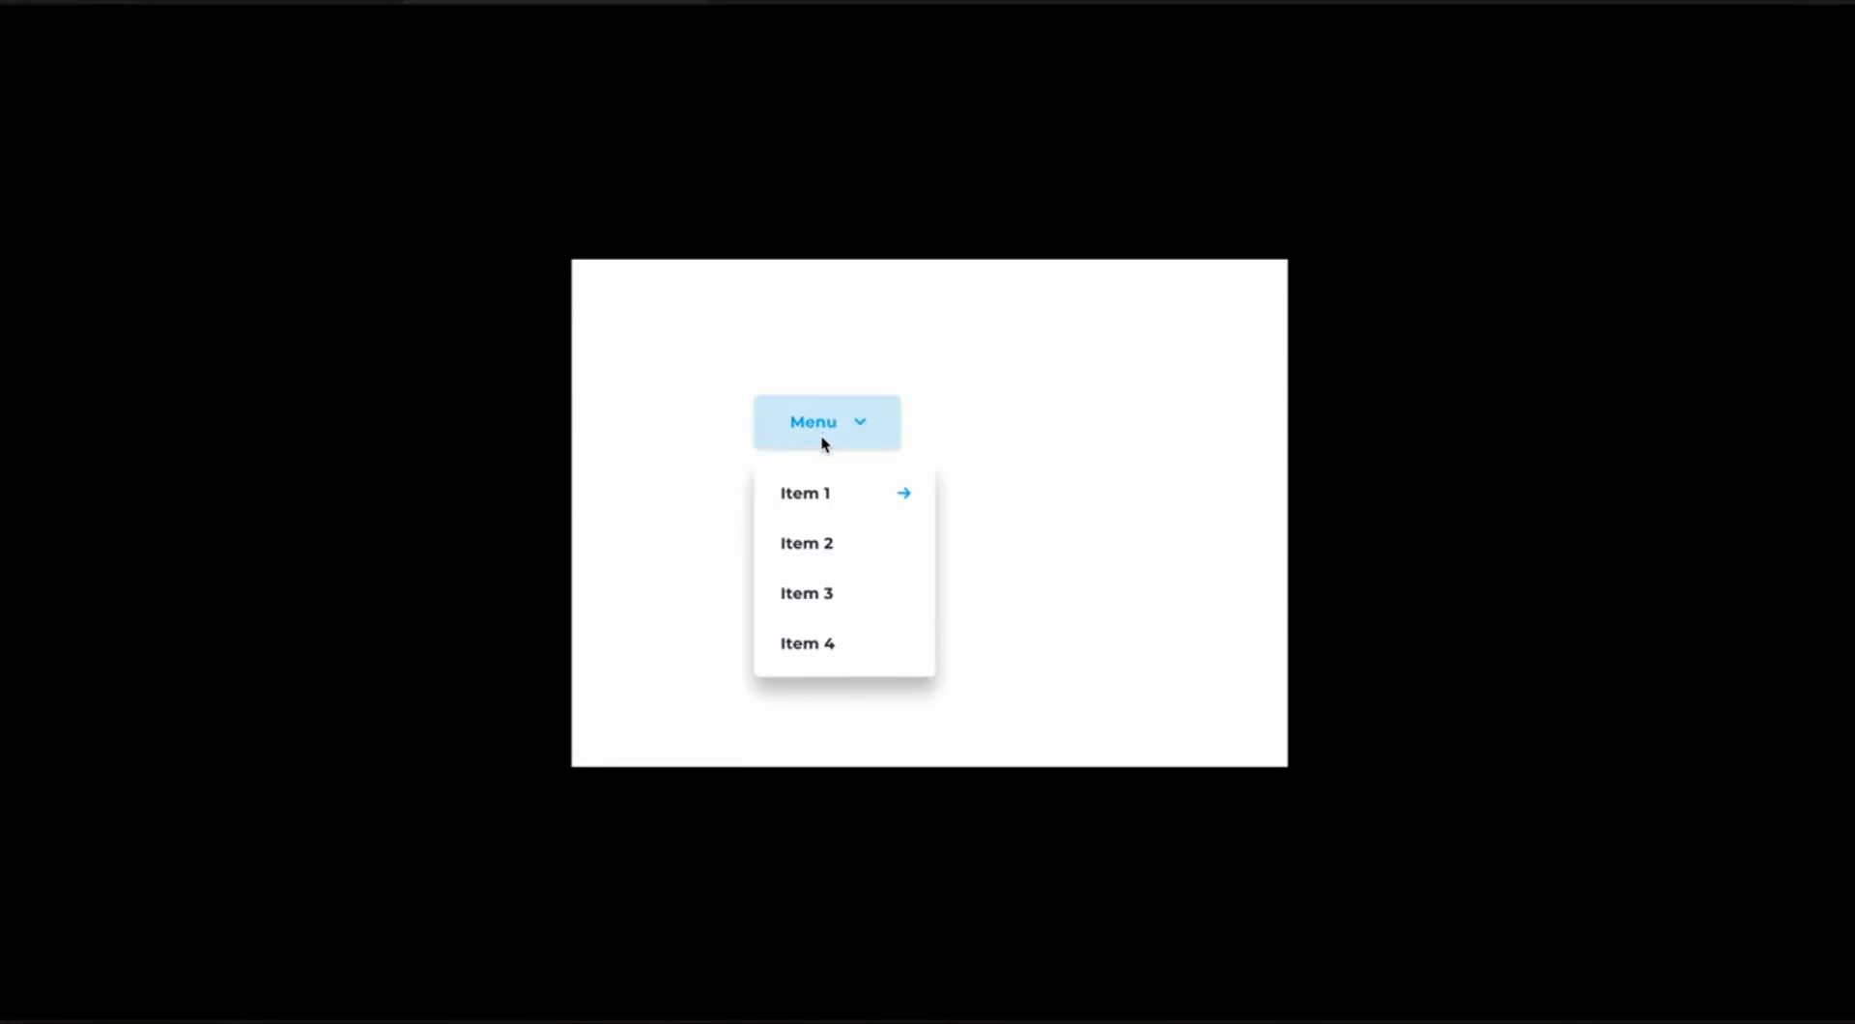
mouse_move(799, 502)
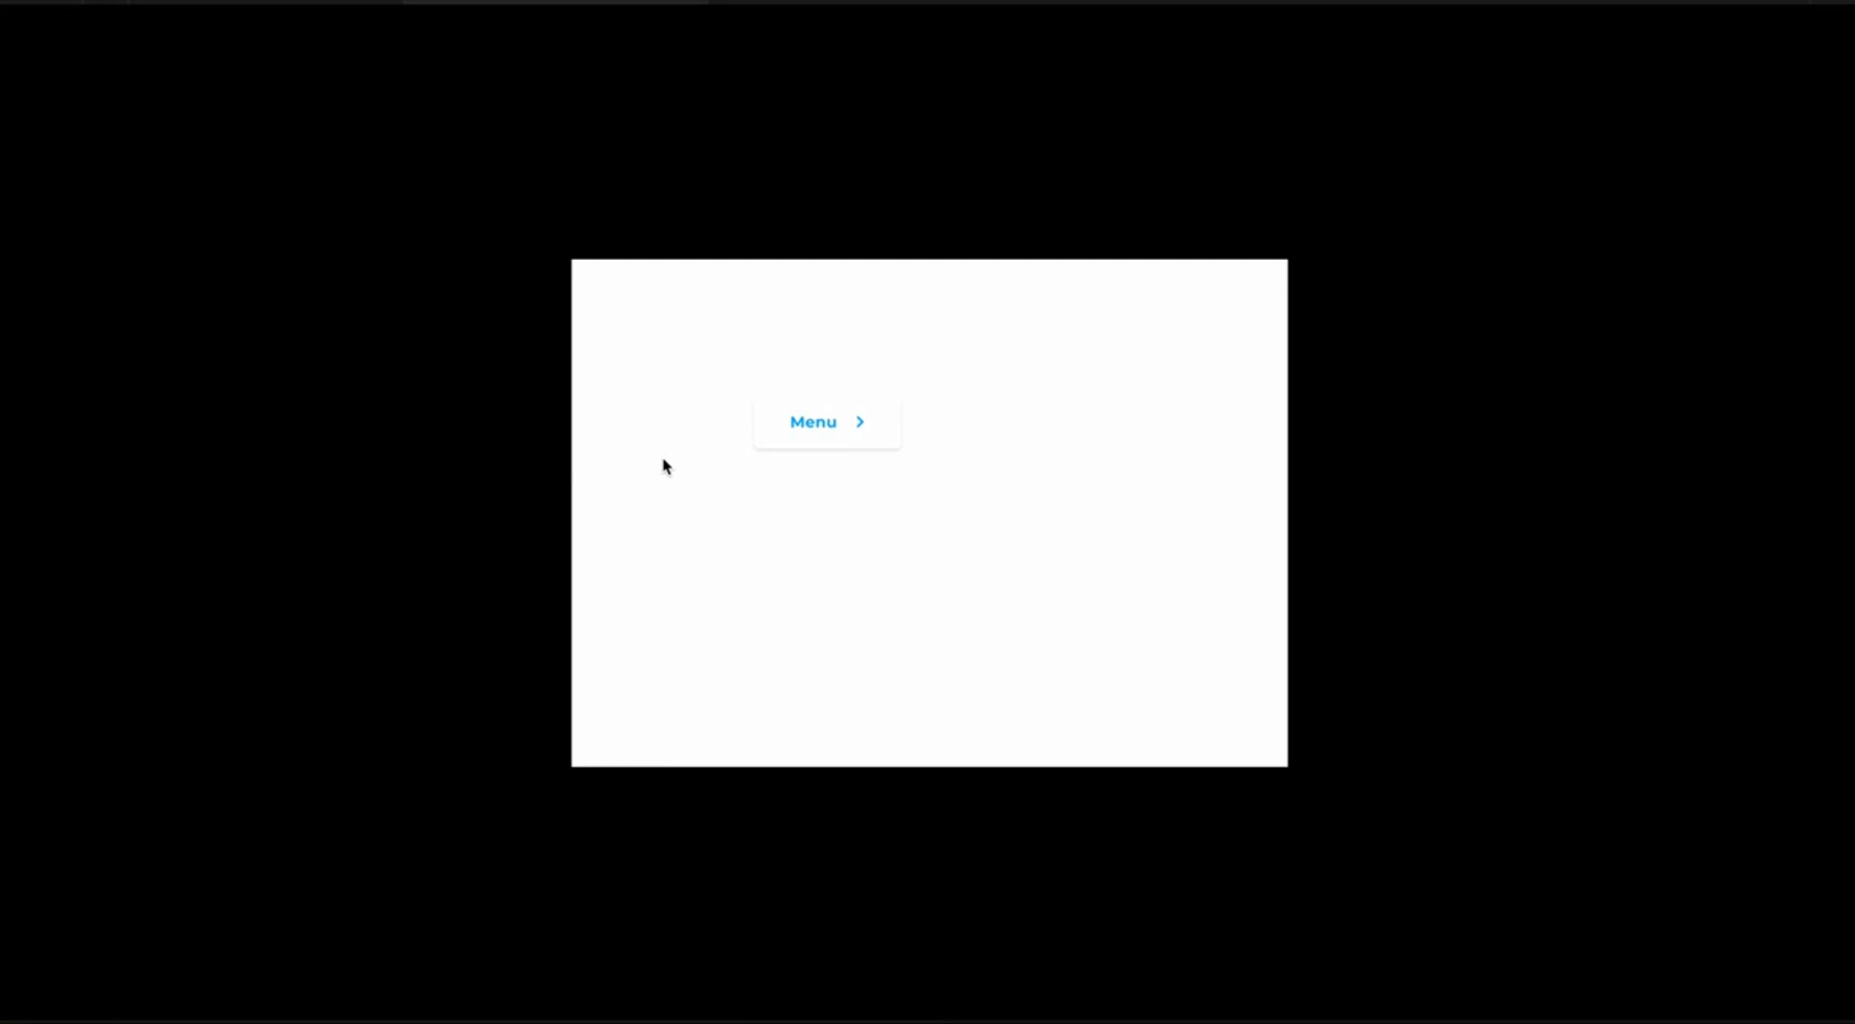
mouse_move(821, 428)
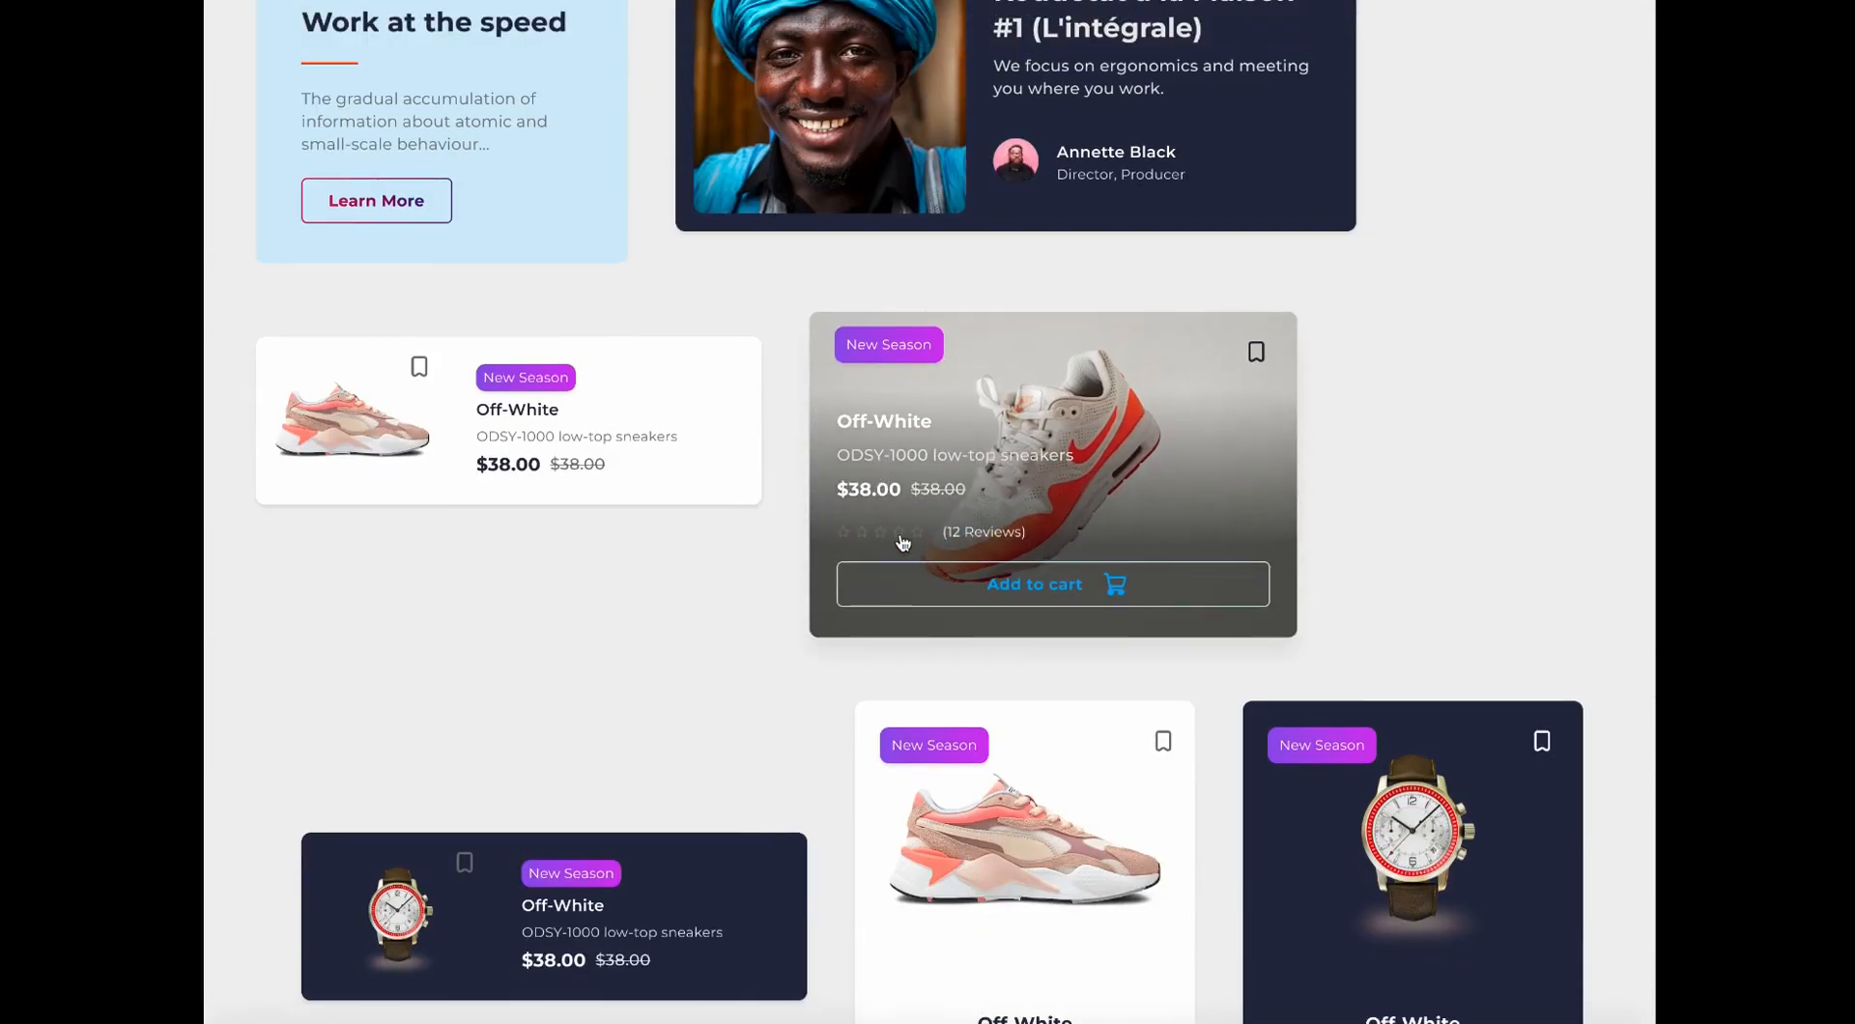
- Preview the hover states of the product and profile cards in the Master UI Plus prototype
mouse_move(505, 415)
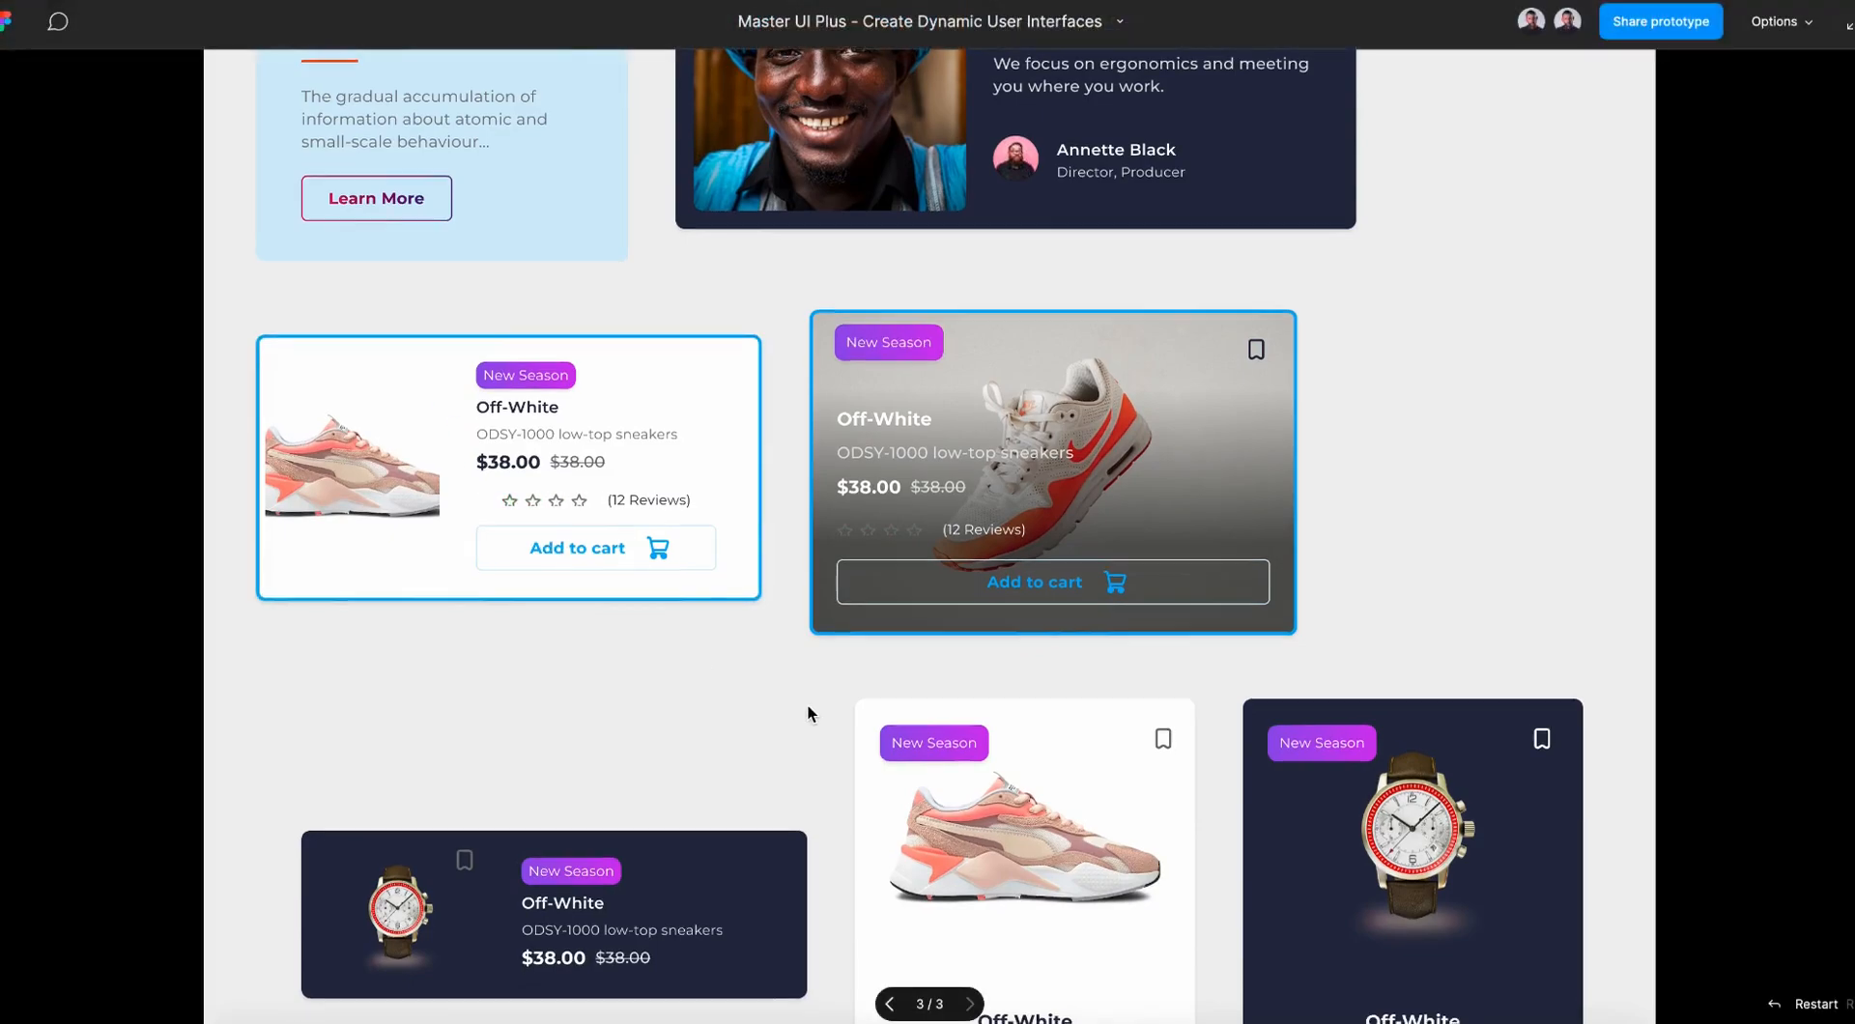
scroll(808, 712, "down", 4)
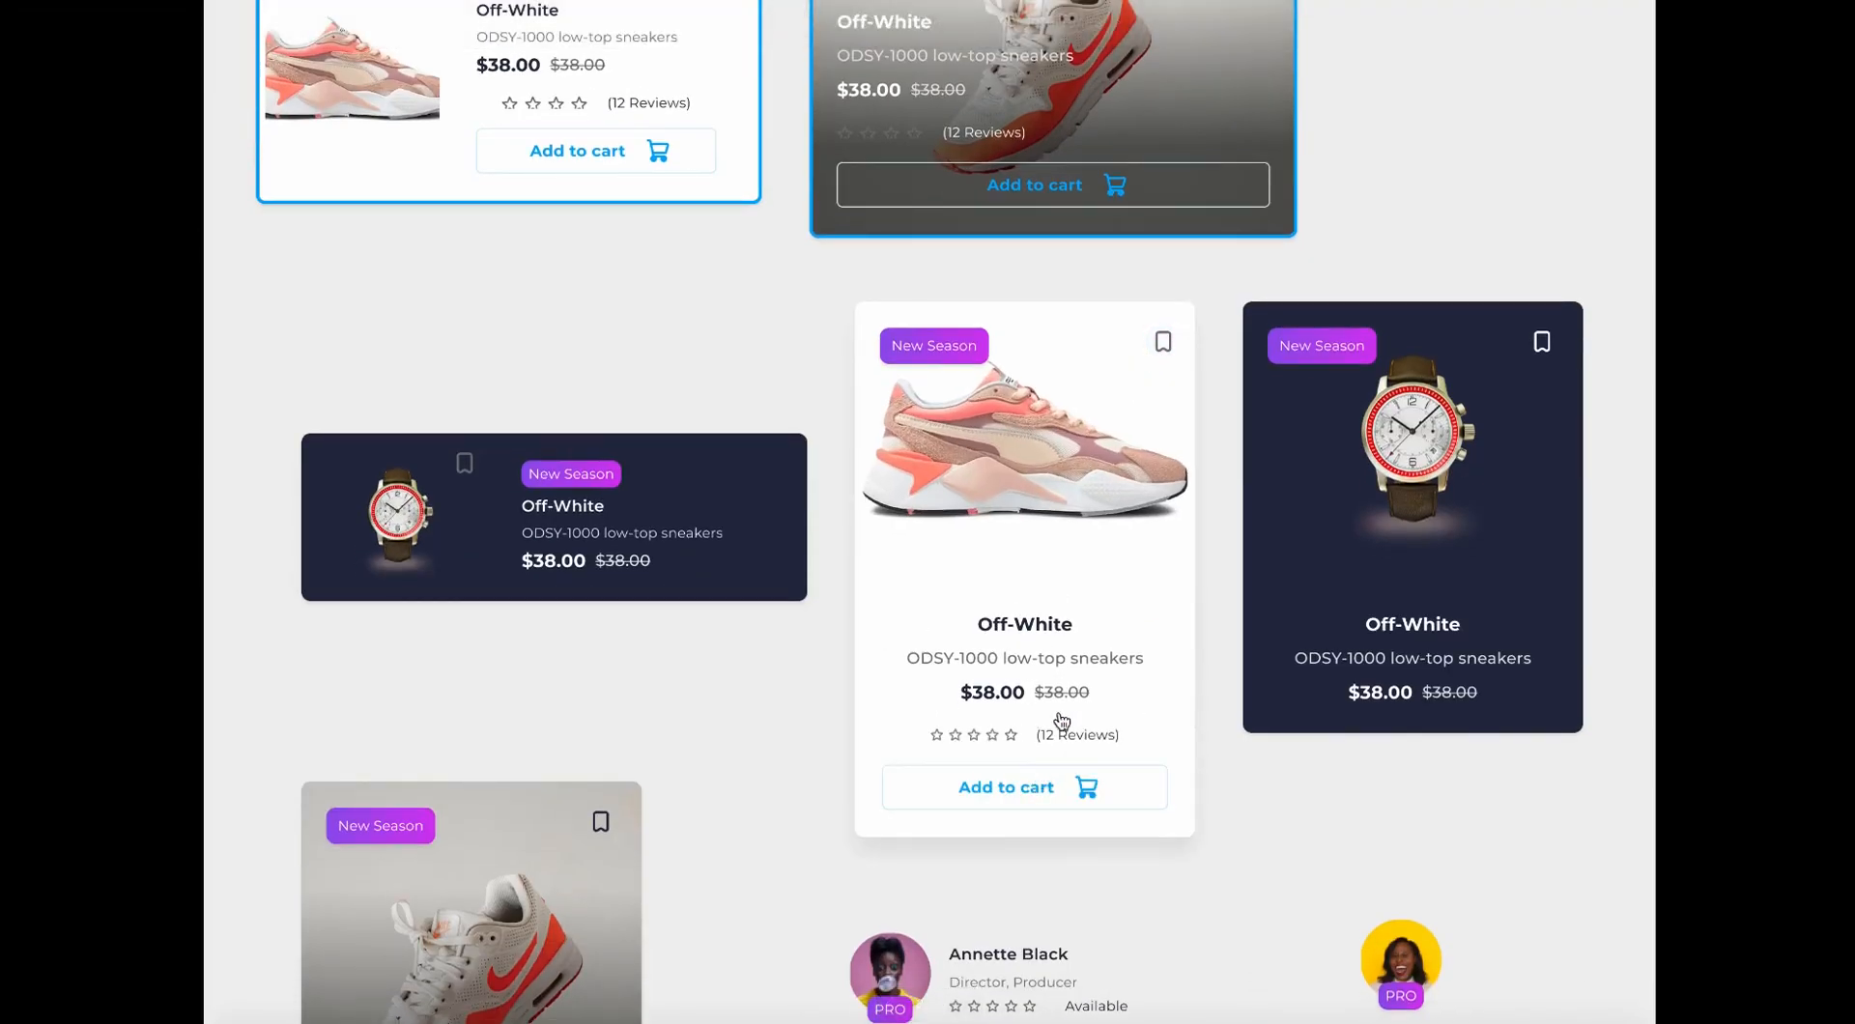
mouse_move(1400, 605)
scroll(1400, 604, "down", 2)
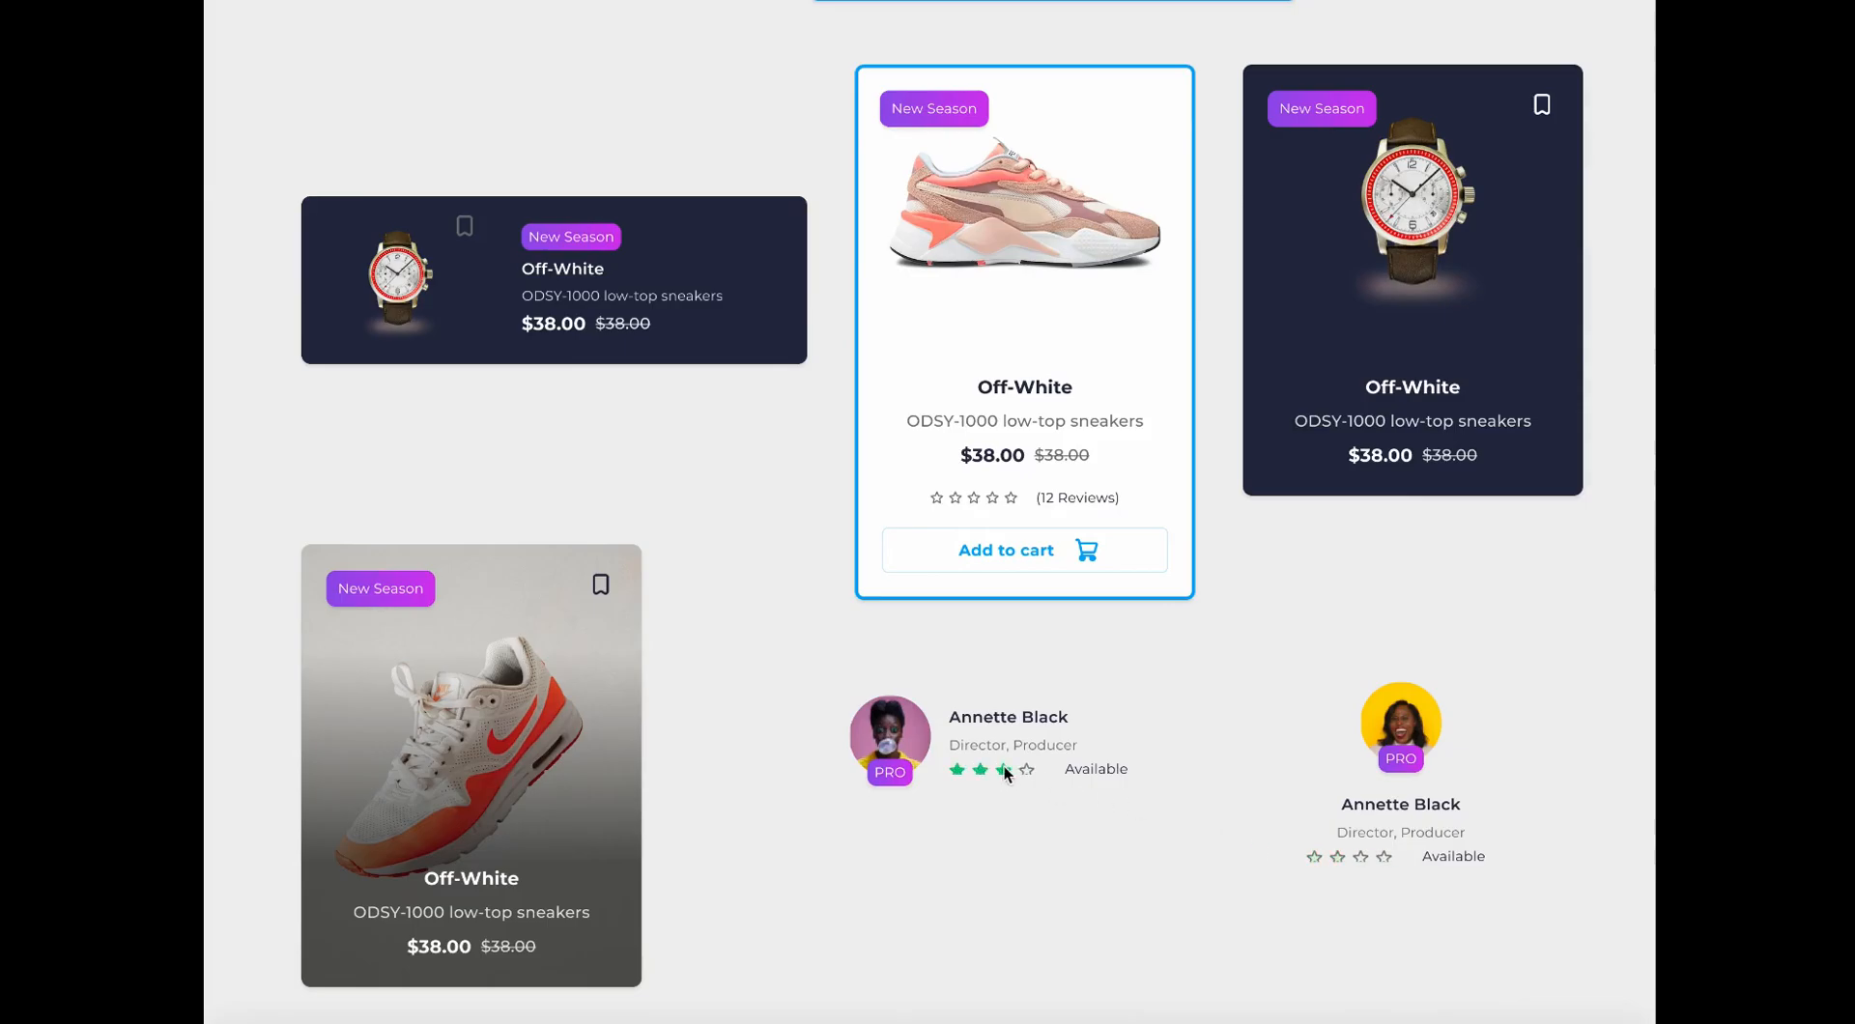
mouse_move(575, 734)
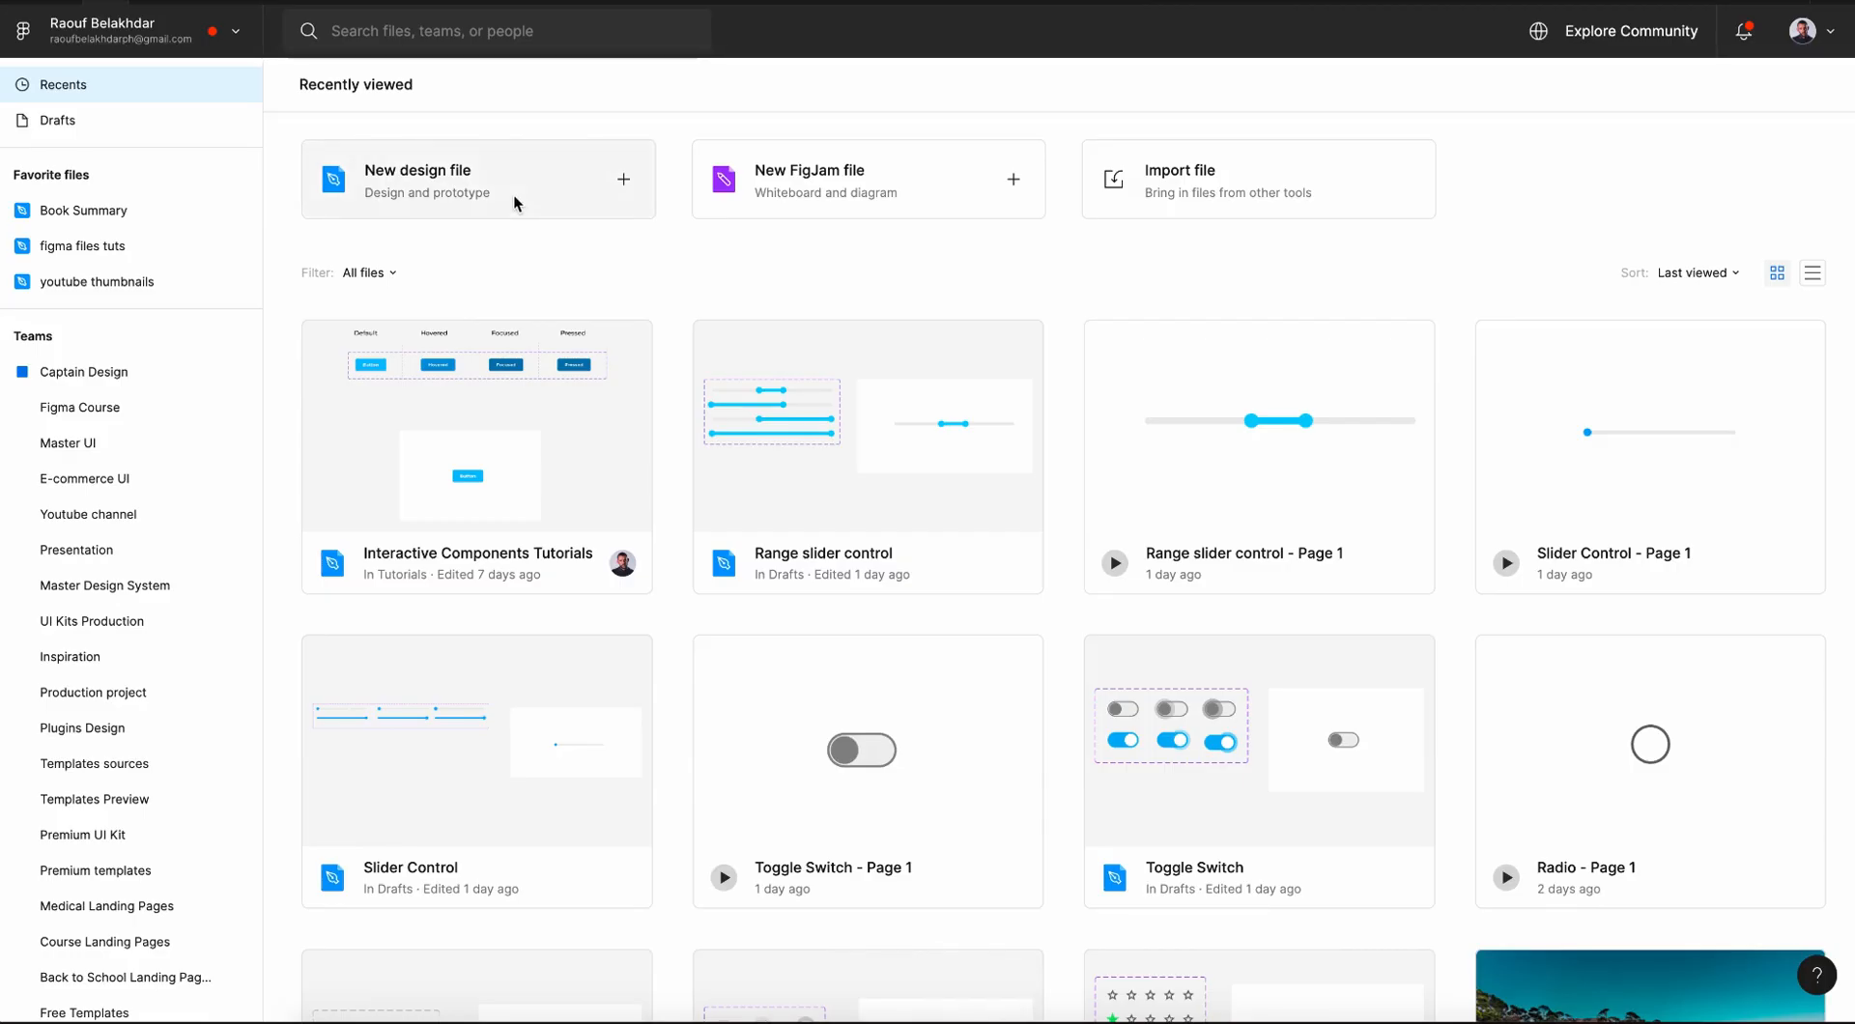
- Create a new design file and name it Dropdown menu
left_click(514, 197)
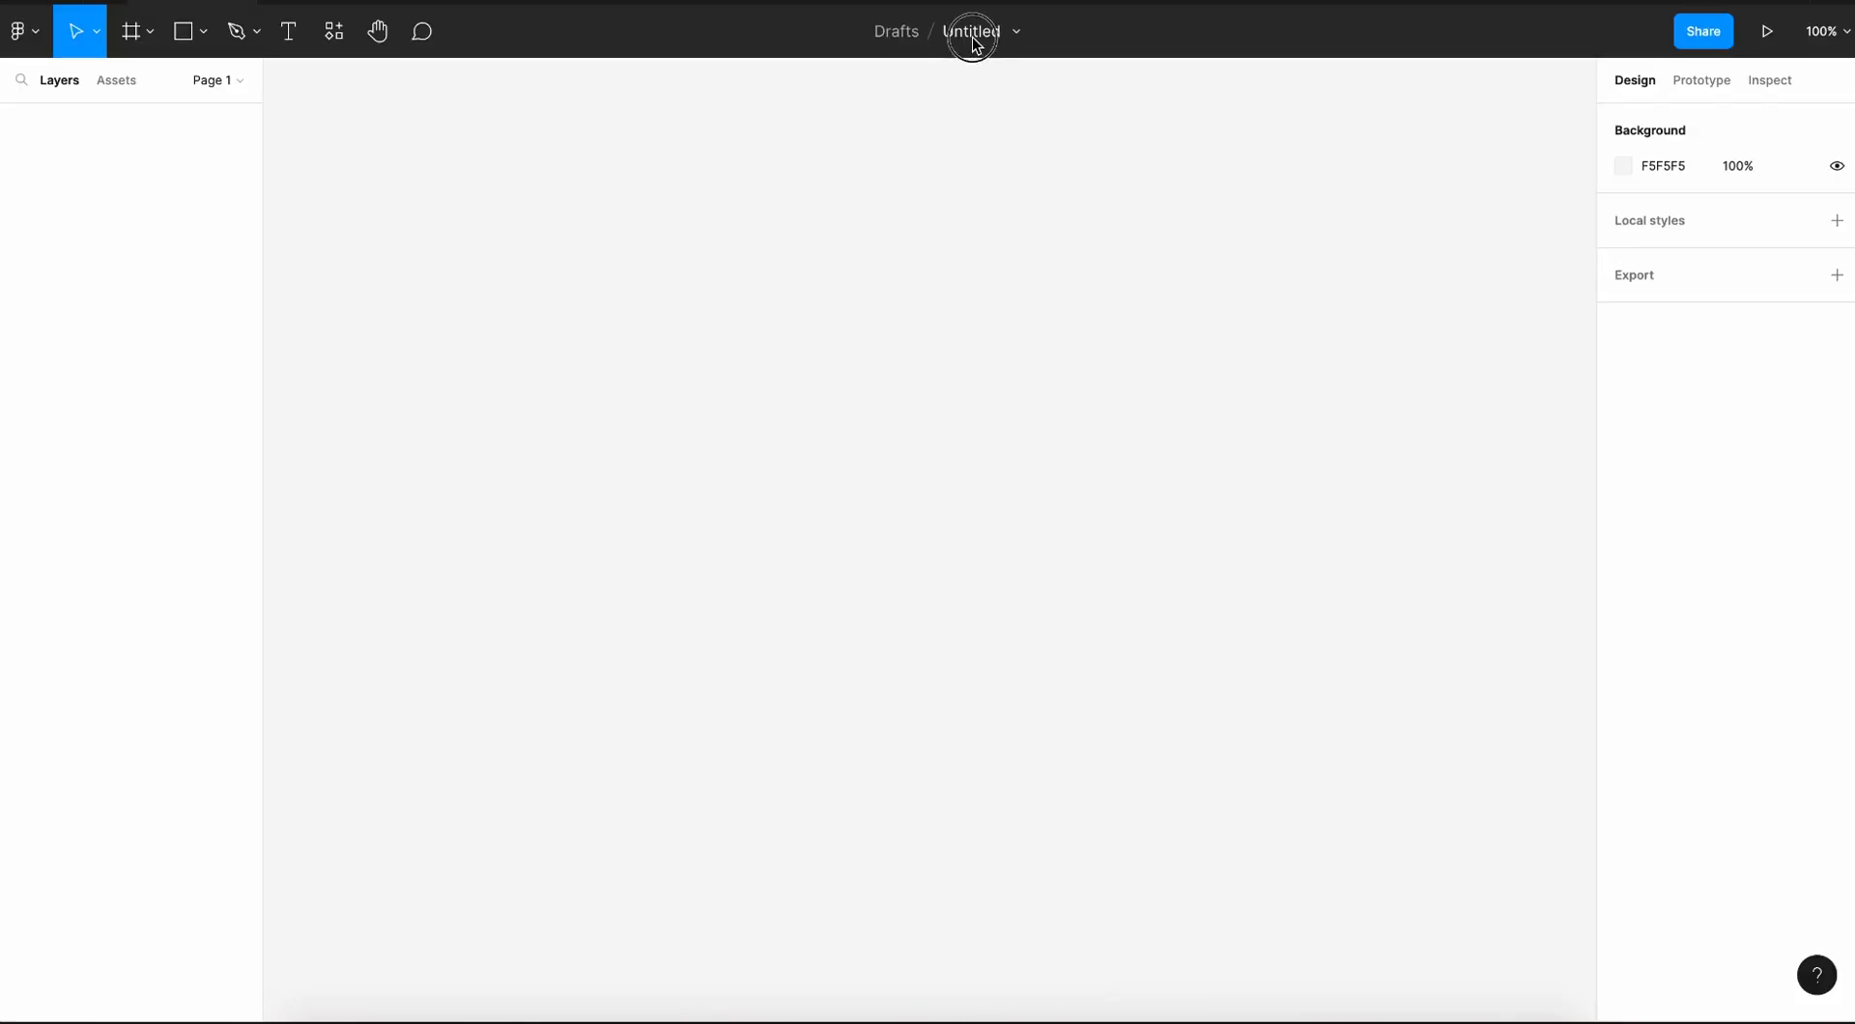
type("Dr")
type("opdown menu")
key("Return")
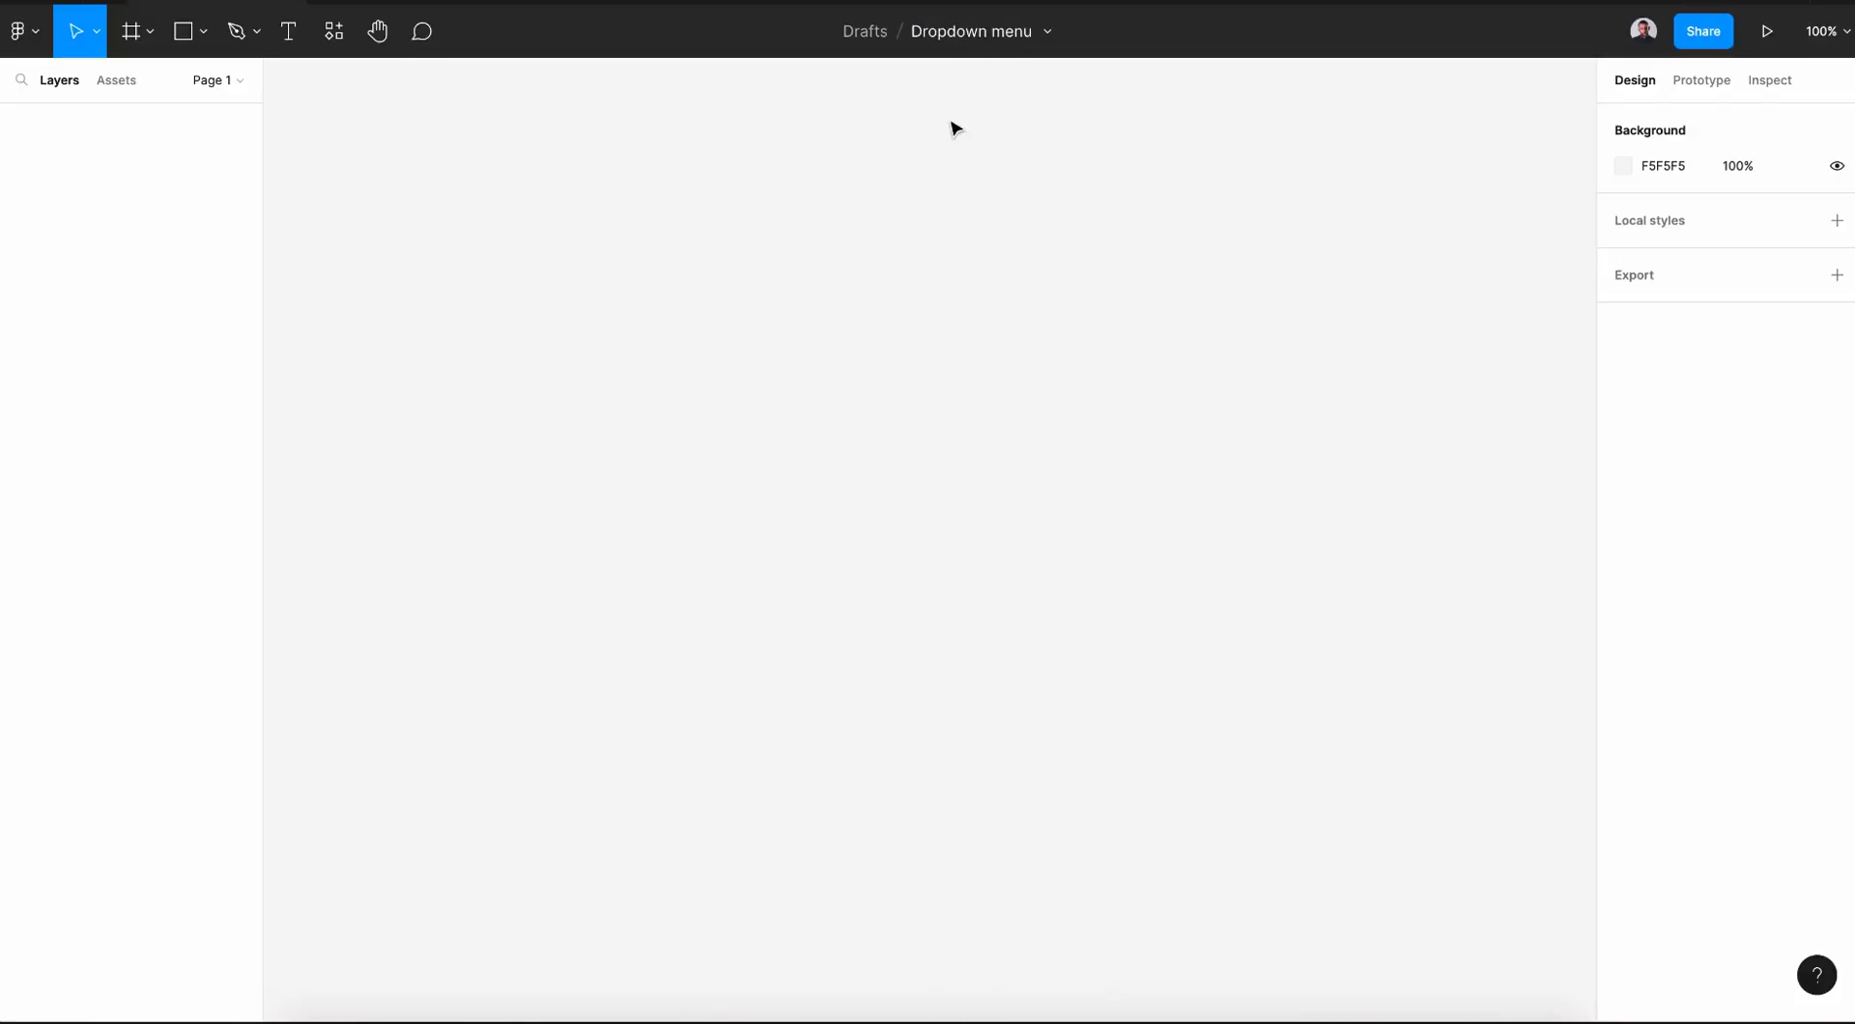
- Draw a 130 × 46 frame on the canvas and rename it Toggle
left_click(132, 31)
left_click_drag(621, 283, 760, 333)
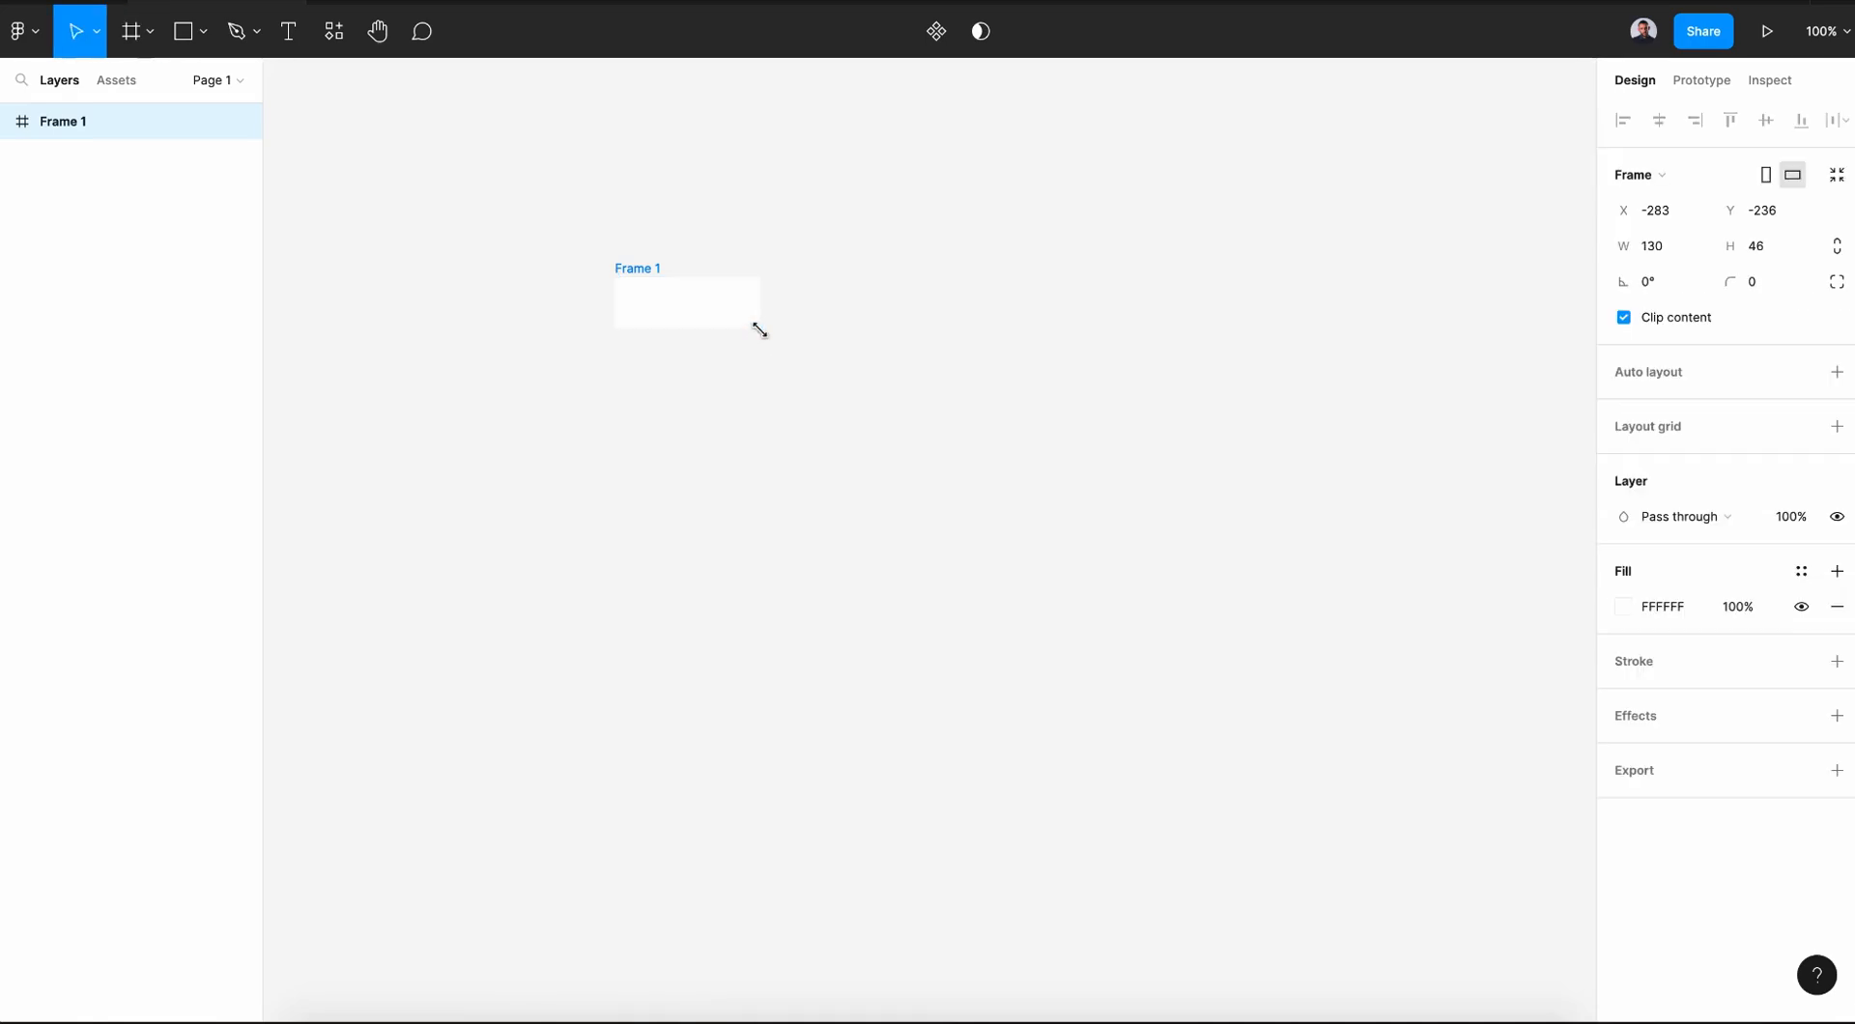
double_click(60, 122)
type("Toggle")
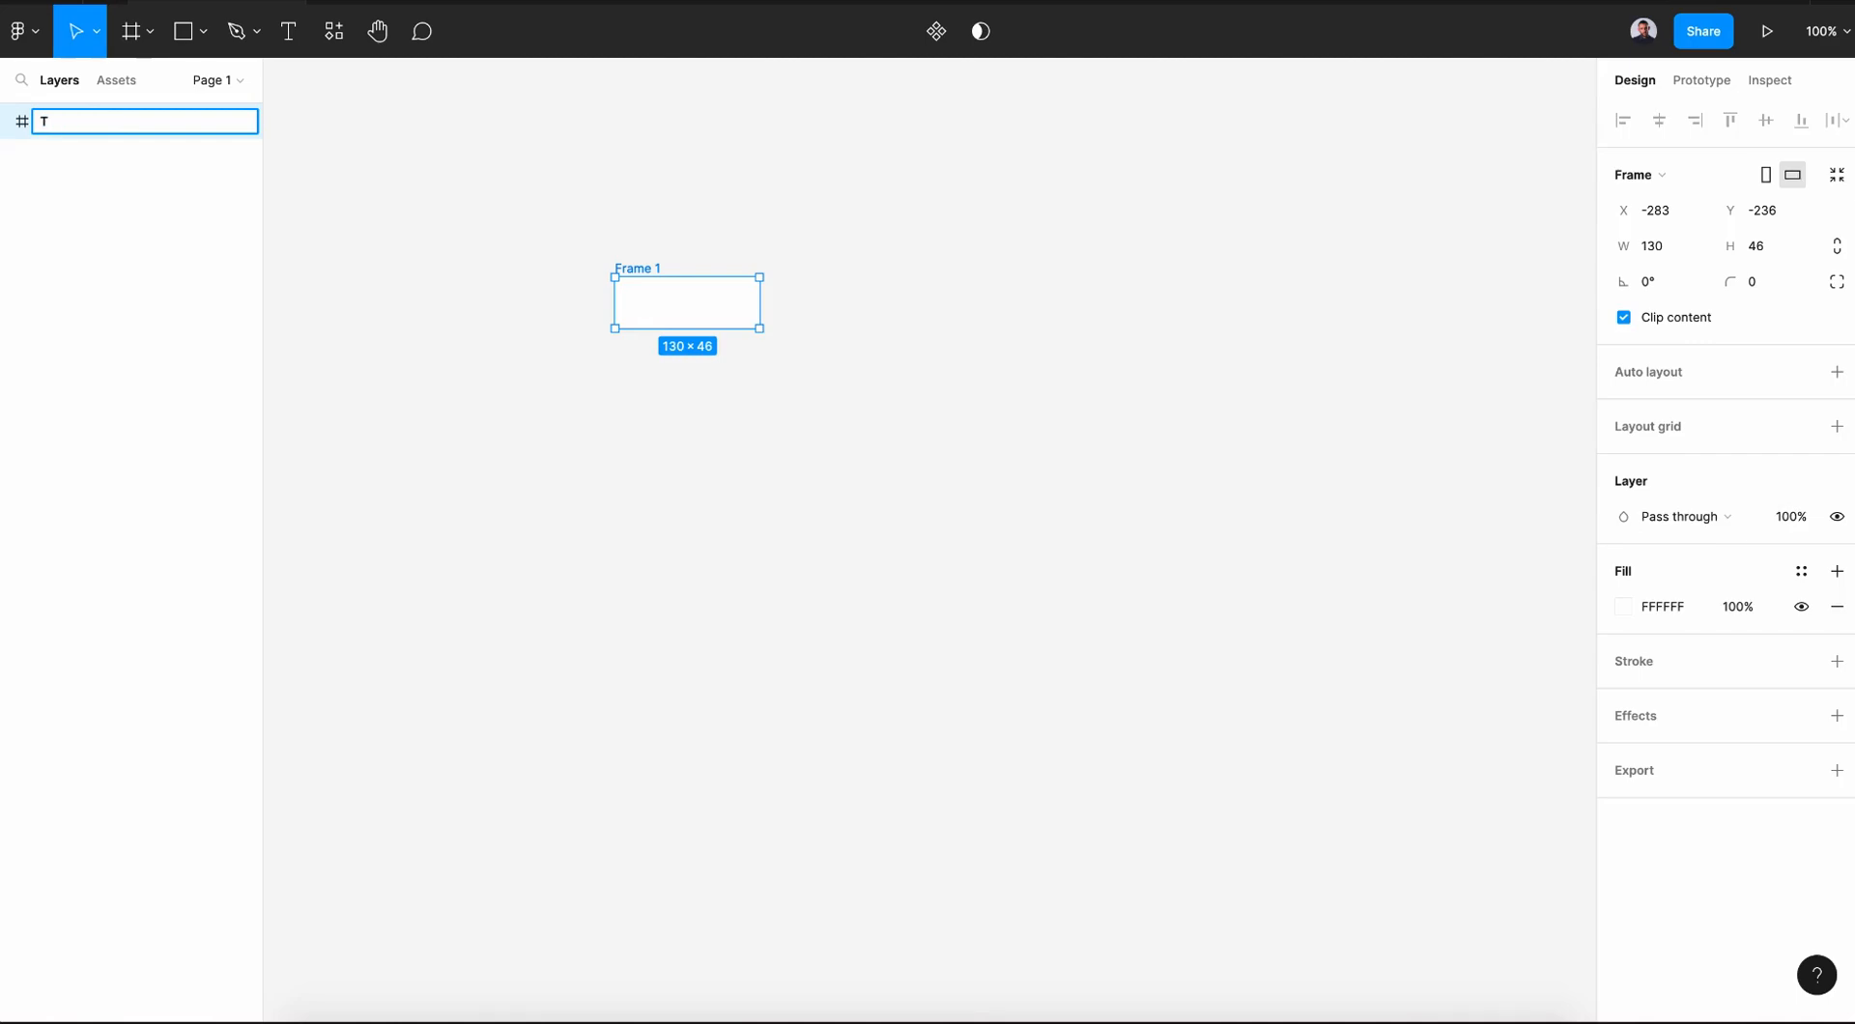
key("Return")
- Set the Toggle frame's corner radius to 5
left_click(1772, 287)
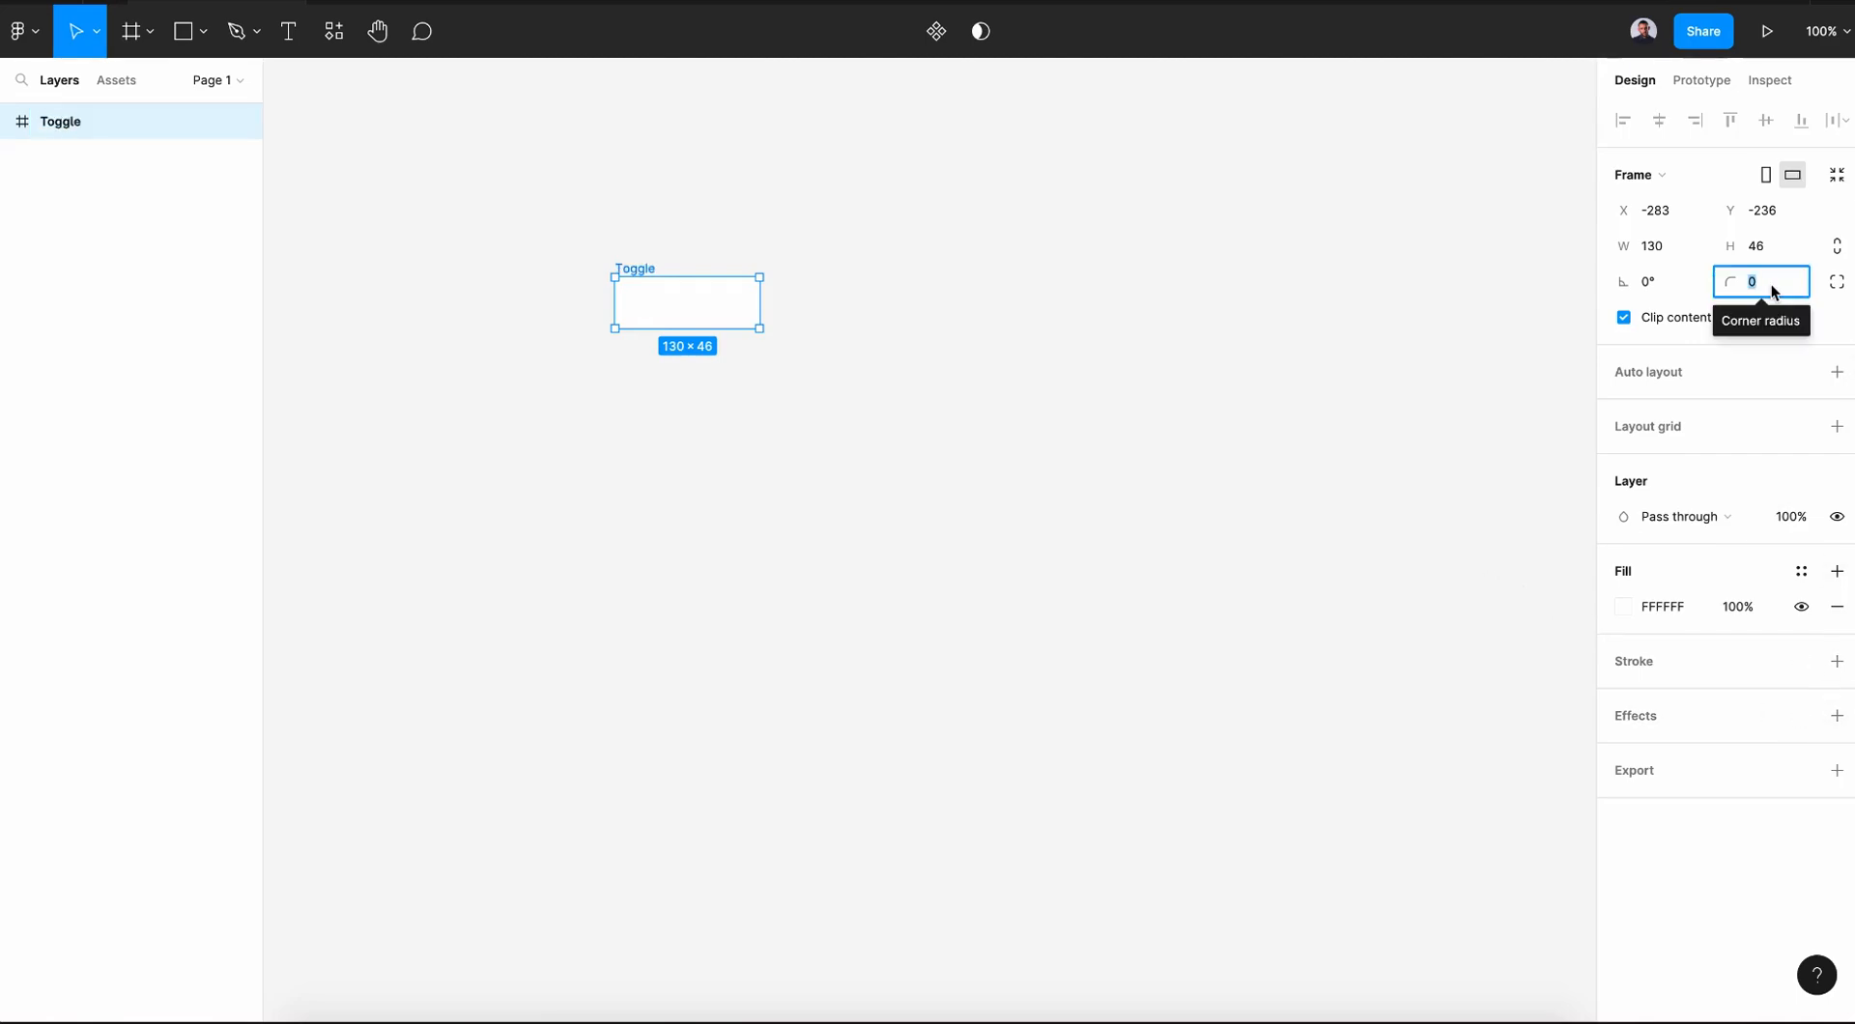
type("5")
key("Return")
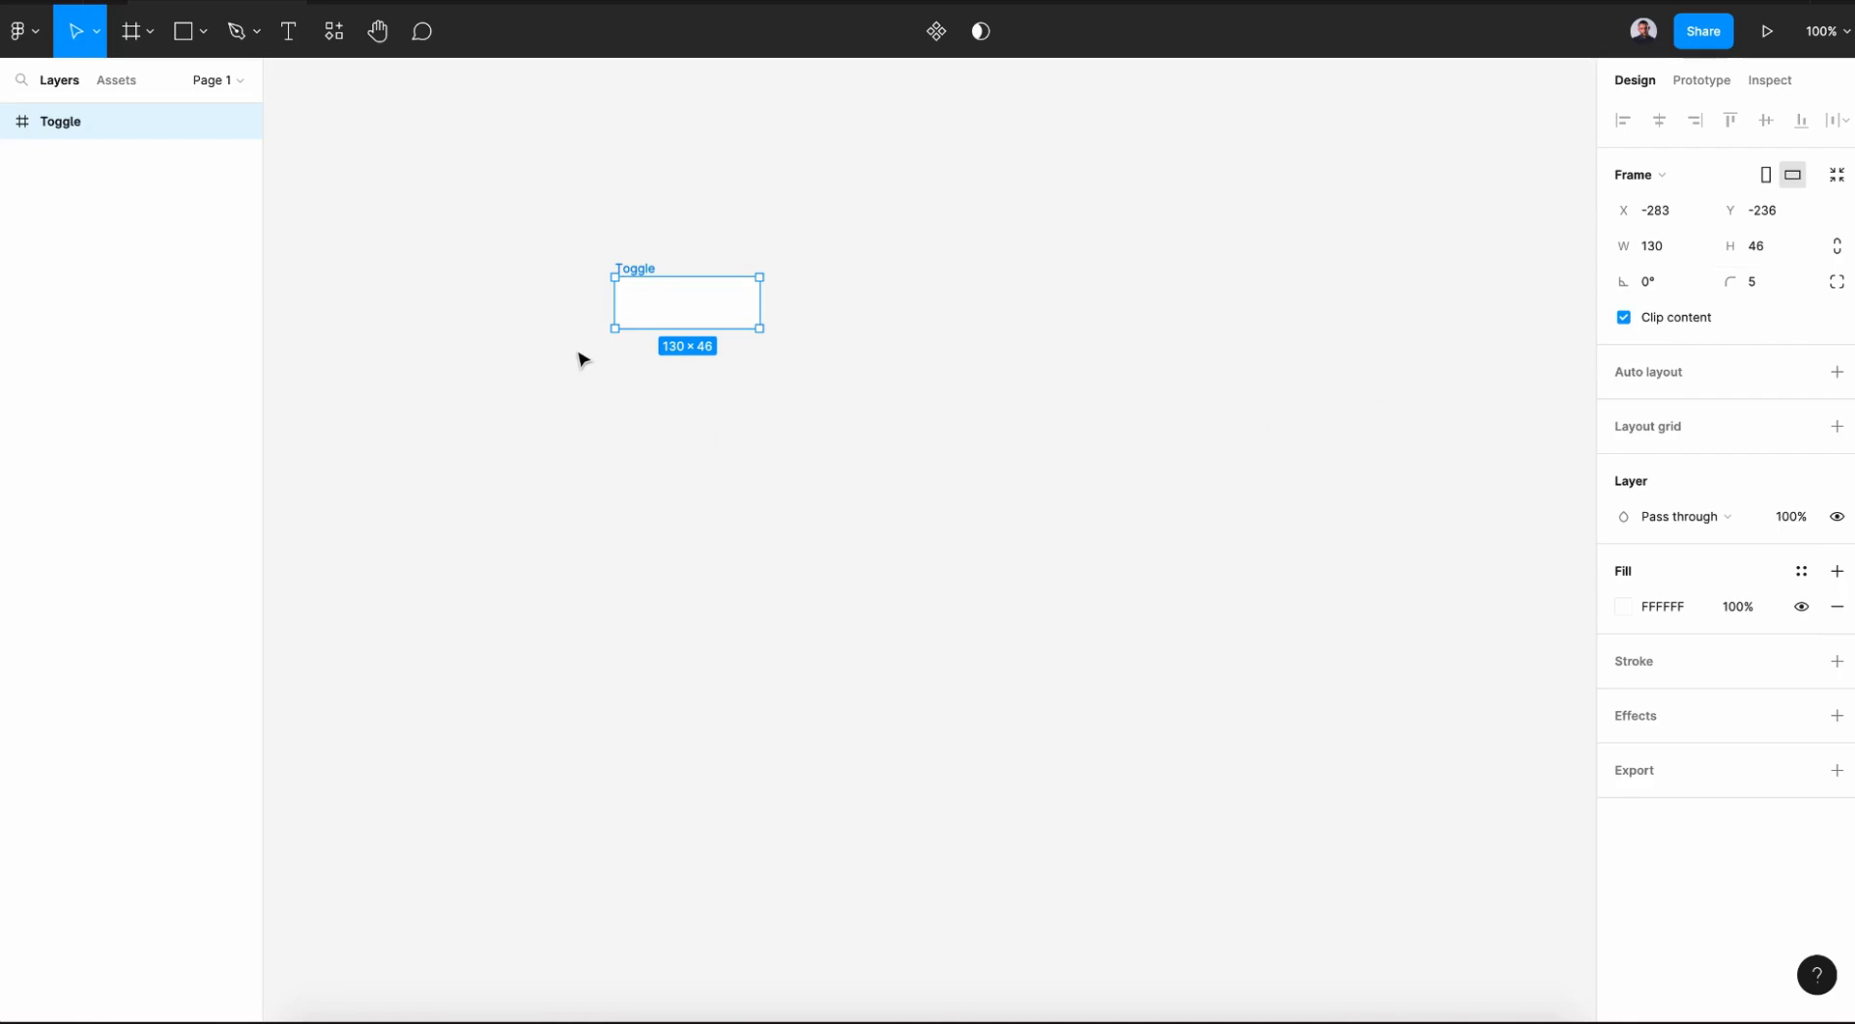
- Add a drop shadow with 7% opacity to the Toggle frame
scroll(579, 359, "up", 5)
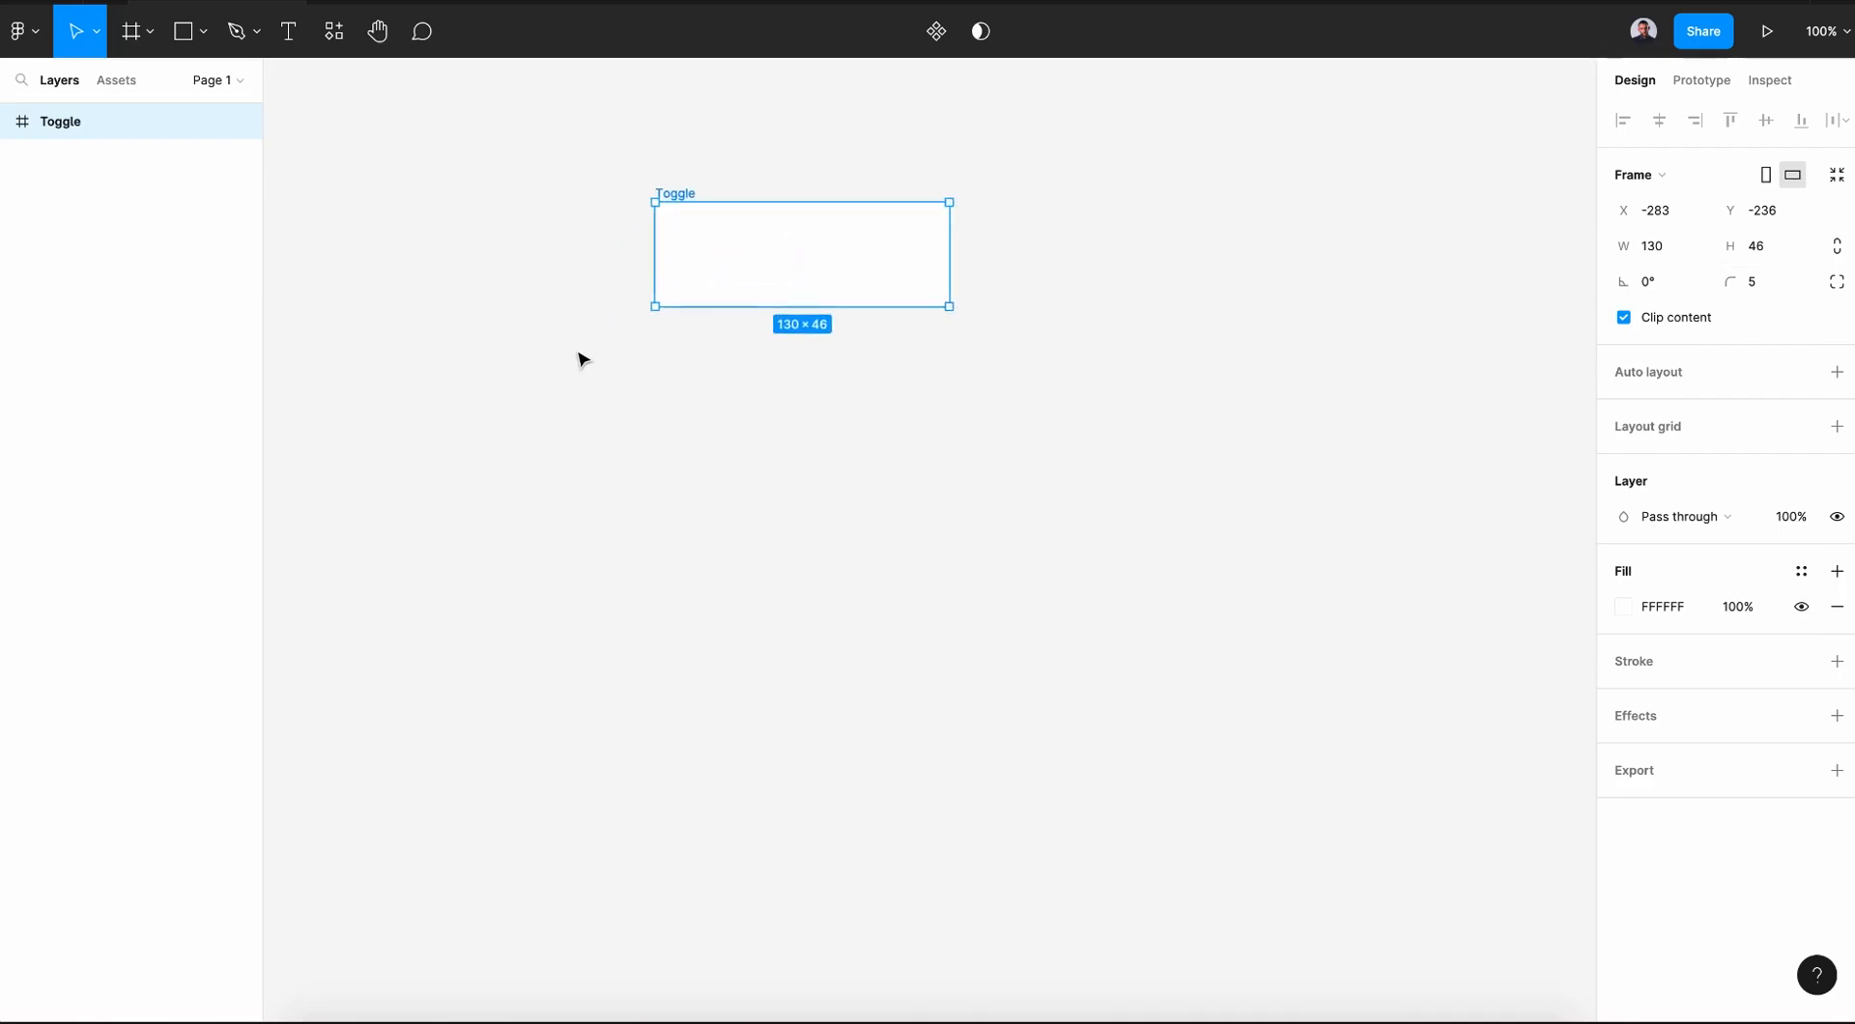
left_click(1837, 715)
left_click(1623, 751)
left_click(1464, 877)
type("7")
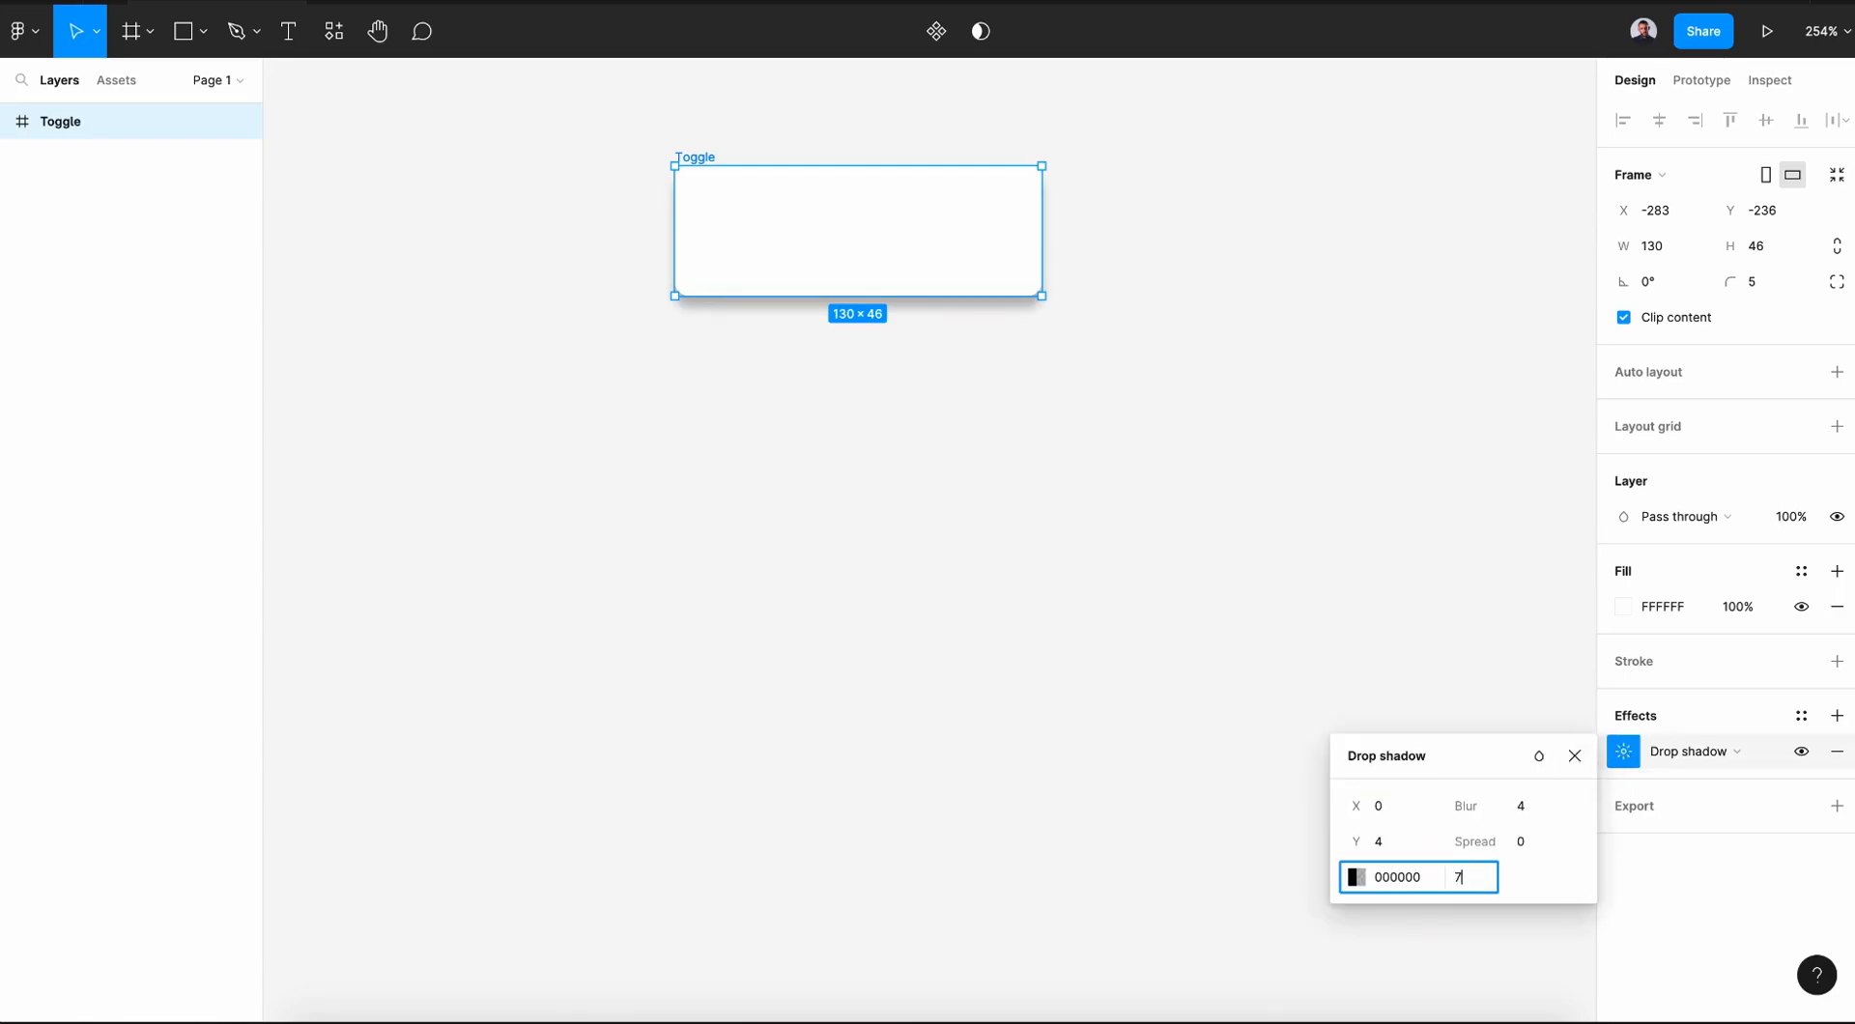
key("Return")
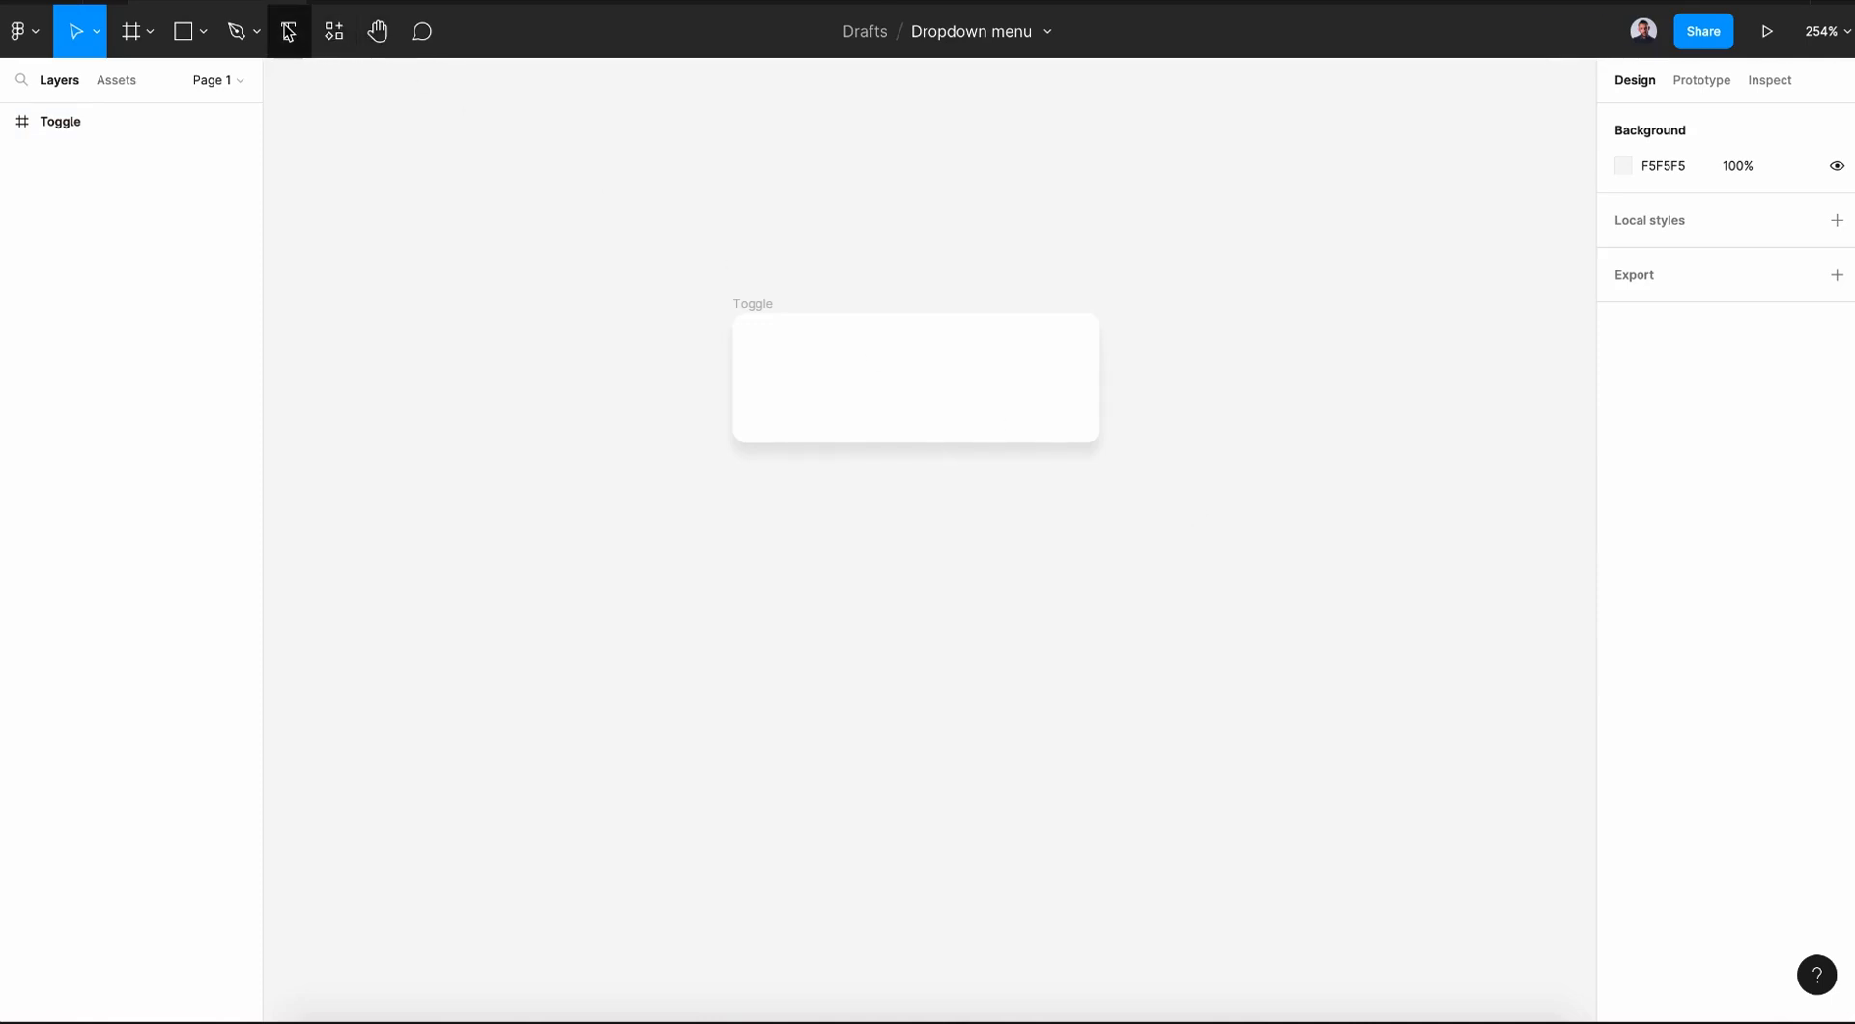
- Add the text "Menu Button" inside the Toggle frame and centre it there
left_click(288, 32)
left_click(904, 366)
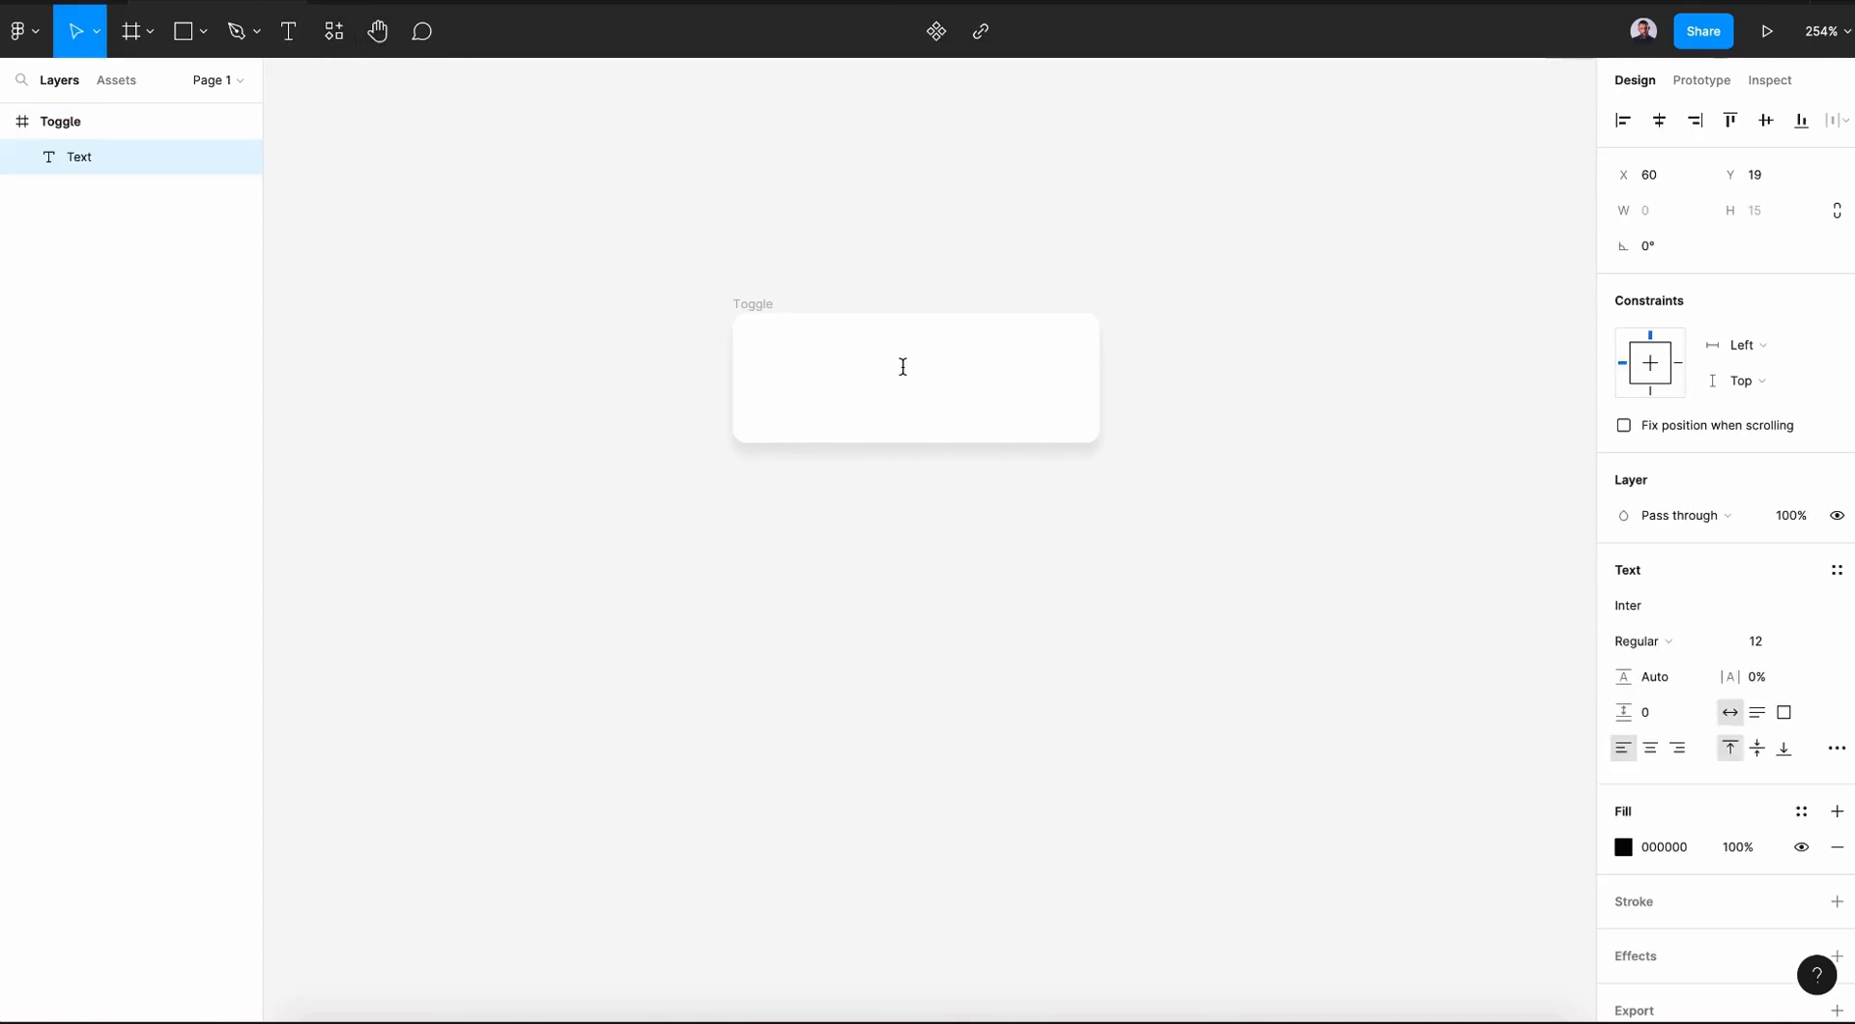
type("Menu Button")
key("Escape")
left_click_drag(1015, 396, 937, 382)
left_click(1766, 120)
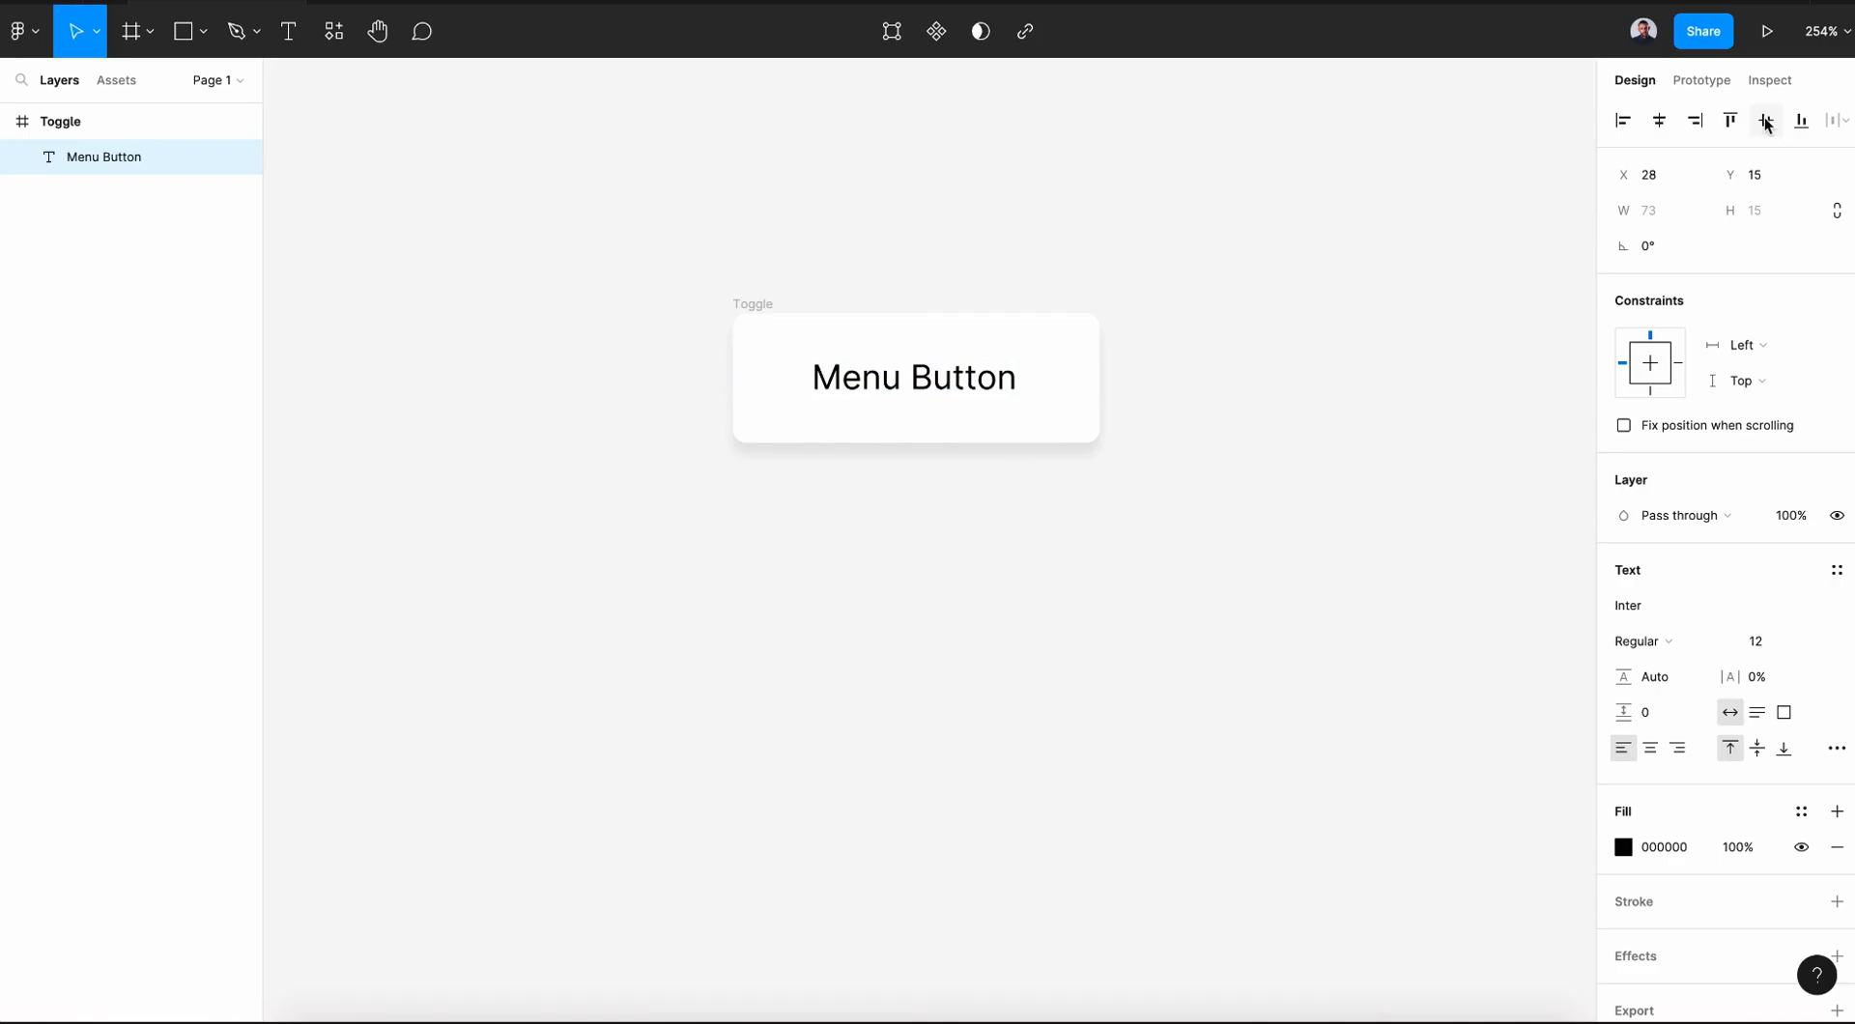
- Set the Menu Button text to Roboto Bold with centred alignment and re-centre it in the Toggle frame
left_click(1652, 609)
type("Rob")
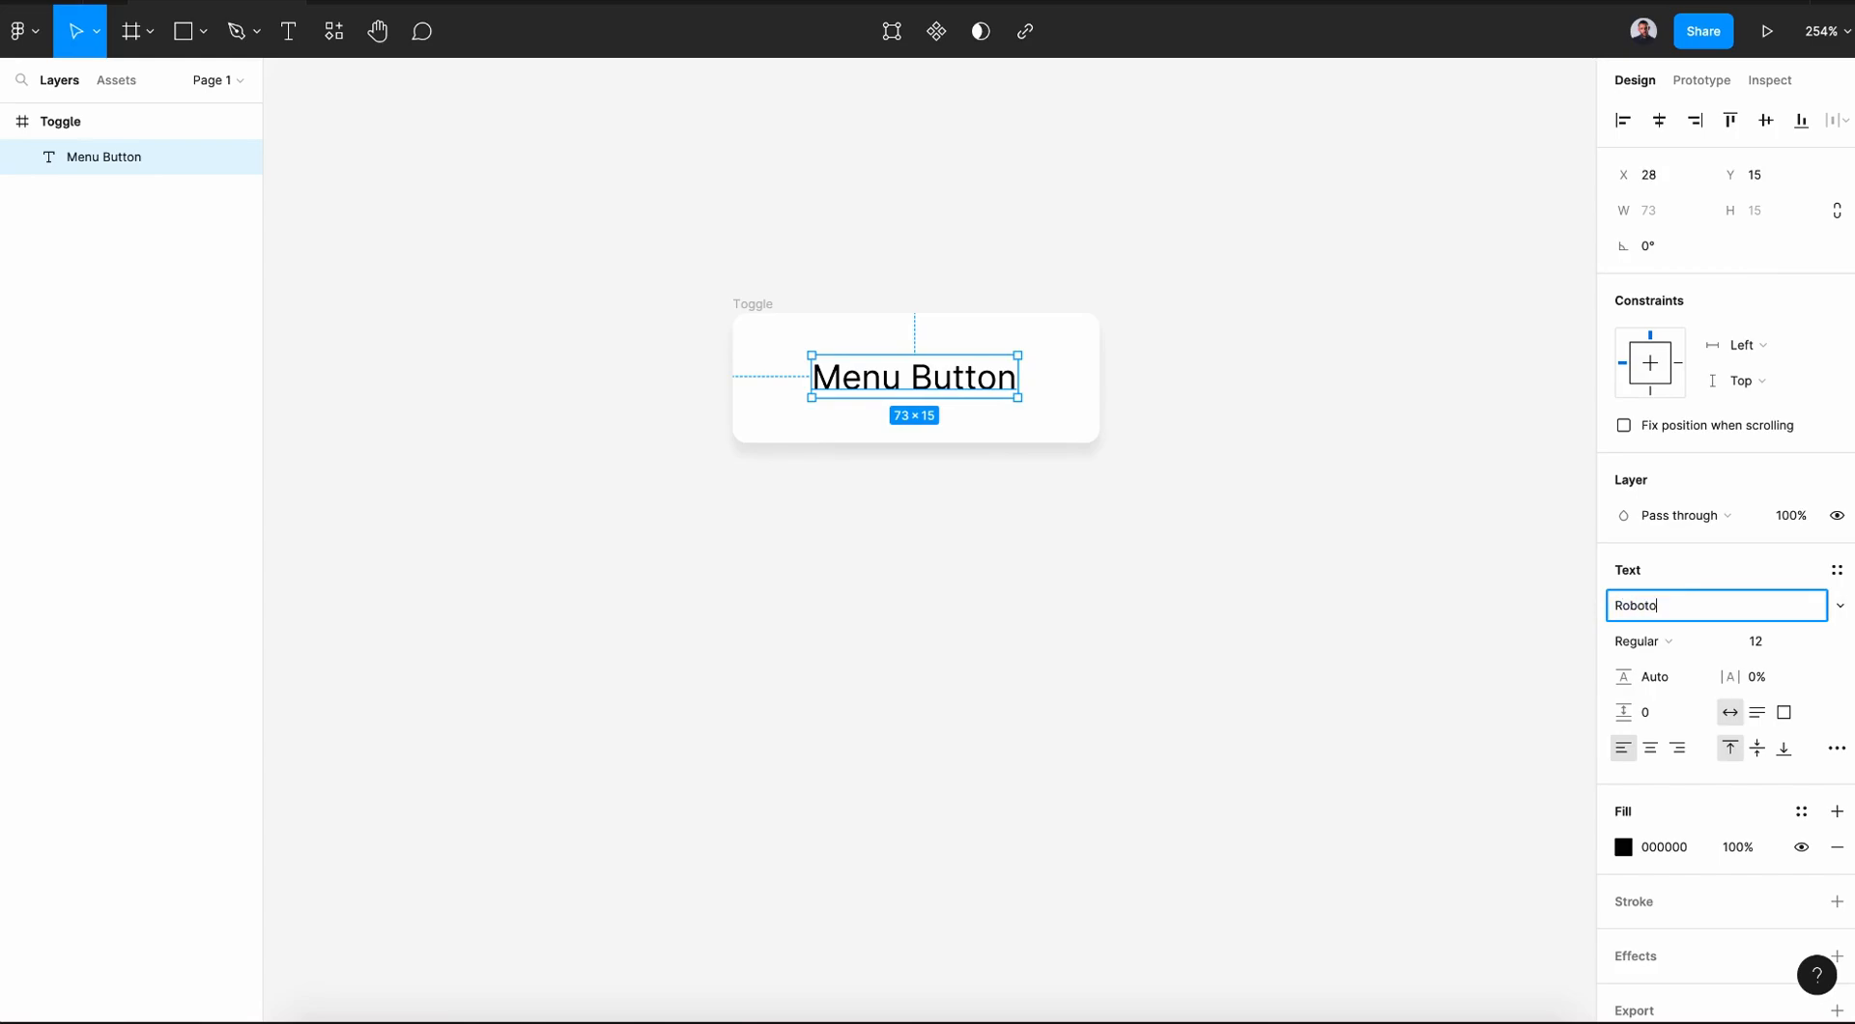
type("oto")
key("Return")
left_click(1664, 647)
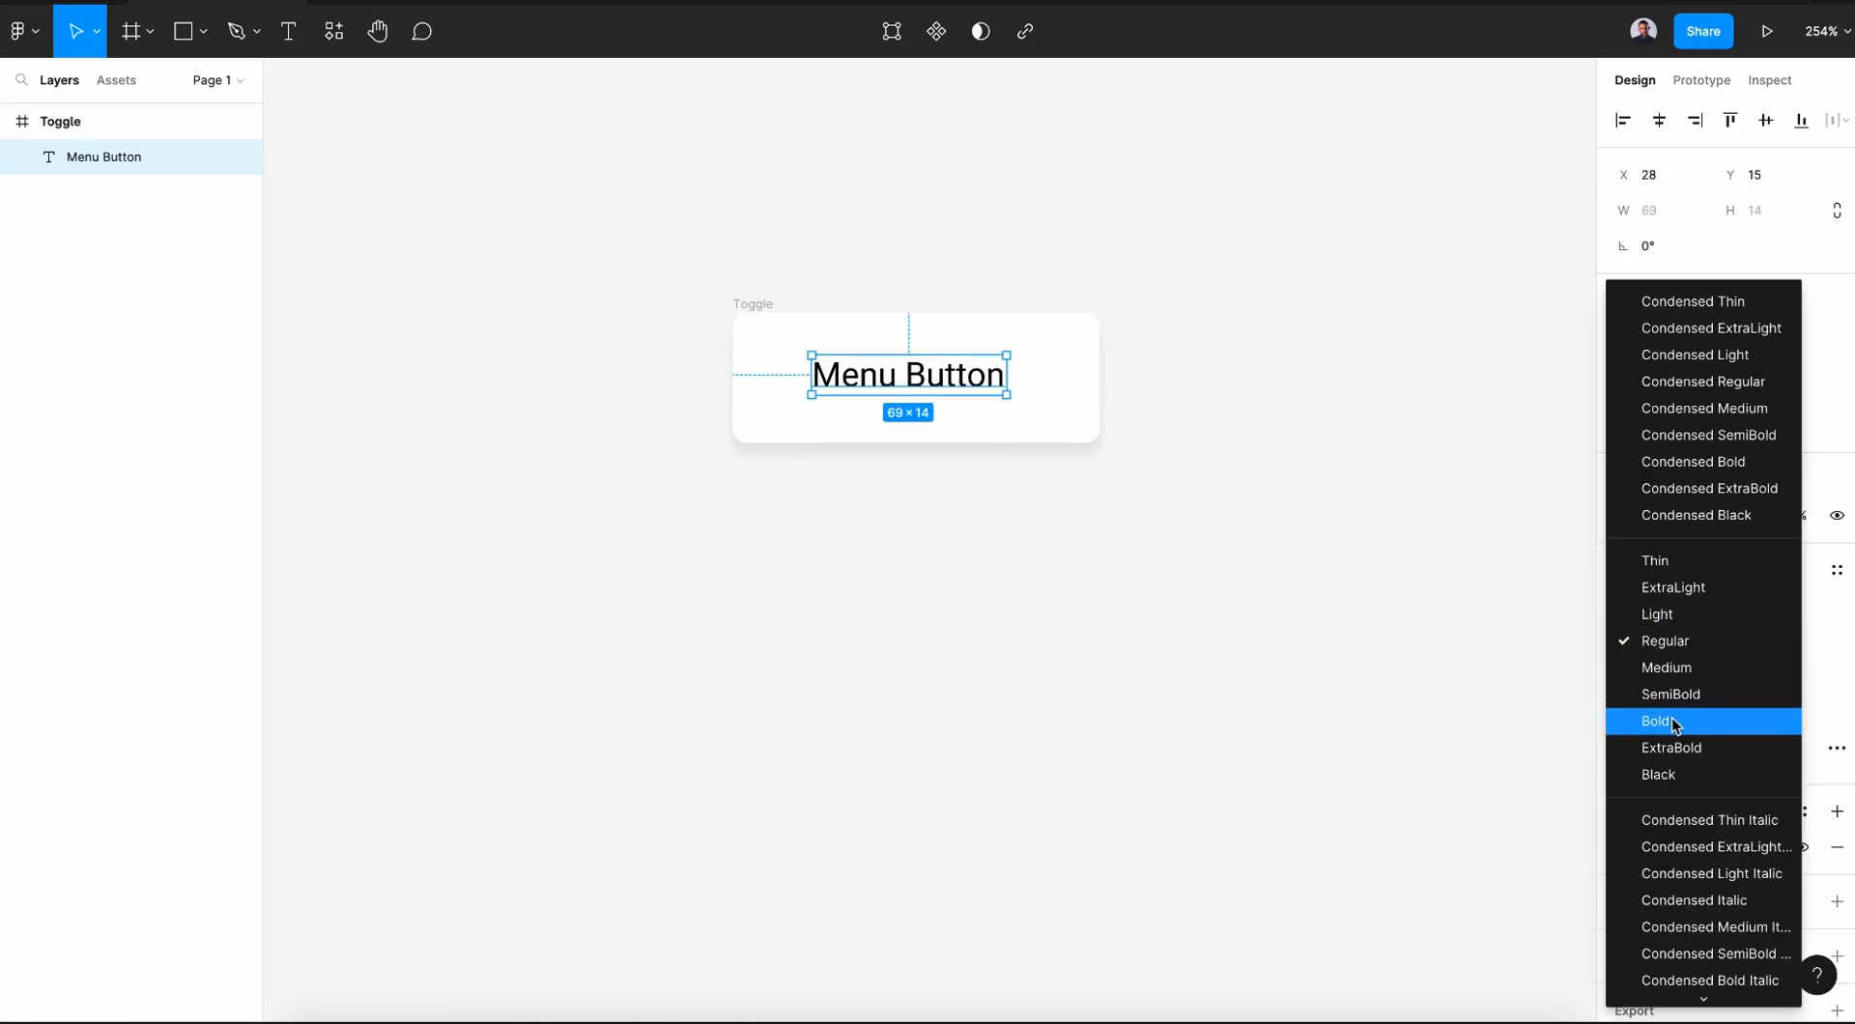
left_click(1672, 721)
left_click(1769, 122)
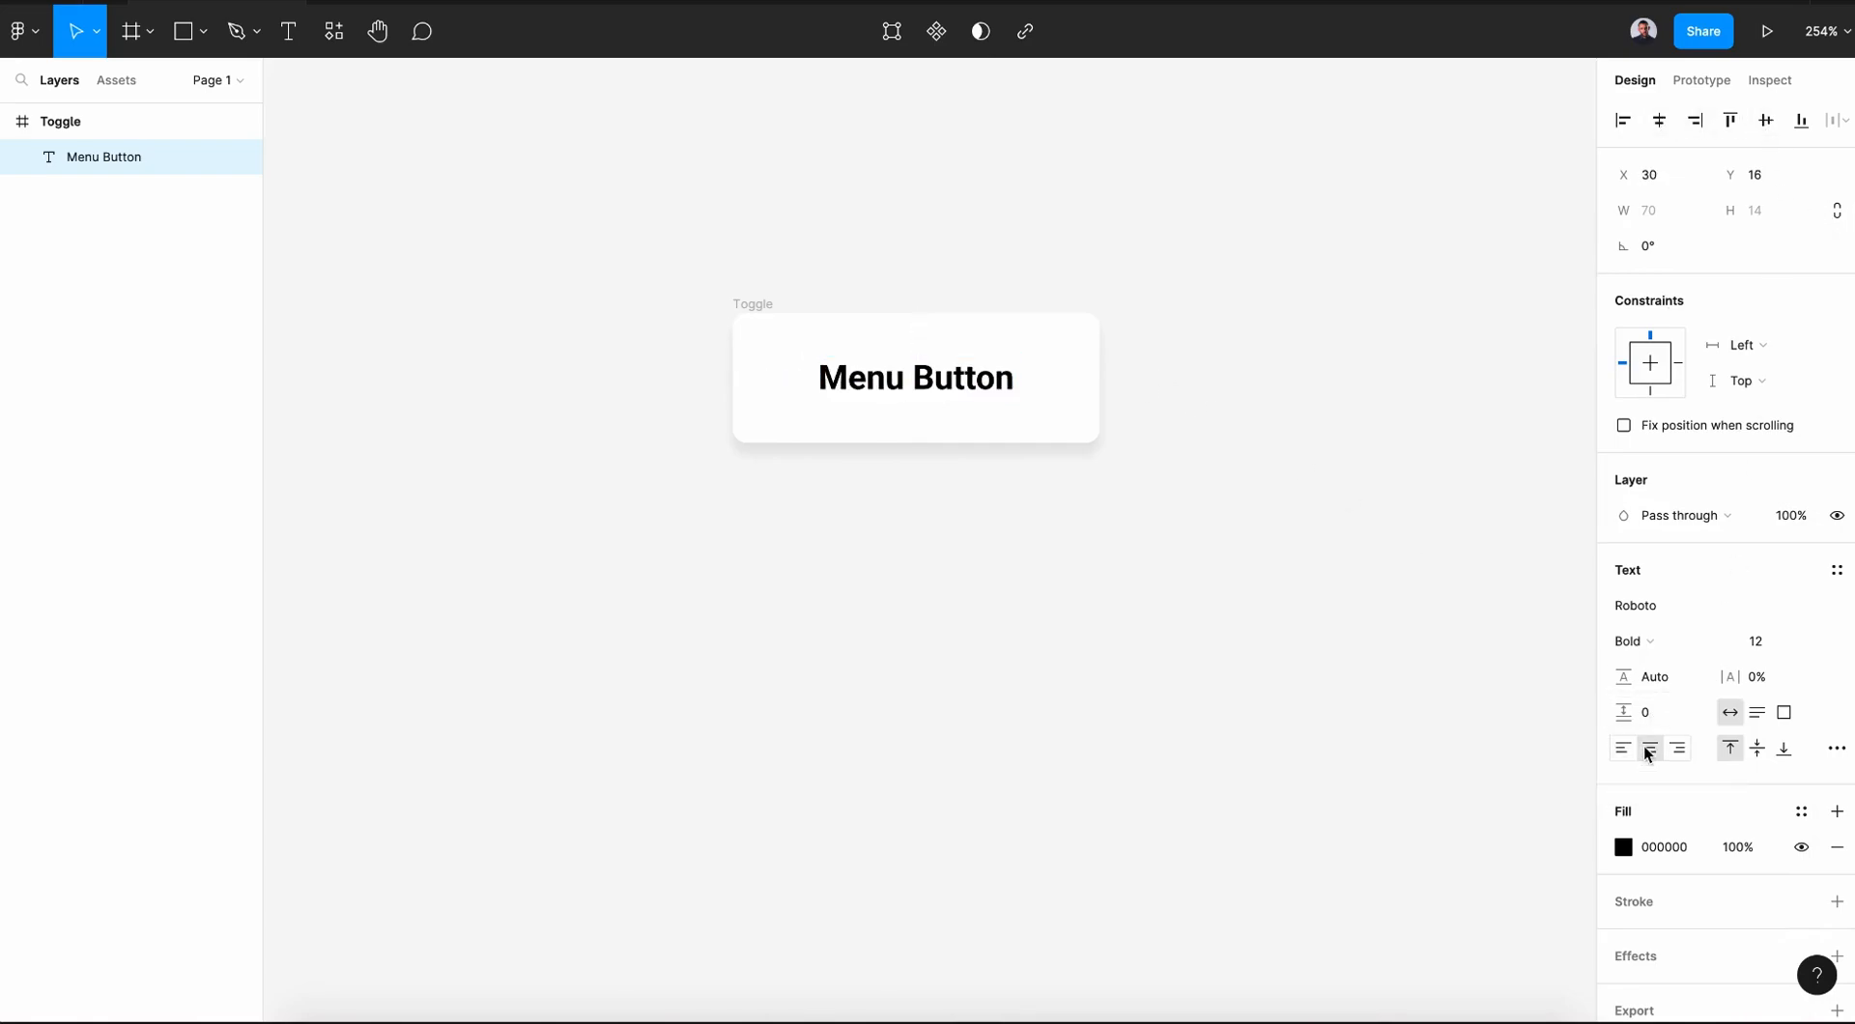
left_click(1363, 655)
- Change the Menu Button text's fill to bright blue 17B9EC
left_click(942, 369)
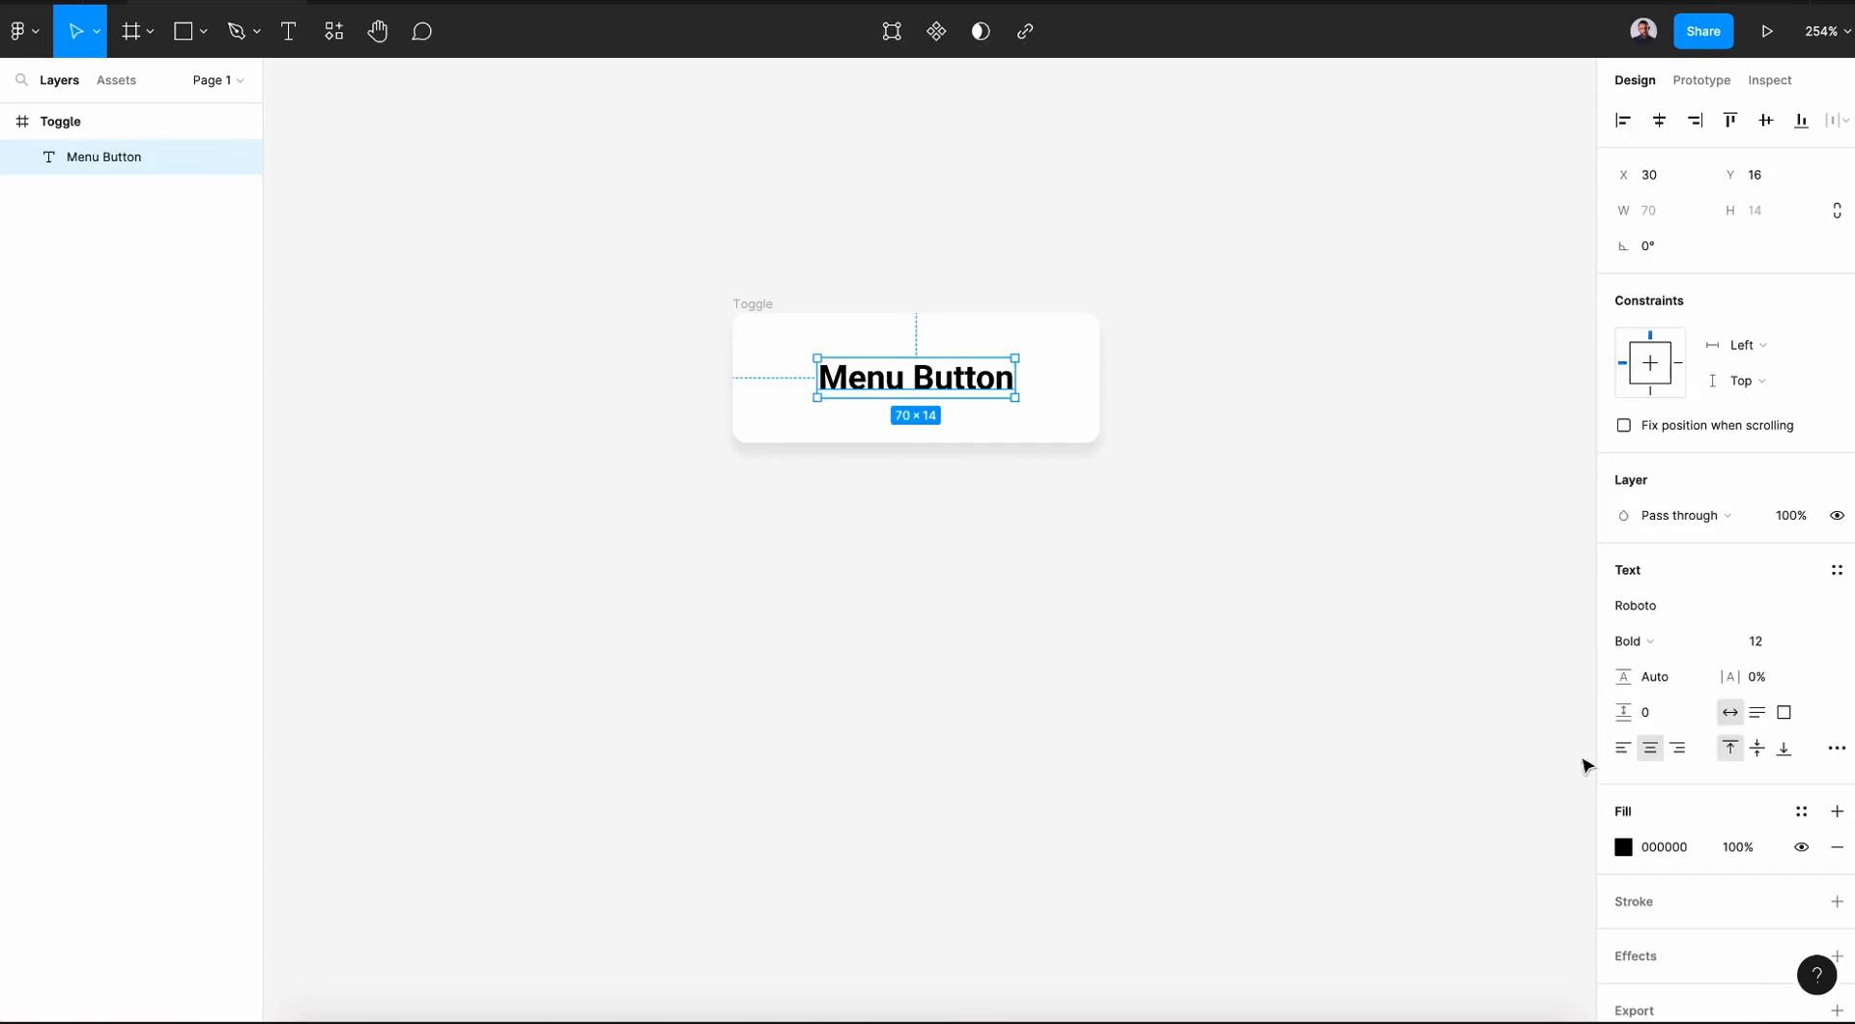
scroll(1629, 772, "down", 1)
left_click(1625, 775)
left_click_drag(1442, 755, 1494, 762)
left_click(1377, 483)
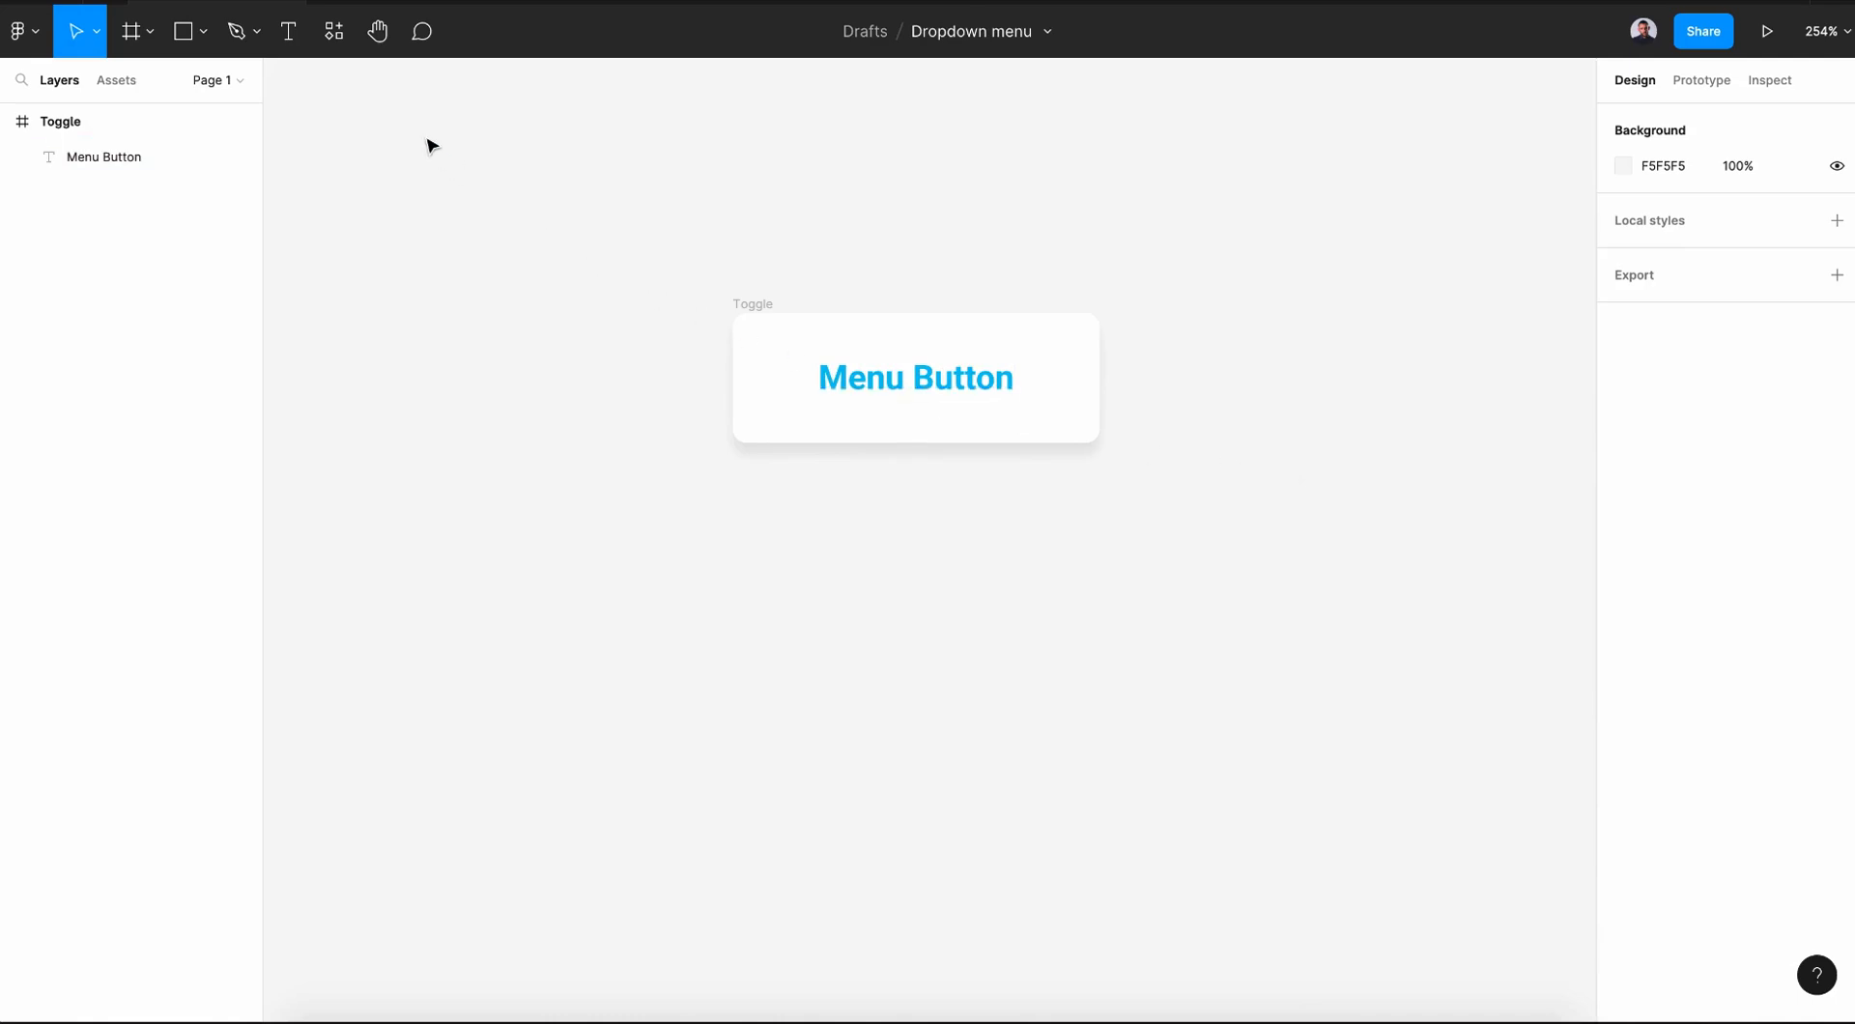
- Find the Iconify plugin and run it
left_click(338, 35)
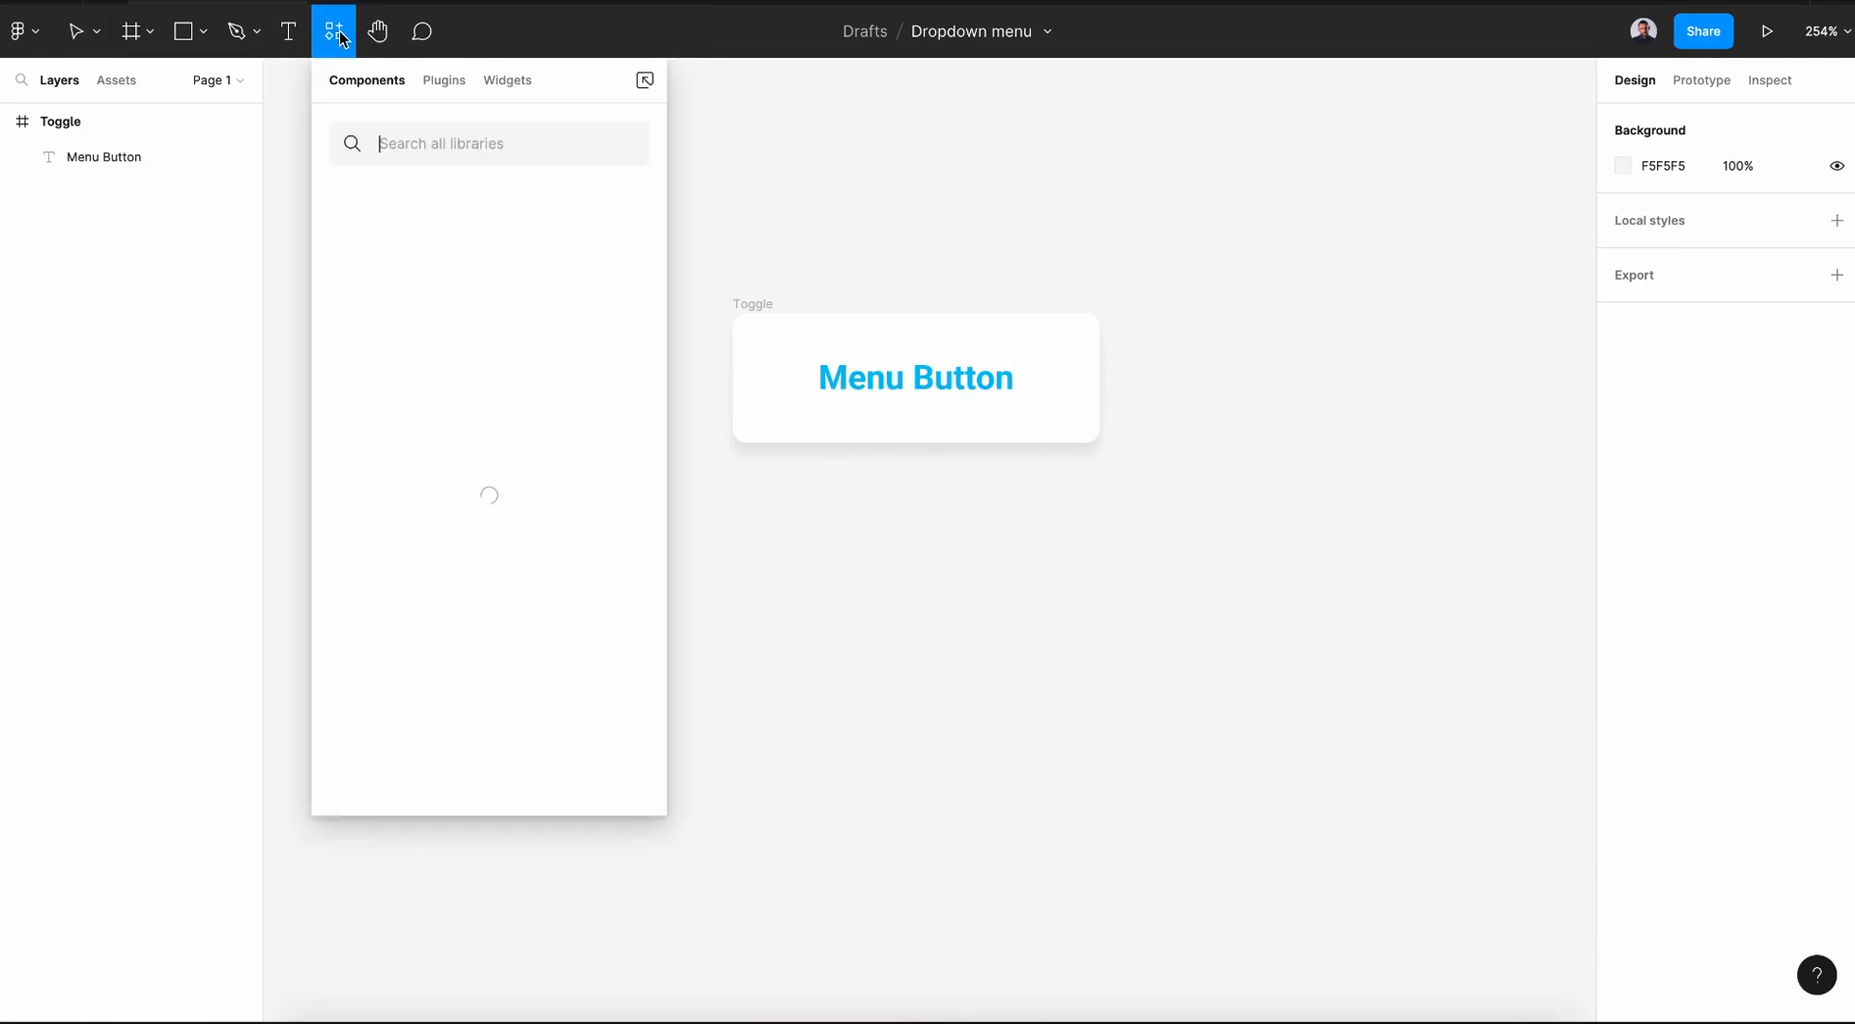
left_click(450, 80)
type("i")
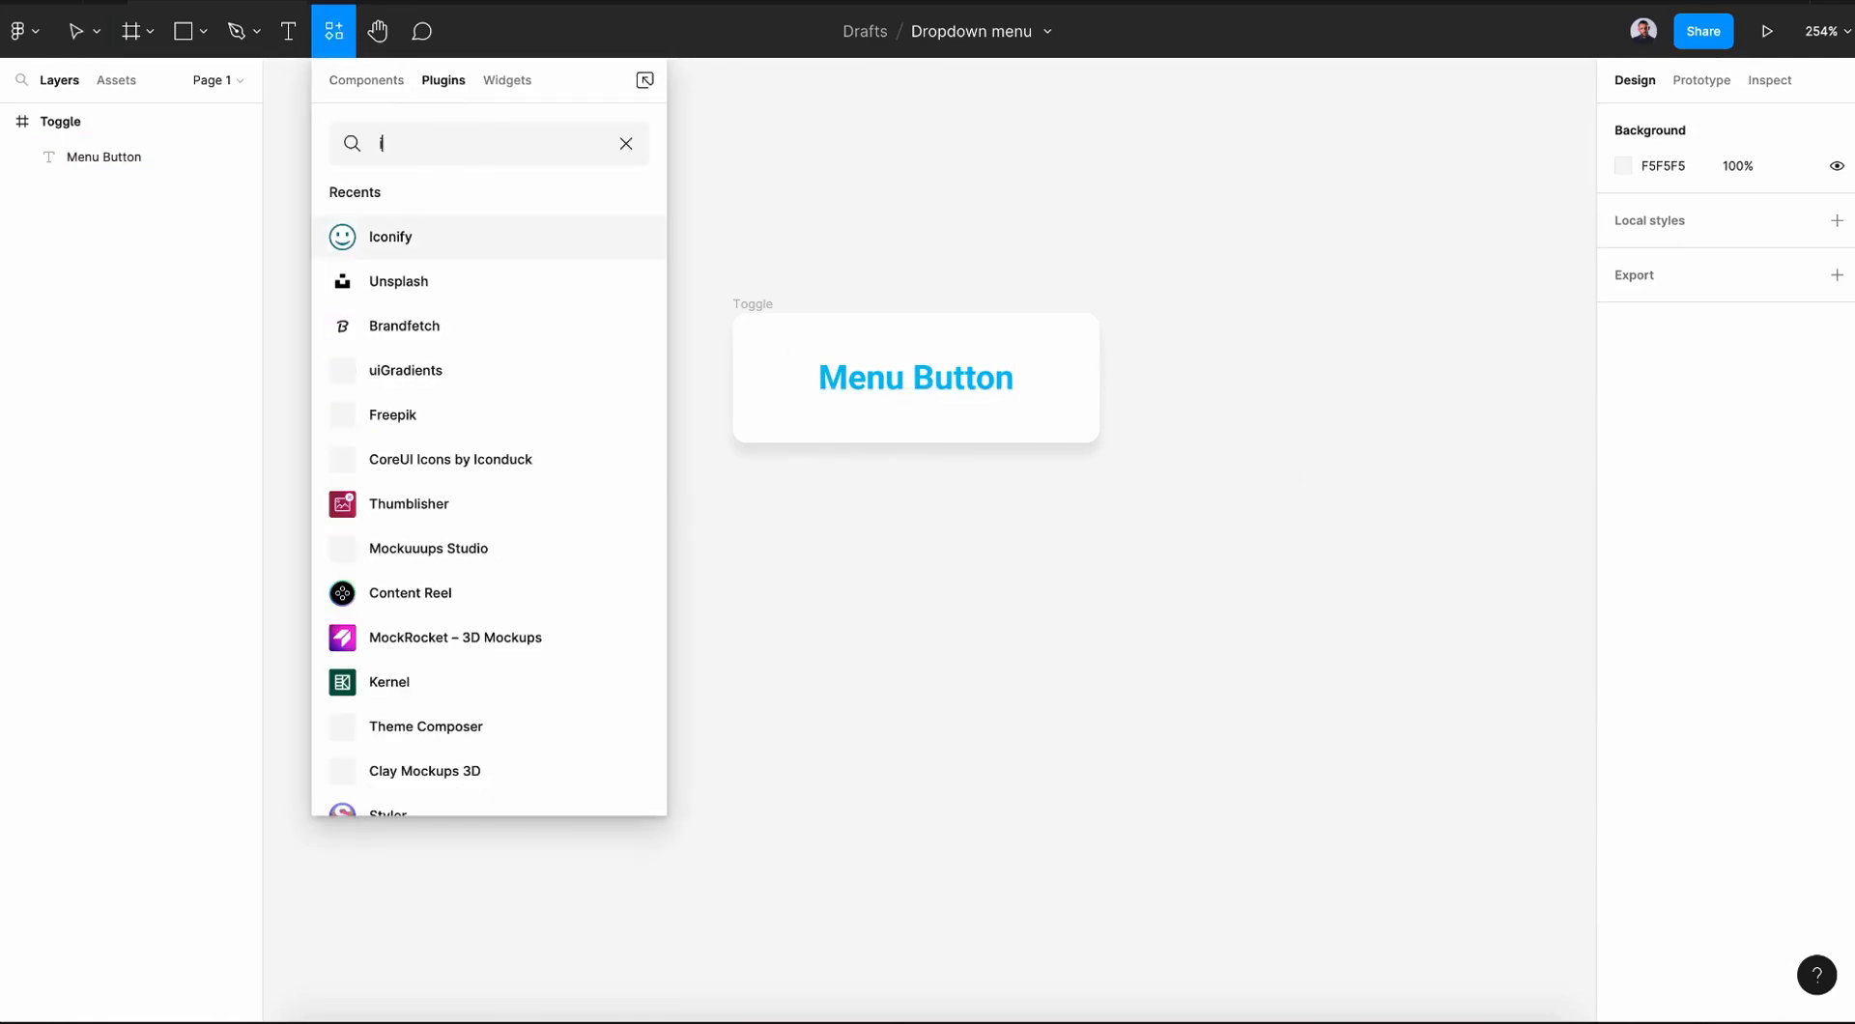
type("conify")
left_click(619, 234)
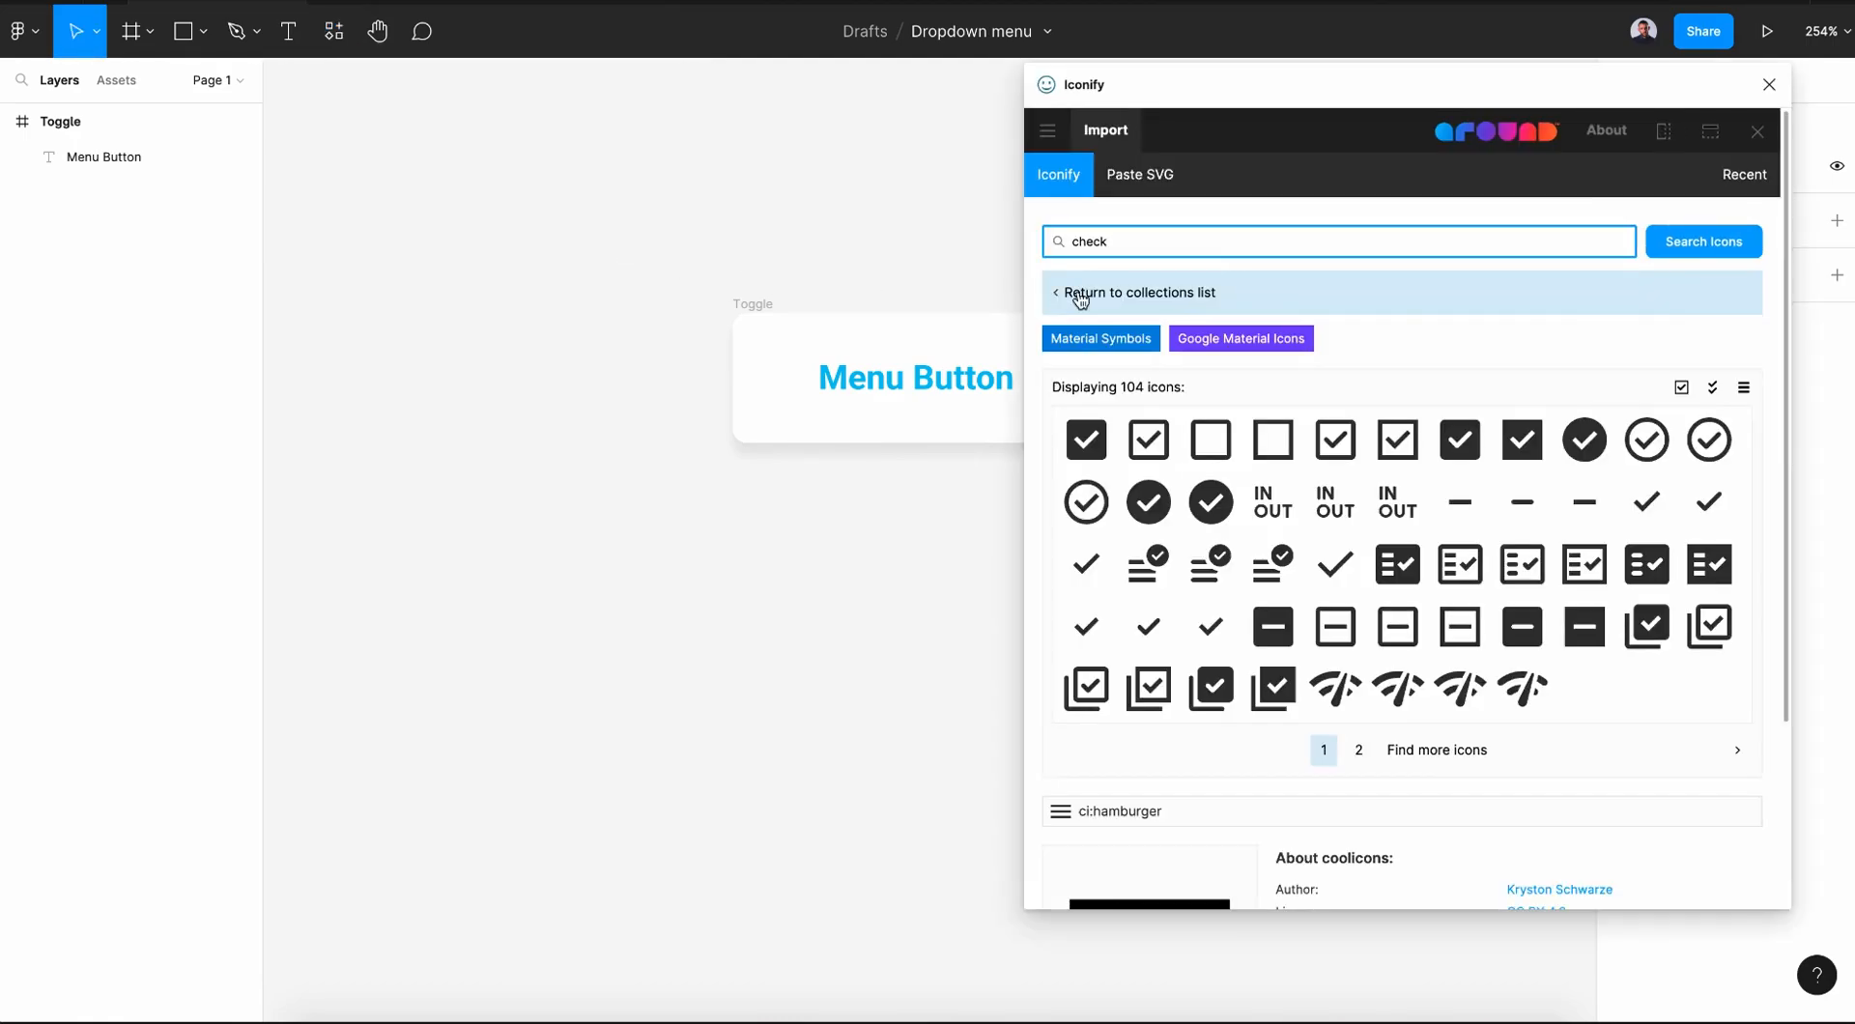
- Search Iconify for "arrow" and place the right-pointing keyboard arrow icon beside the Menu Button text, centring the pair in the Toggle frame
double_click(1126, 242)
type("arrow")
key("Return")
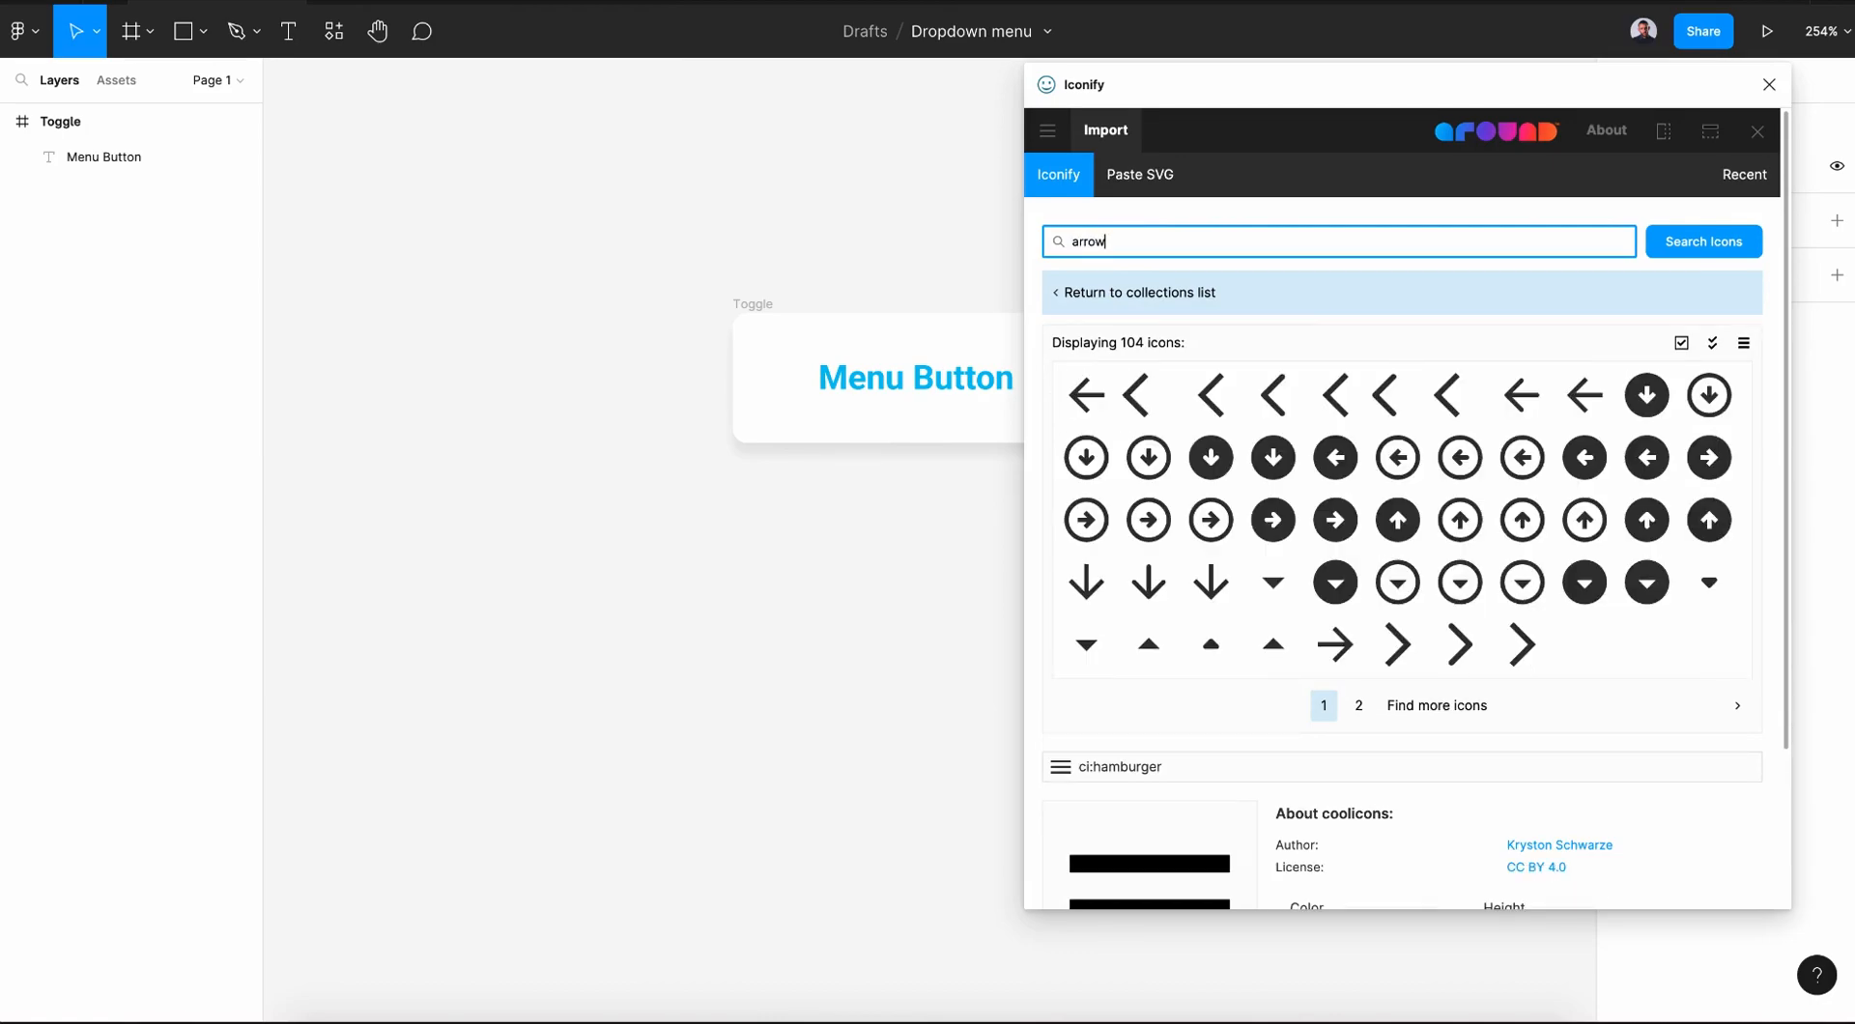
scroll(1382, 586, "down", 1)
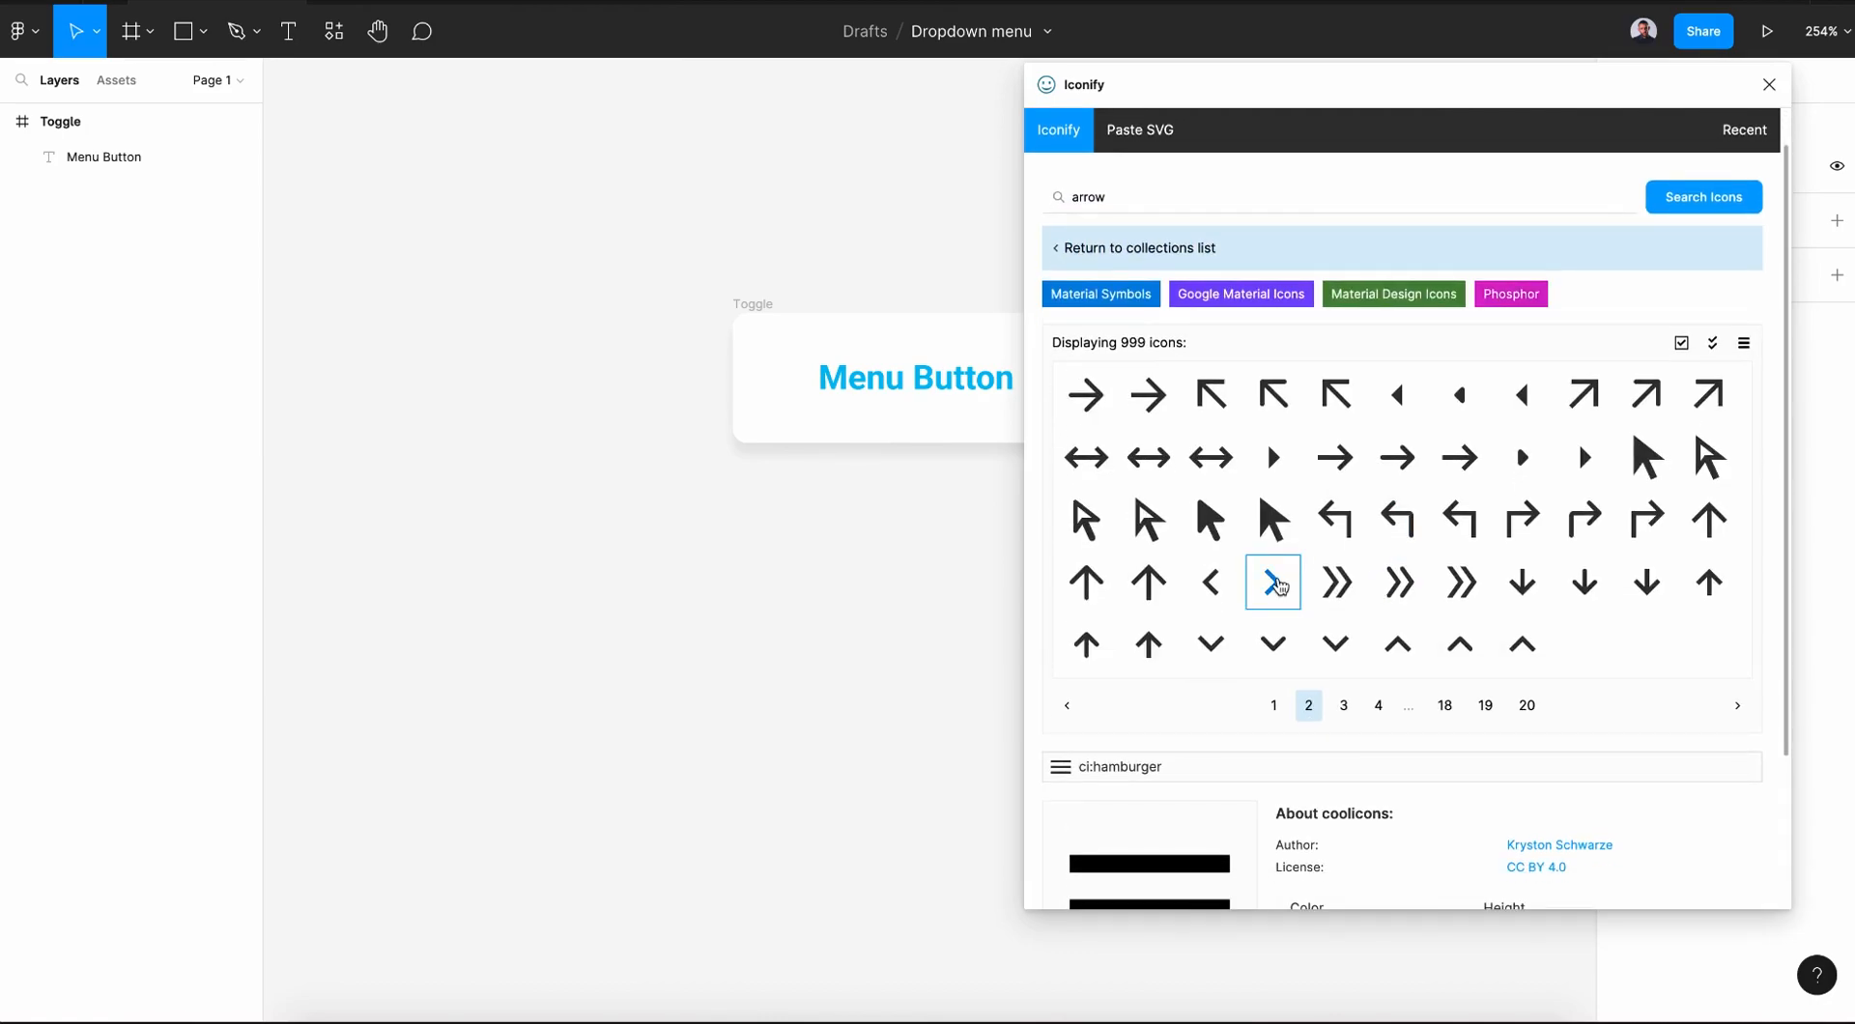
left_click_drag(1272, 582, 937, 383)
left_click(982, 379, "shift")
left_click(998, 518)
- Recolour the arrow icon with the text's blue, 17B9EC, from the document colors
left_click(1040, 375)
left_click(1624, 930)
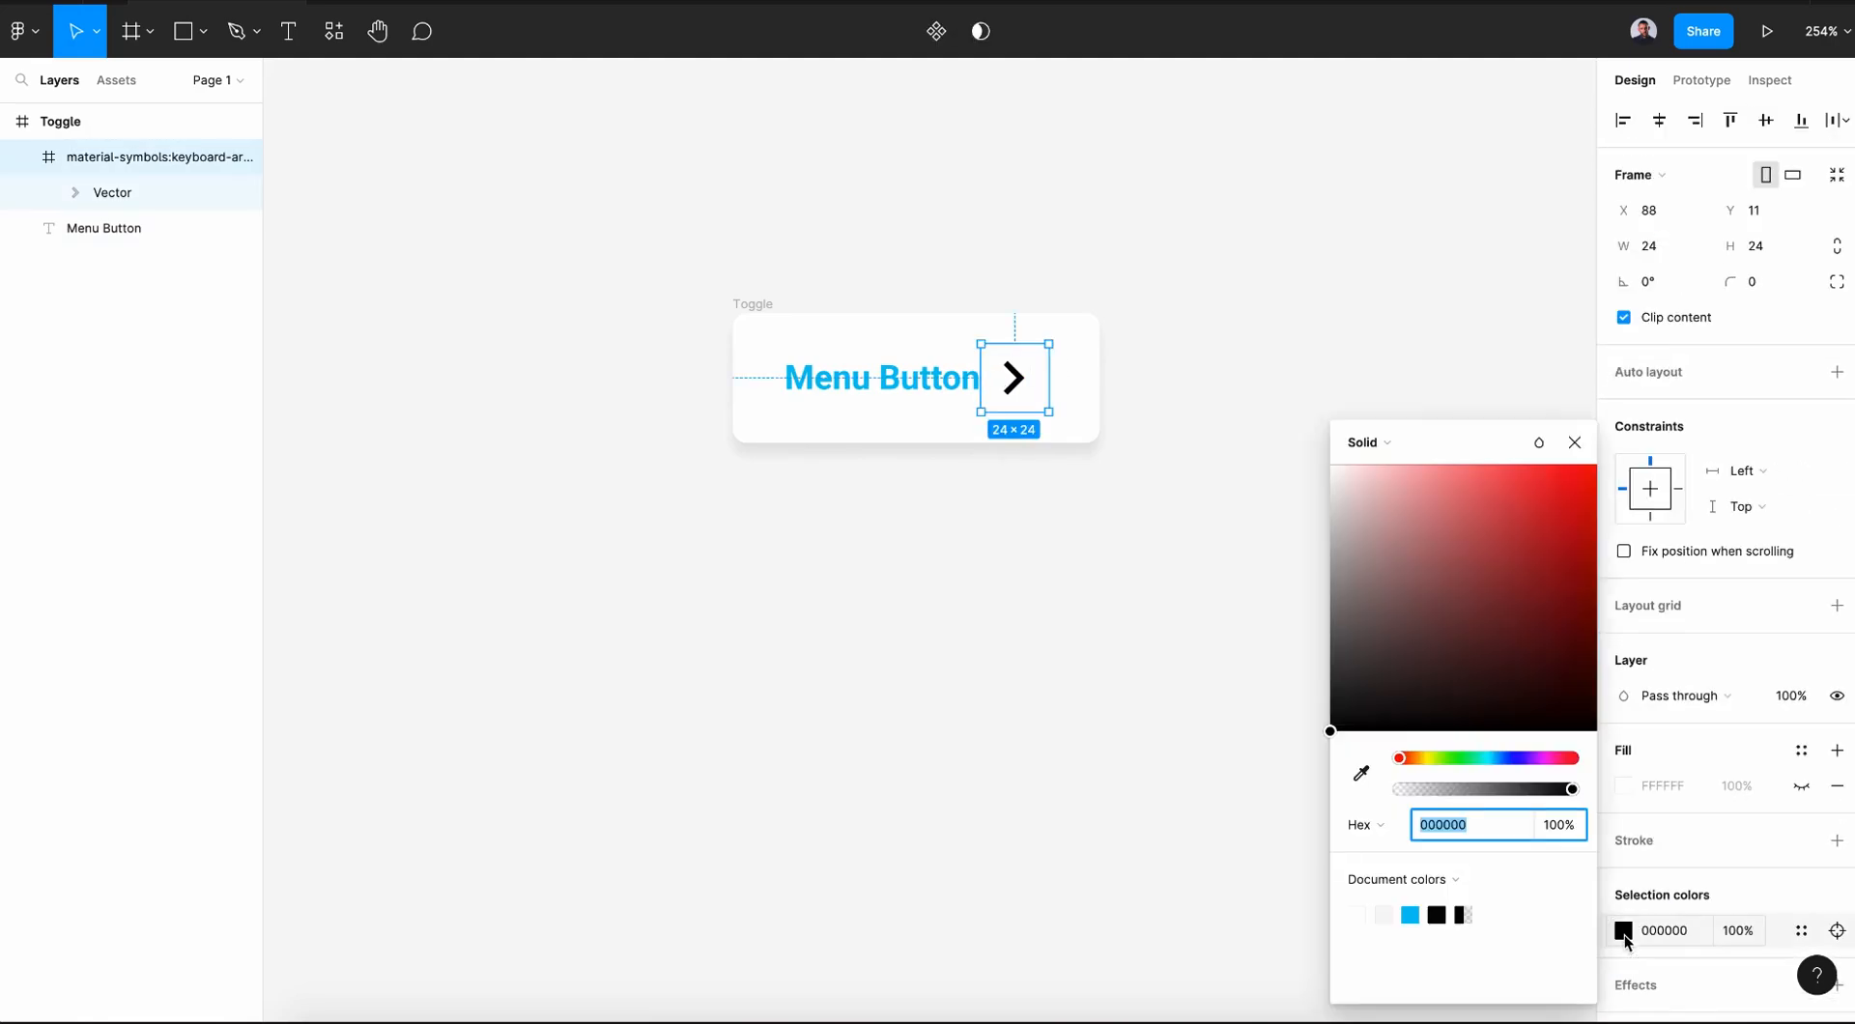
left_click(1360, 772)
left_click(1410, 913)
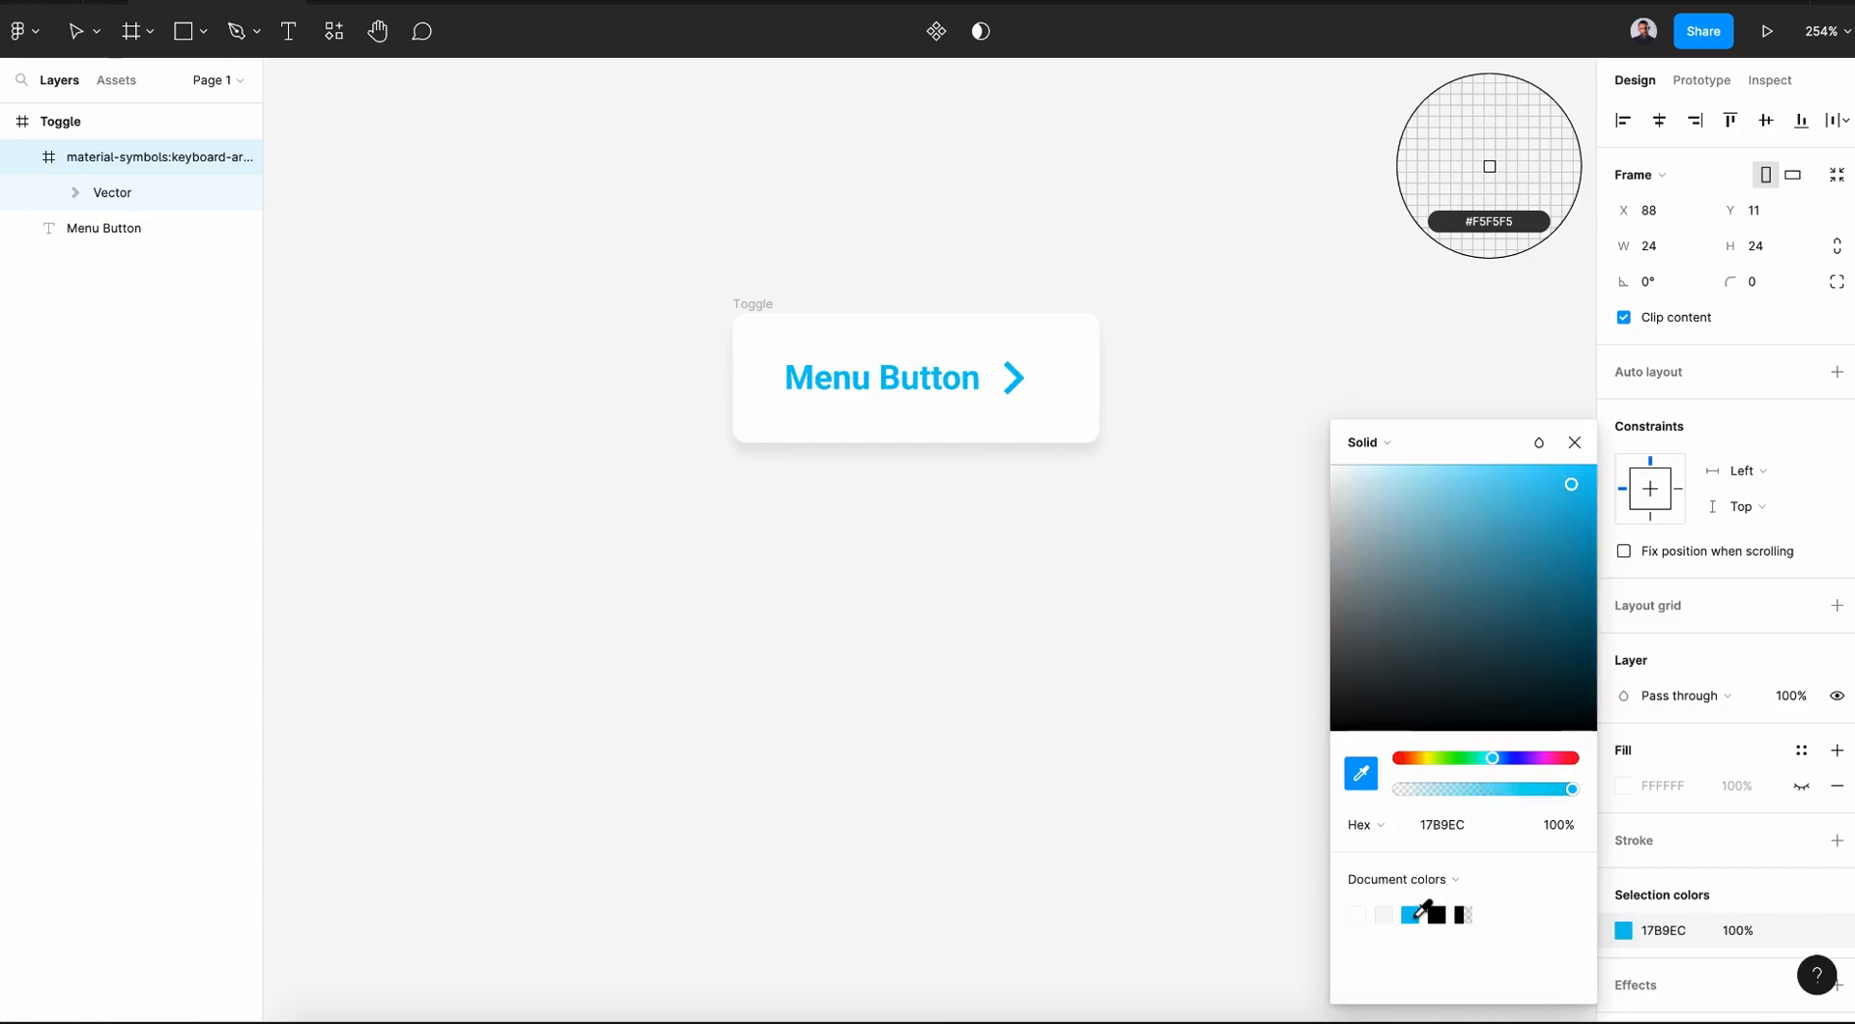
key("Escape")
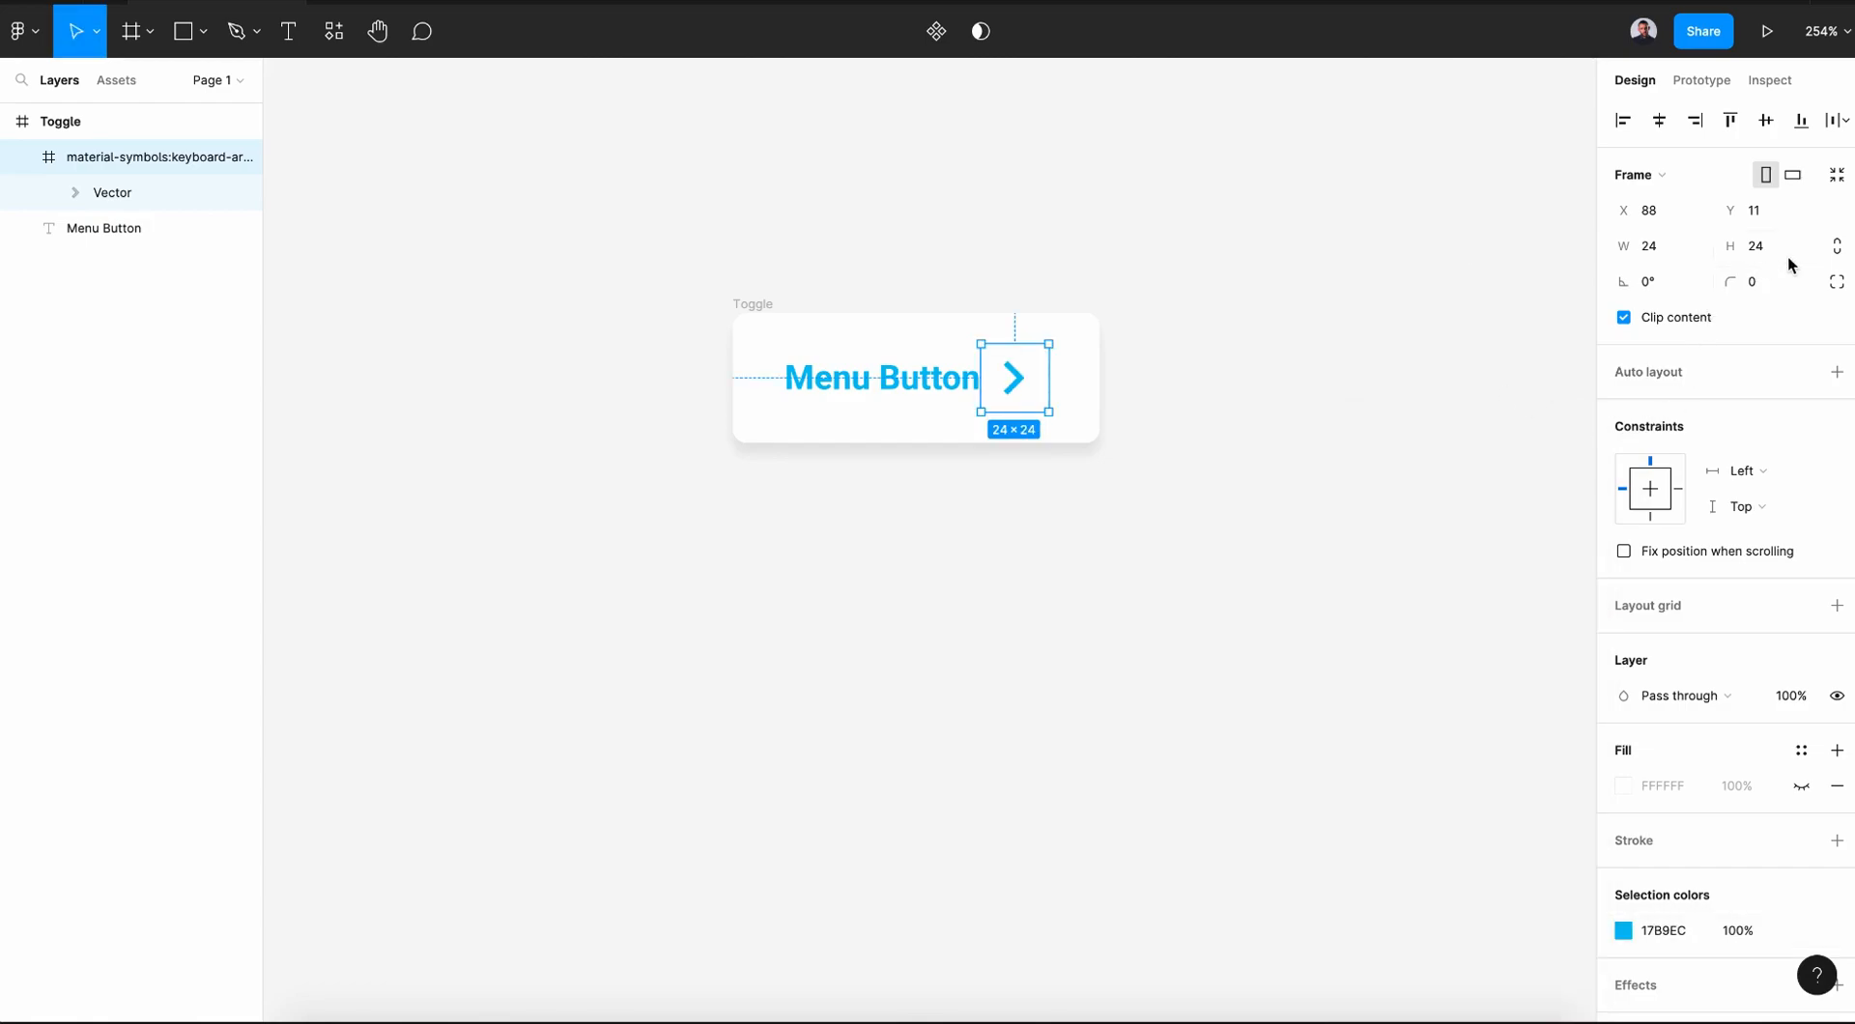
- Resize the arrow icon to 16 × 16 and centre it vertically in the Toggle frame
left_click(1672, 250)
type("16")
key("Return")
left_click(1766, 120)
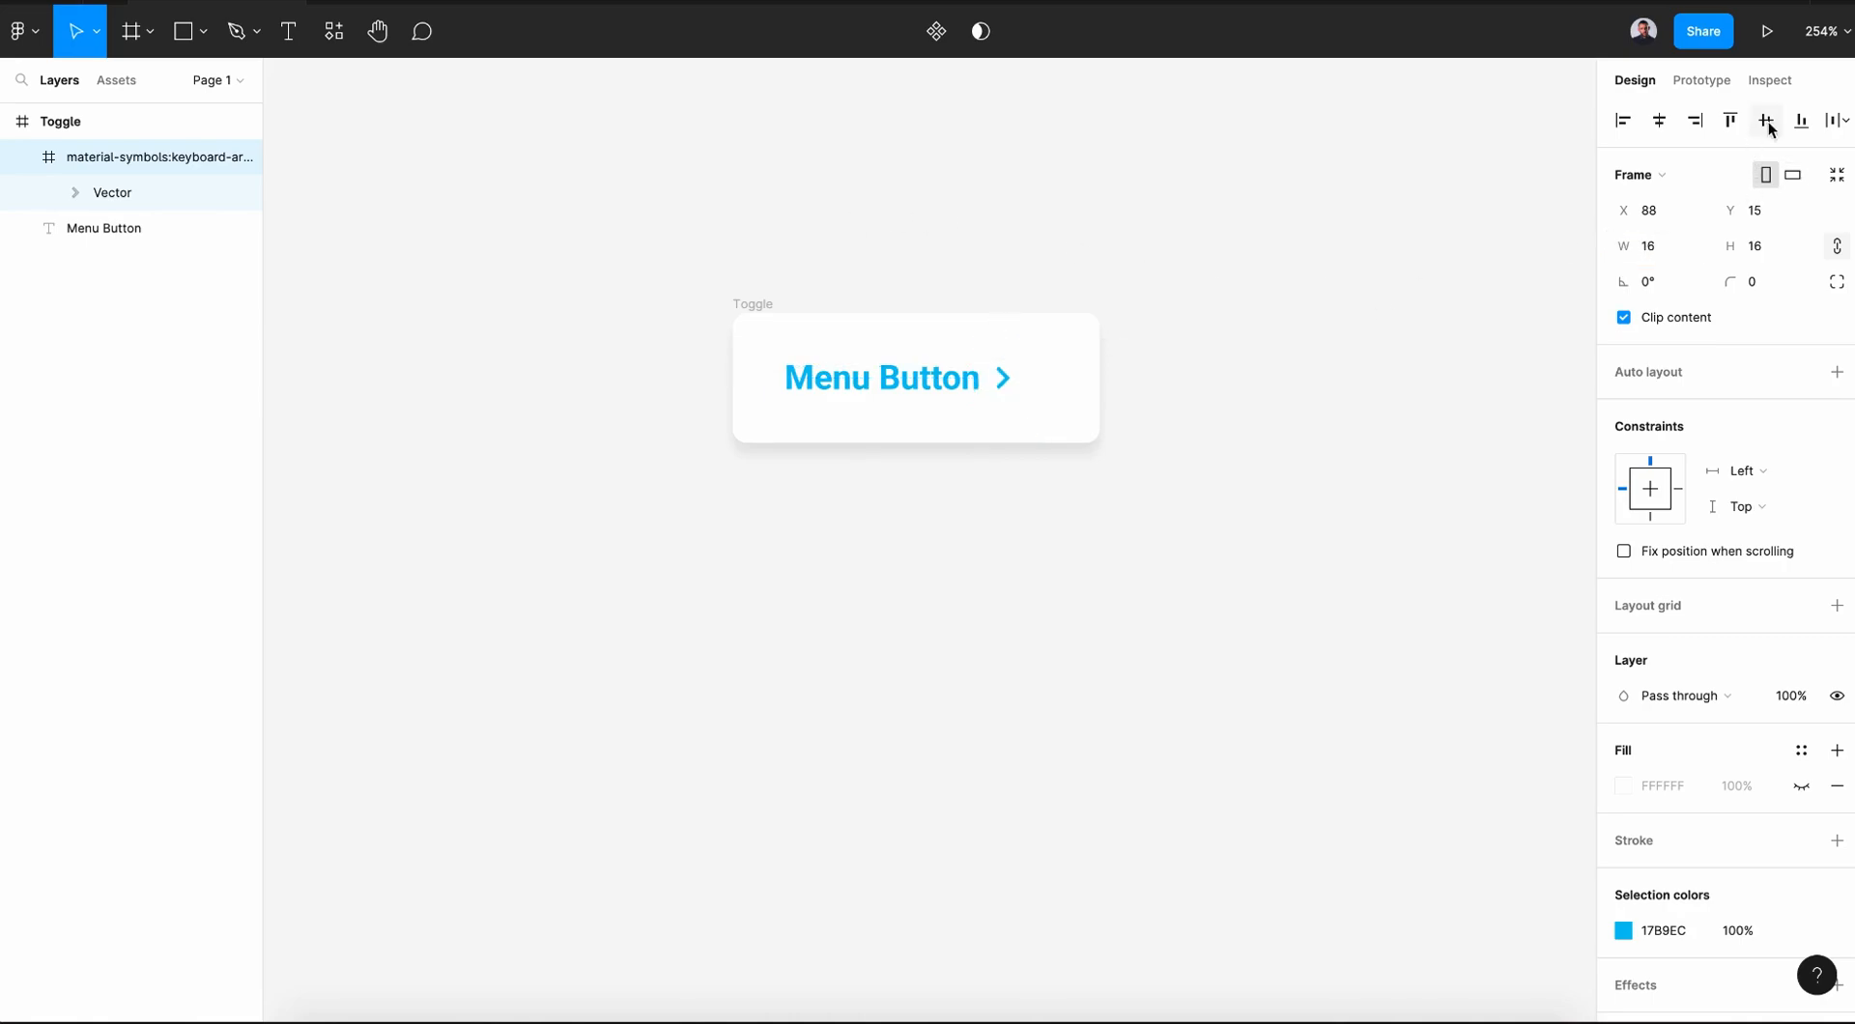
- Centre the Menu Button text and arrow together in the Toggle frame, and apply horizontal auto layout with a wider gap between them
left_click(936, 391, "shift")
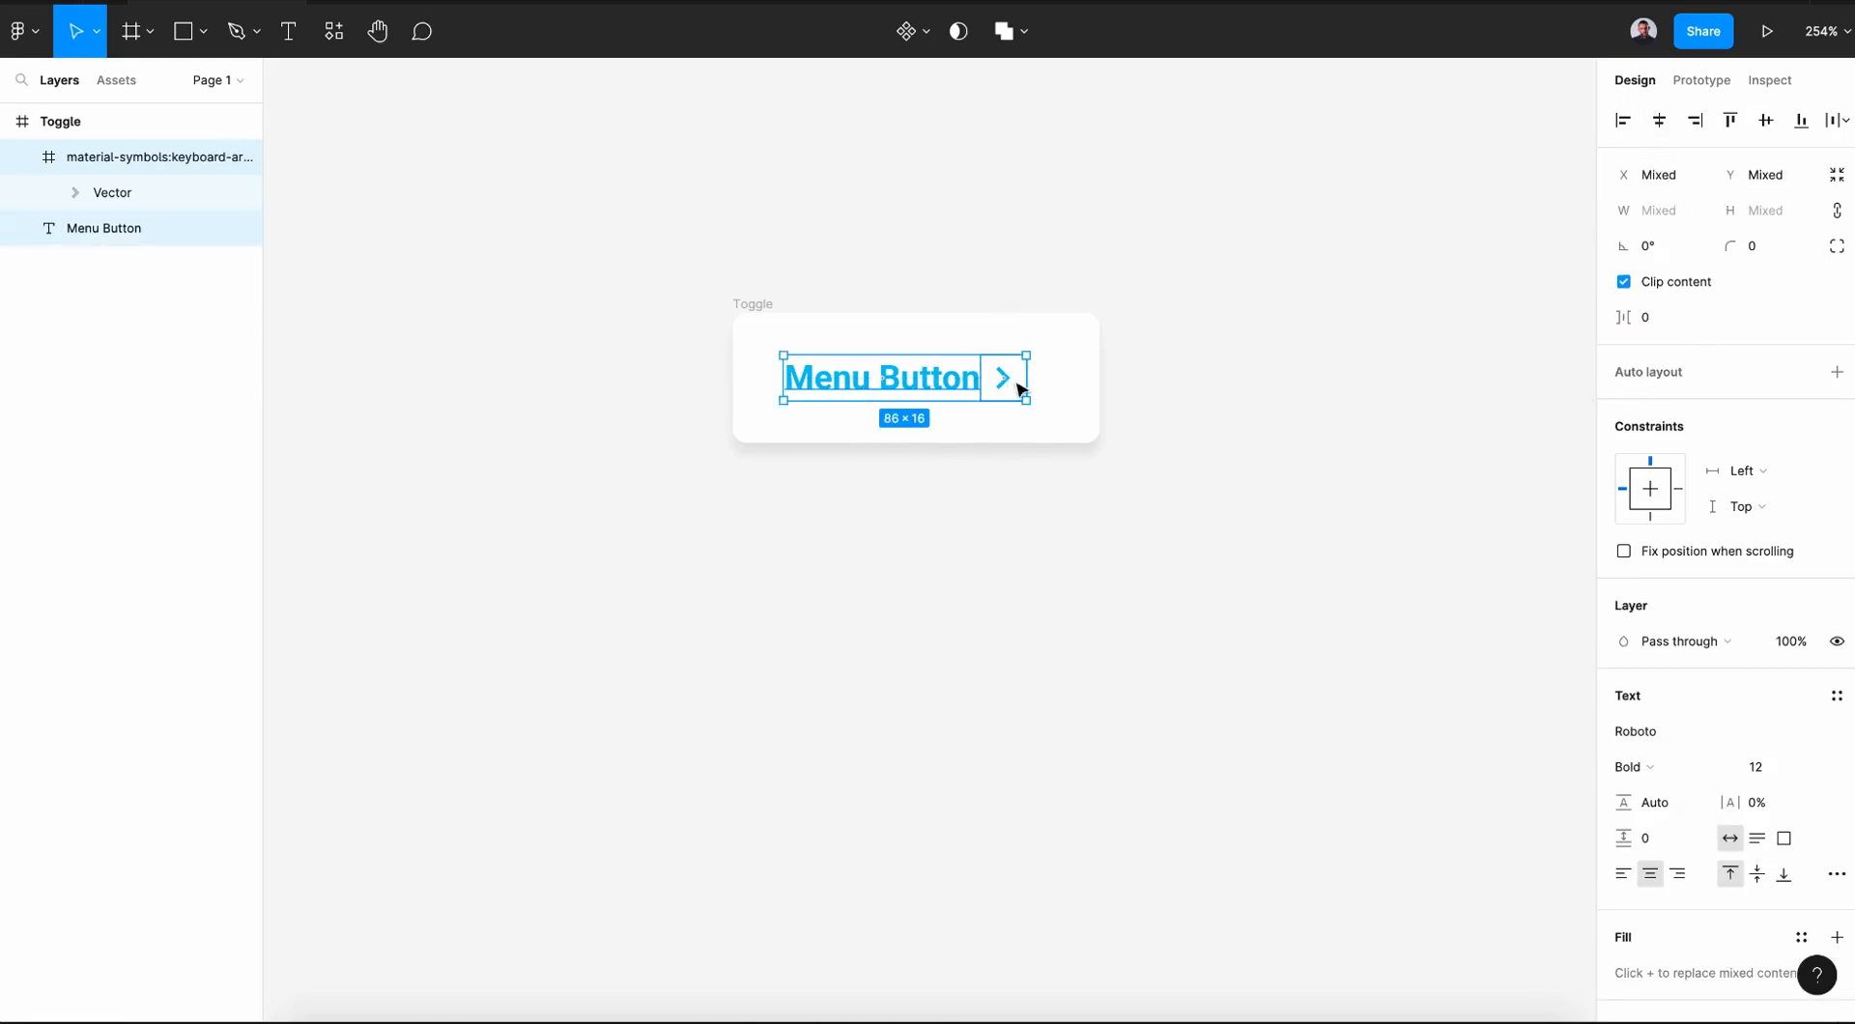
left_click(1108, 360)
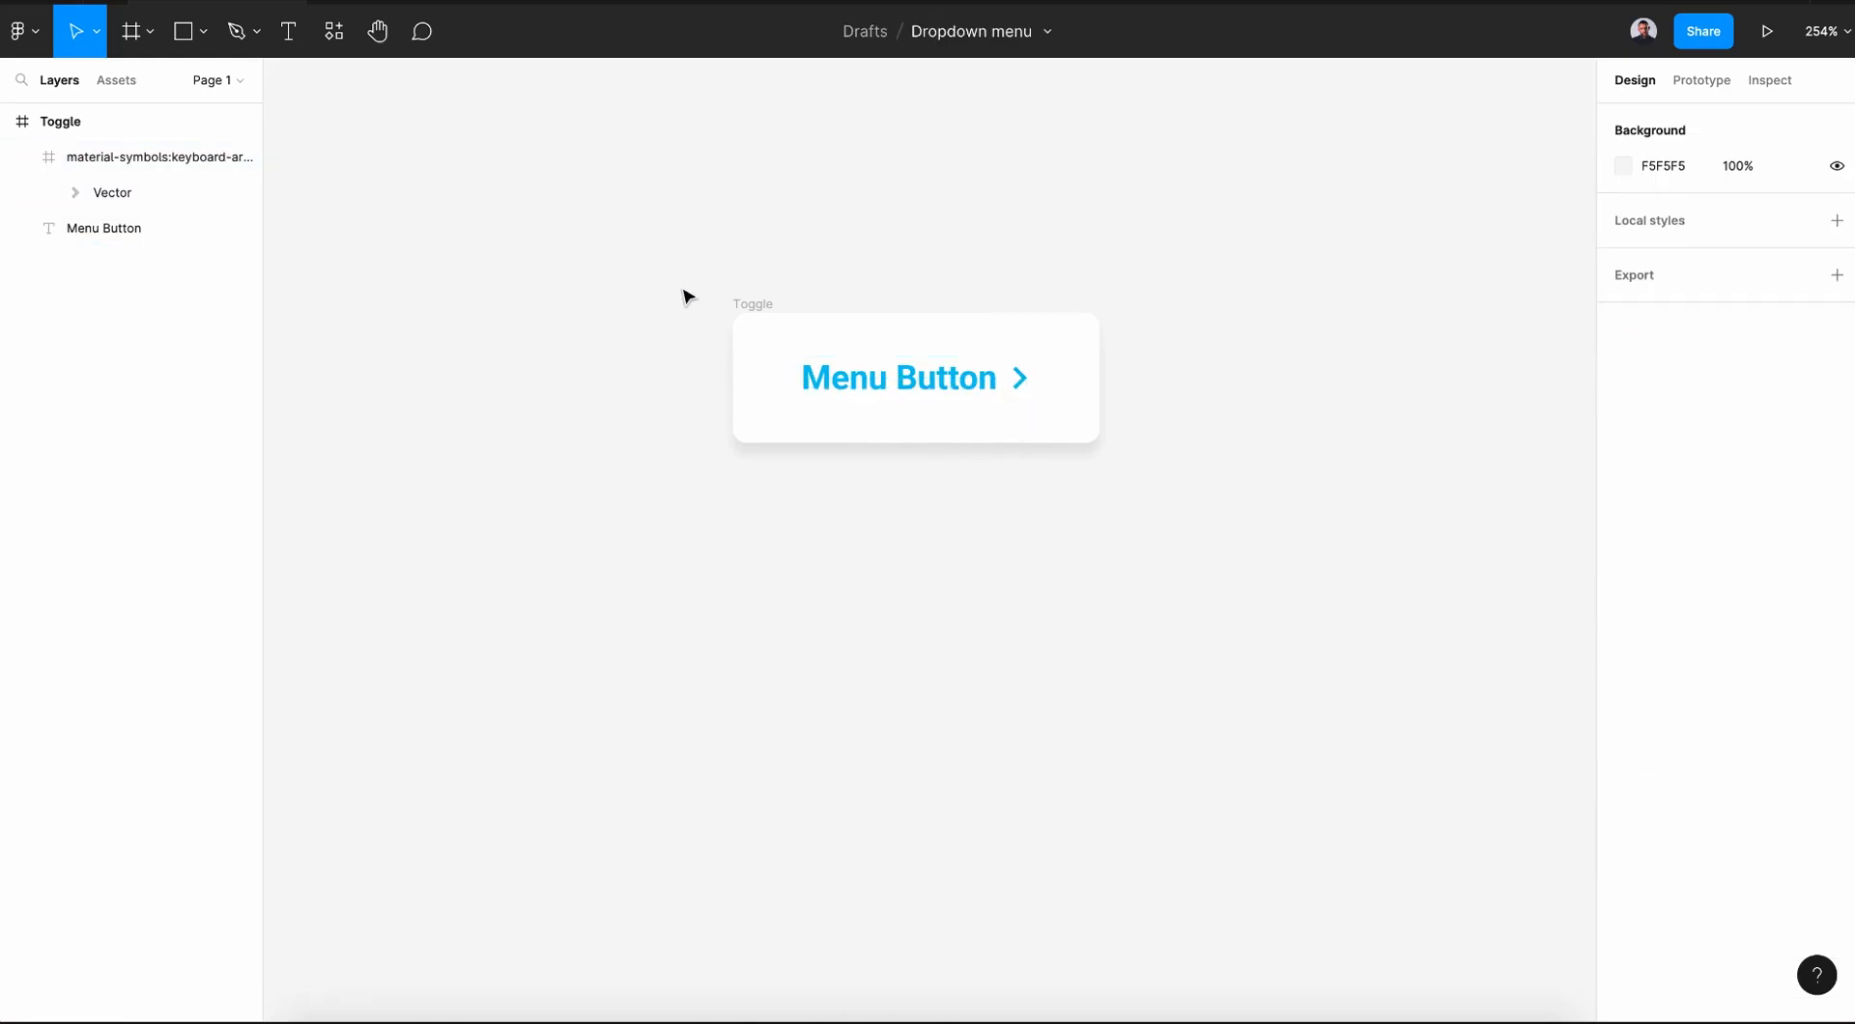
left_click(762, 310)
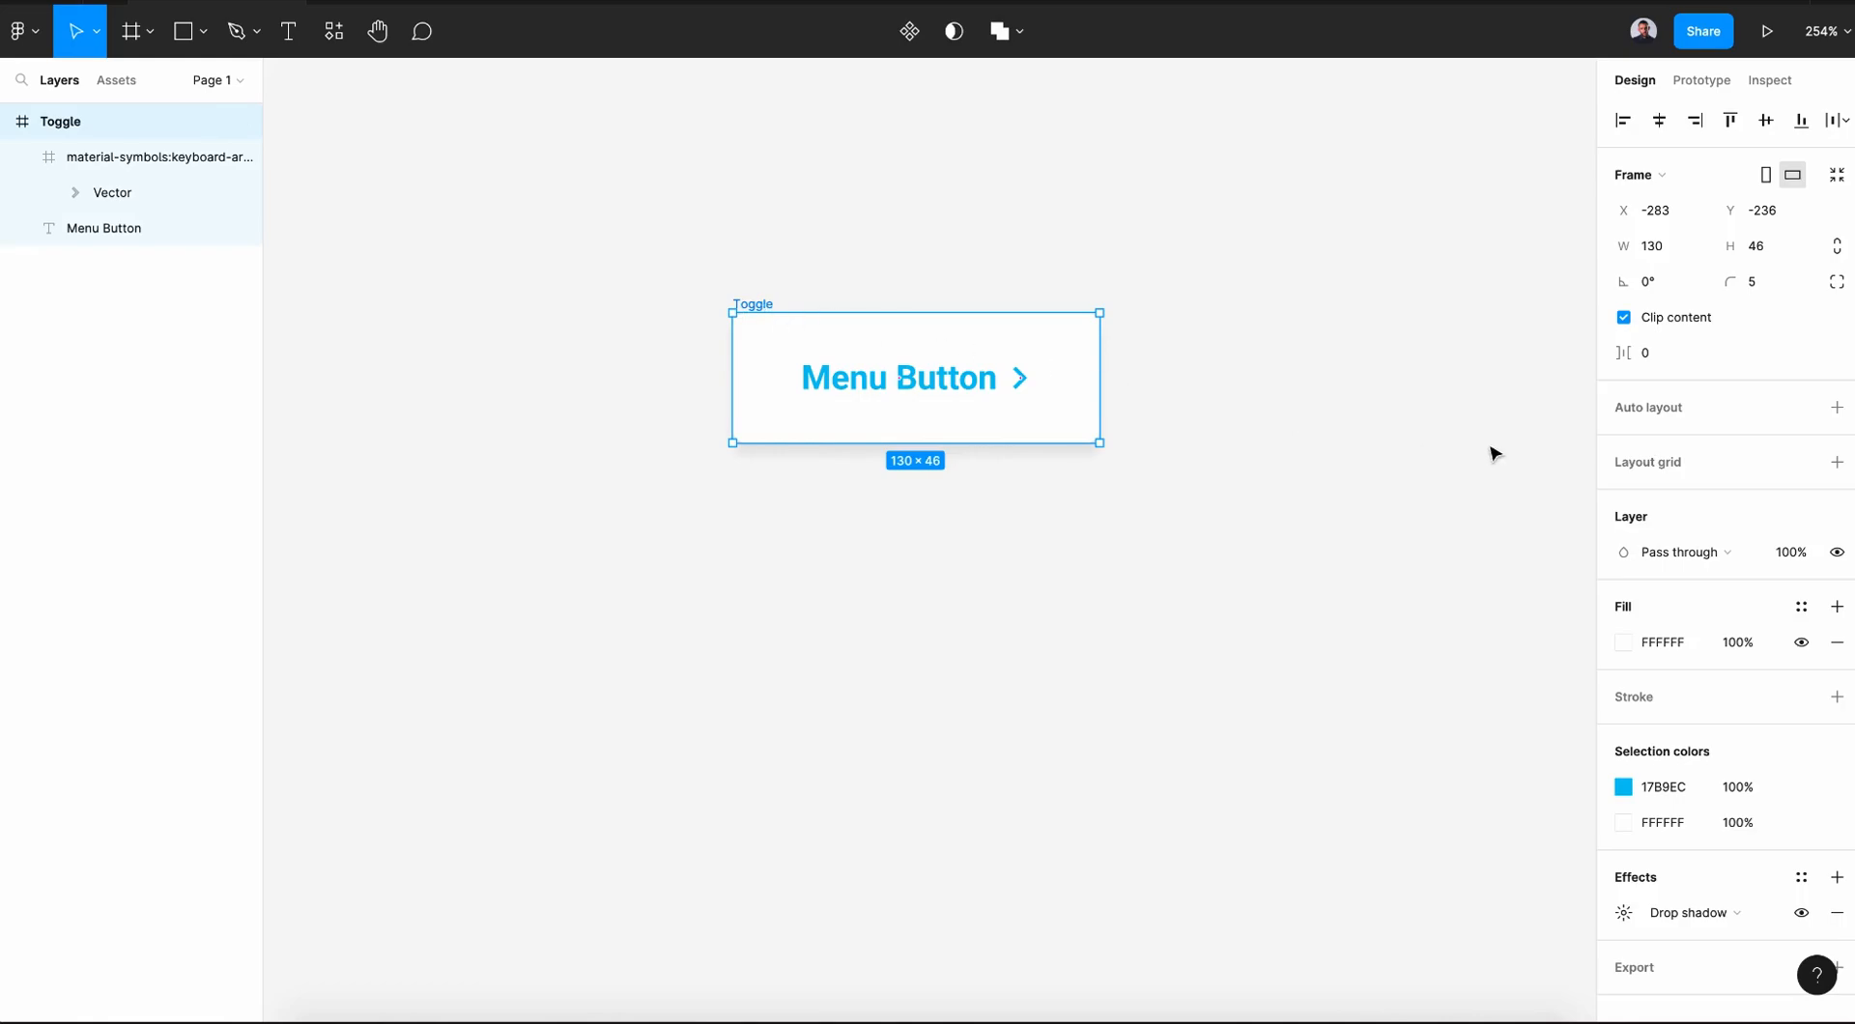
left_click(1821, 423)
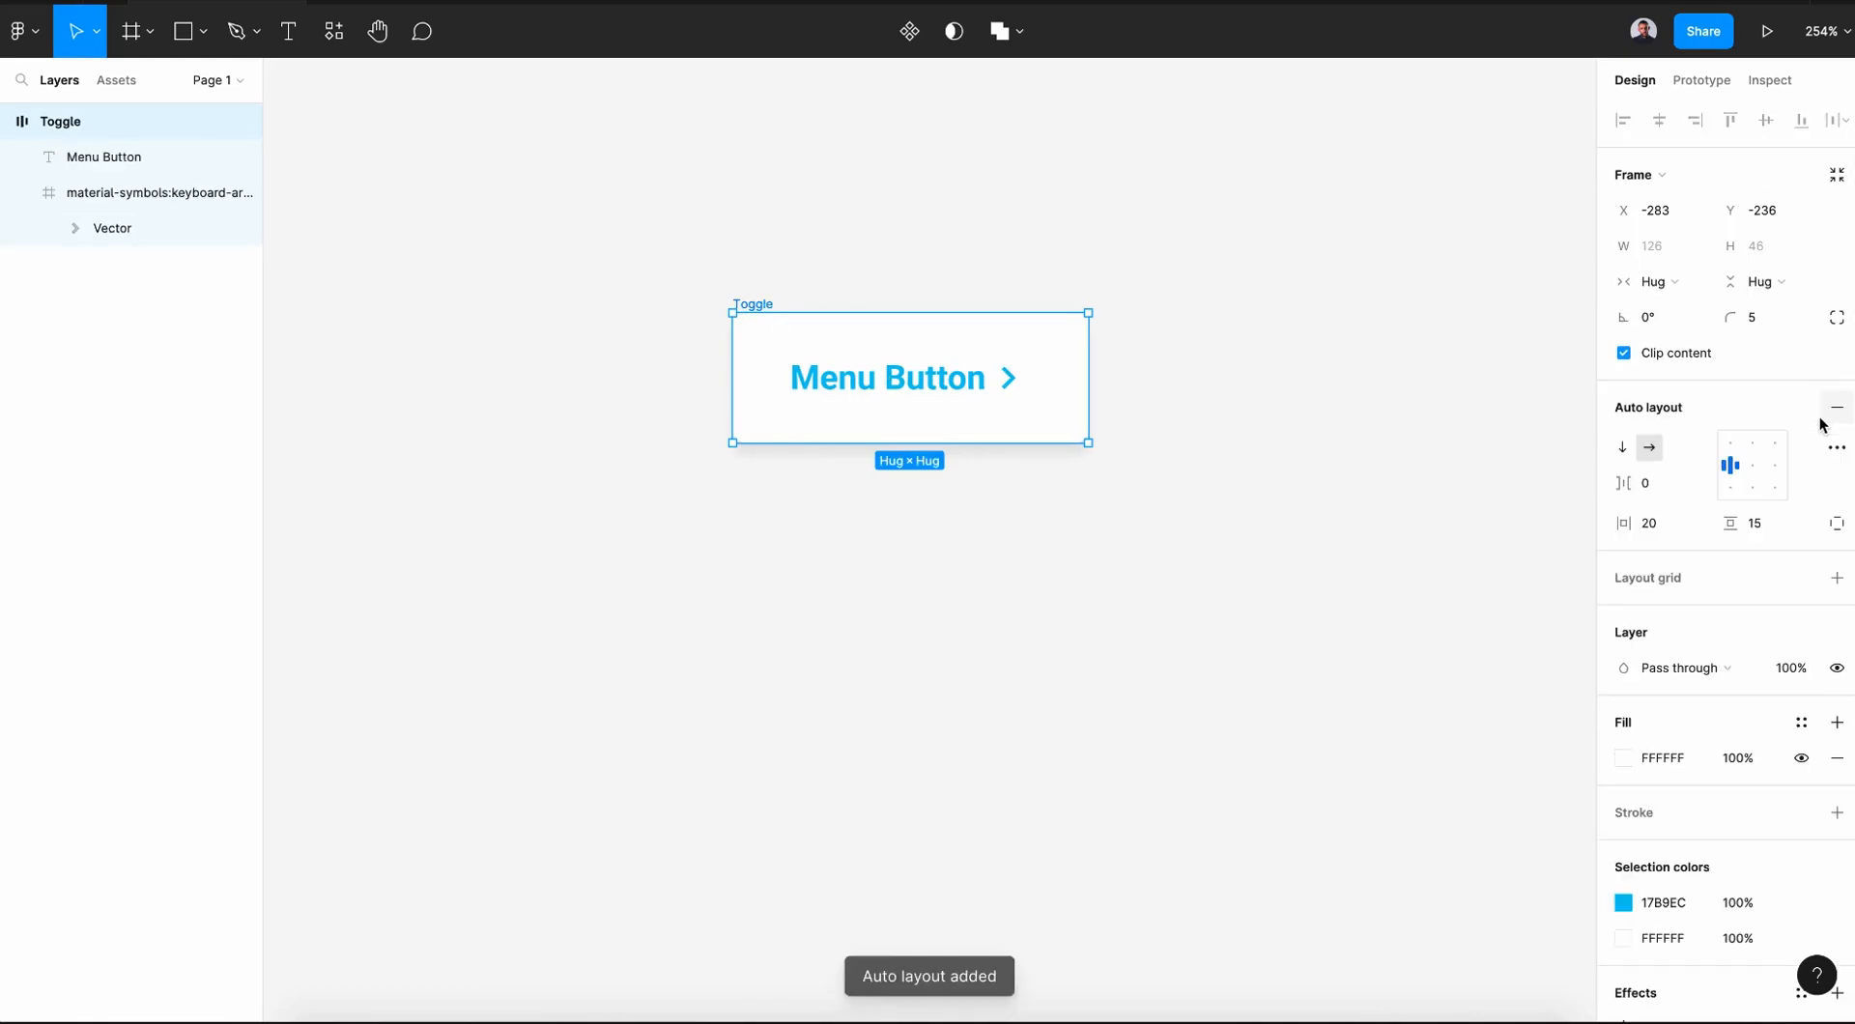
left_click_drag(1631, 497, 1645, 498)
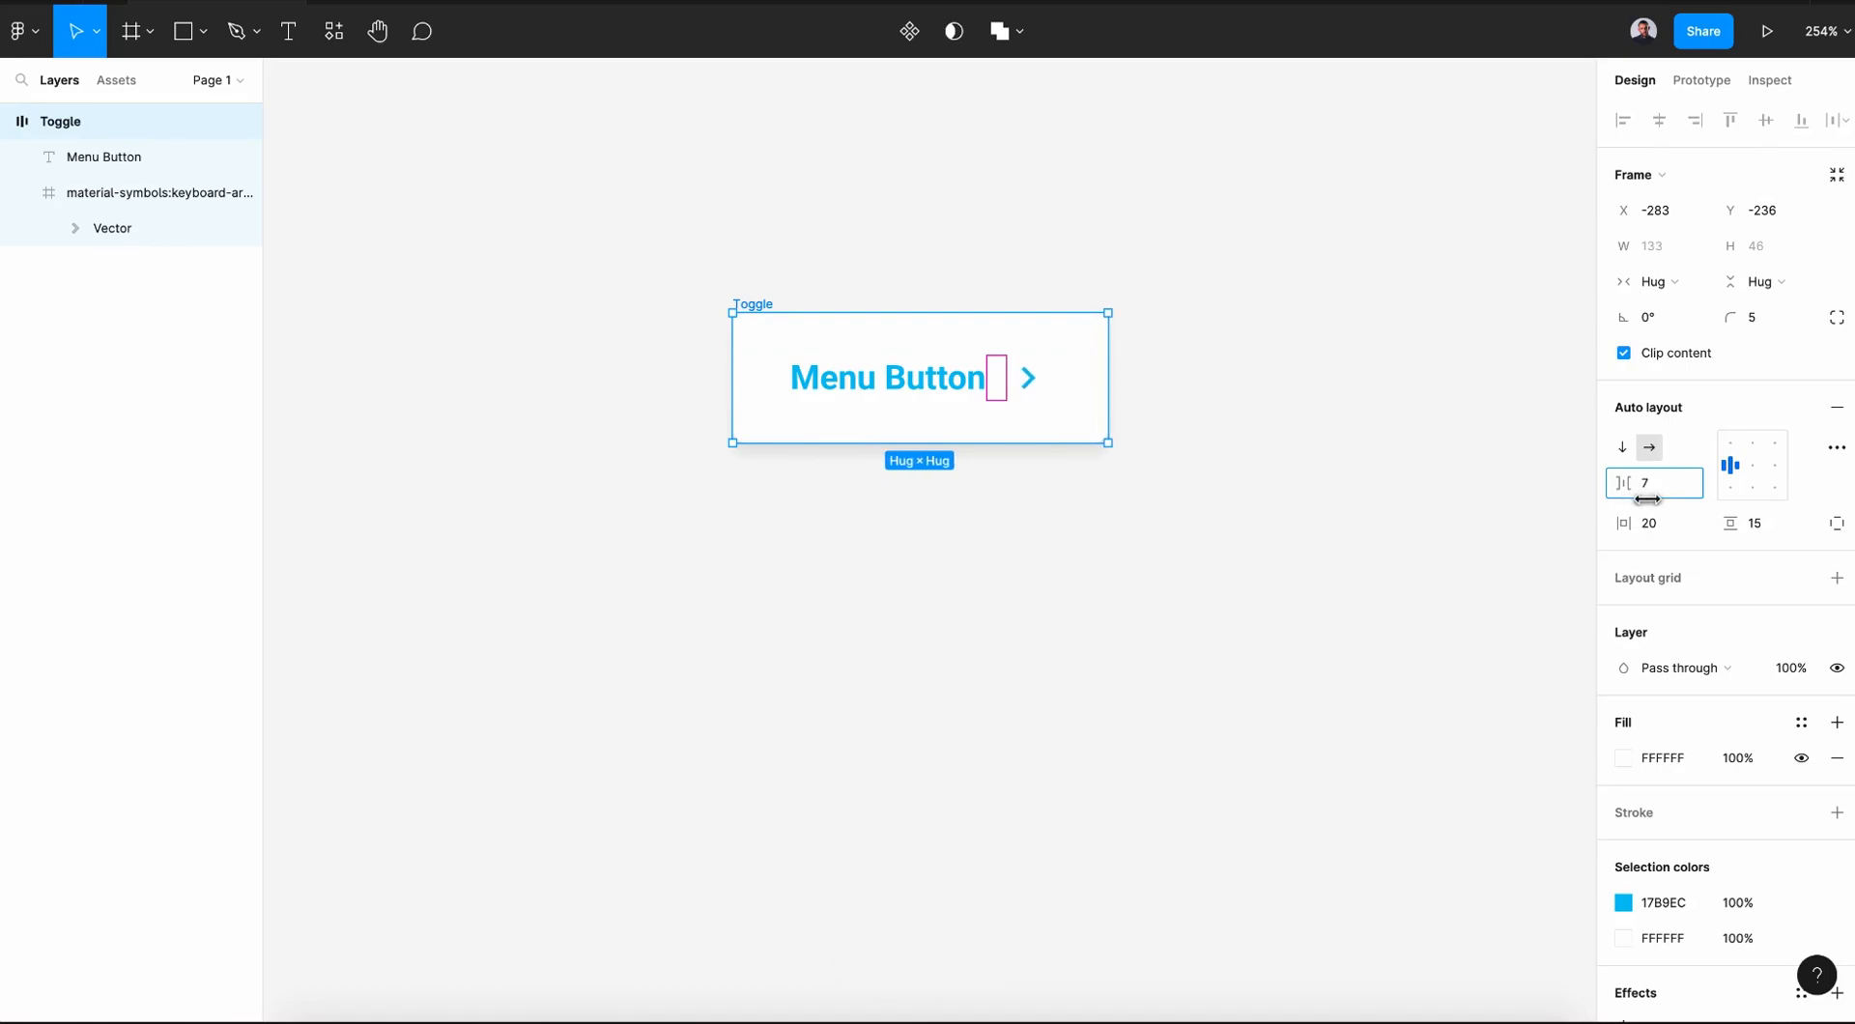
key("Escape")
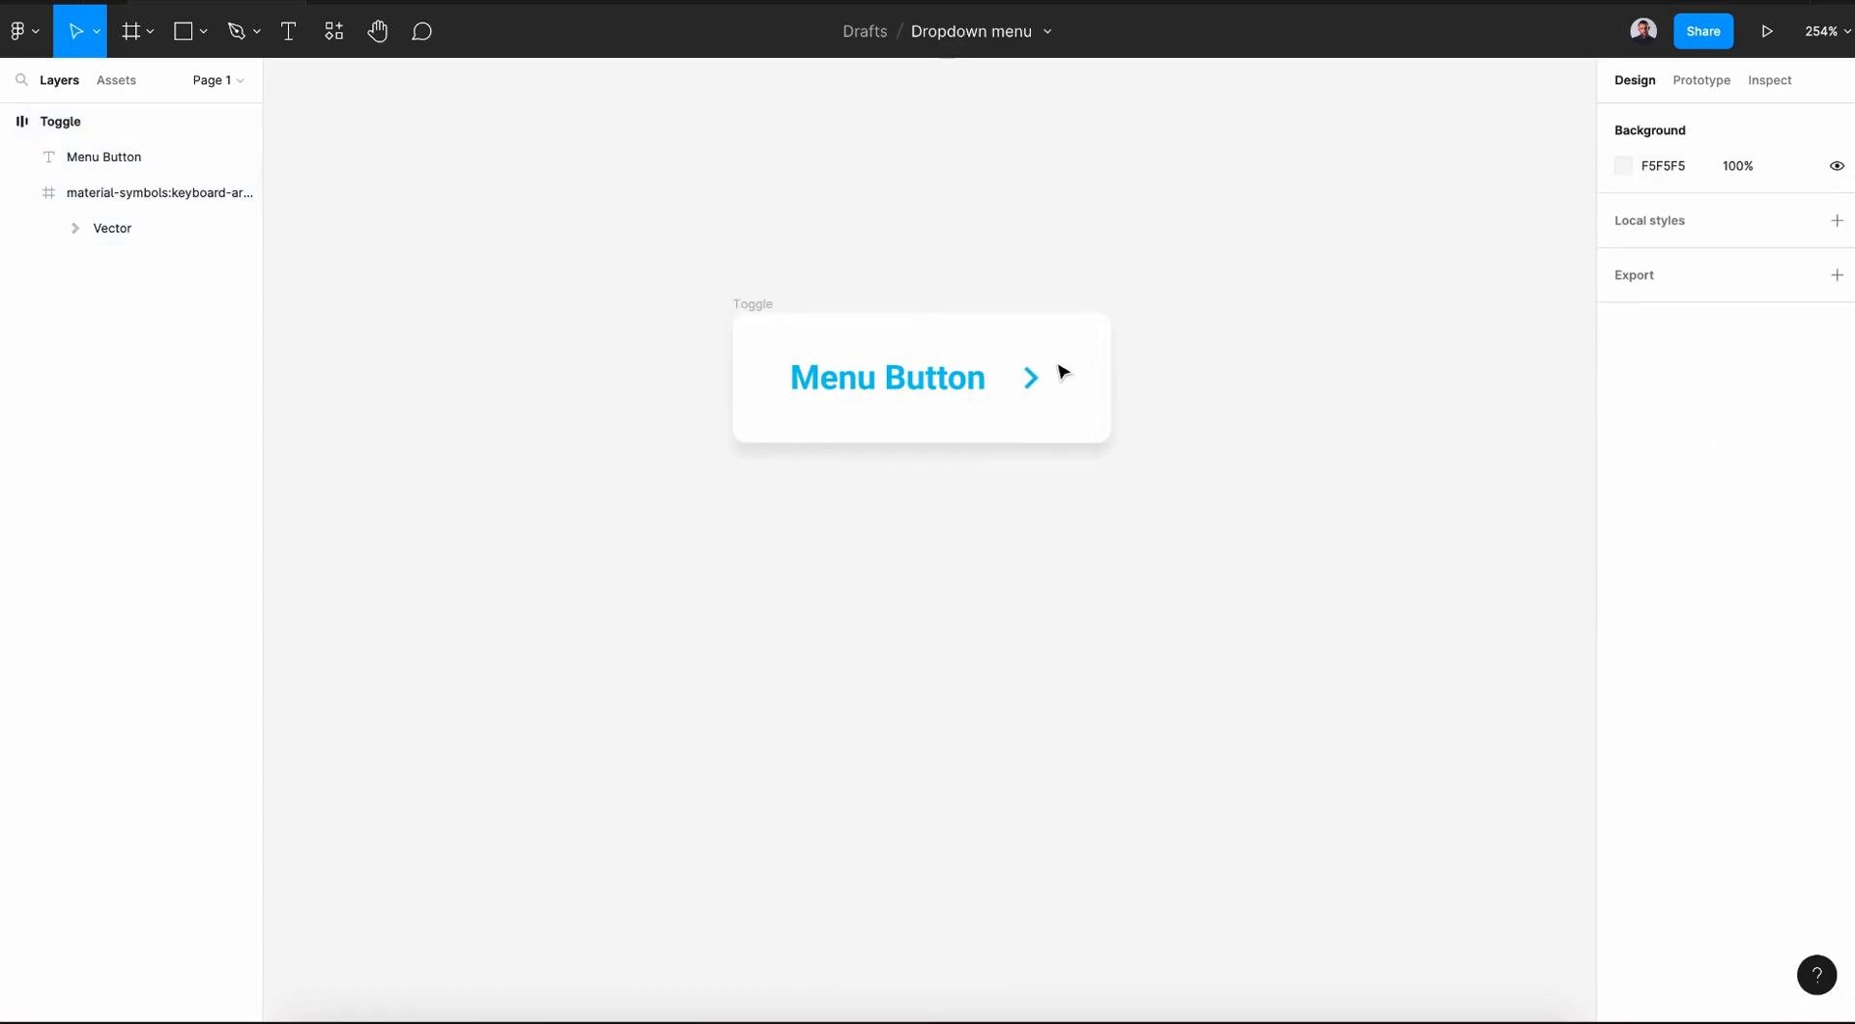
left_click(1065, 376)
left_click(1134, 575)
- Draw a new frame just below Toggle, aligned with its left edge, and size it 200 × 150
scroll(1140, 588, "down", 3)
scroll(1140, 588, "down", 3)
scroll(1140, 589, "down", 2)
scroll(1140, 589, "right", 2)
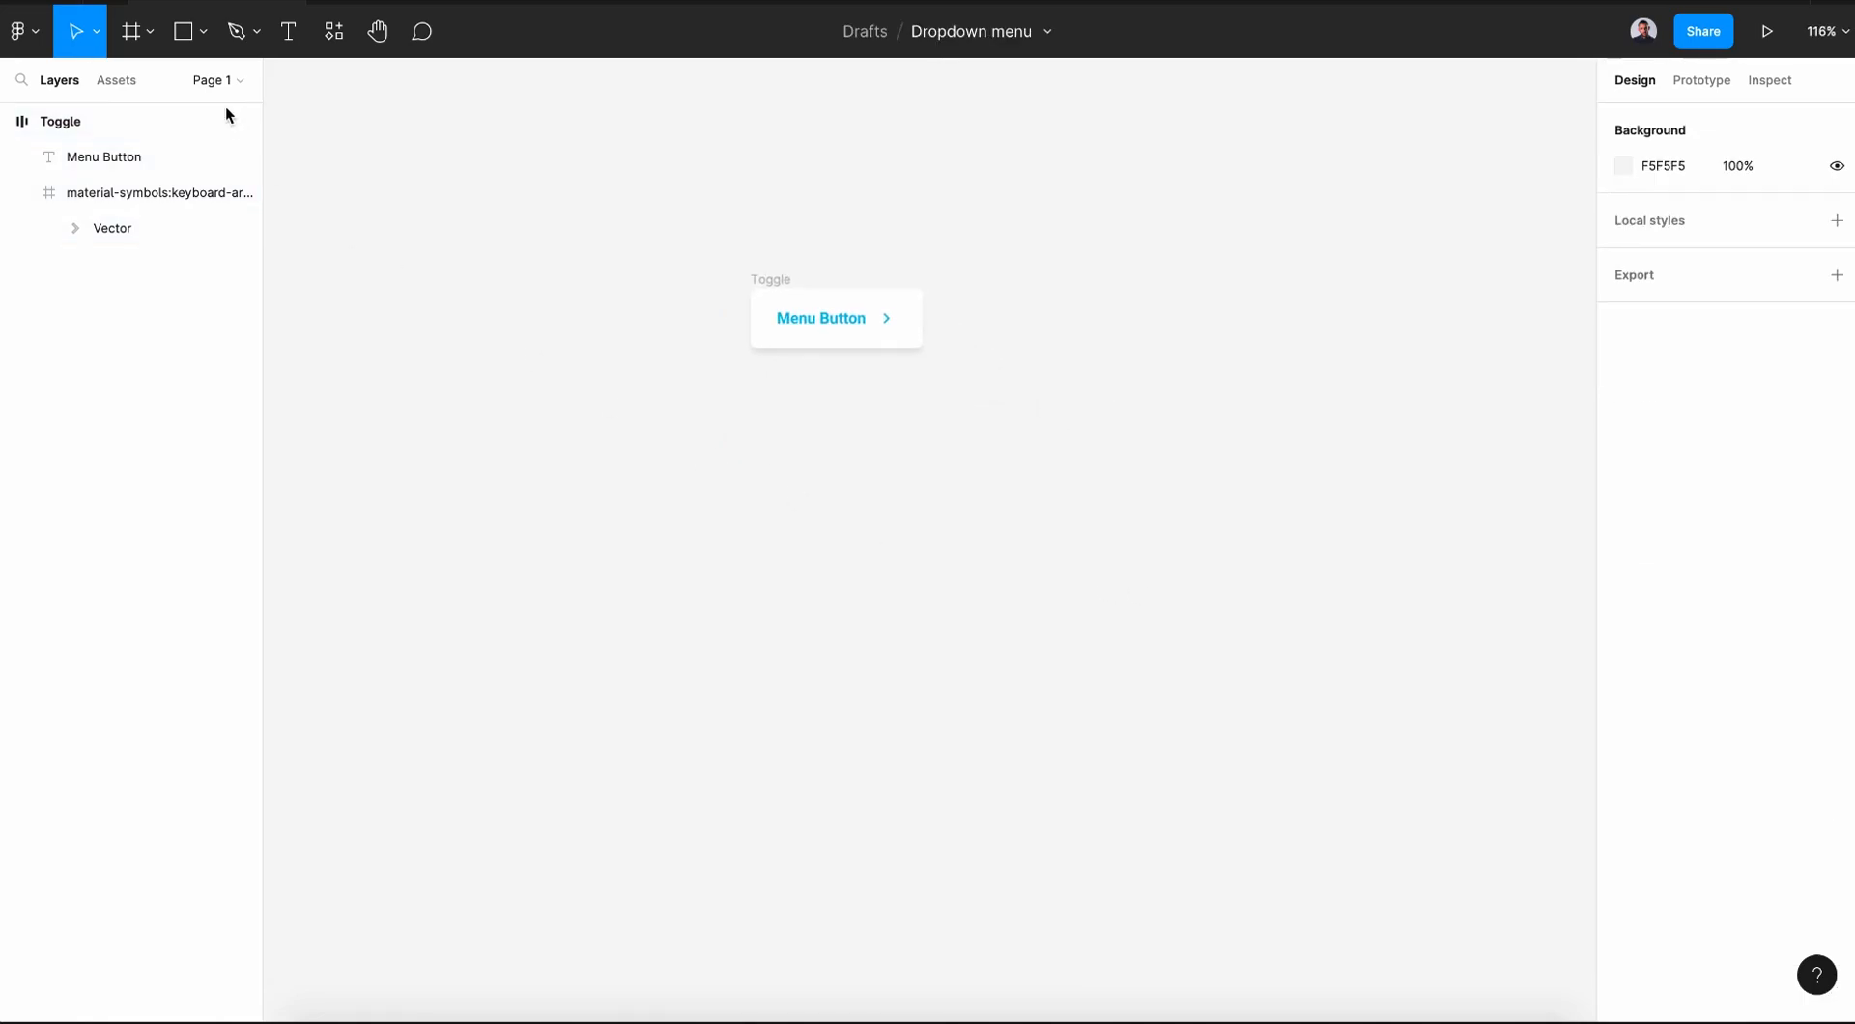
left_click(136, 35)
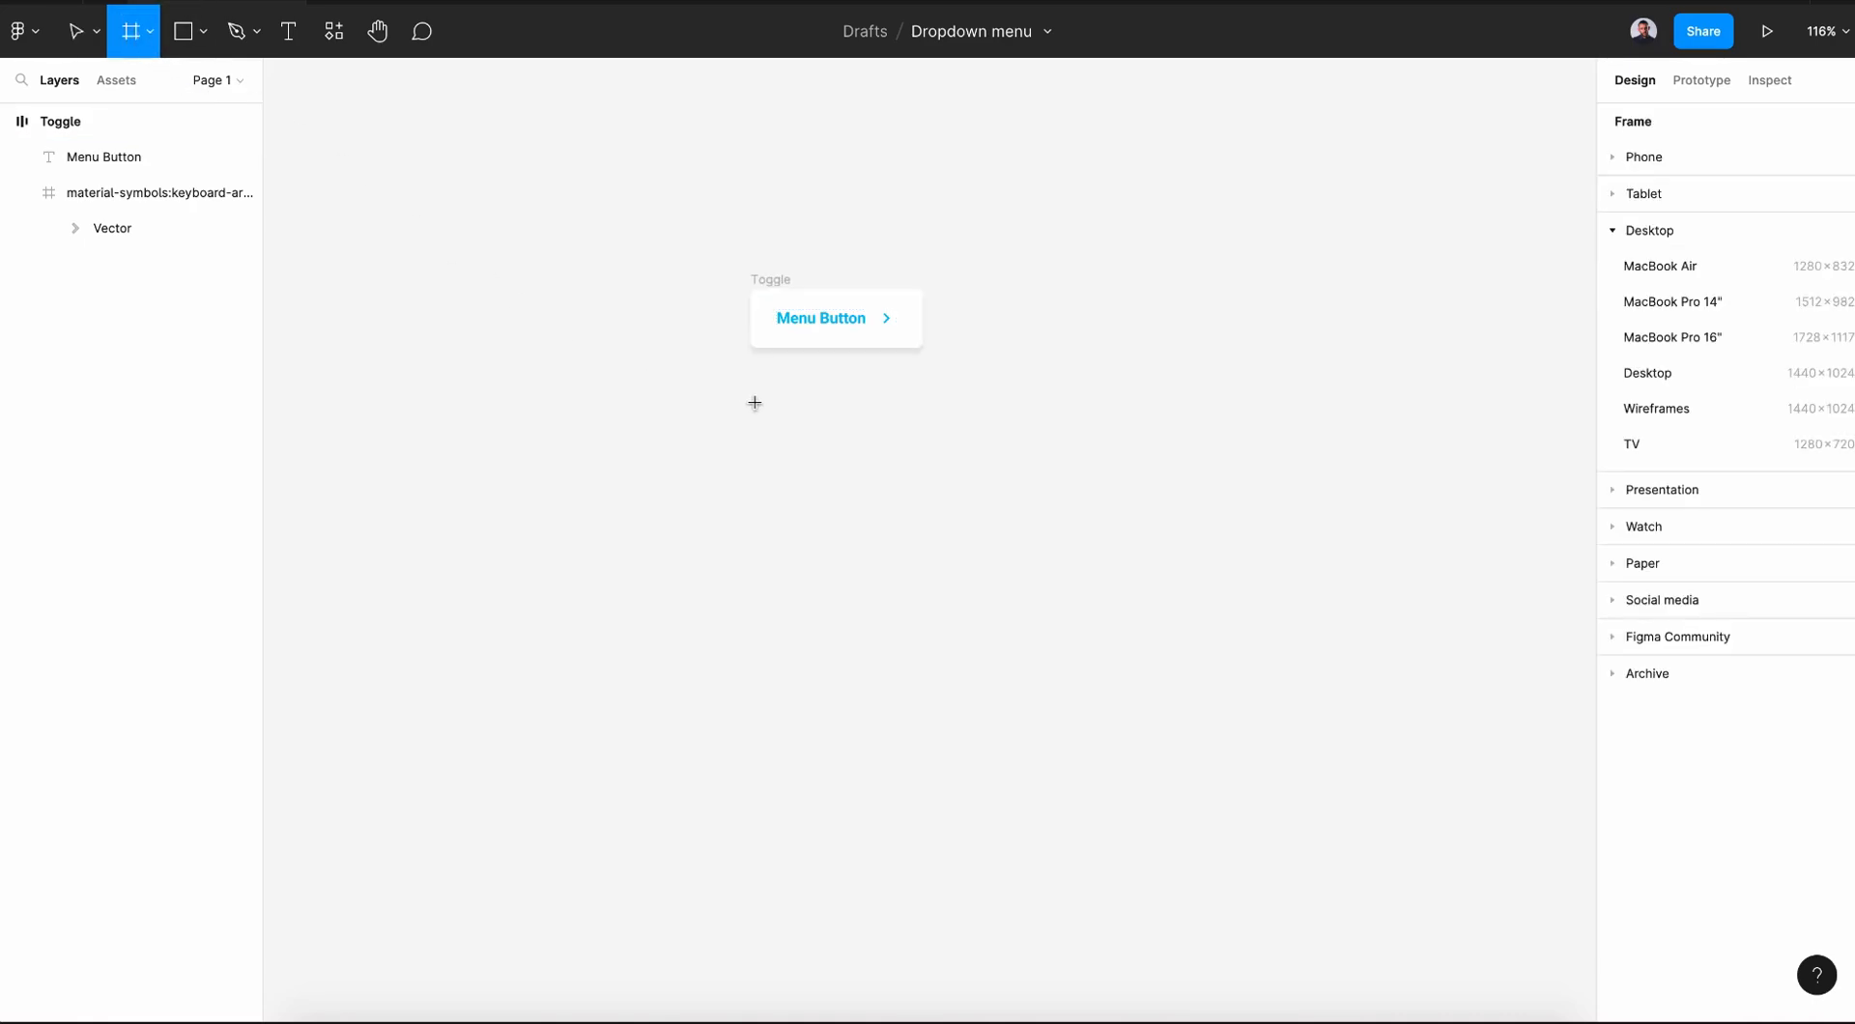
left_click_drag(751, 365, 1037, 642)
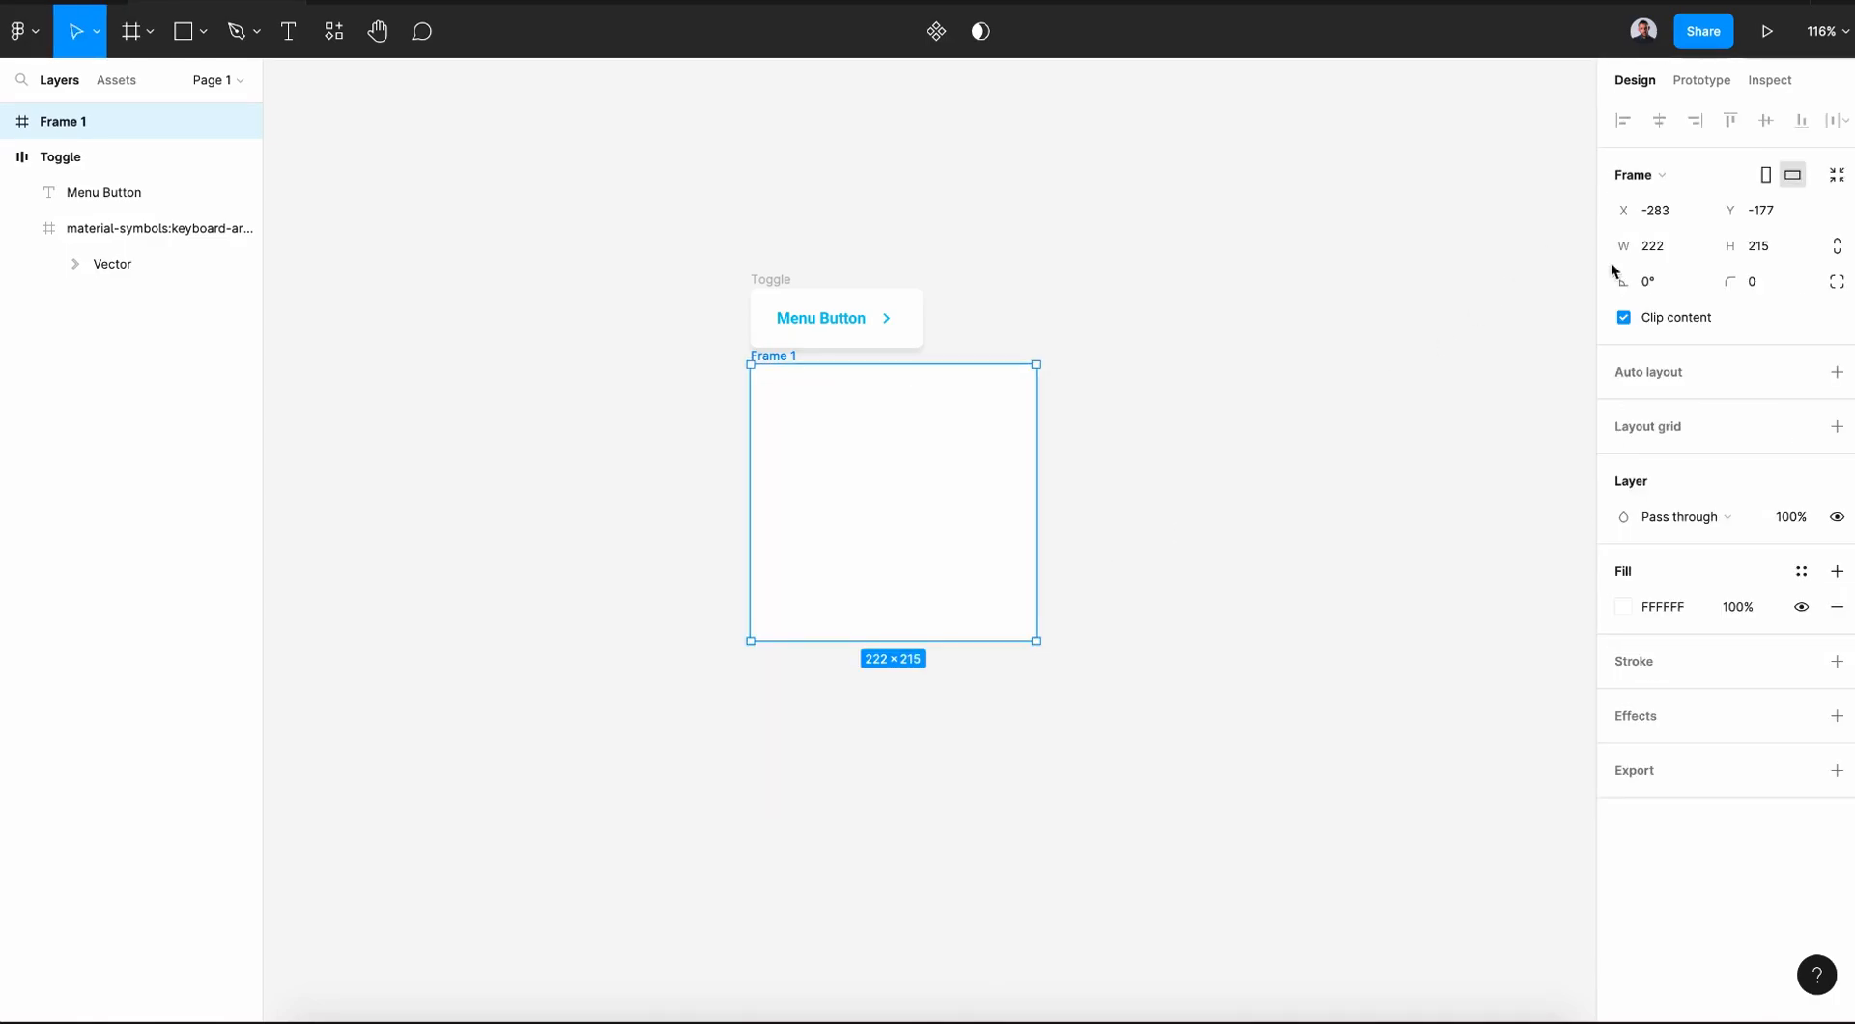
type("200")
key("Return")
left_click(1776, 252)
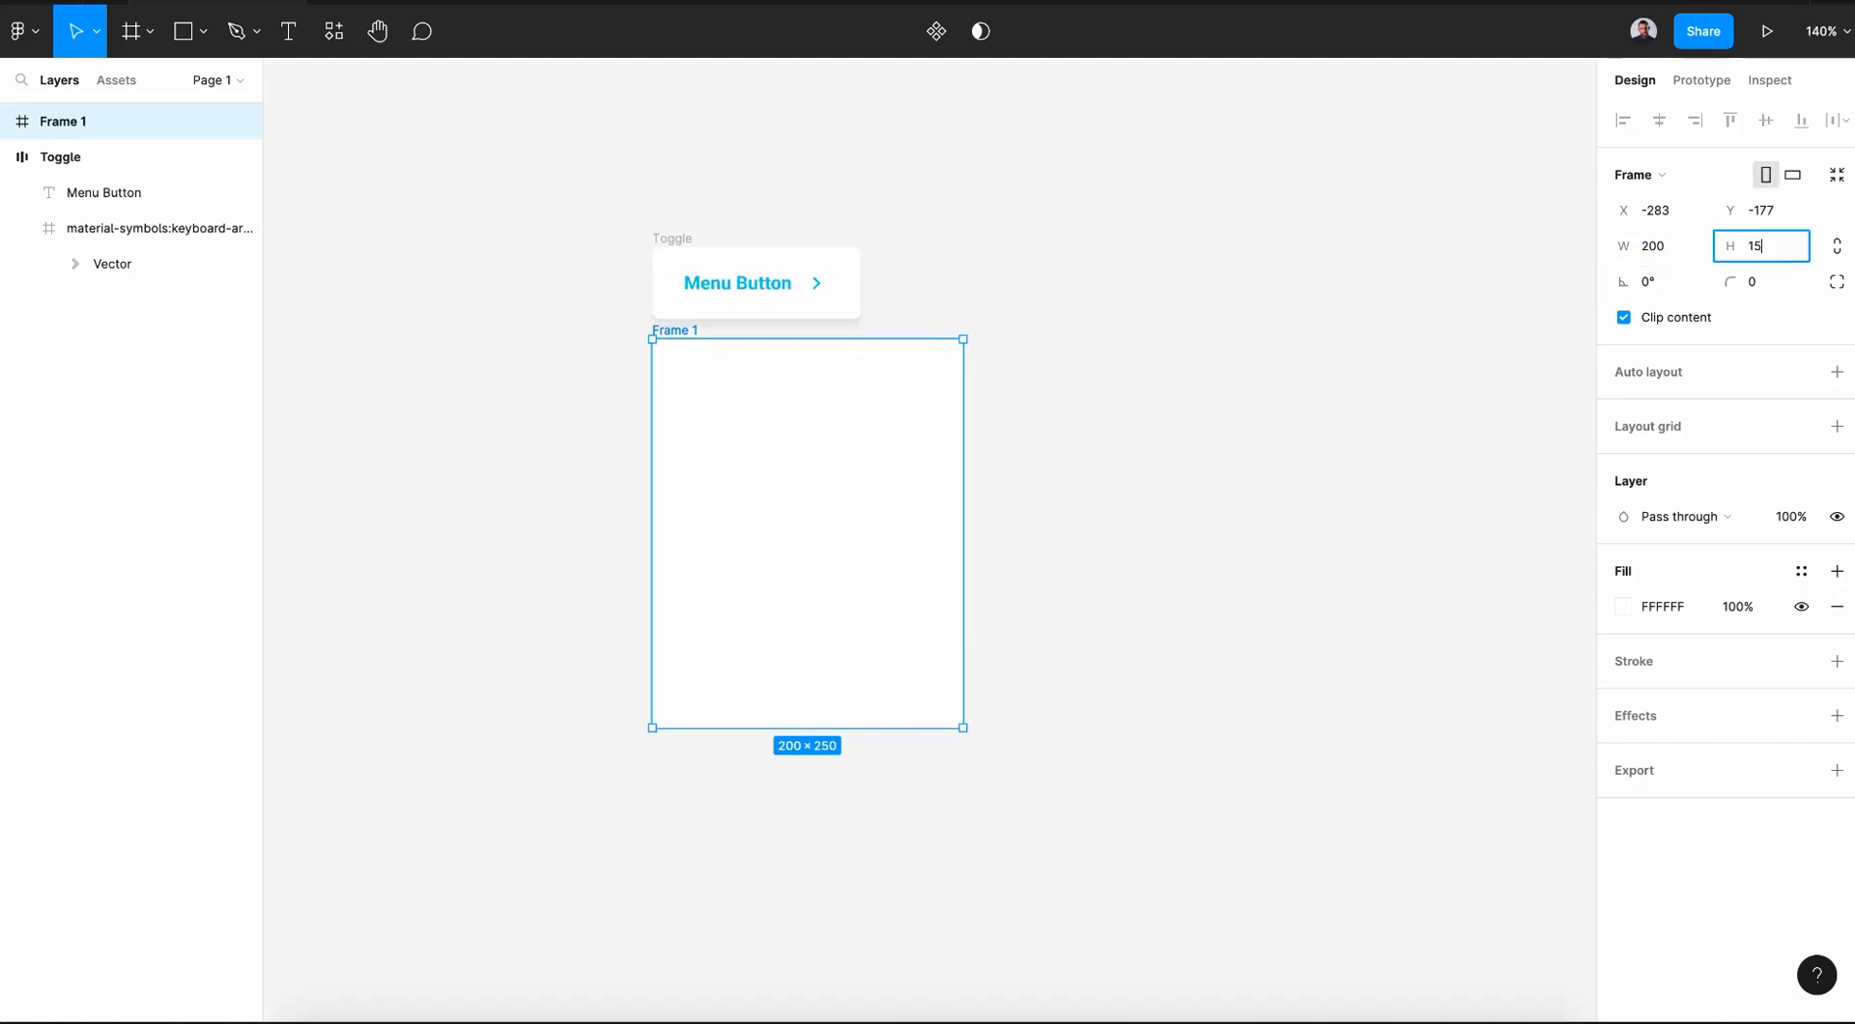
type("0")
key("Return")
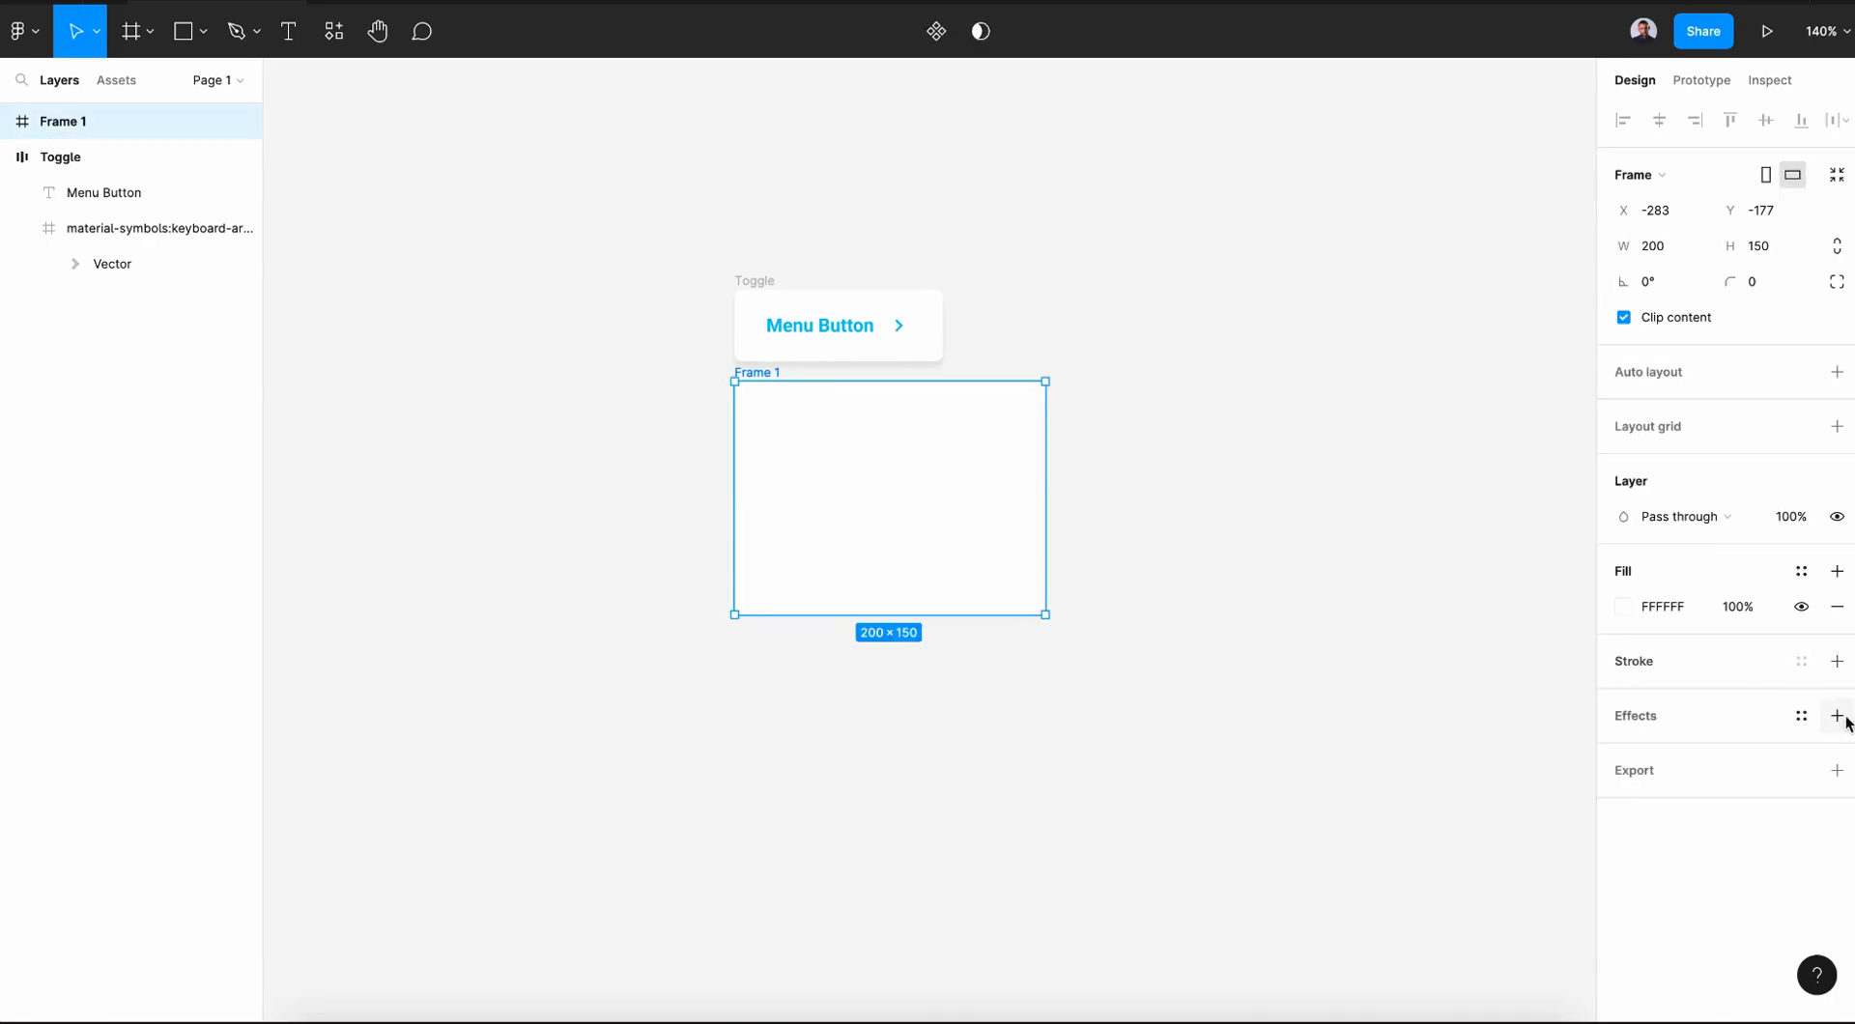
- Give the new frame a corner radius of 5 and a black drop shadow at 7% opacity
left_click(1771, 293)
type("5")
key("Return")
left_click(1836, 715)
left_click(1624, 750)
left_click(1469, 877)
type("7")
key("Return")
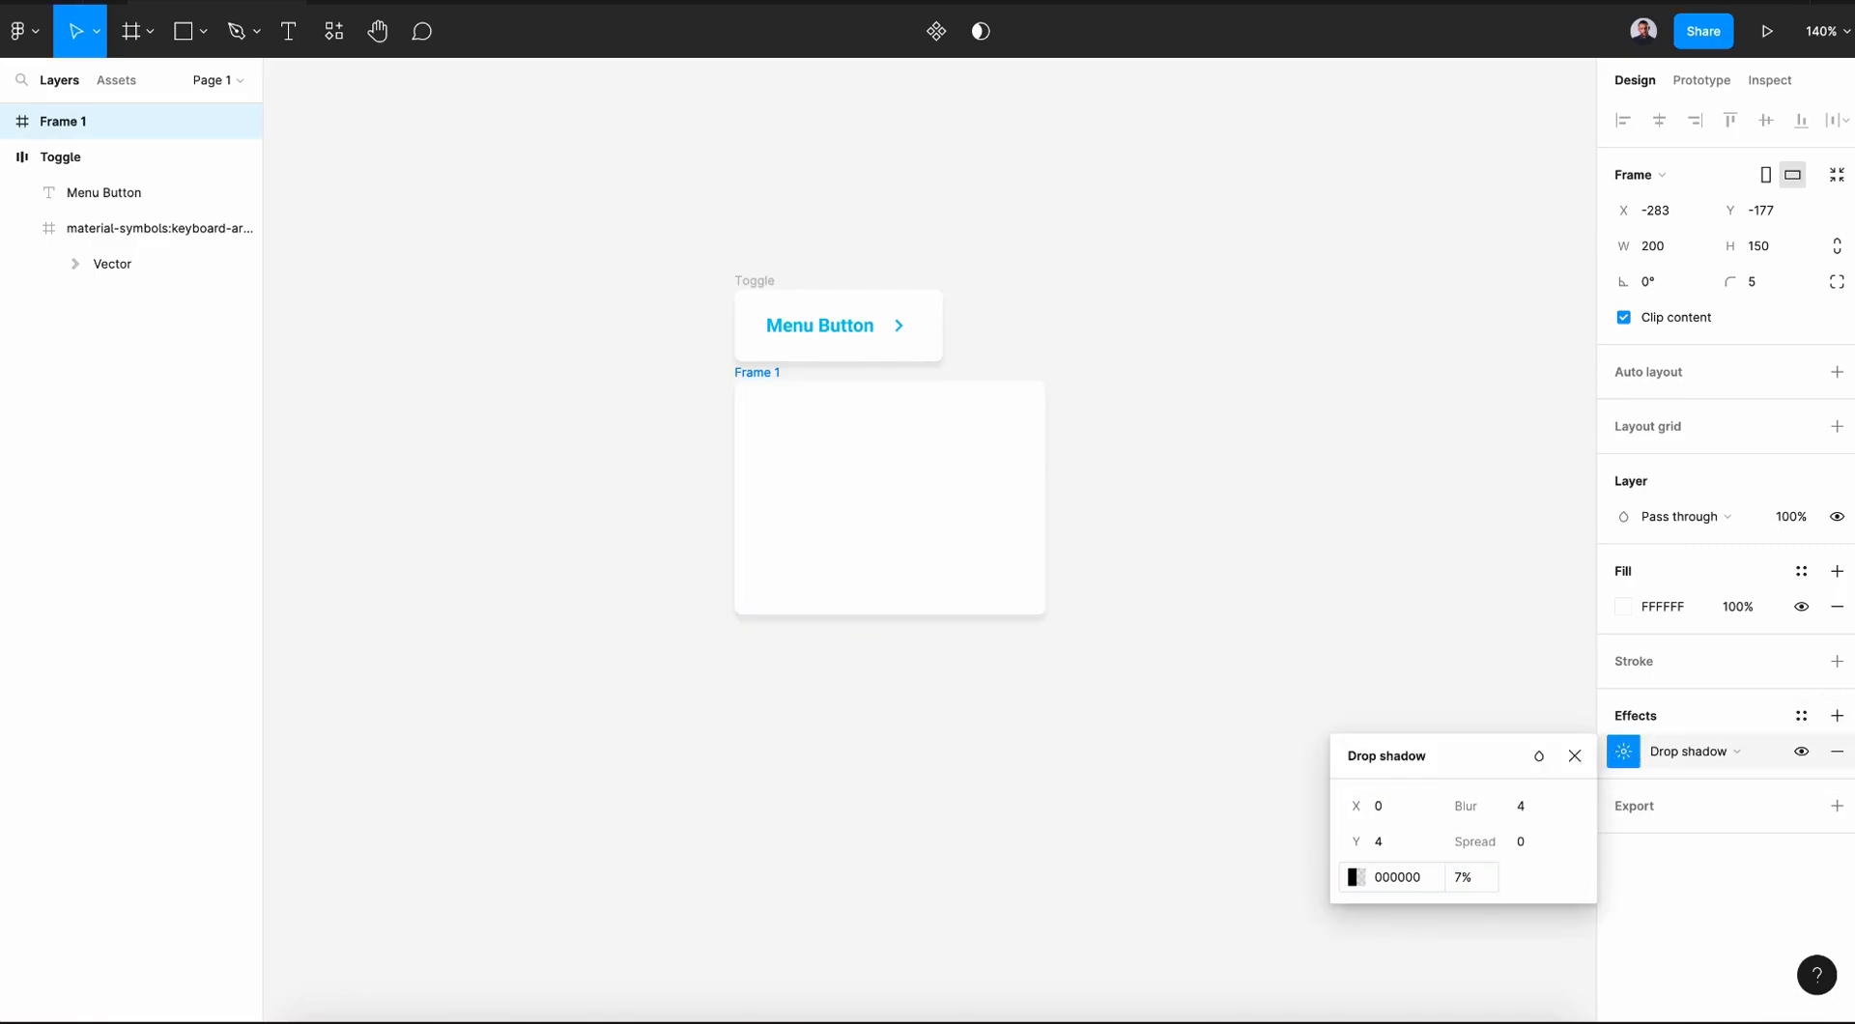
left_click(1575, 755)
- Rename the new frame Dropdown
double_click(61, 121)
type("Dropdown")
left_click(633, 485)
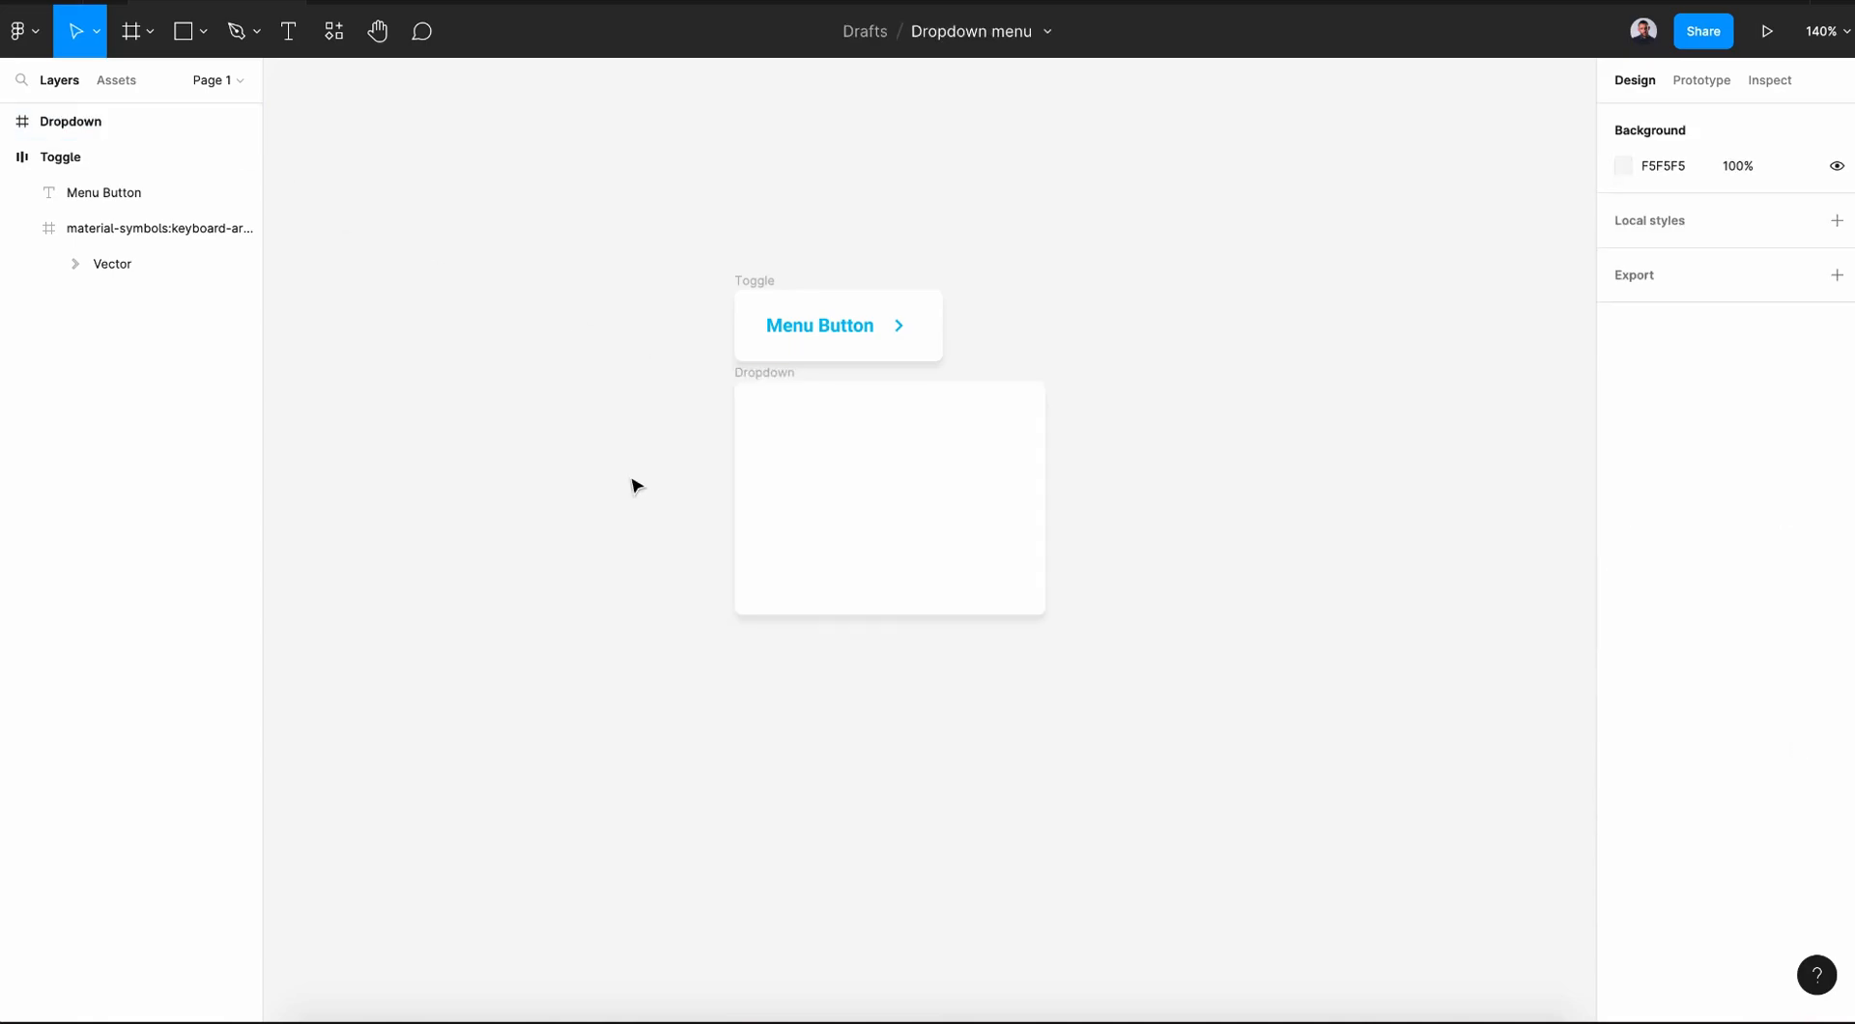
- Add a left-aligned text "Item 1" near the upper-left corner of the Dropdown frame, at about X 20, Y 18
left_click(293, 48)
left_click(773, 417)
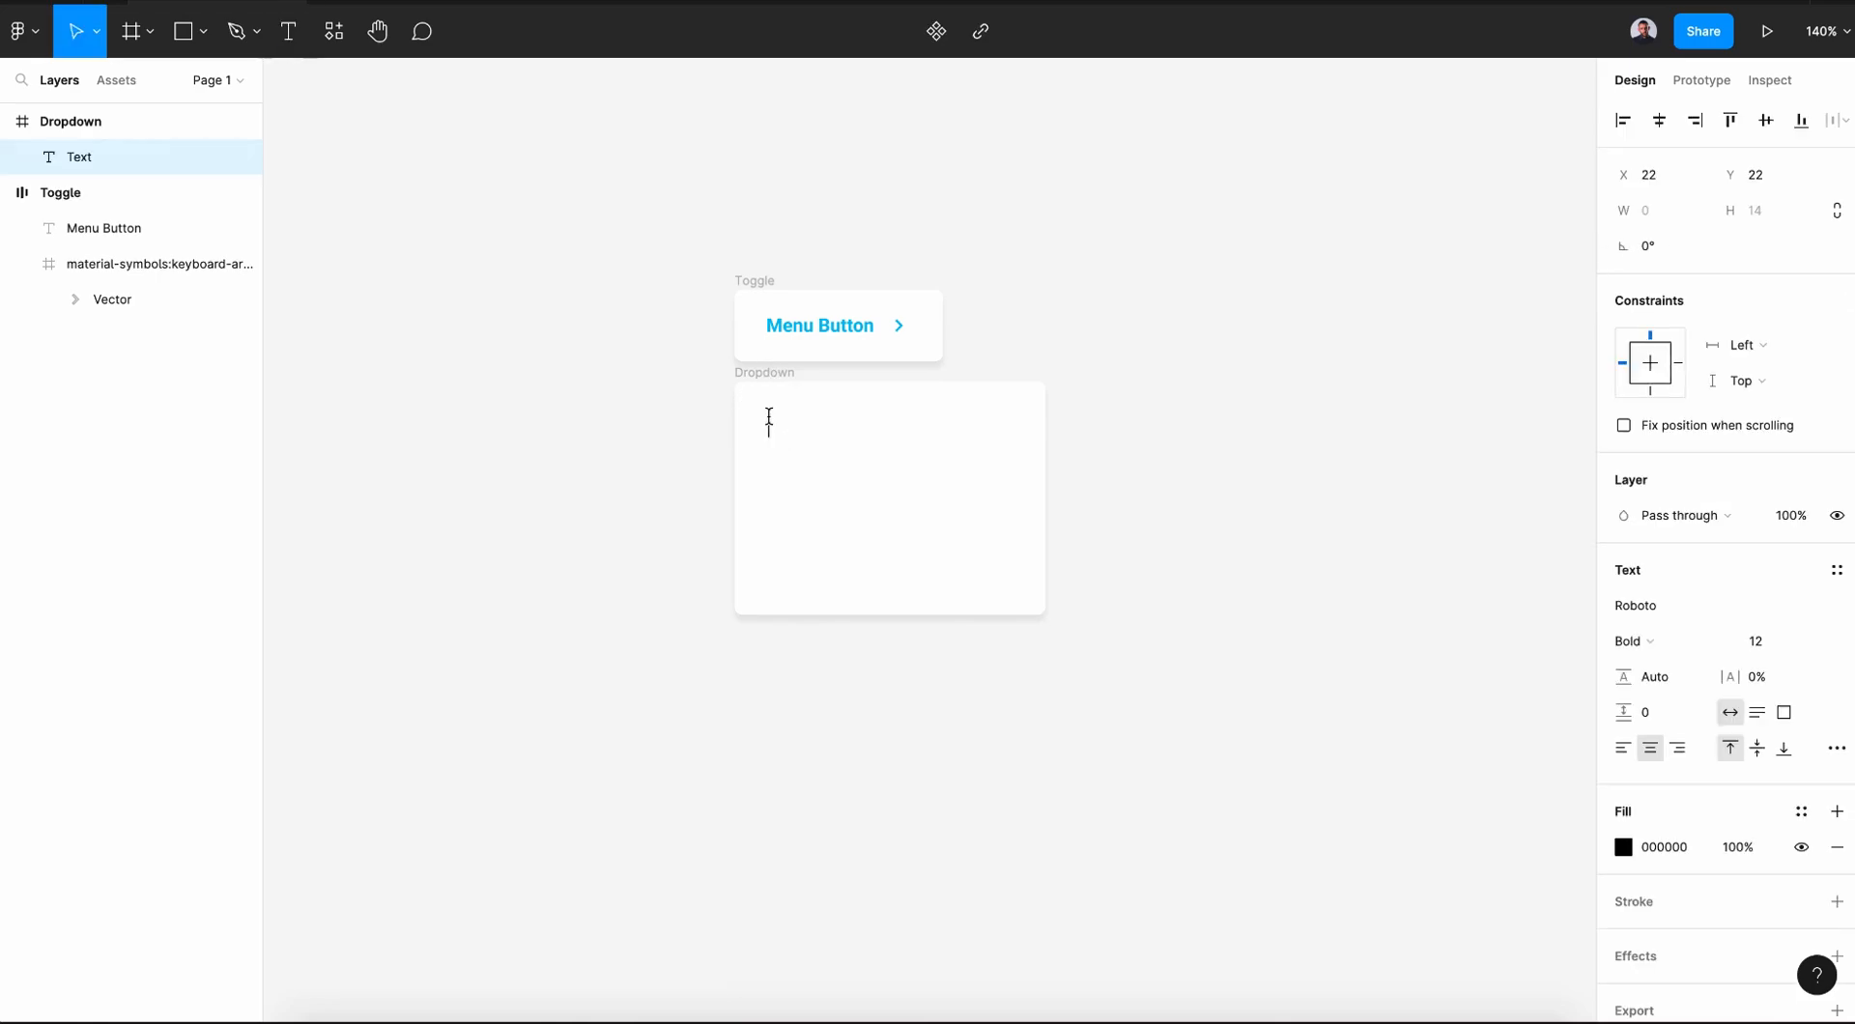
type("Item 1")
key("Escape")
left_click(1623, 748)
mouse_move(771, 425)
left_mouse_down()
mouse_move(816, 430)
mouse_move(802, 426)
left_mouse_up()
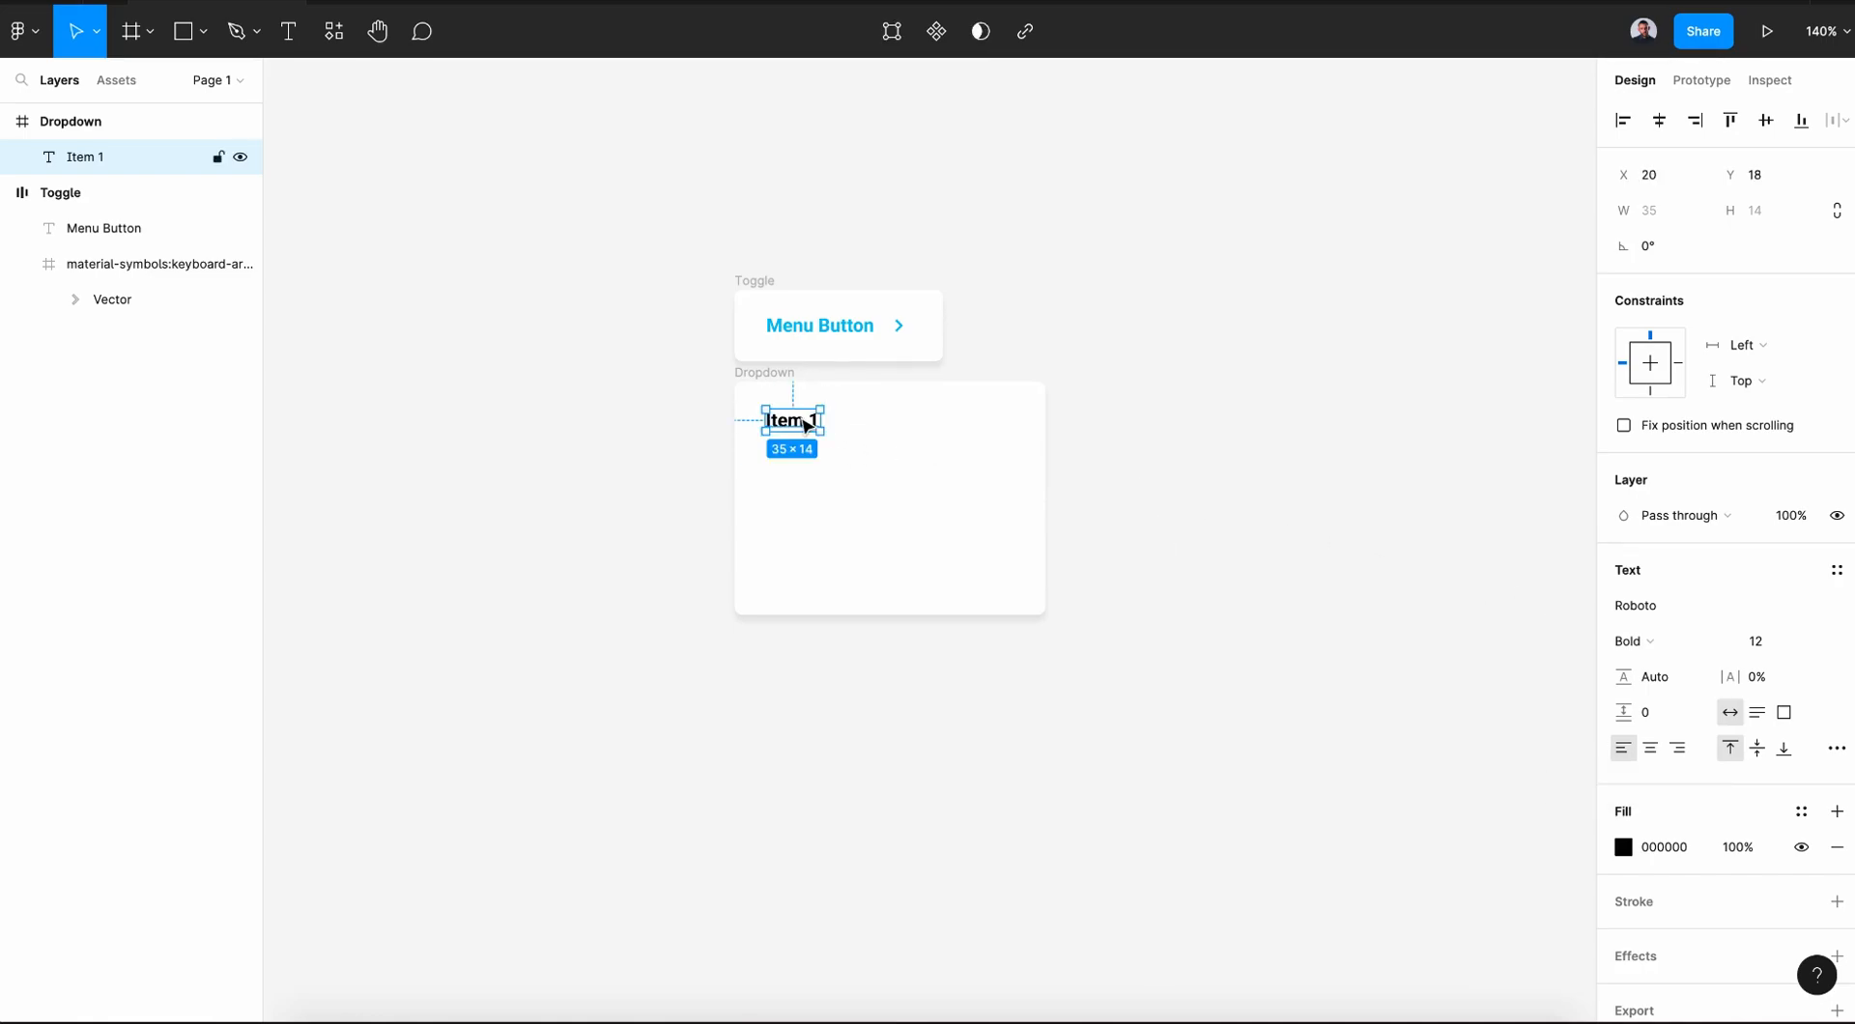
left_click(937, 444)
- Narrow the Dropdown frame to a width of 135, trying 130 and 125 first
left_click(787, 375)
left_click_drag(1621, 245, 1493, 264)
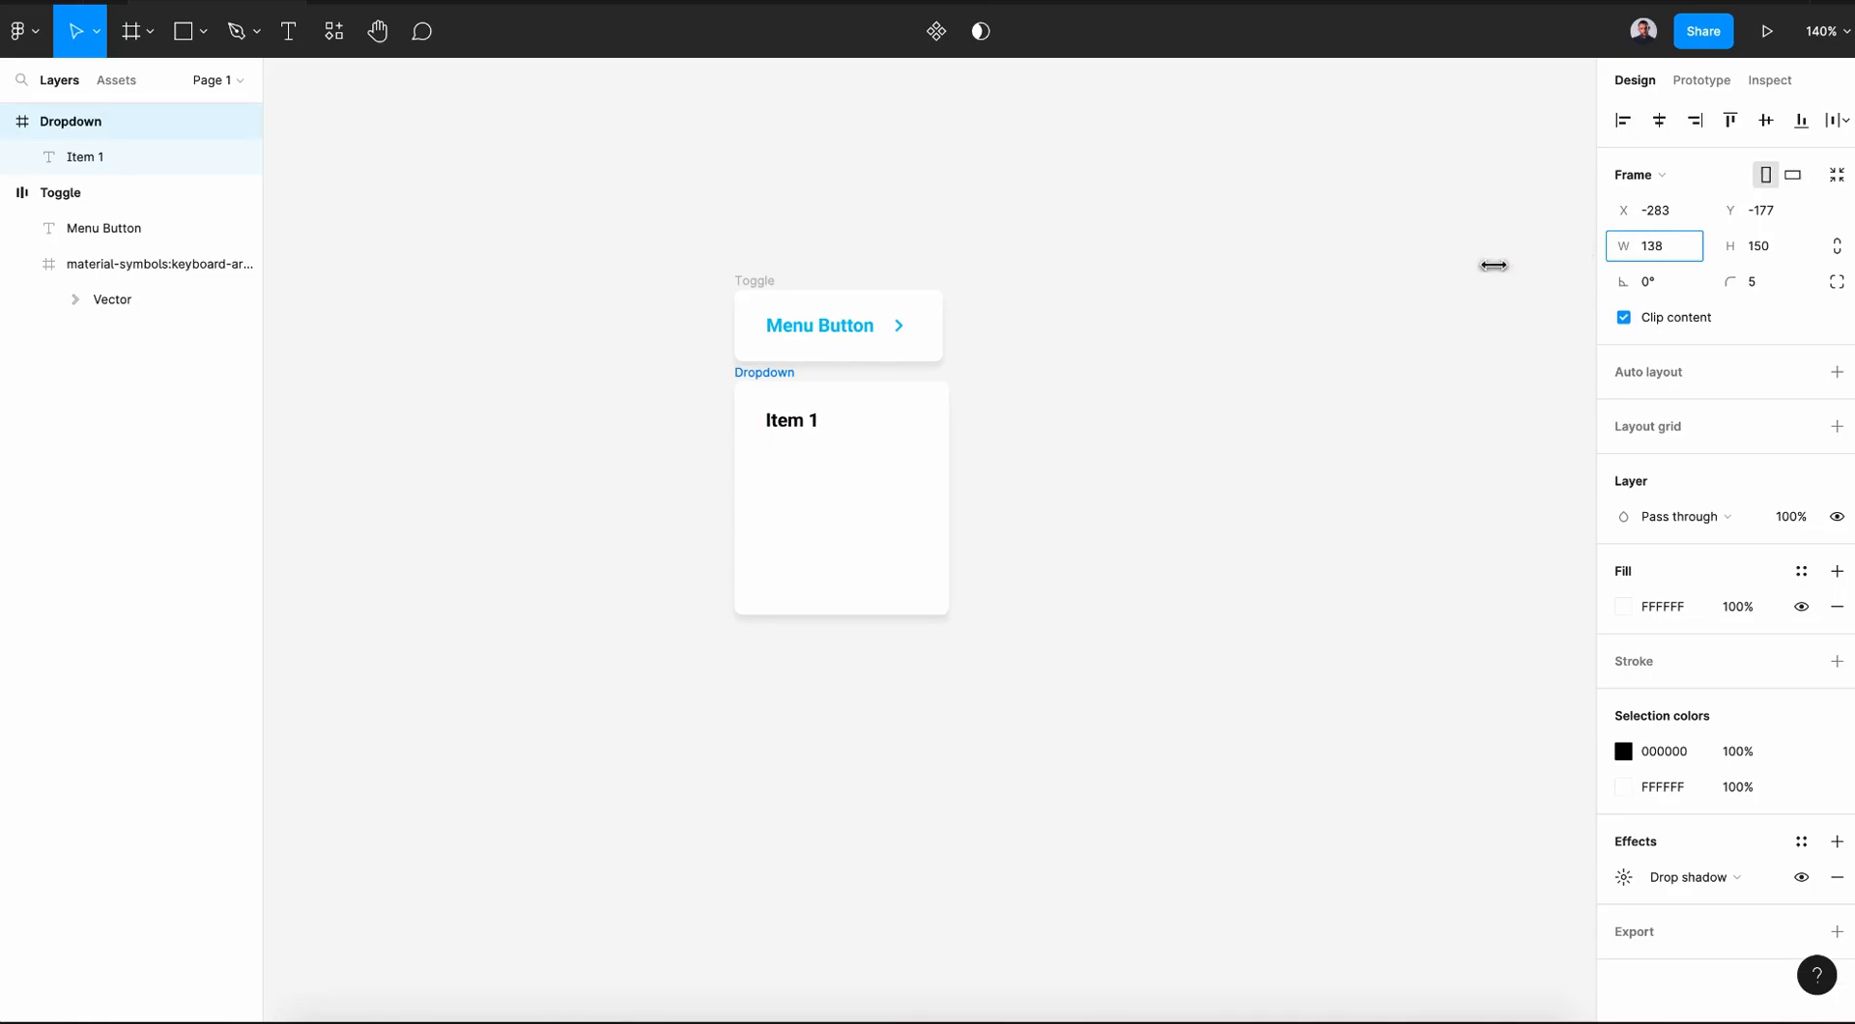
left_click_drag(1491, 265, 1653, 257)
type("1")
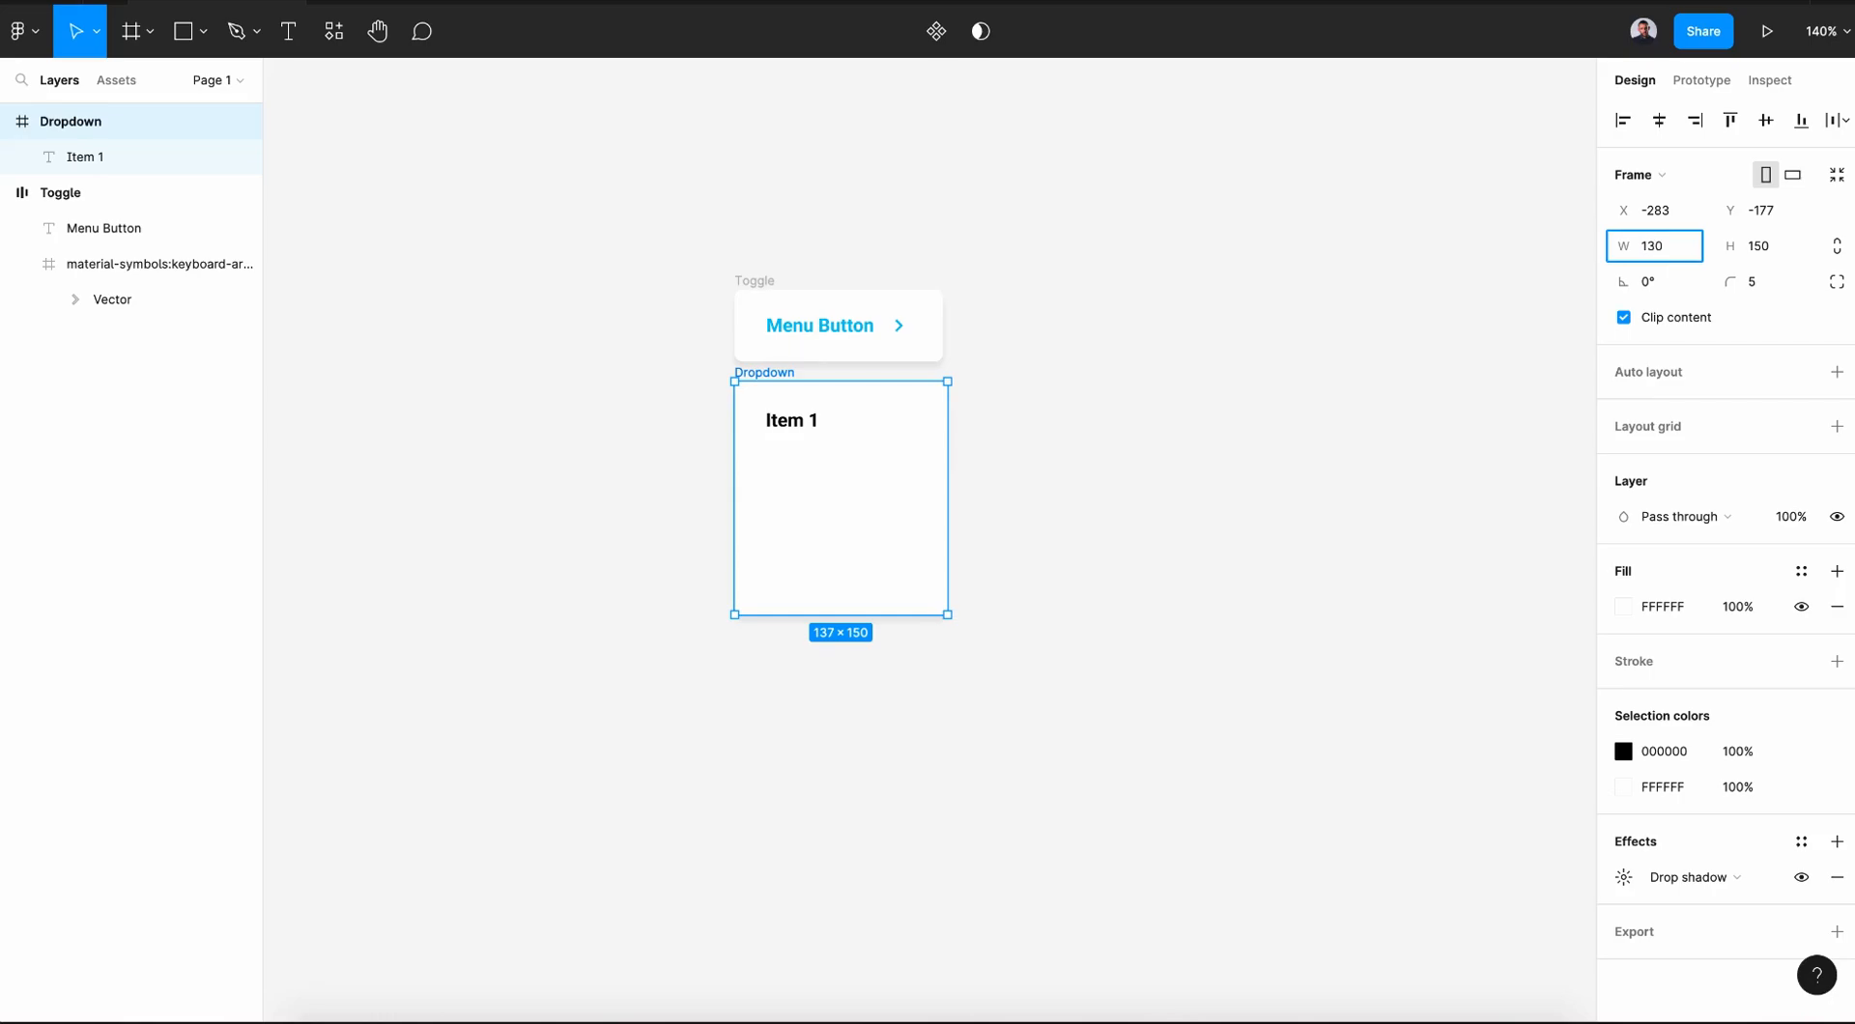
type("30")
key("Return")
left_click(1674, 259)
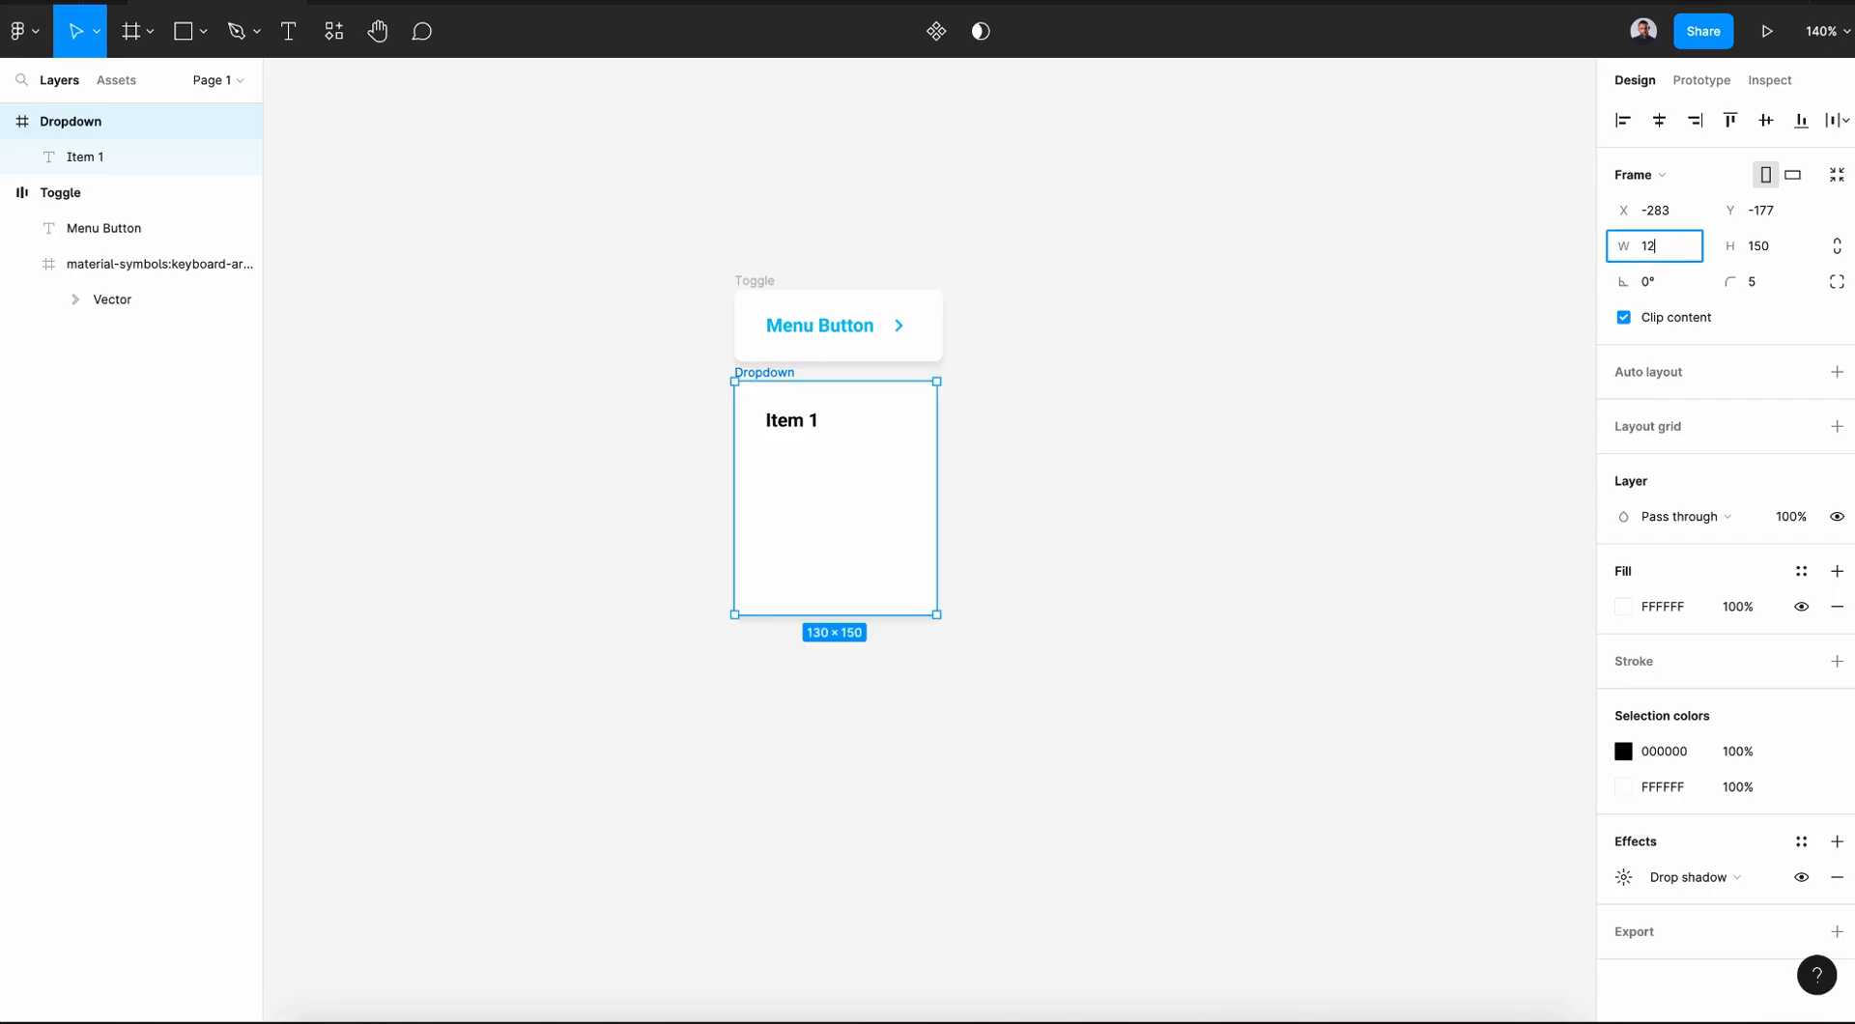
type("125")
key("Return")
left_click(1648, 246)
type("35")
key("Return")
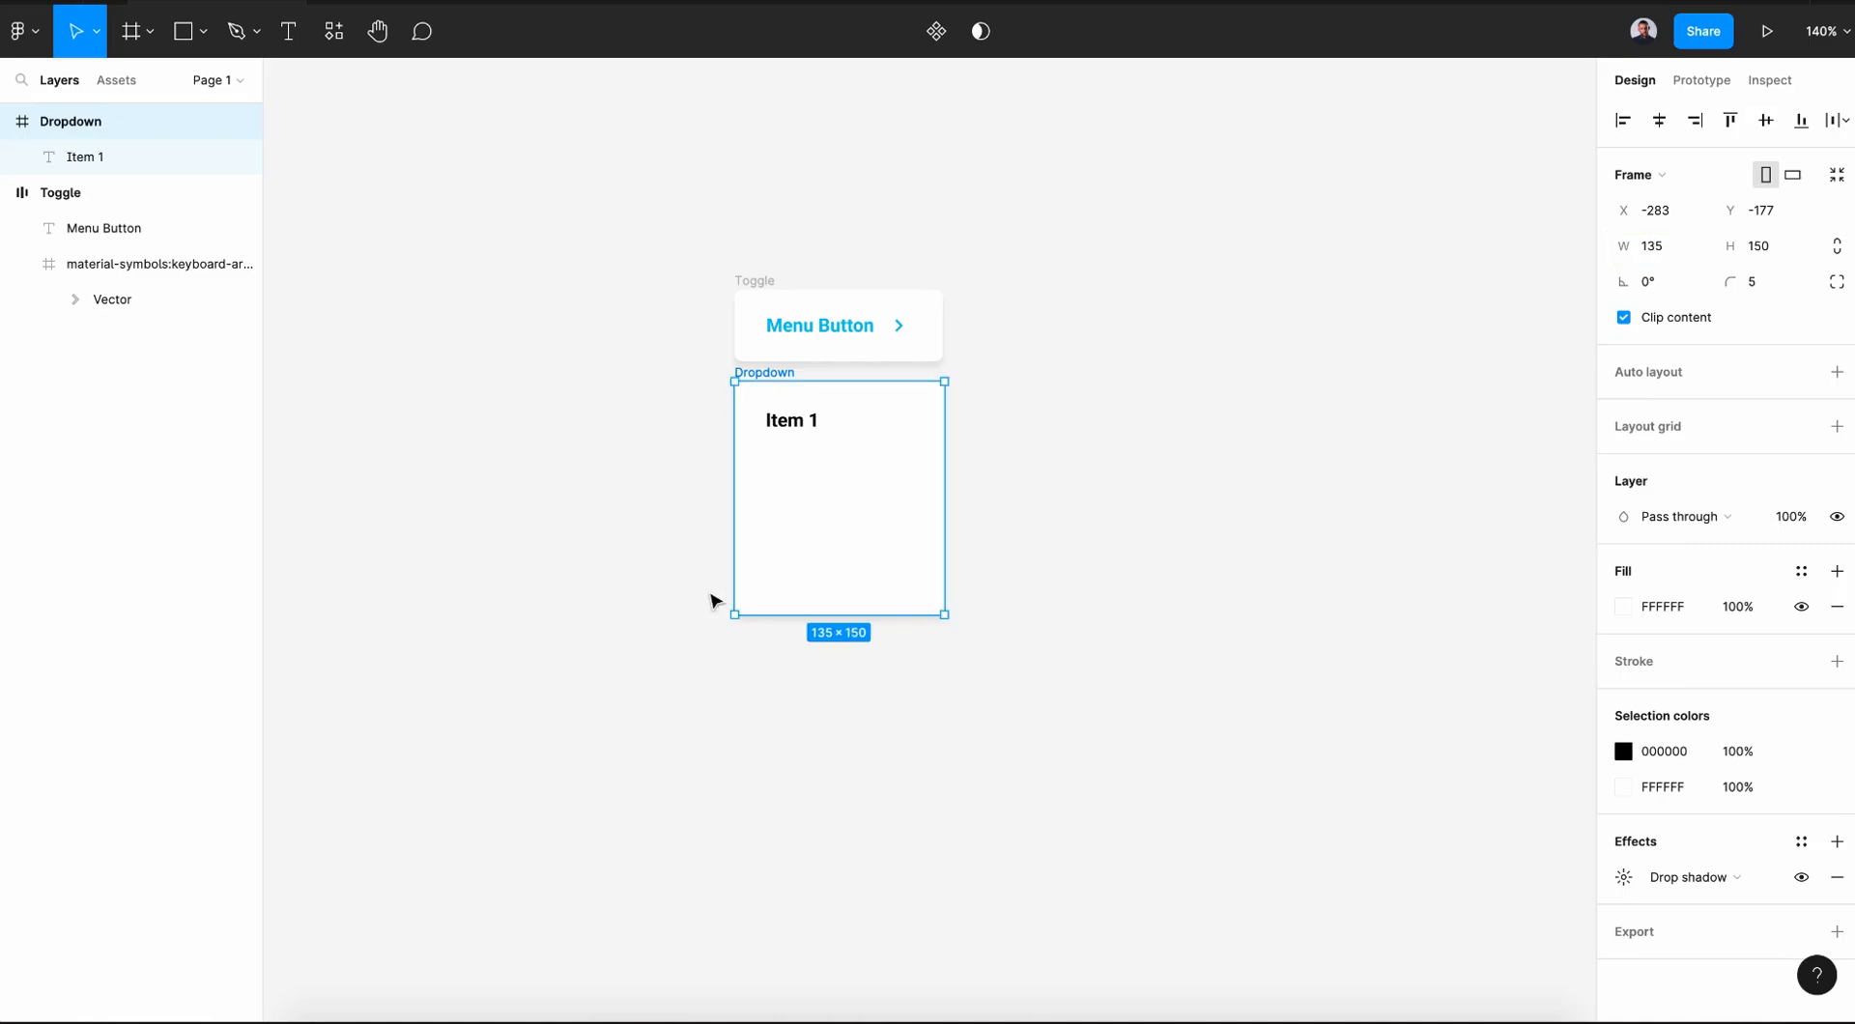
left_click(1190, 693)
- Reposition Item 1 to X 23, Y 17 and make three evenly spaced copies of it down the Dropdown frame
left_click(800, 421)
left_click_drag(783, 421, 799, 419)
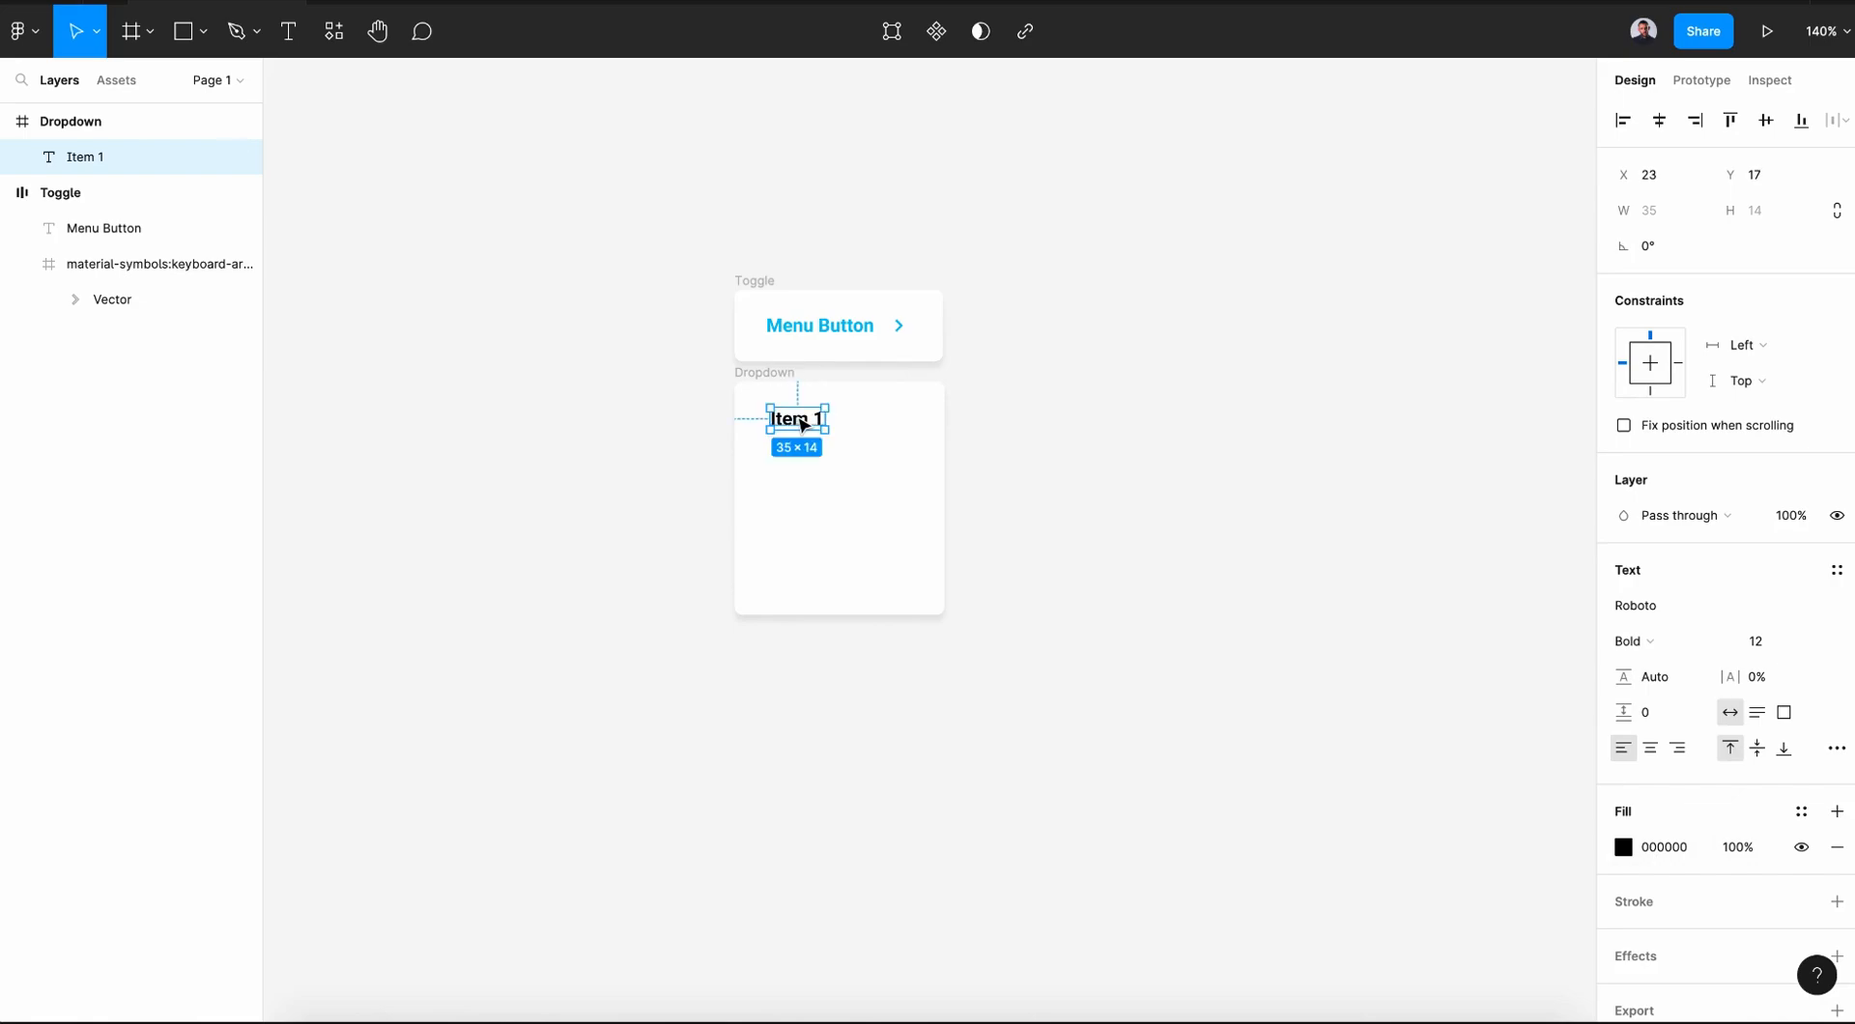
key("ctrl+d")
left_click_drag(801, 423, 804, 529)
key("ctrl+d")
key("ctrl+d")
- Change the three copied texts to Item 2, Item 3 and Item 4 from top to bottom
left_click(815, 418)
left_click(816, 469)
double_click(812, 472)
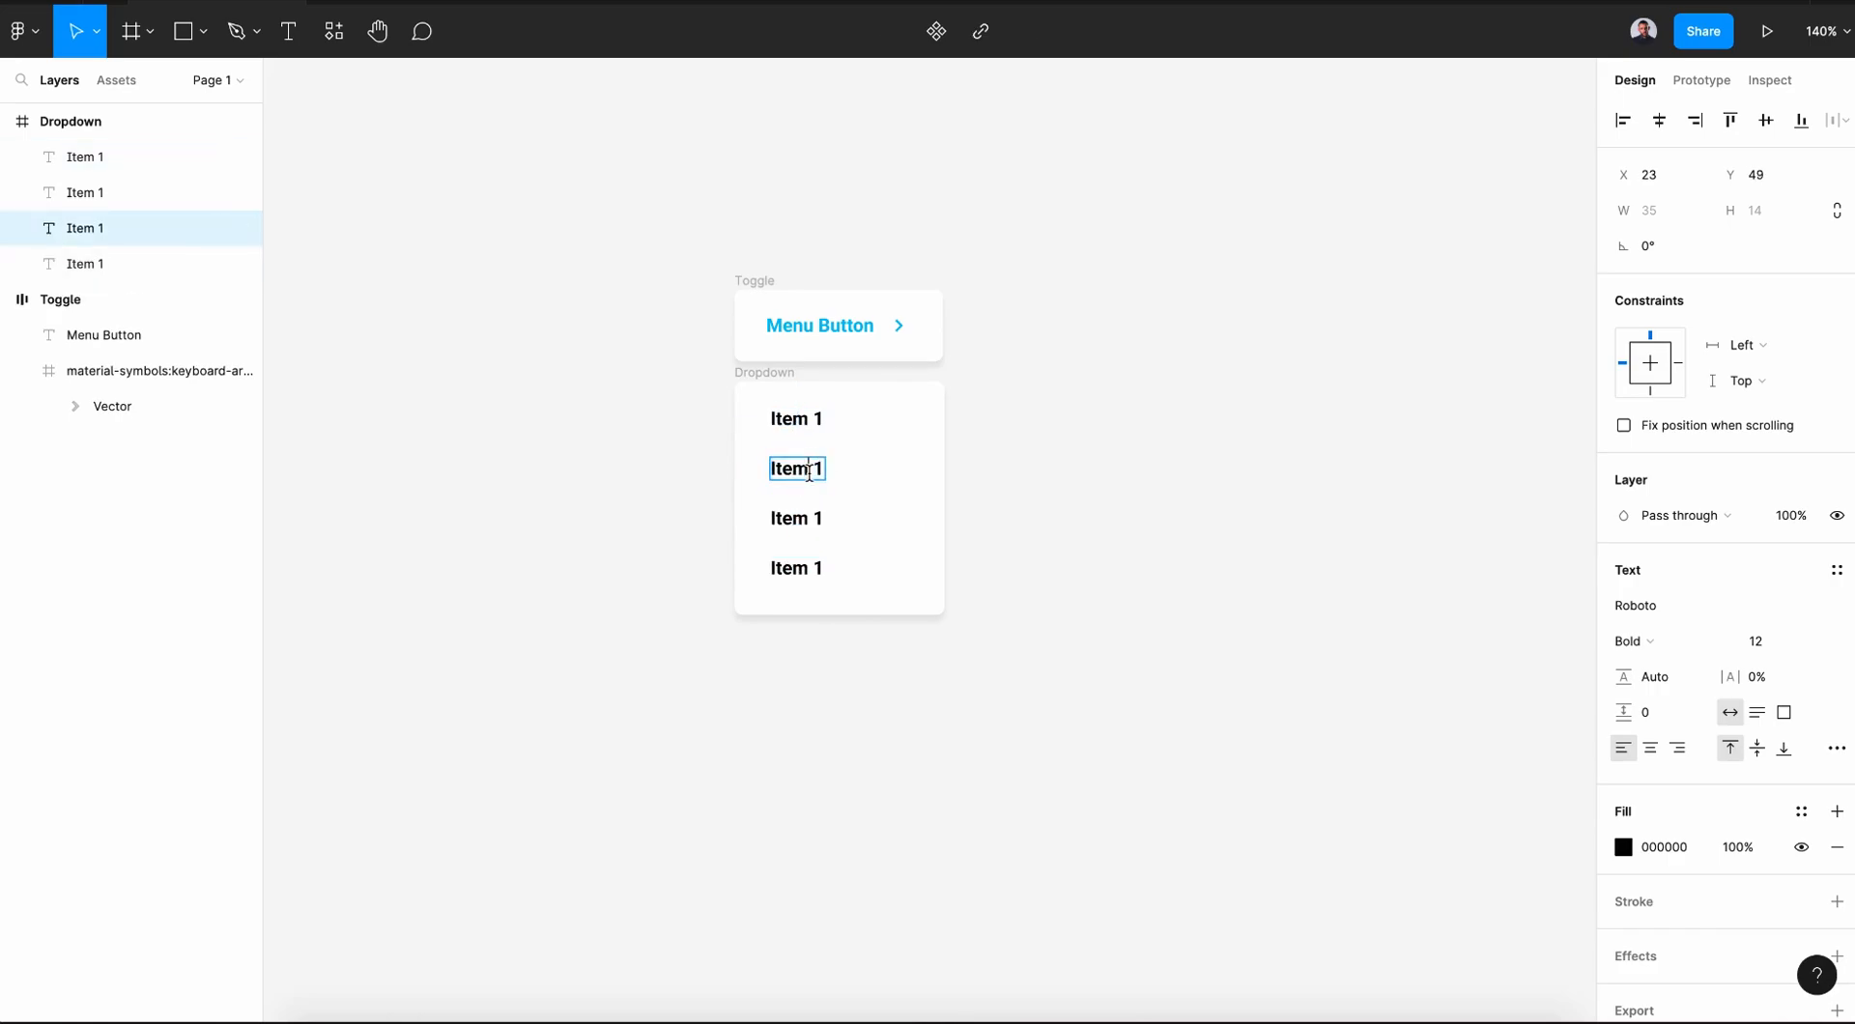
type("2")
left_click(811, 518)
double_click(814, 519)
type("3")
left_click(812, 568)
double_click(816, 568)
type("4")
key("Escape")
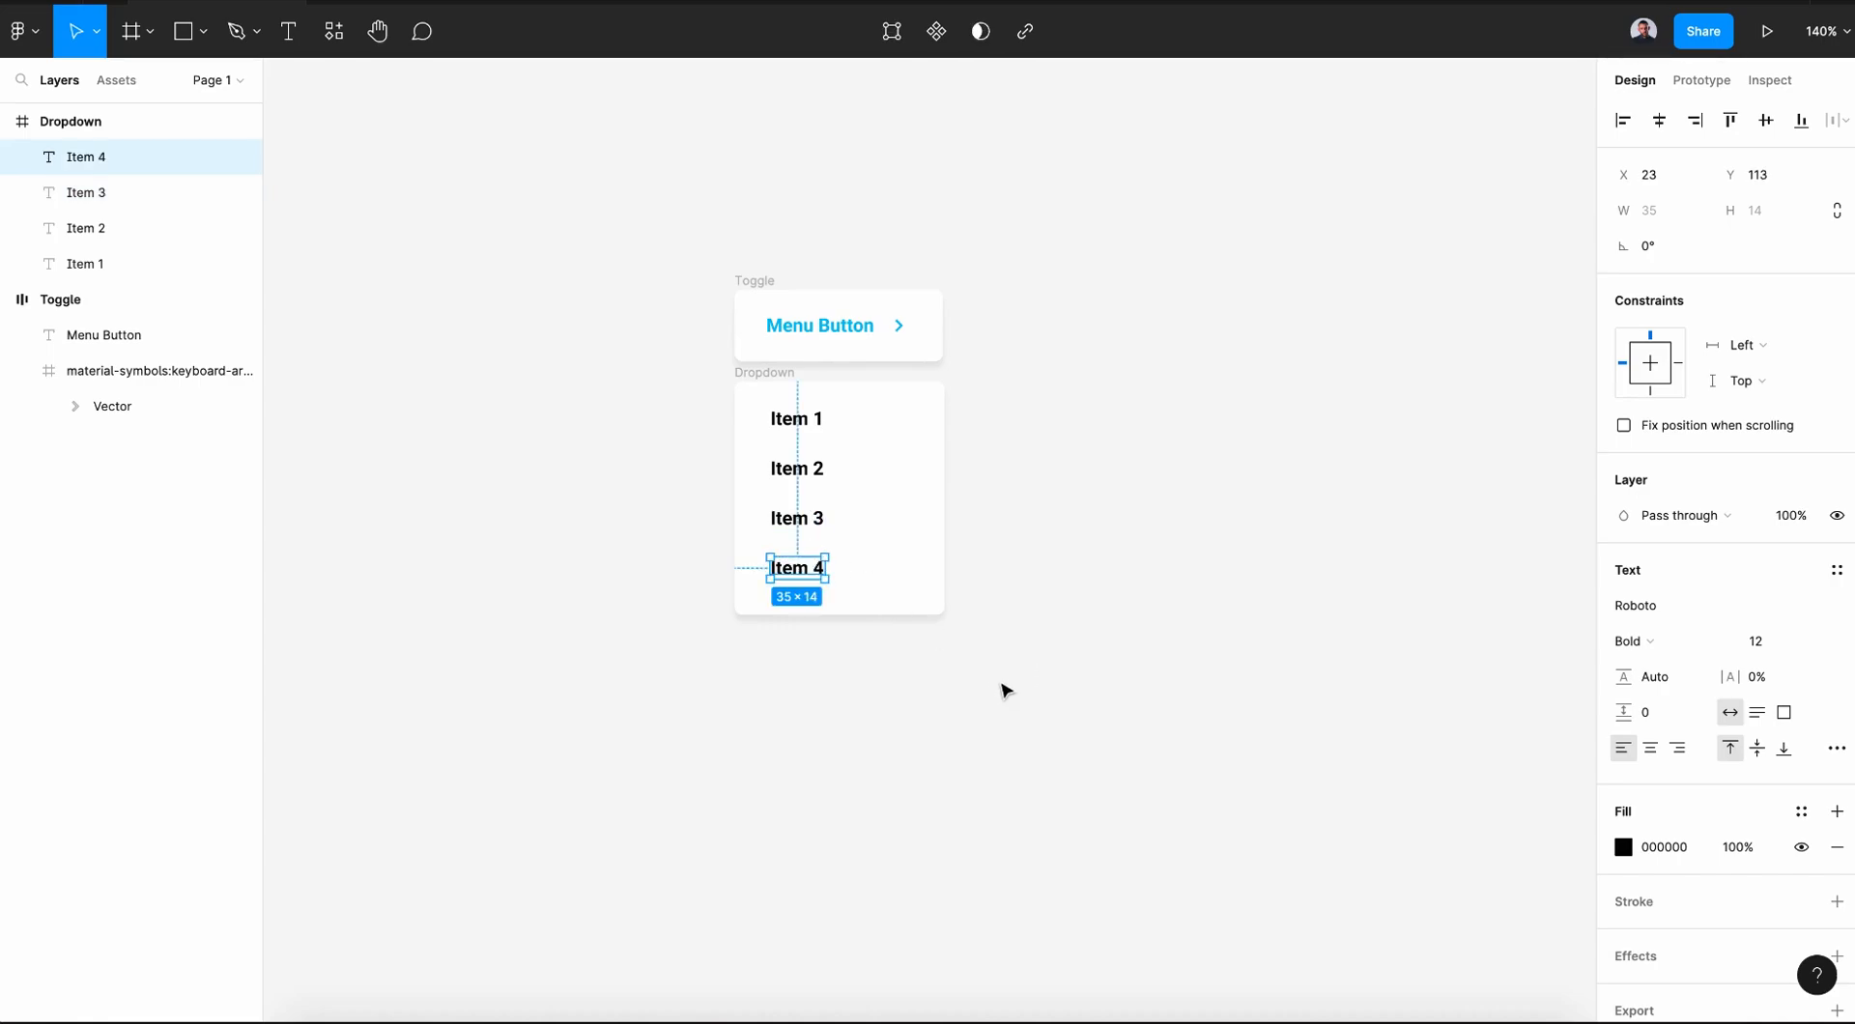
- Run Iconify again and place the arrow-forward icon from the "arrow" results beside Item 1 in the Dropdown frame
key("Escape")
key("shift+i")
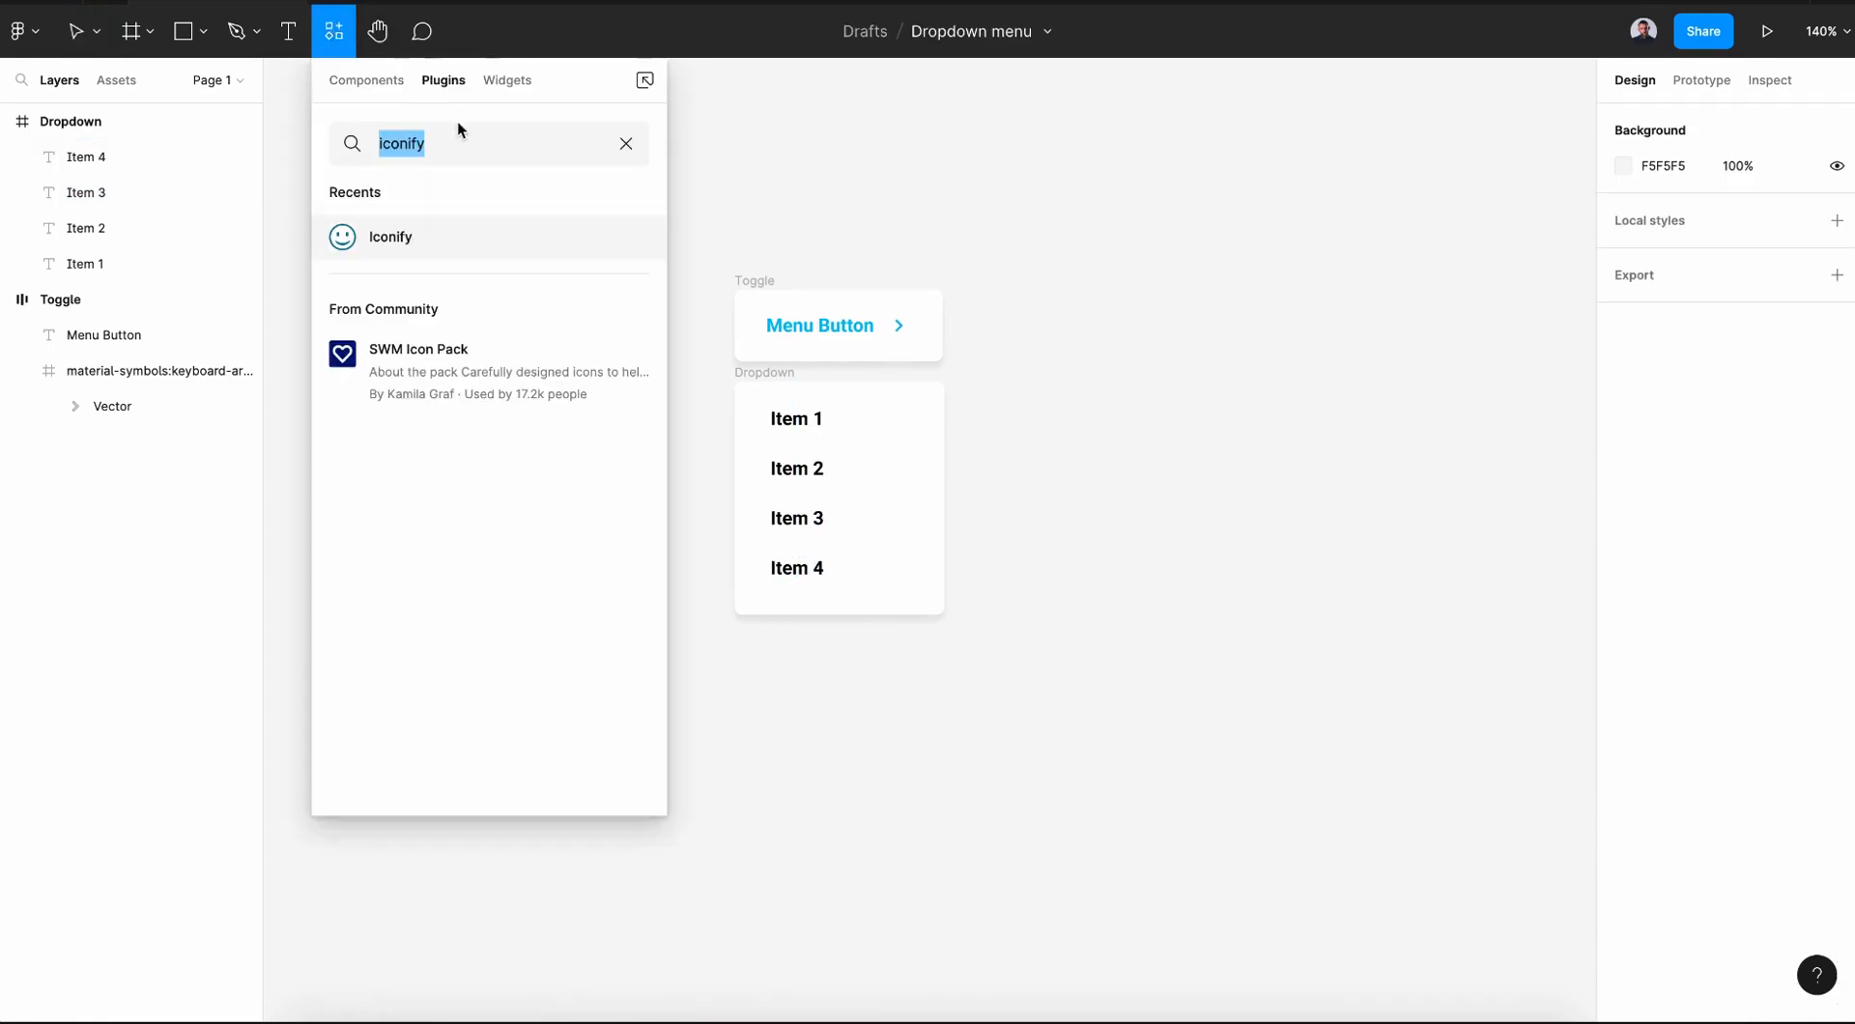
left_click(626, 237)
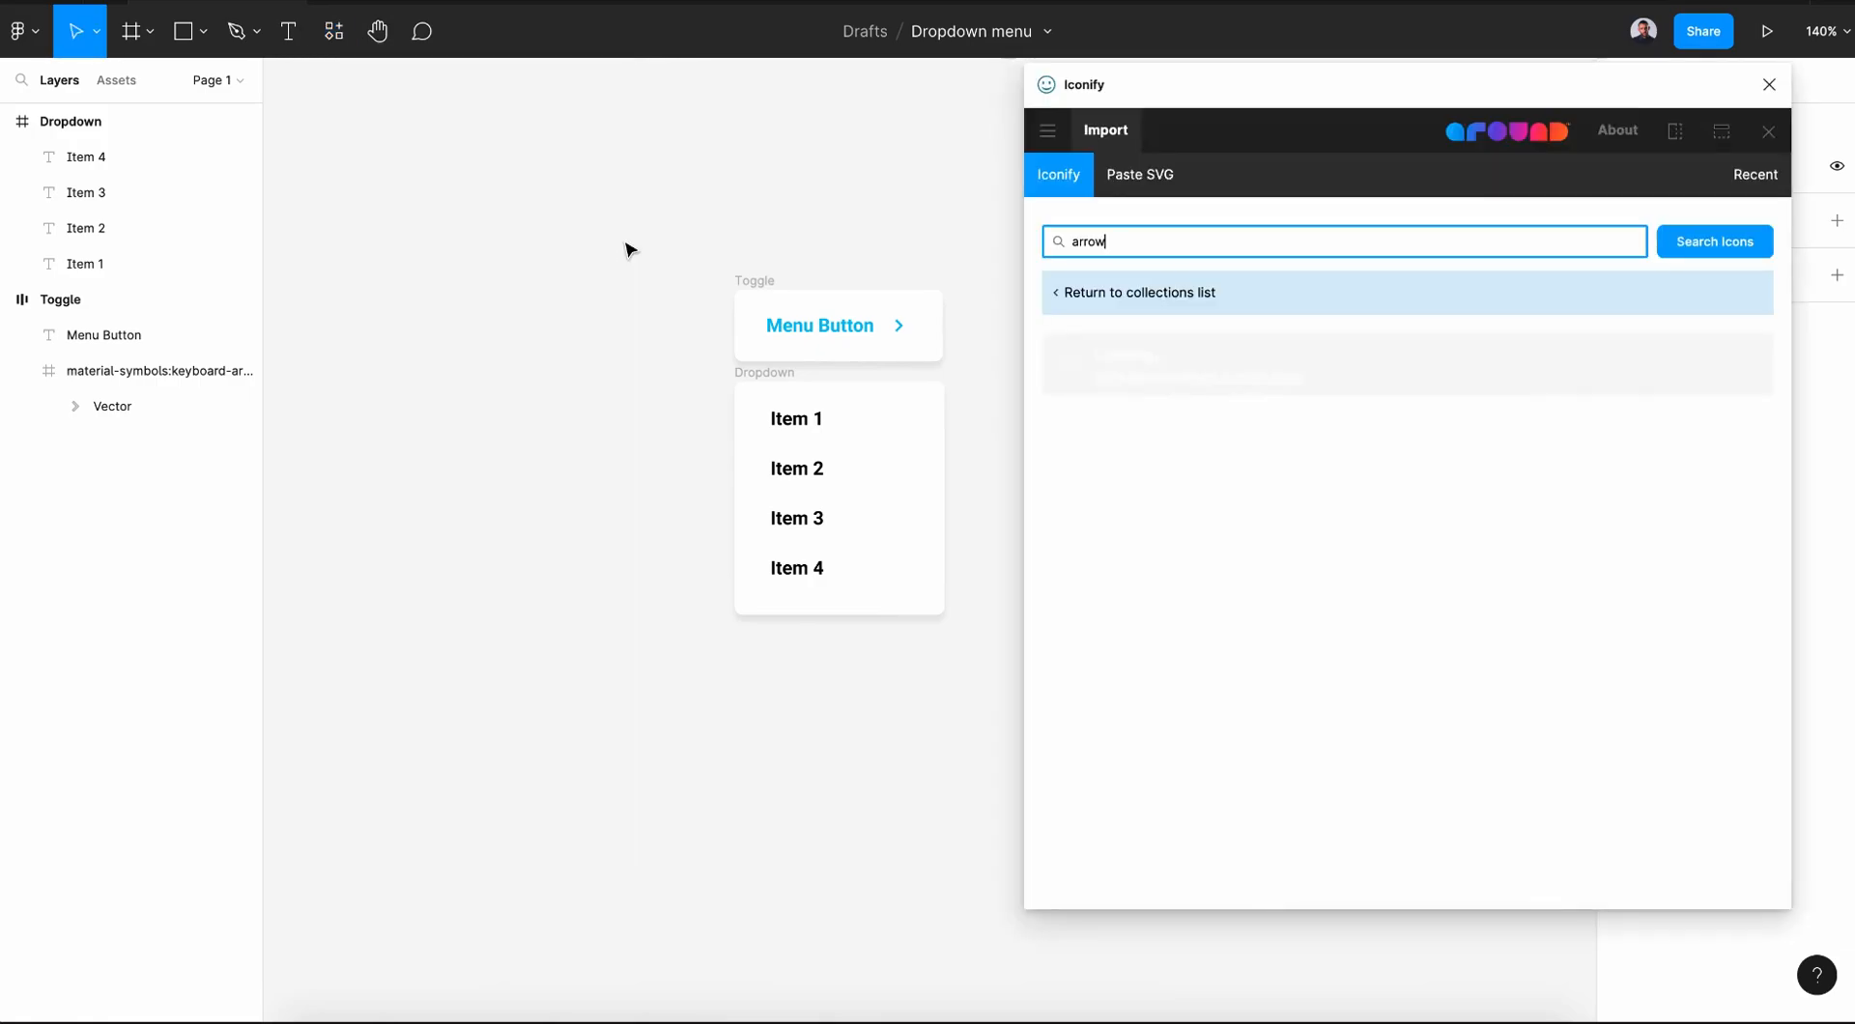
left_click_drag(1149, 439, 911, 431)
left_click(1769, 84)
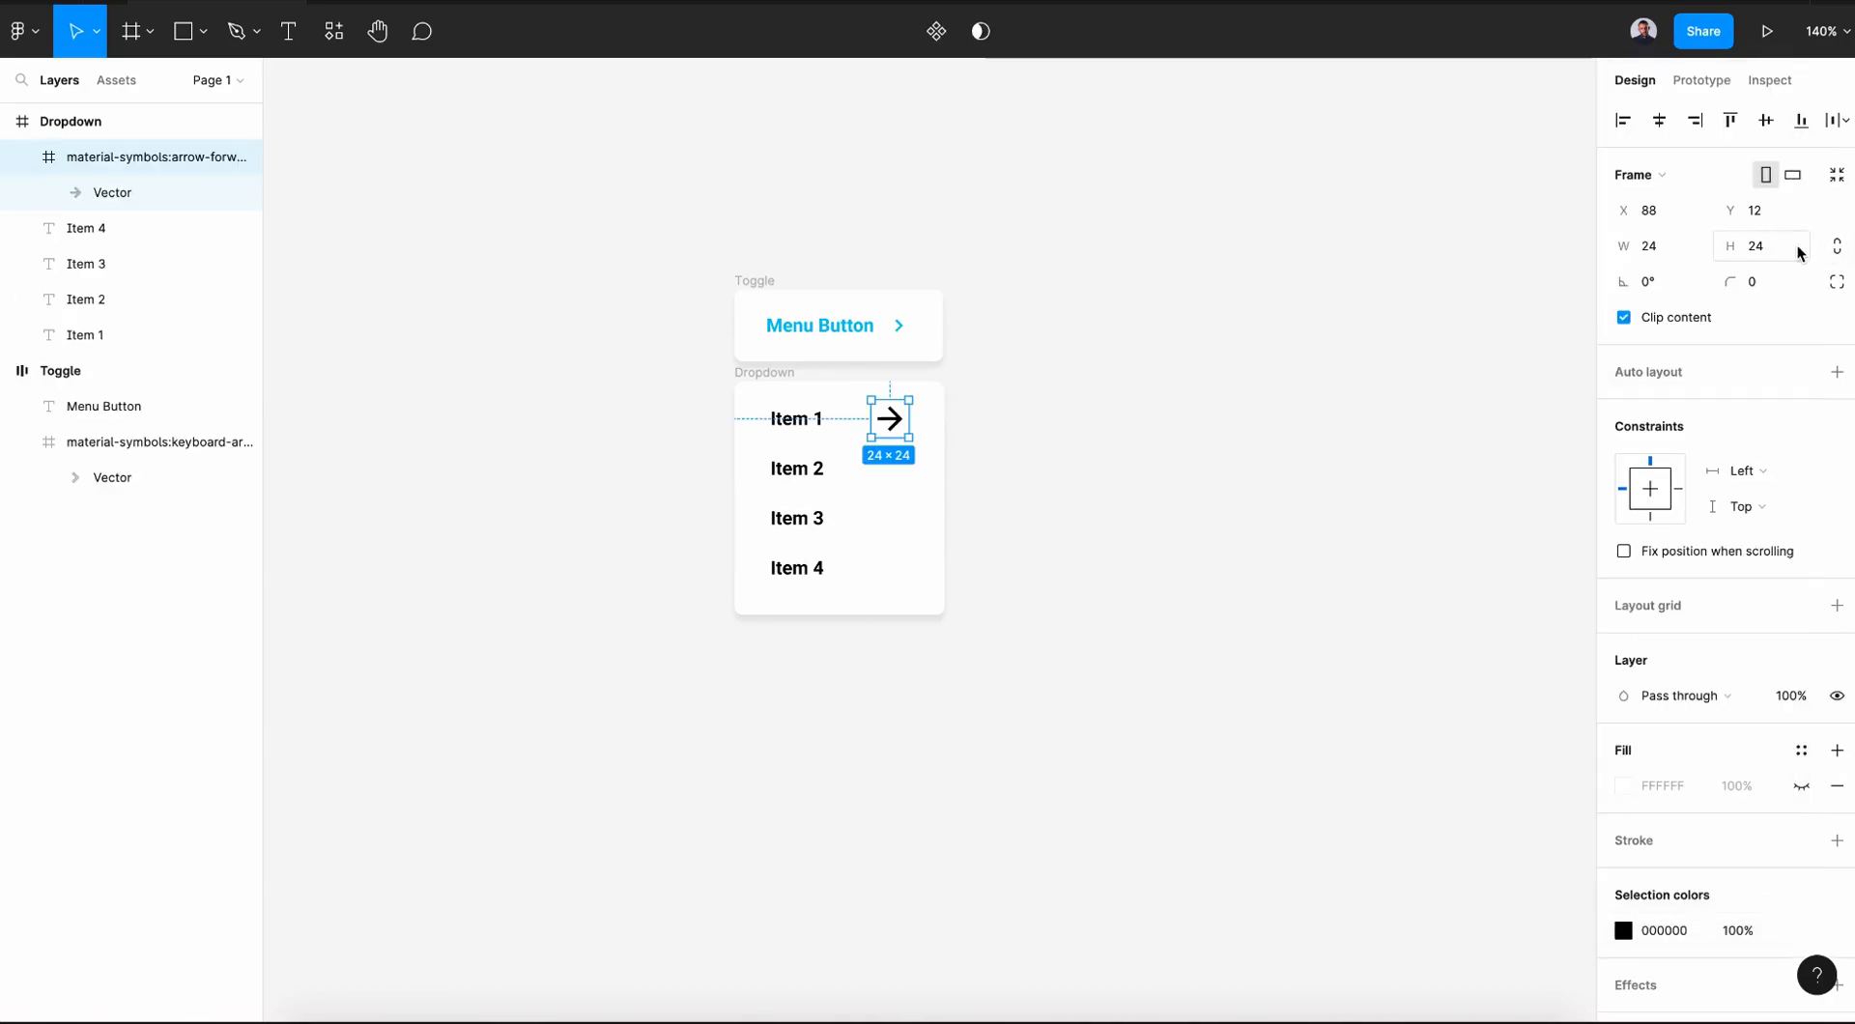
- Resize the arrow-forward icon to 16 × 16 and move it toward the frame's right edge, level with Item 1
left_click(1681, 255)
type("16")
key("Return")
left_click(888, 412)
left_click_drag(888, 412, 909, 419)
left_click(1032, 480)
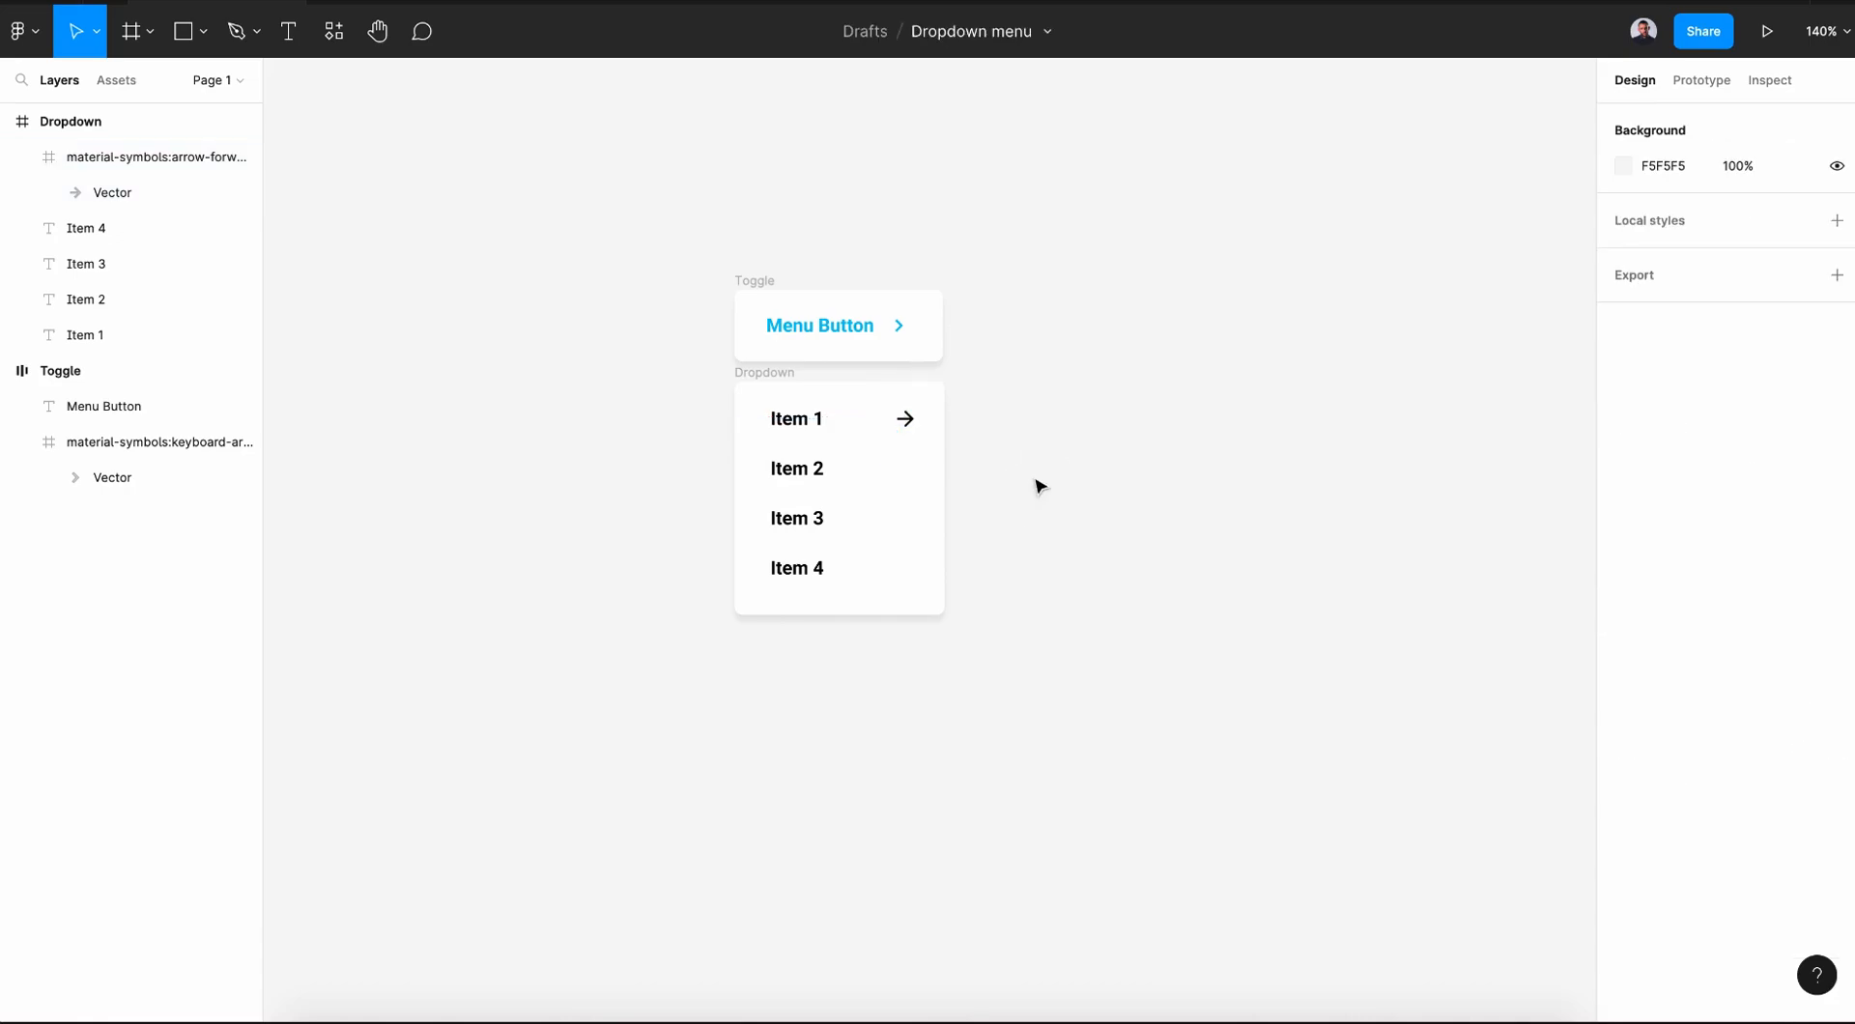
- Draw a 135 × 41 frame around Item 1 and its arrow, and toggle its visibility to check what it contains
left_click(132, 32)
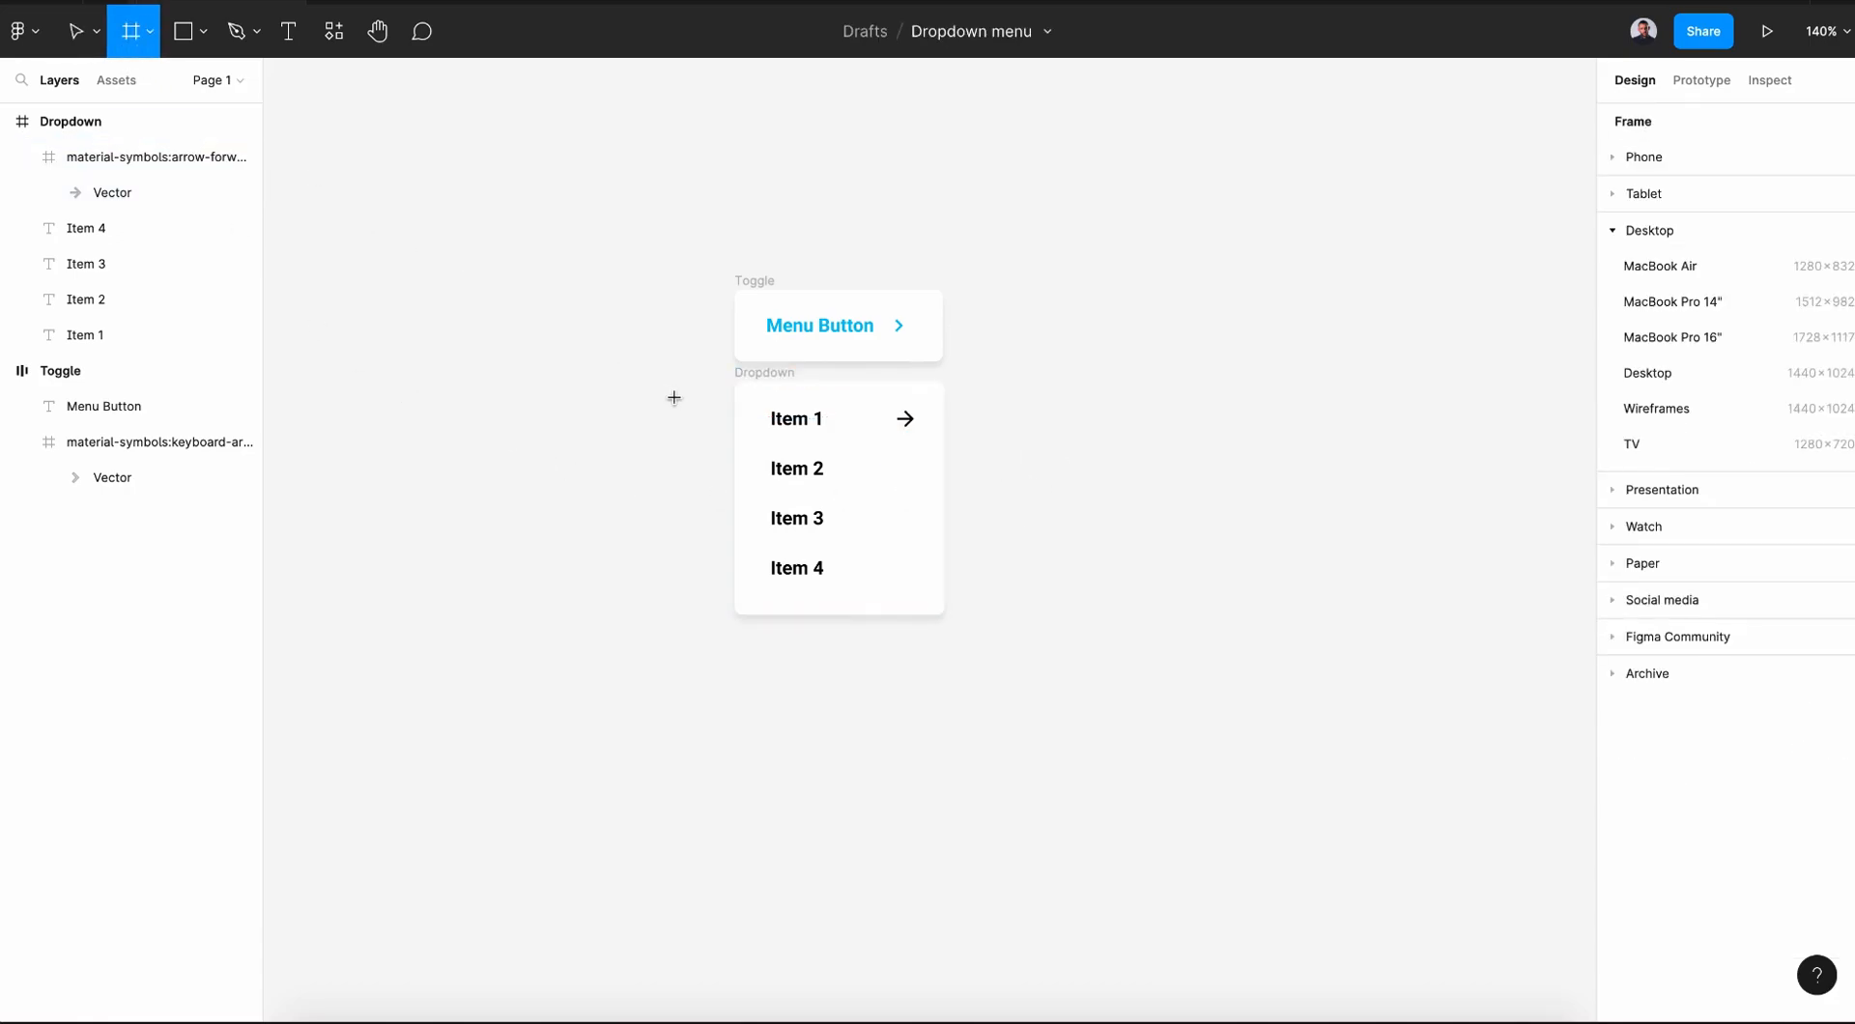
left_click_drag(737, 382, 944, 446)
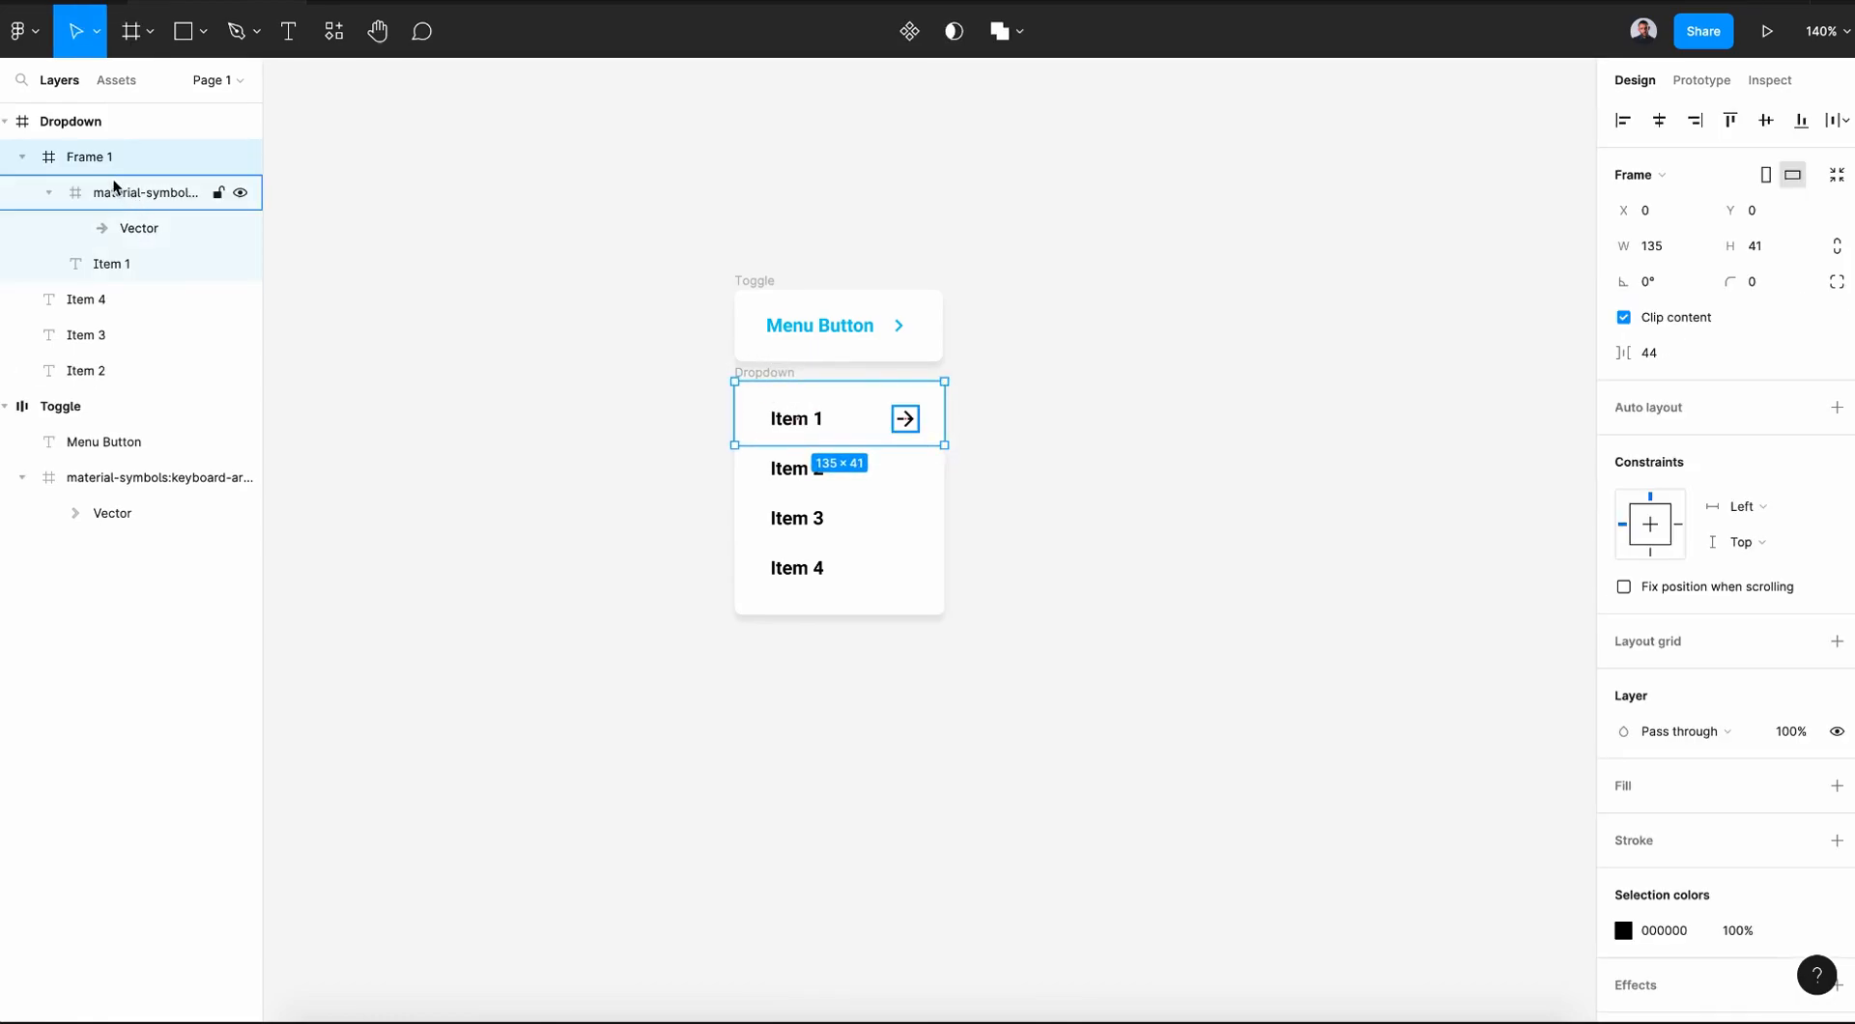
left_click(21, 156)
left_click(240, 157)
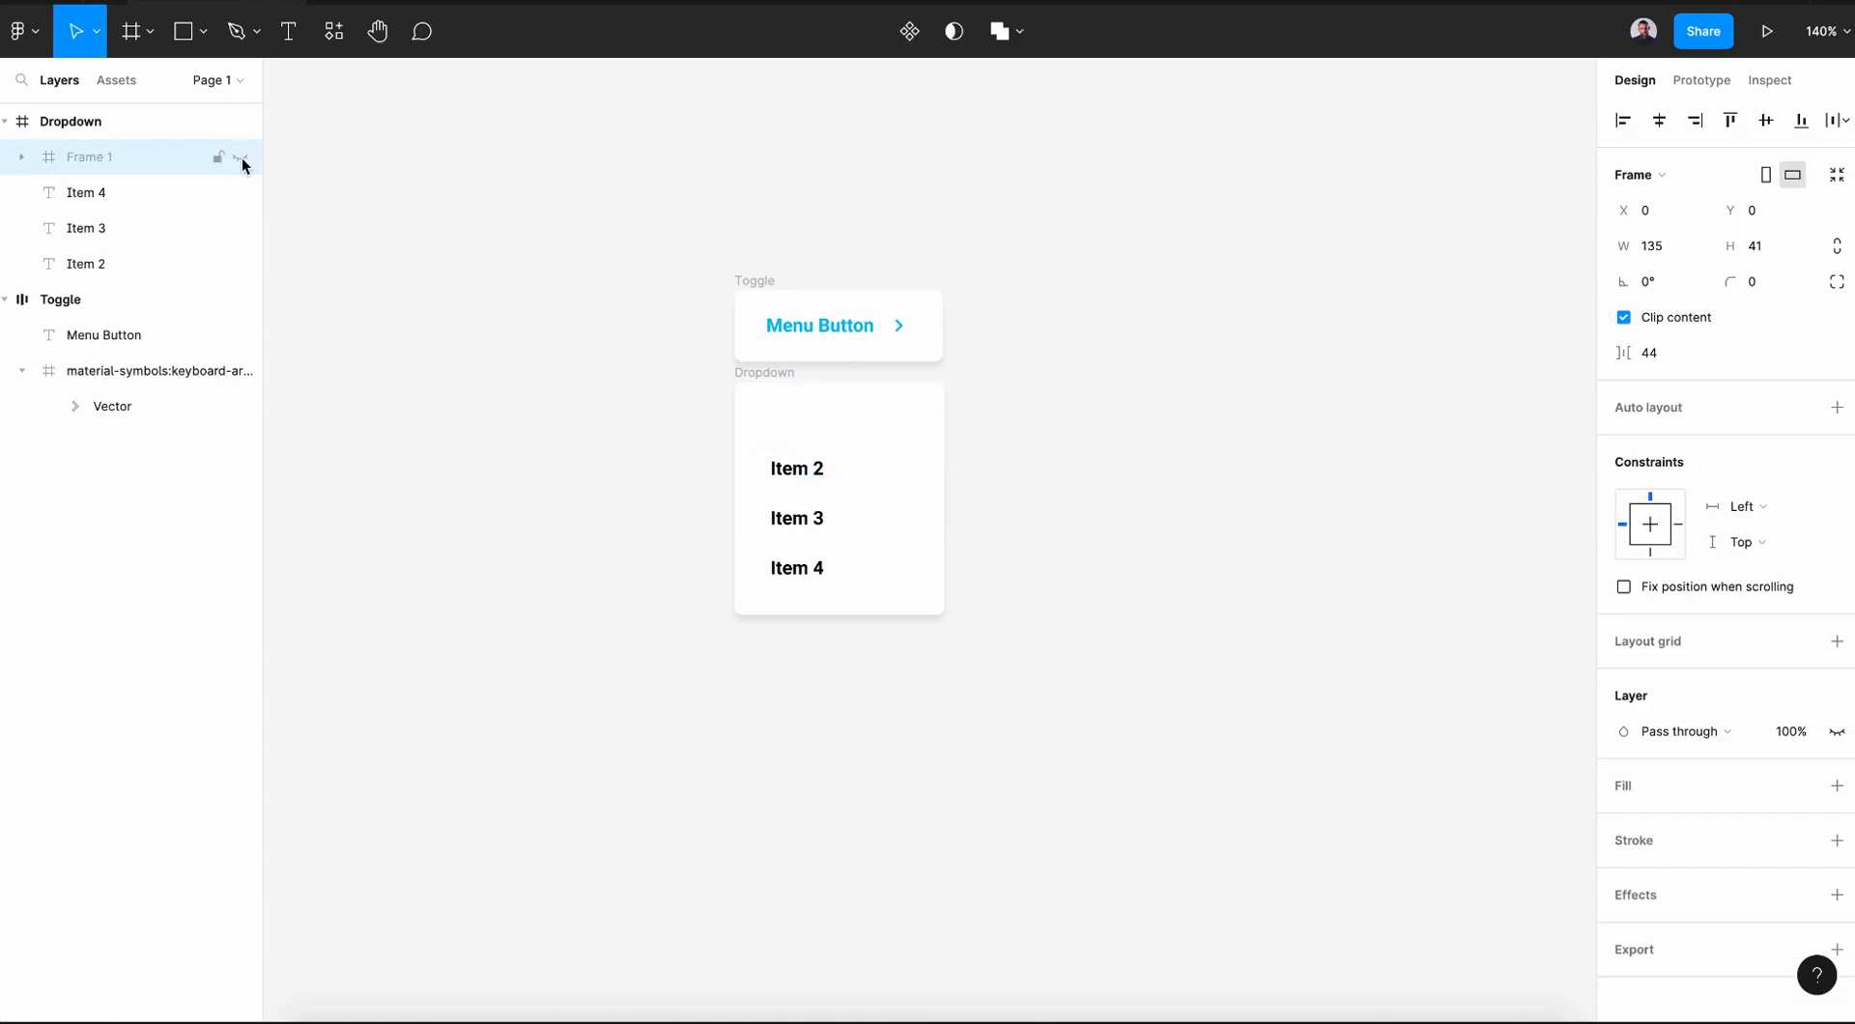
left_click(241, 157)
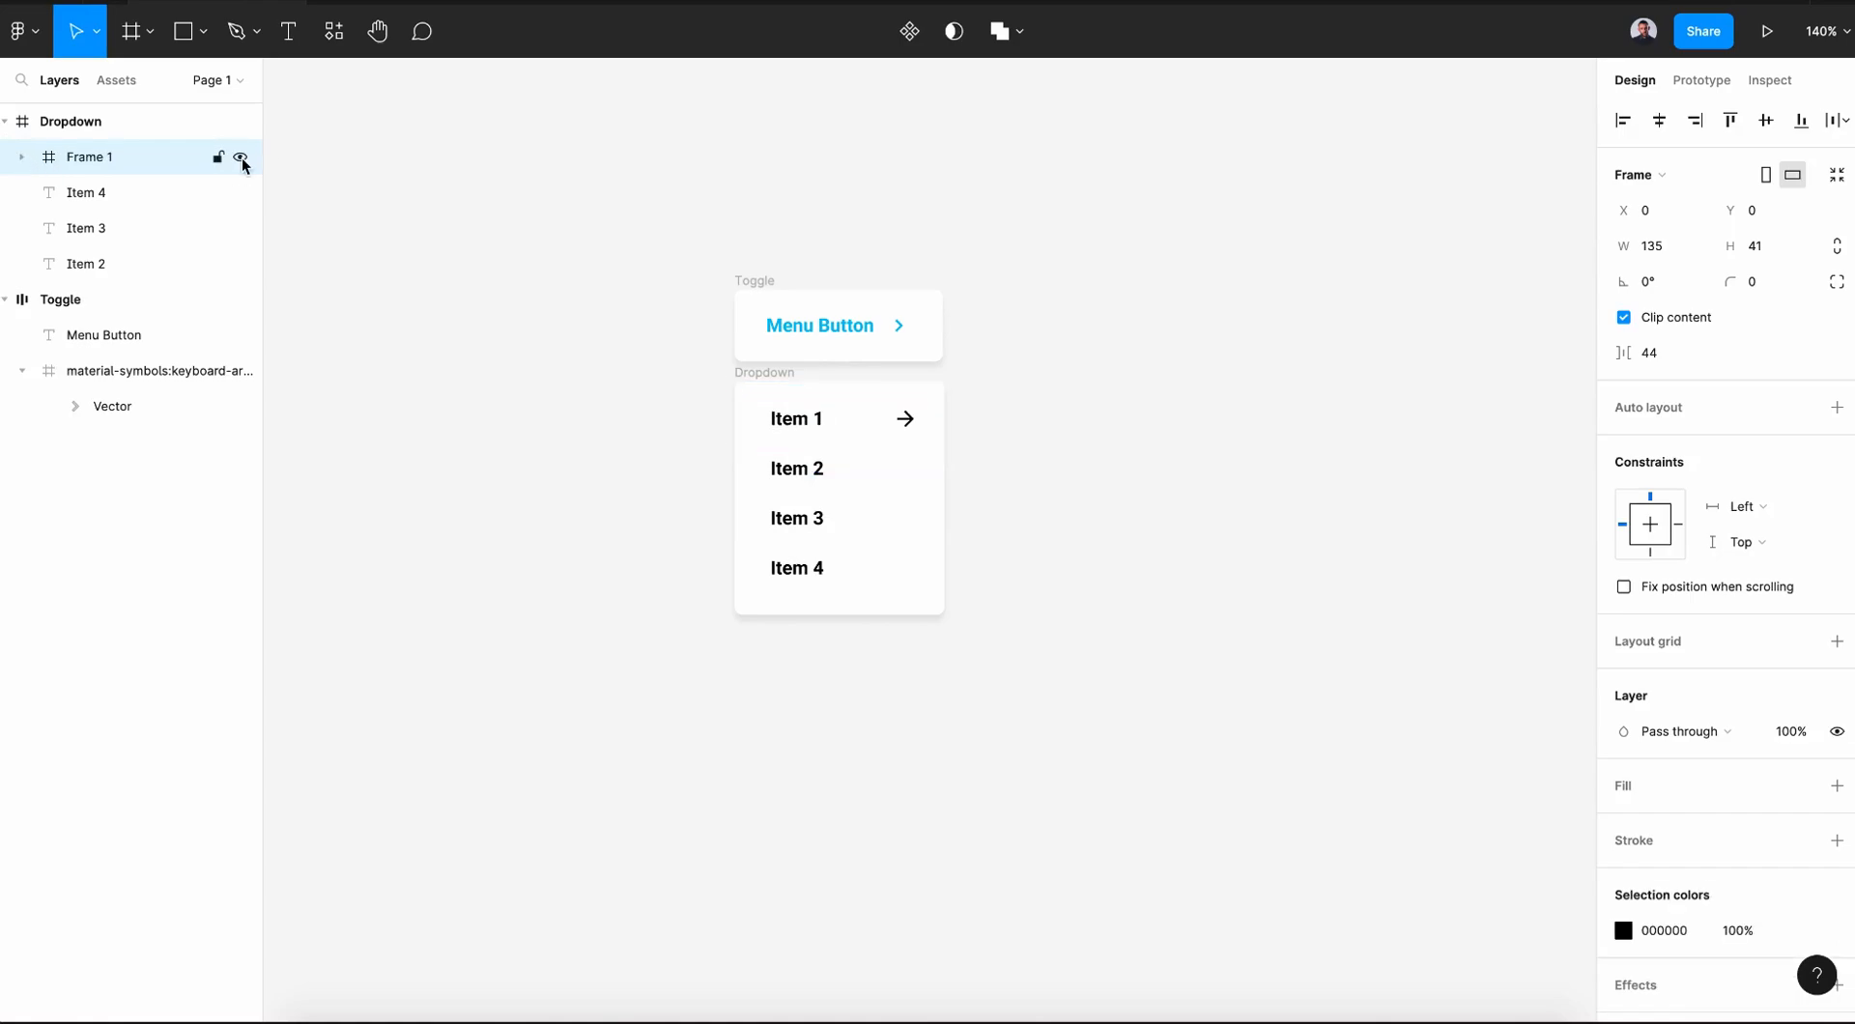
- Centre the Item 1 text and arrow vertically in their frame, and space Items 2 to 4 evenly further down
double_click(820, 421)
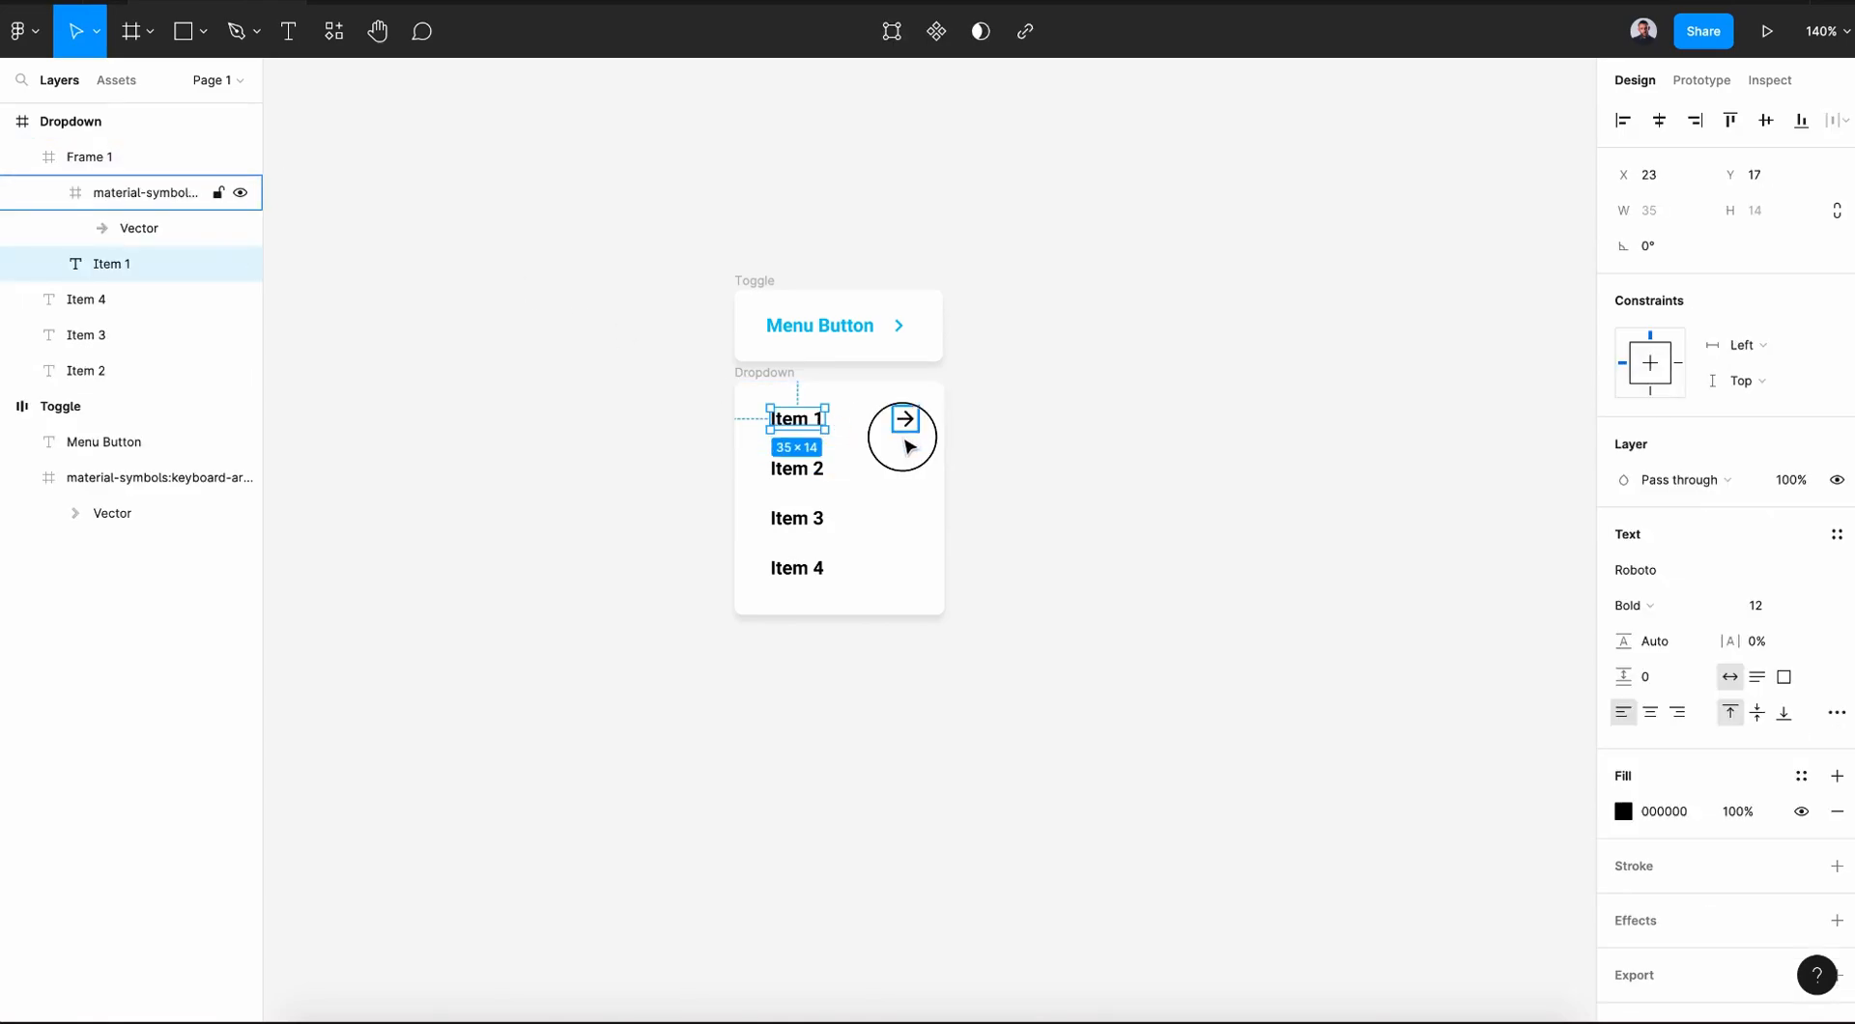
left_click(897, 434)
double_click(798, 426)
left_click(903, 419, "shift")
left_click_drag(850, 428, 850, 428)
key("Escape")
key("ctrl+shift+a")
left_click_drag(1623, 281, 1615, 282)
left_click(1411, 503)
- Rename the frame holding the first item and its arrow to Item 1
double_click(108, 157)
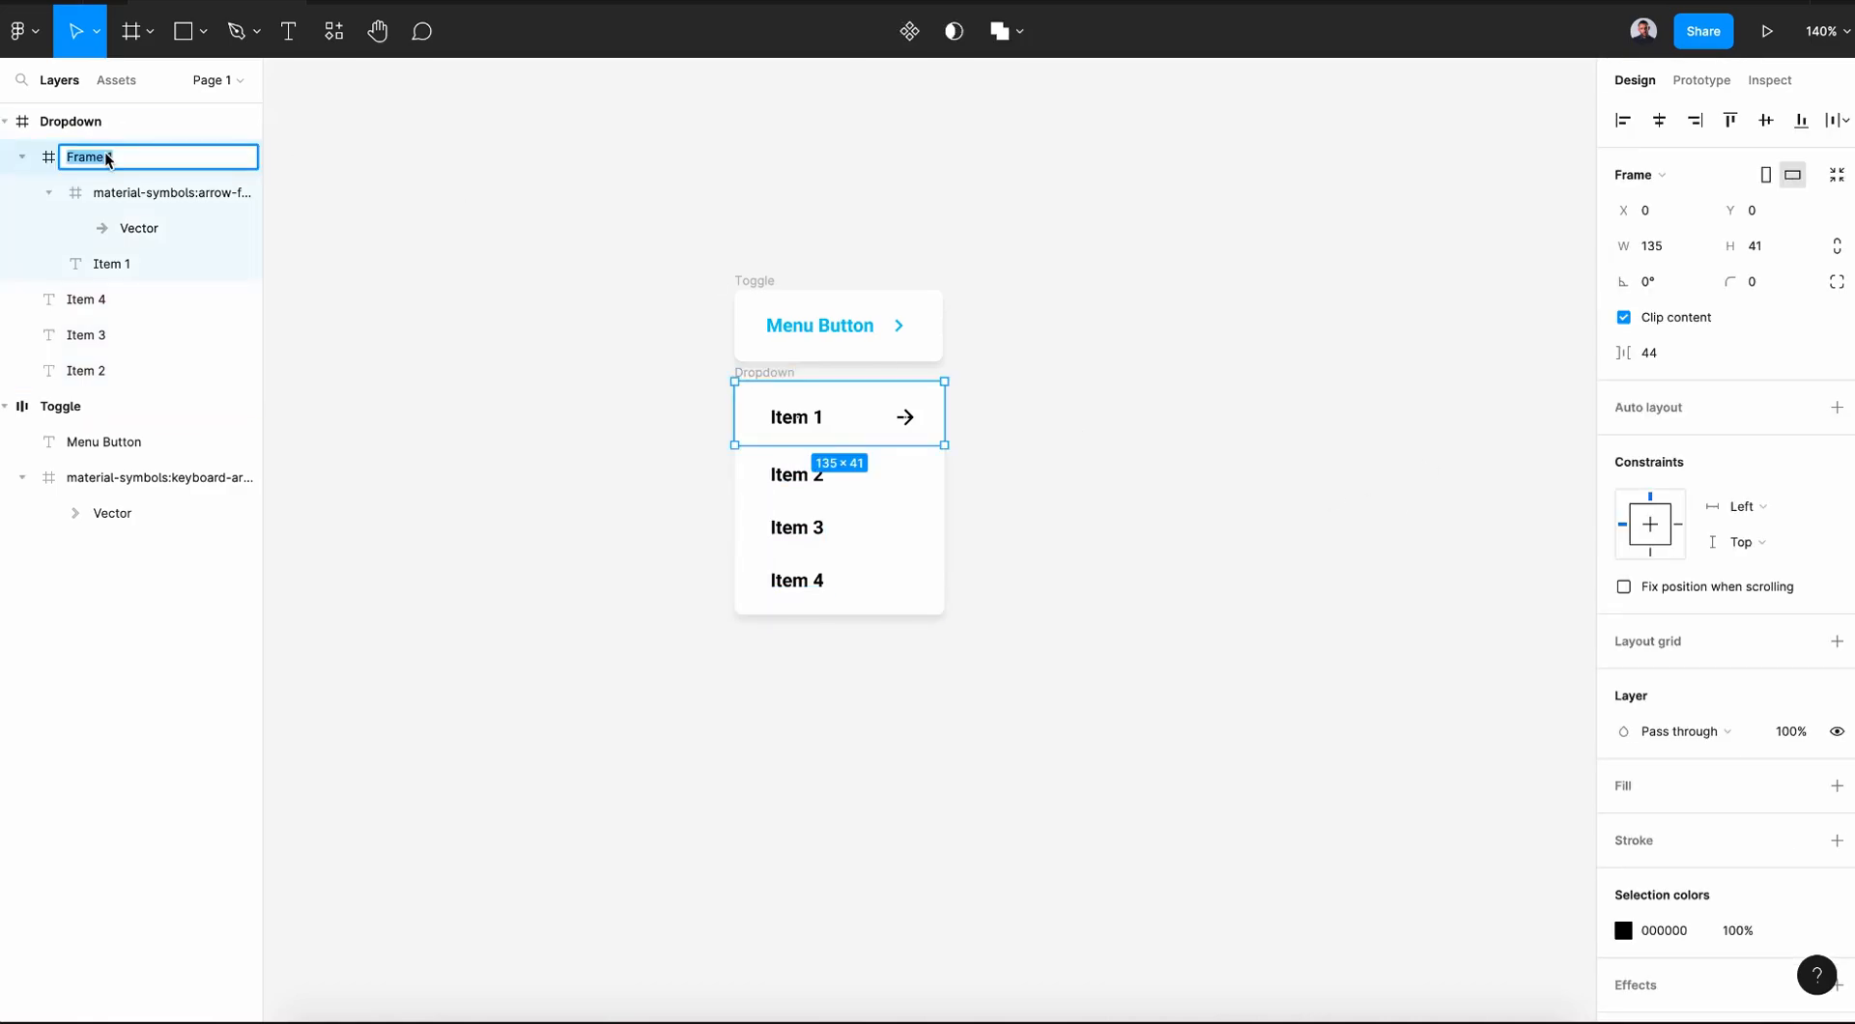
type("Item 1")
left_click(766, 375)
- Duplicate the Dropdown frame and place the copy just to the right of the original
left_click(766, 375)
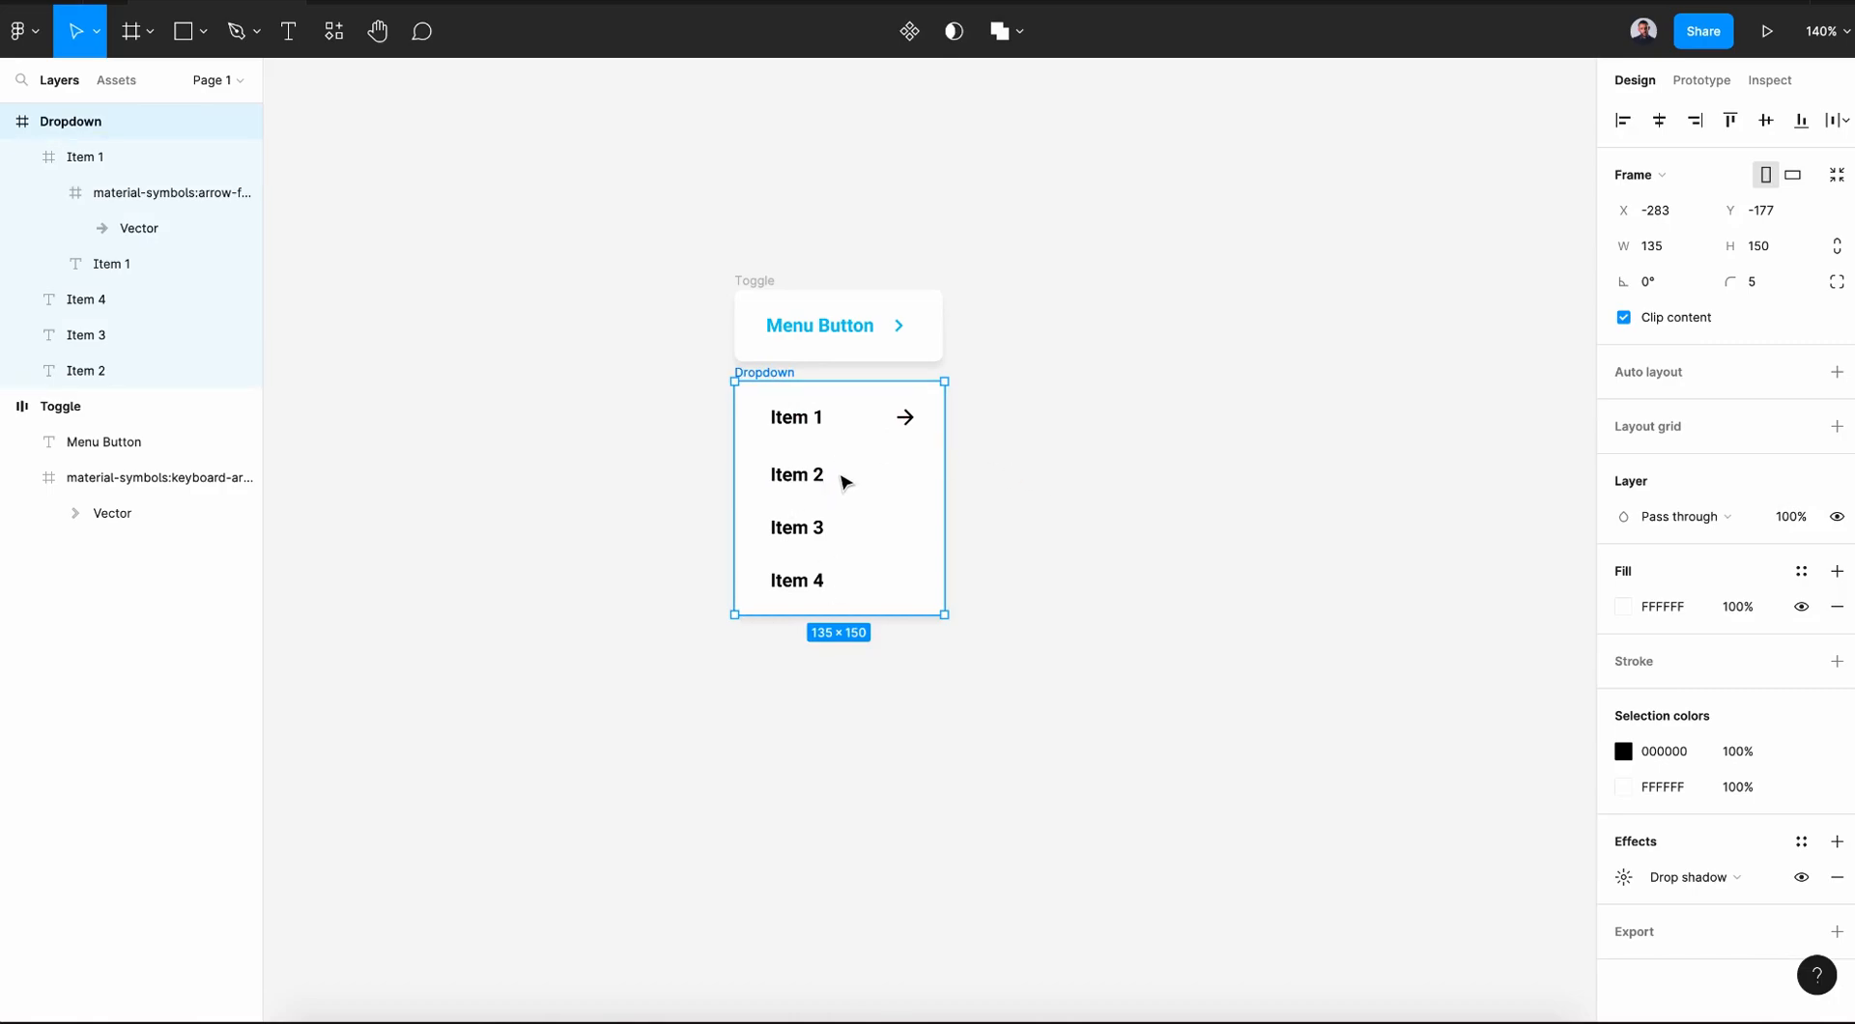
key("ctrl+d")
left_click_drag(1098, 522, 1058, 525)
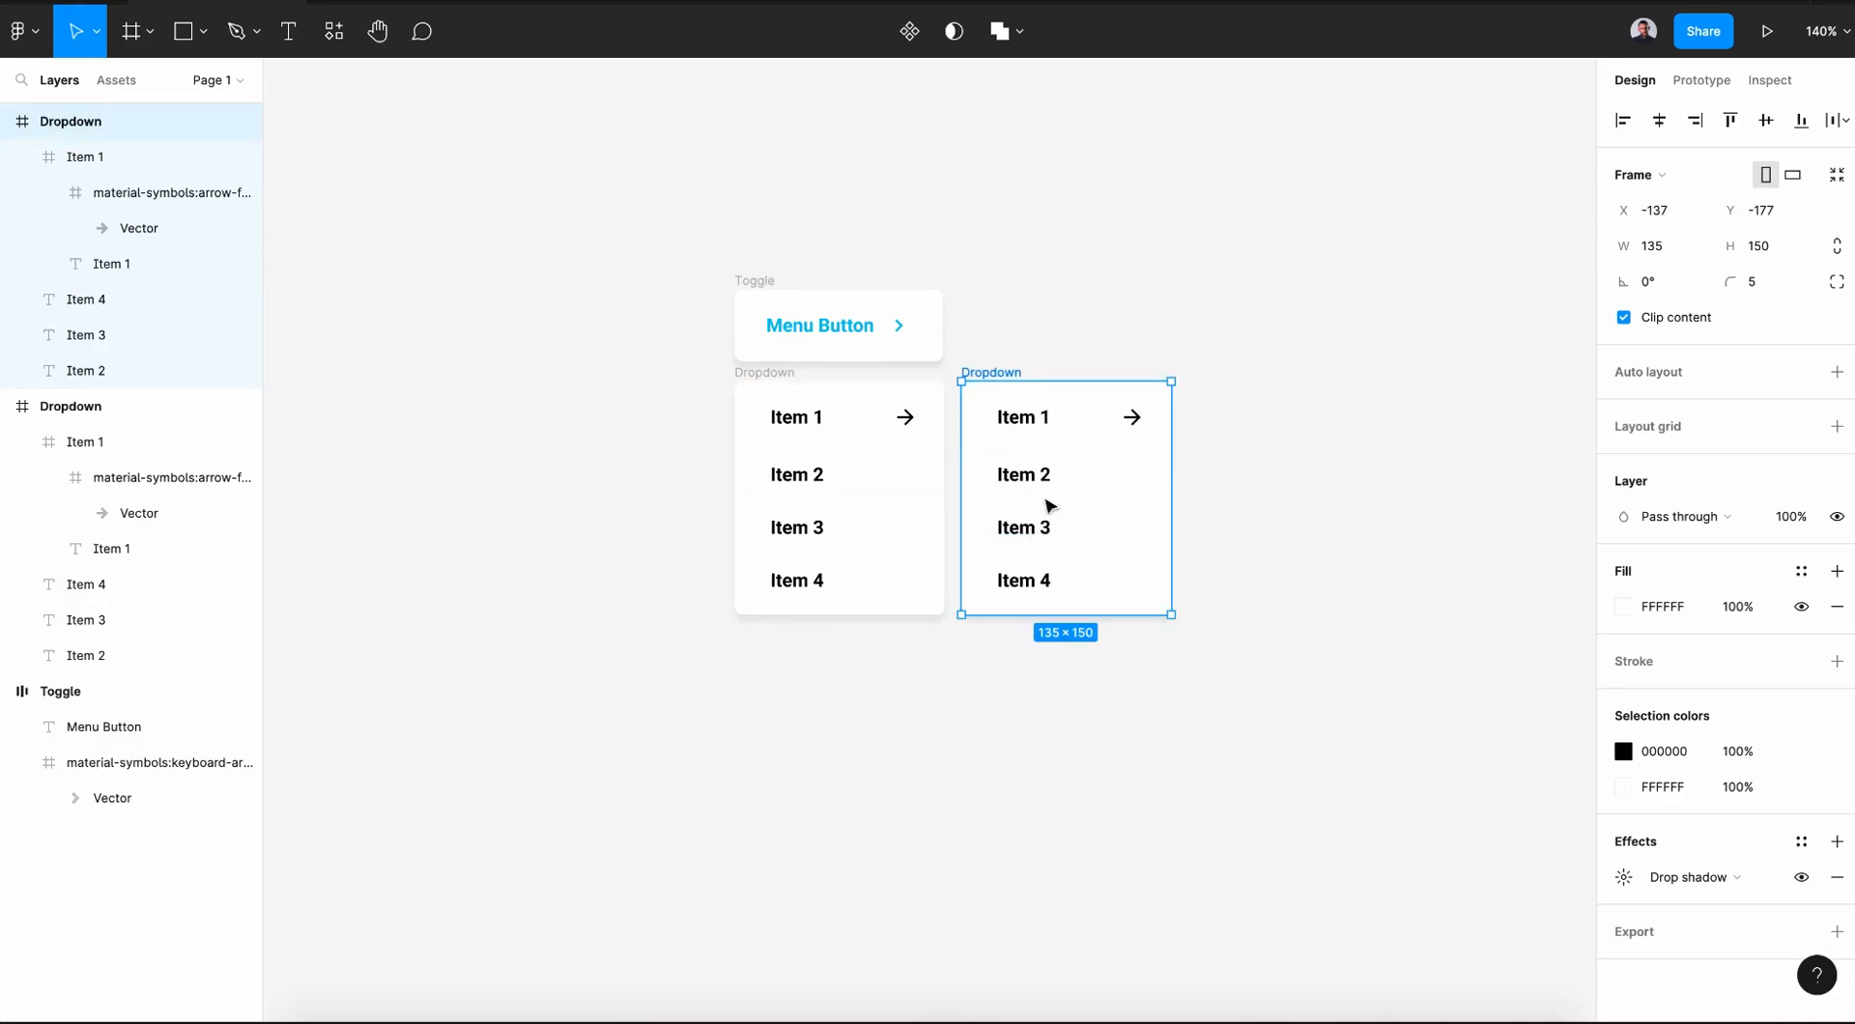
- Delete the arrow icon and the Item 1 frame from the copied Dropdown
double_click(1128, 426)
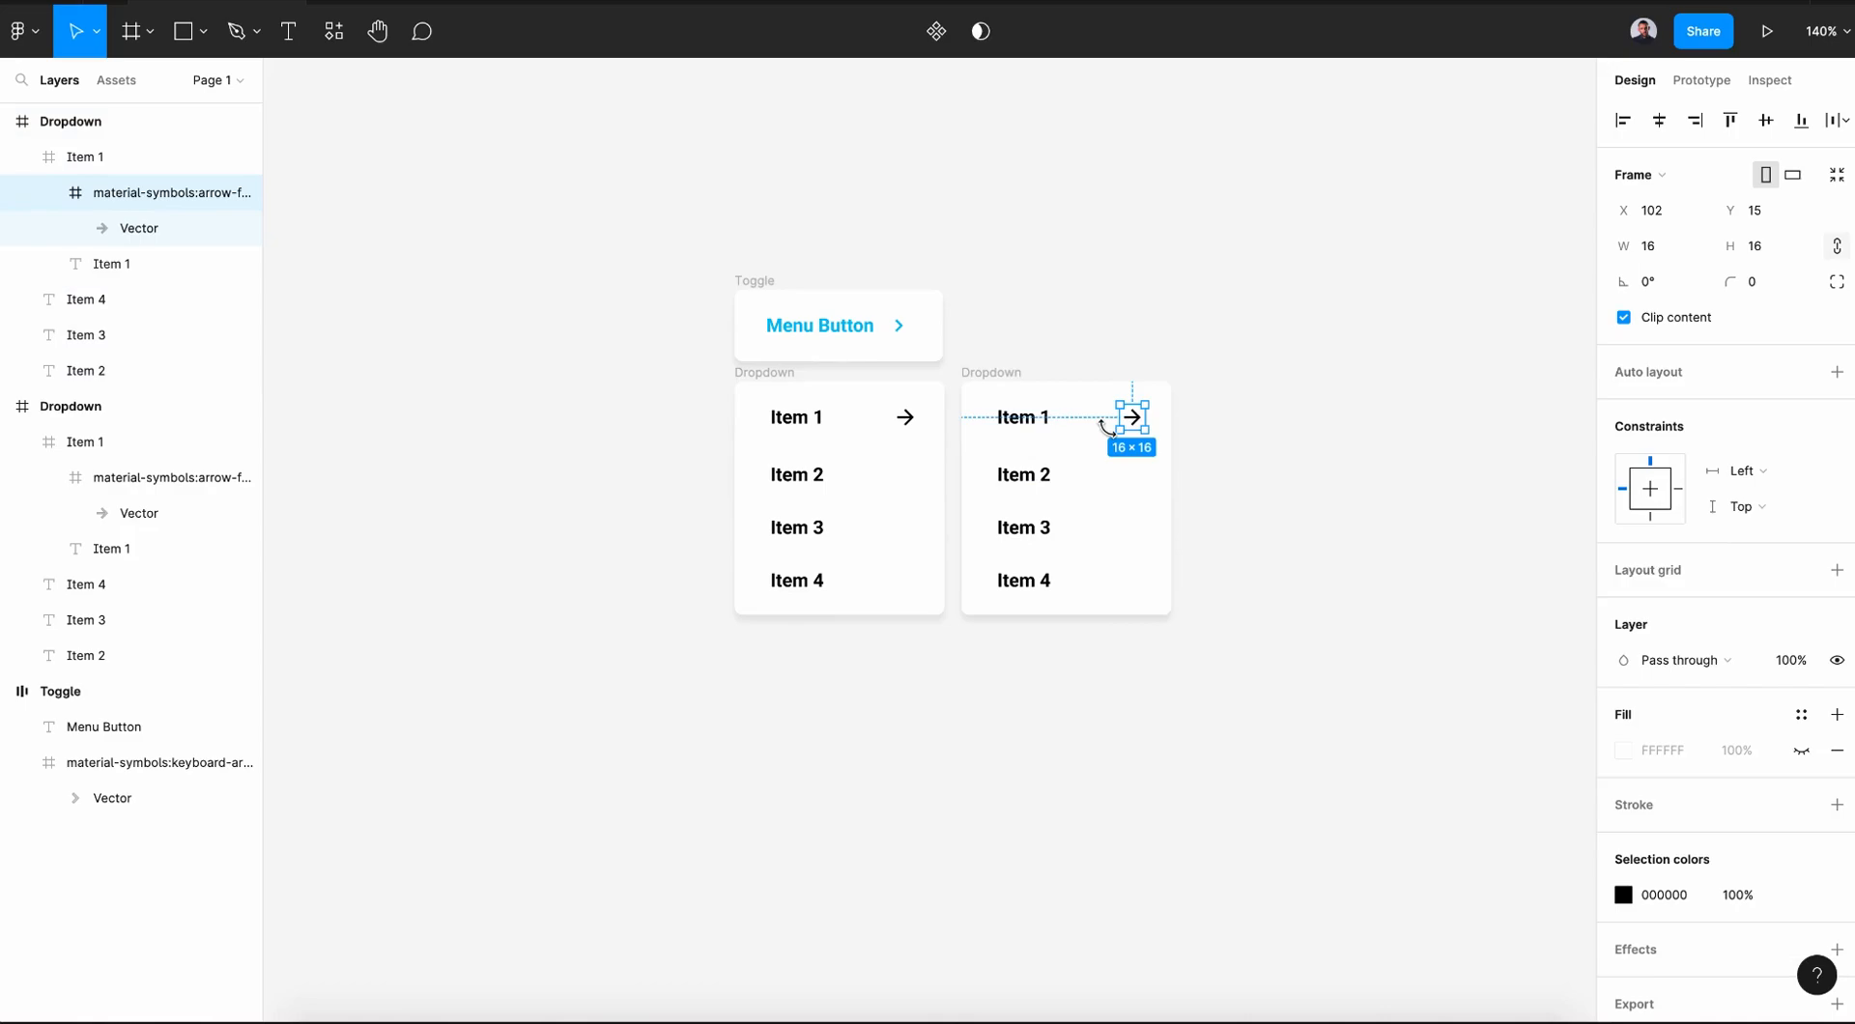
key("Delete")
left_click(135, 193)
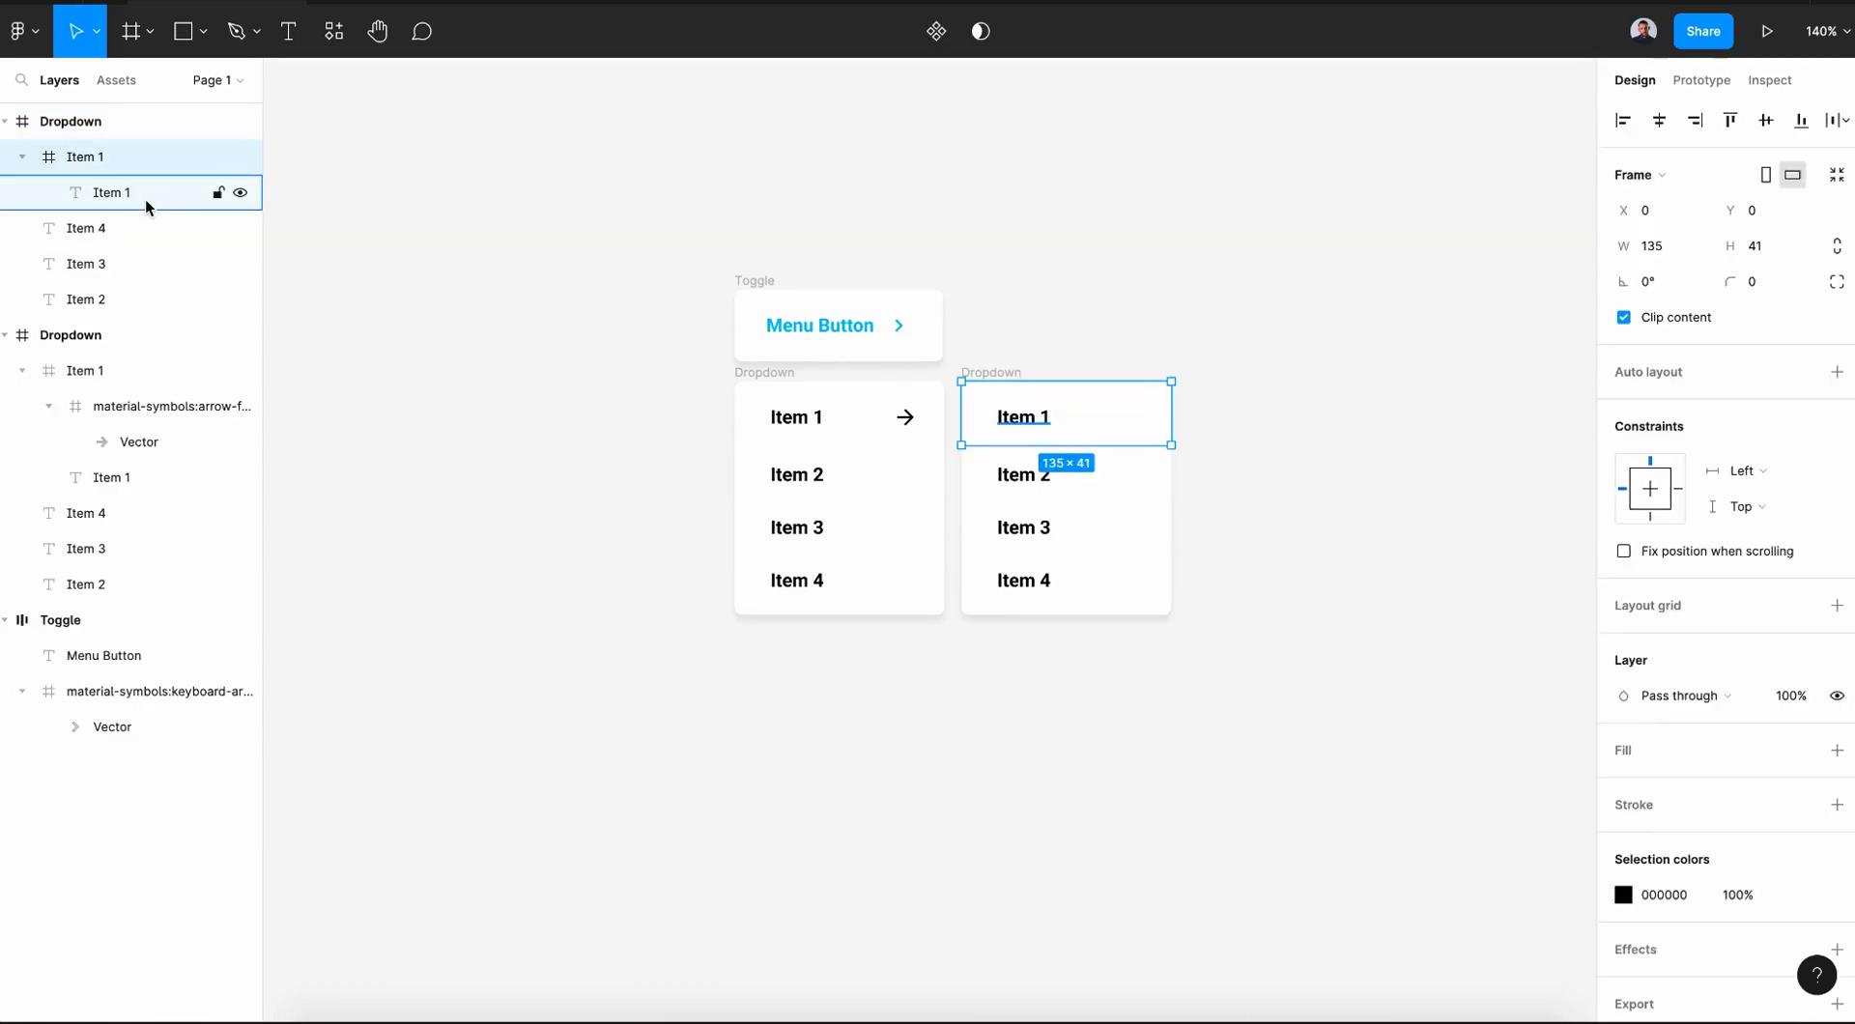
left_click(107, 164)
left_click(21, 157)
key("Delete")
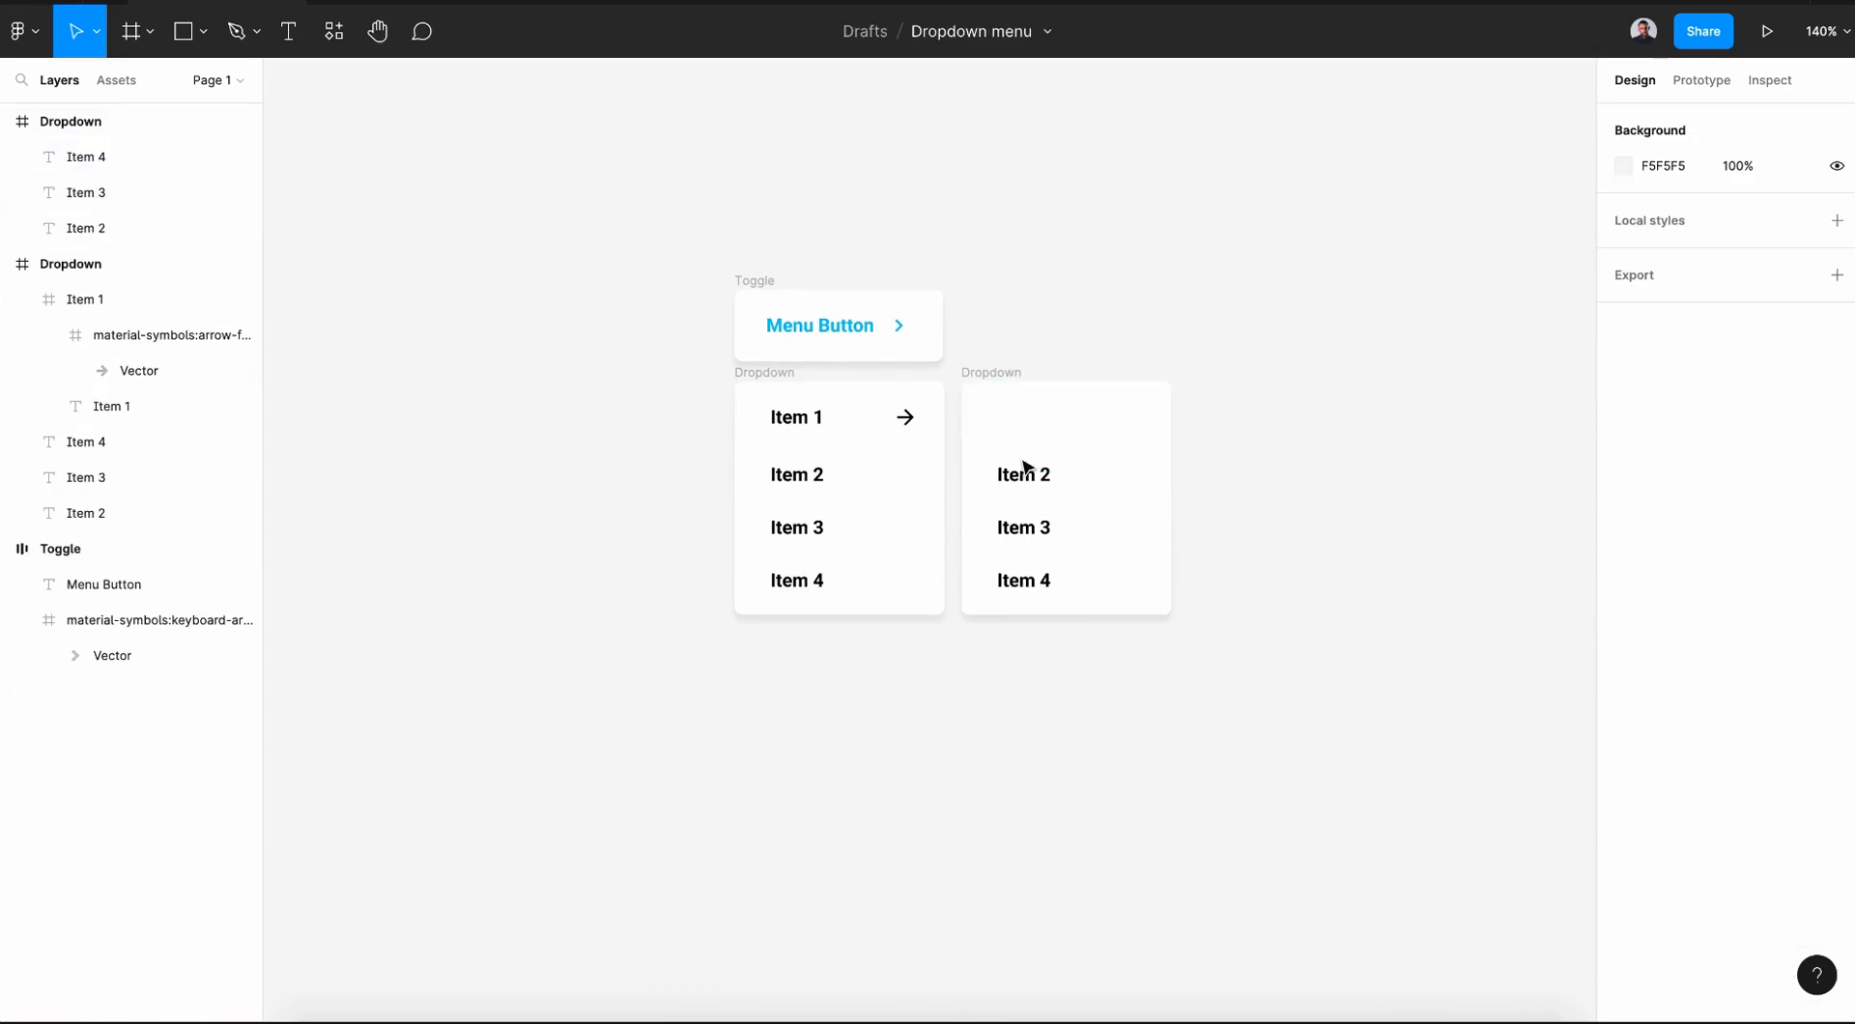
- Move Items 2 to 4 up in the copied Dropdown and shorten its frame to 135 × 114
left_click(1023, 472)
left_click(1029, 527, "shift")
left_click(1036, 581, "shift")
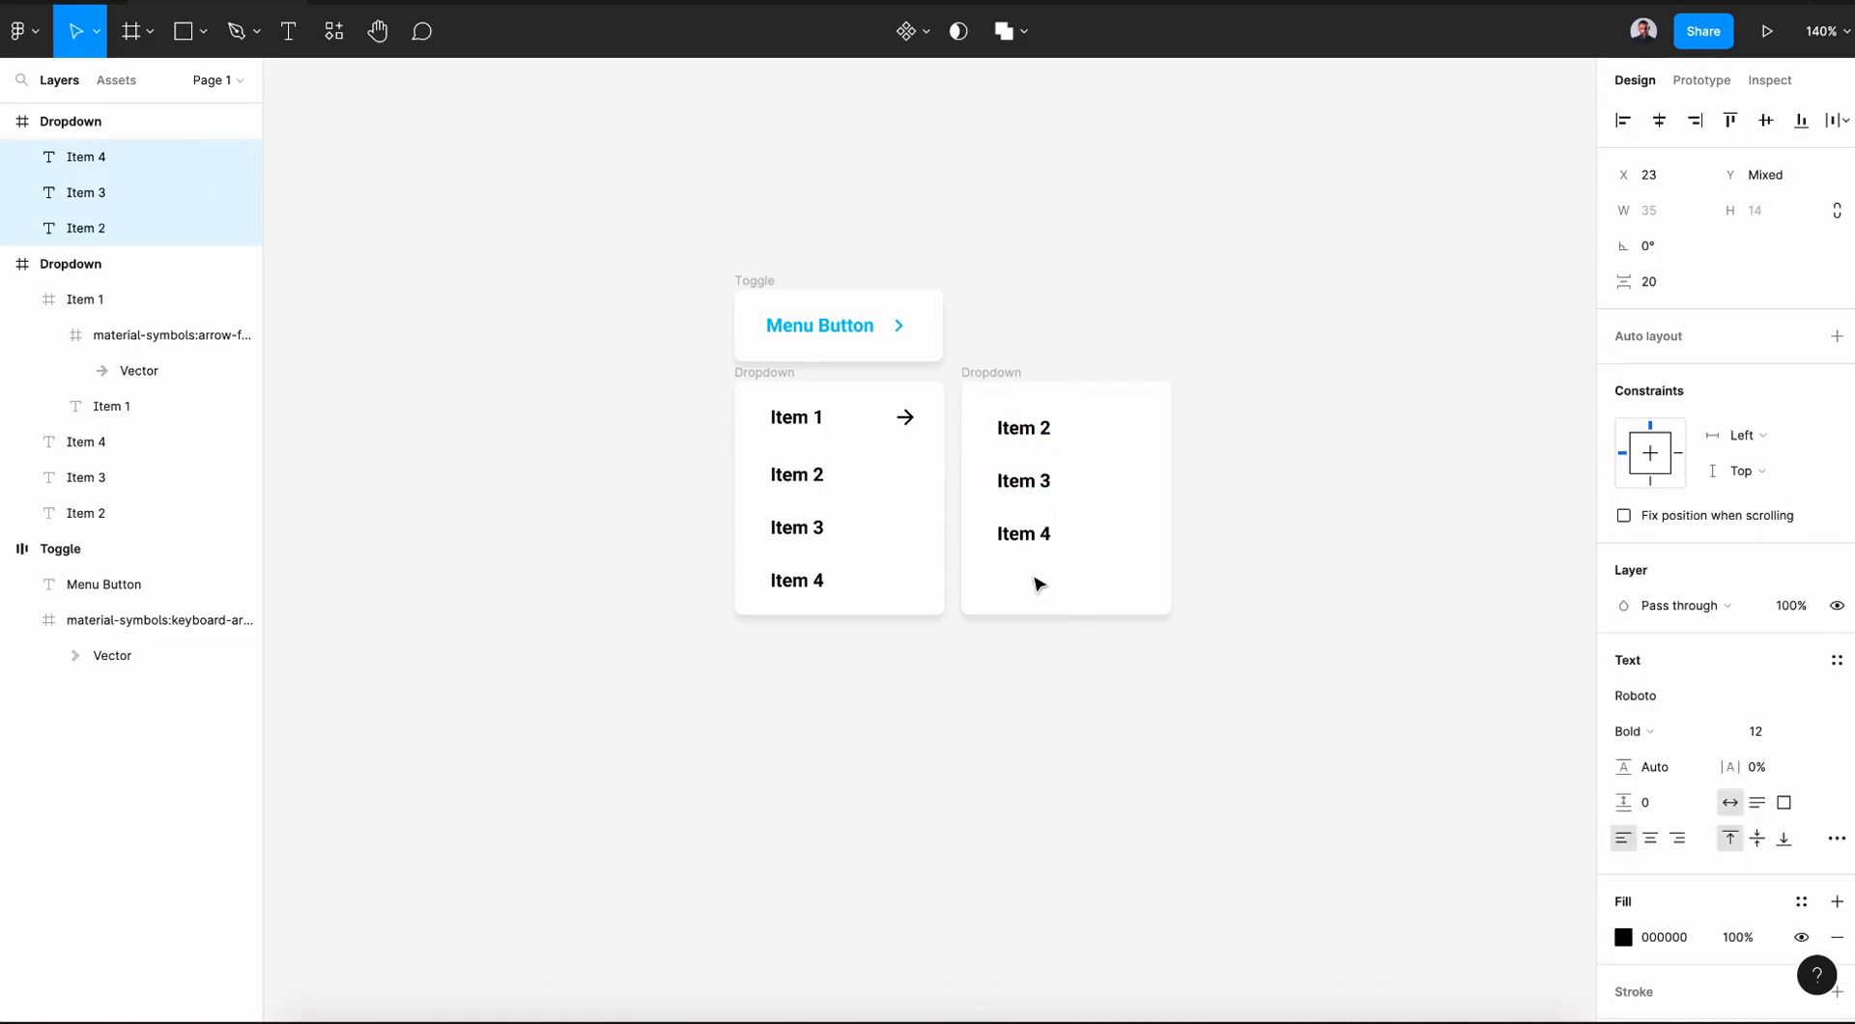
left_click_drag(1041, 613, 1044, 558)
left_click(1062, 638)
- Relabel the three entries in the copied Dropdown as Item 1, Item 2 and Item 3
double_click(1022, 413)
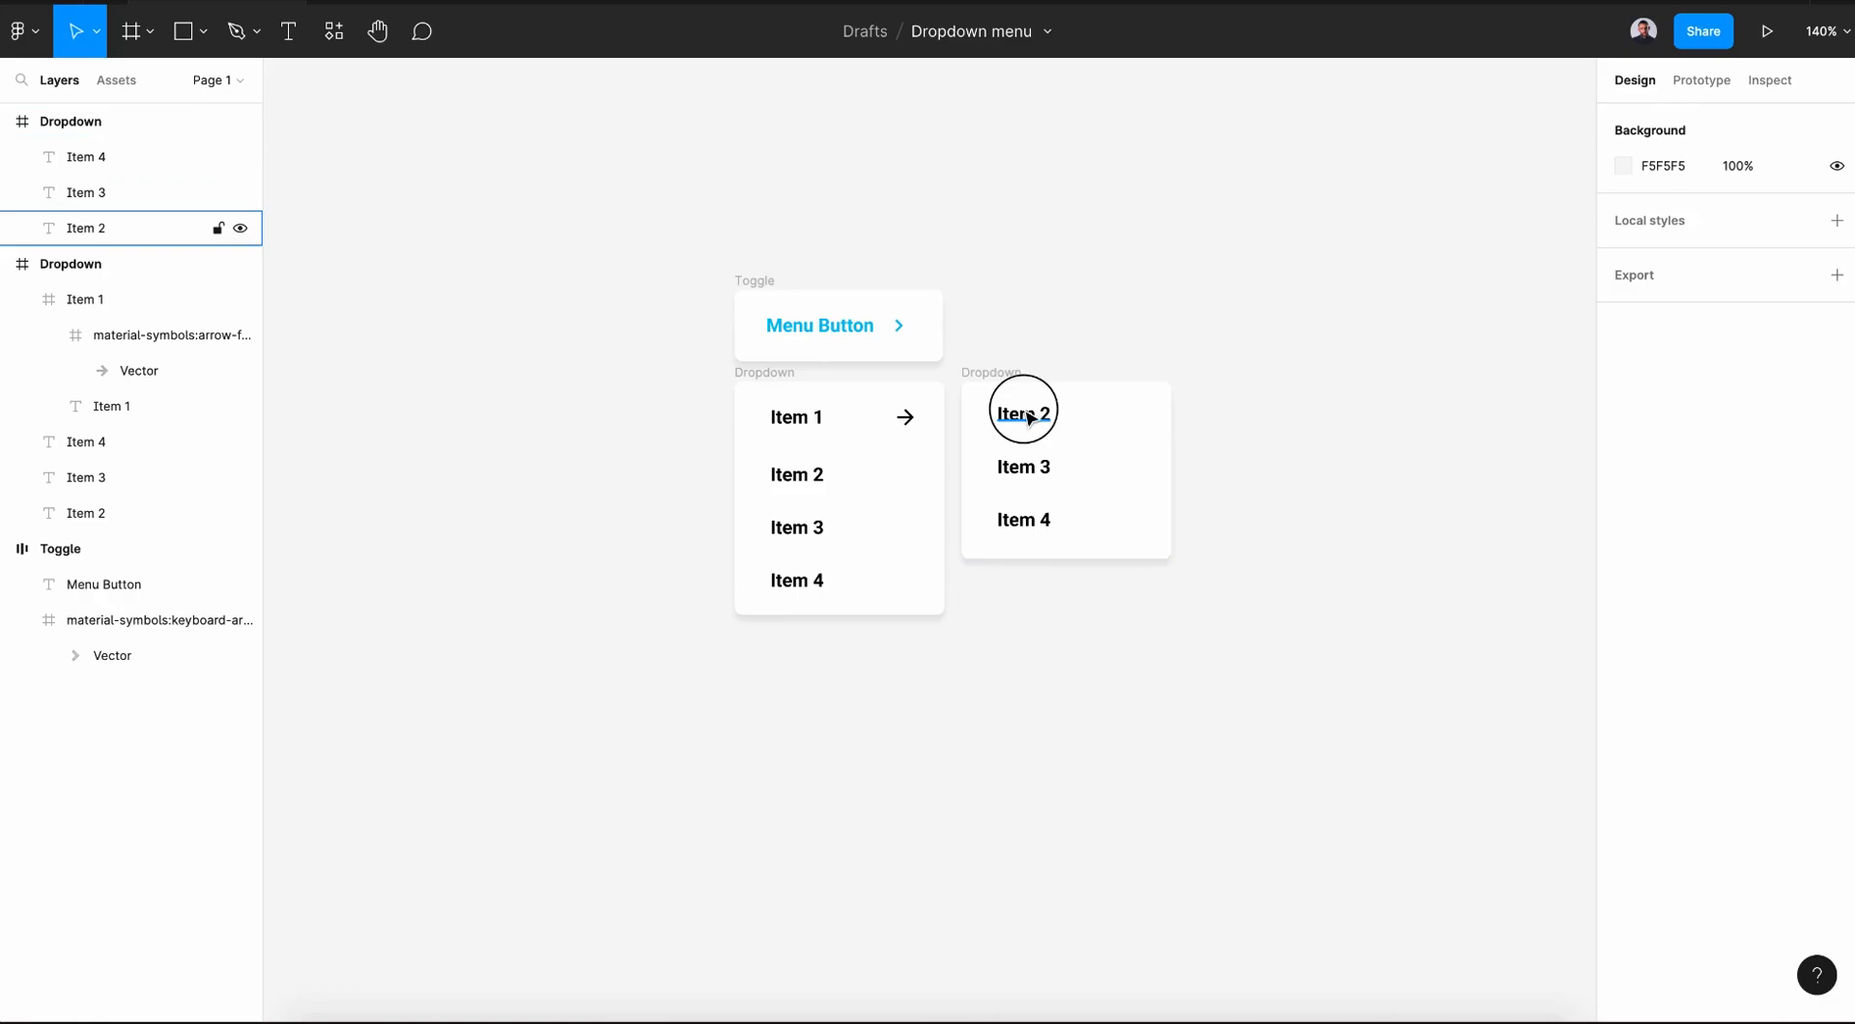
type("Item 1")
left_click(1047, 463)
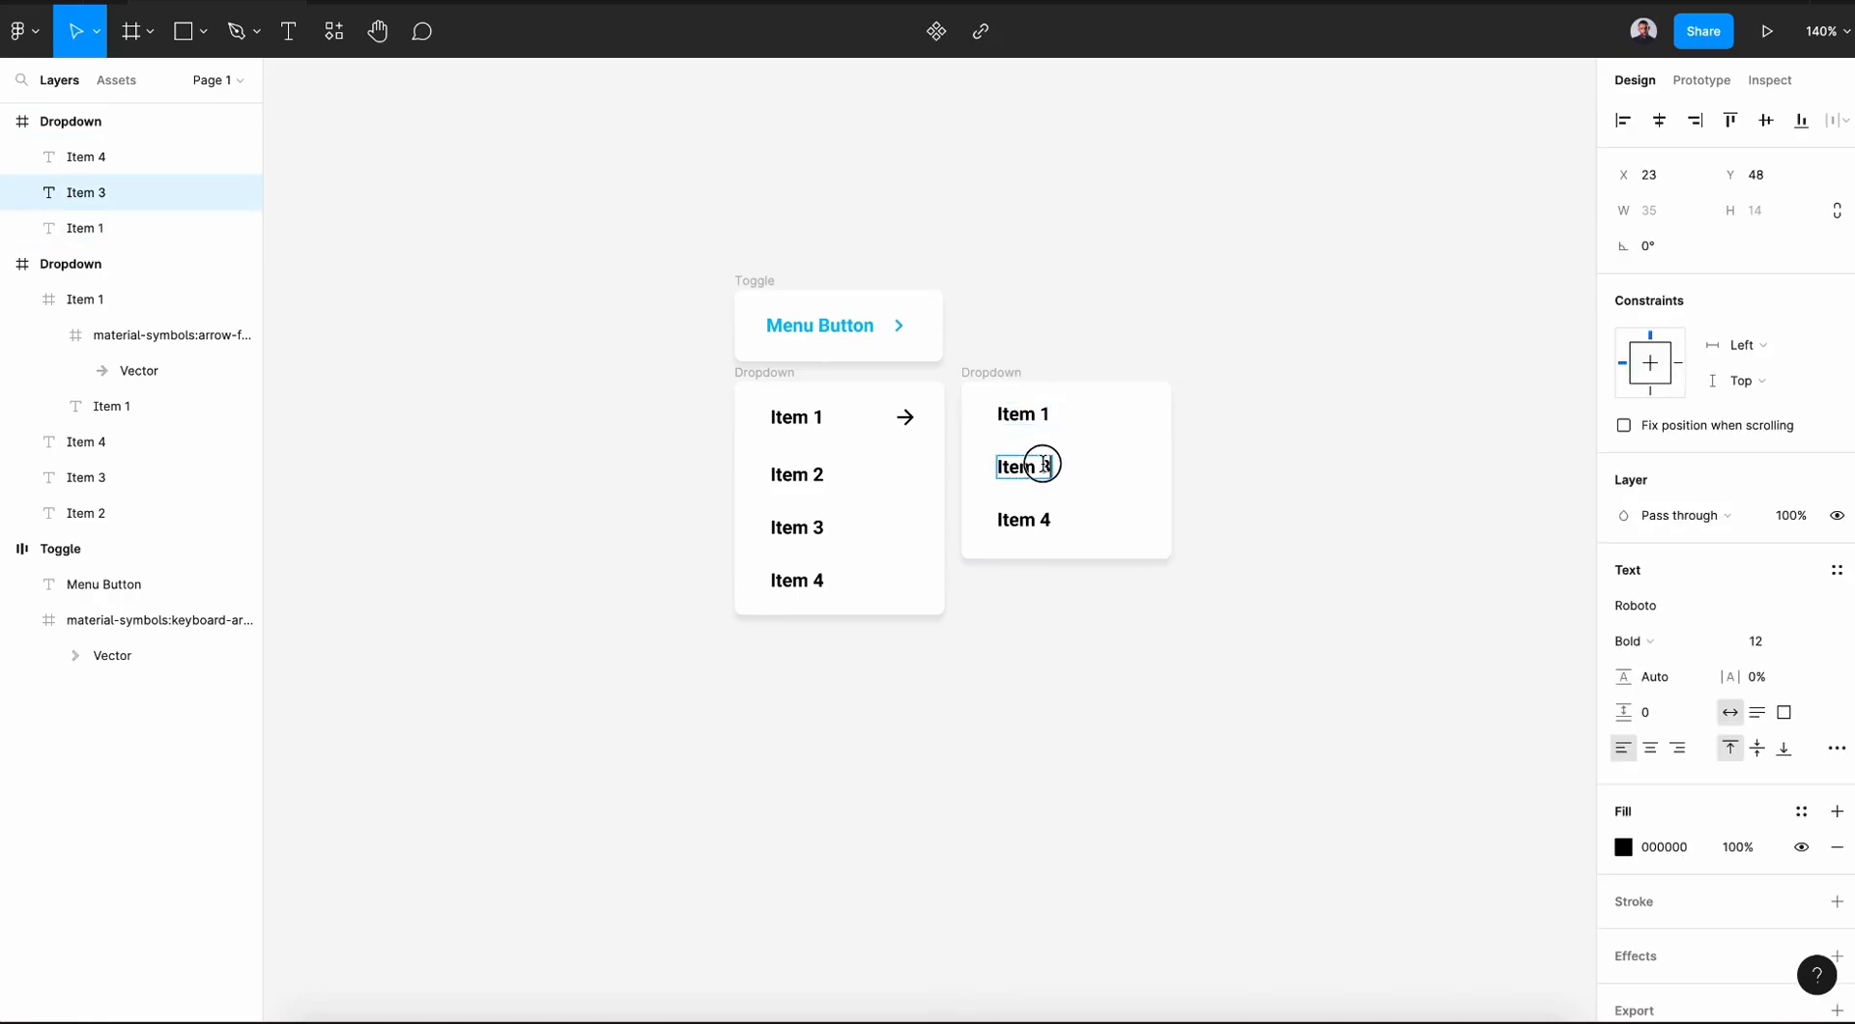
left_click(1047, 522)
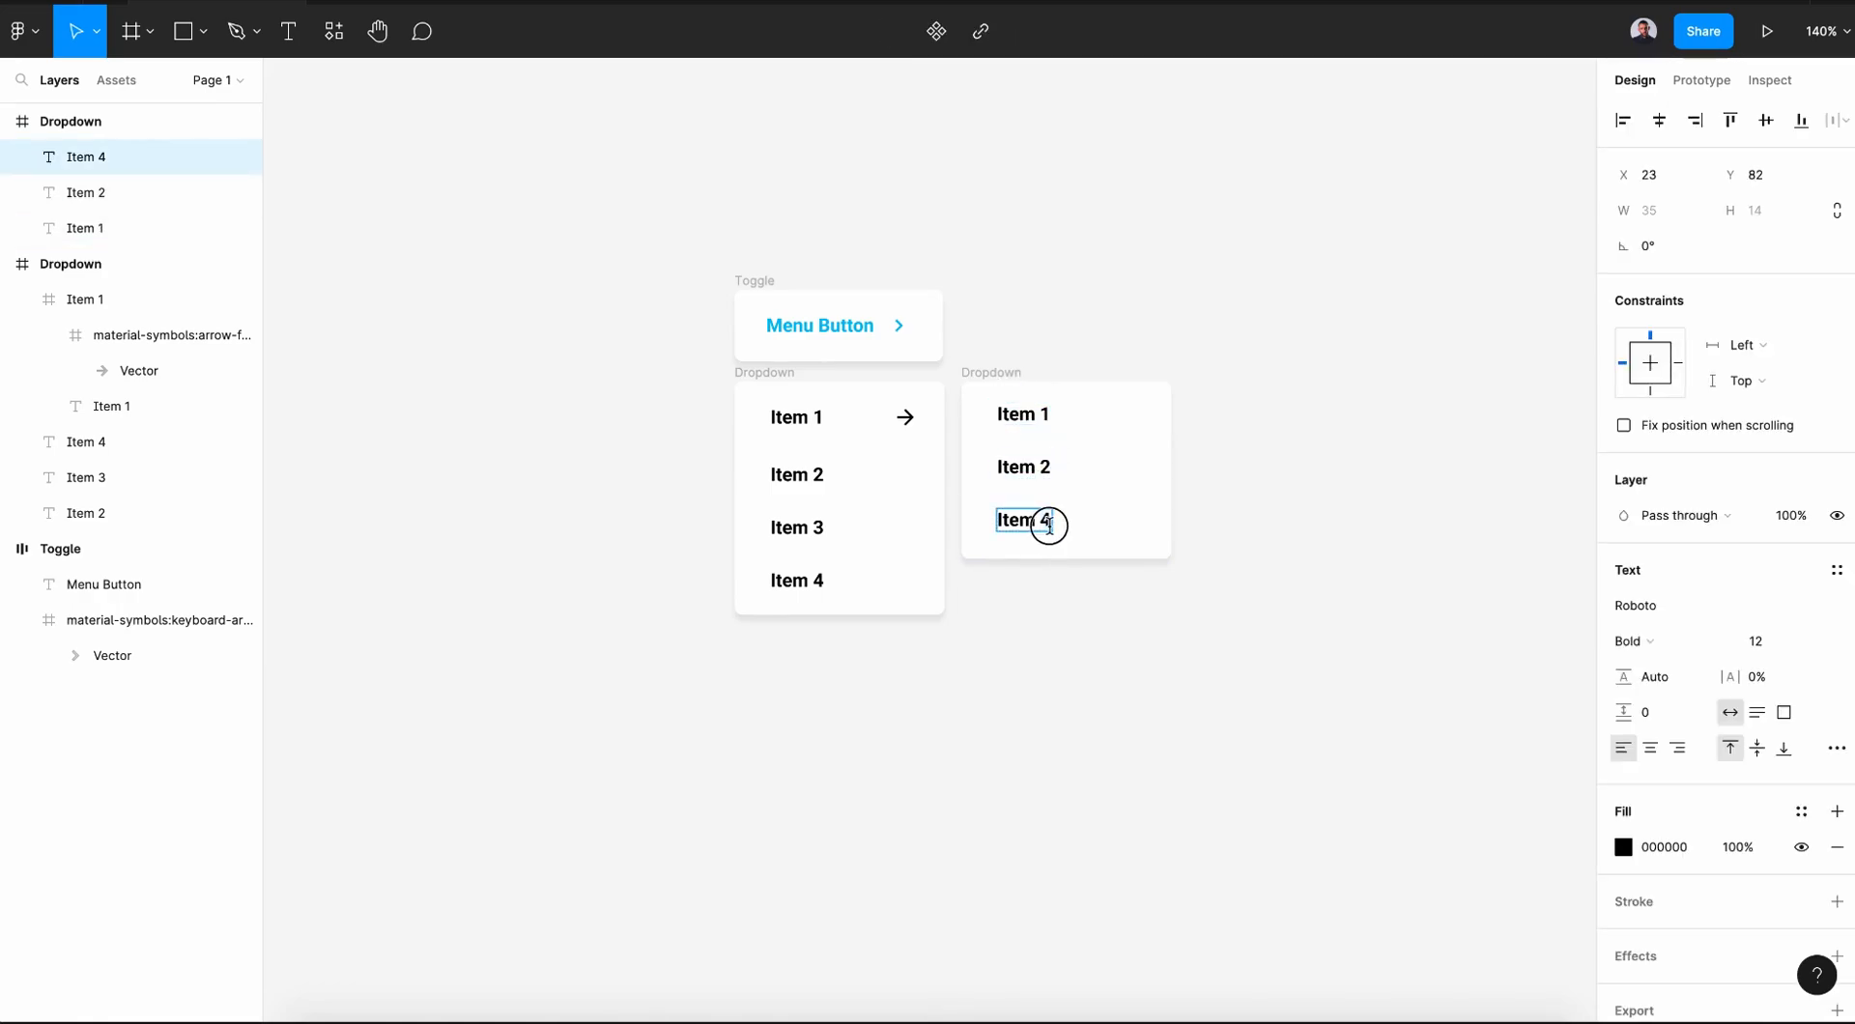
left_click(1087, 763)
- Move the copied Dropdown slightly closer to the original, to X -141, and rename it second-Dropdown
left_click(995, 375)
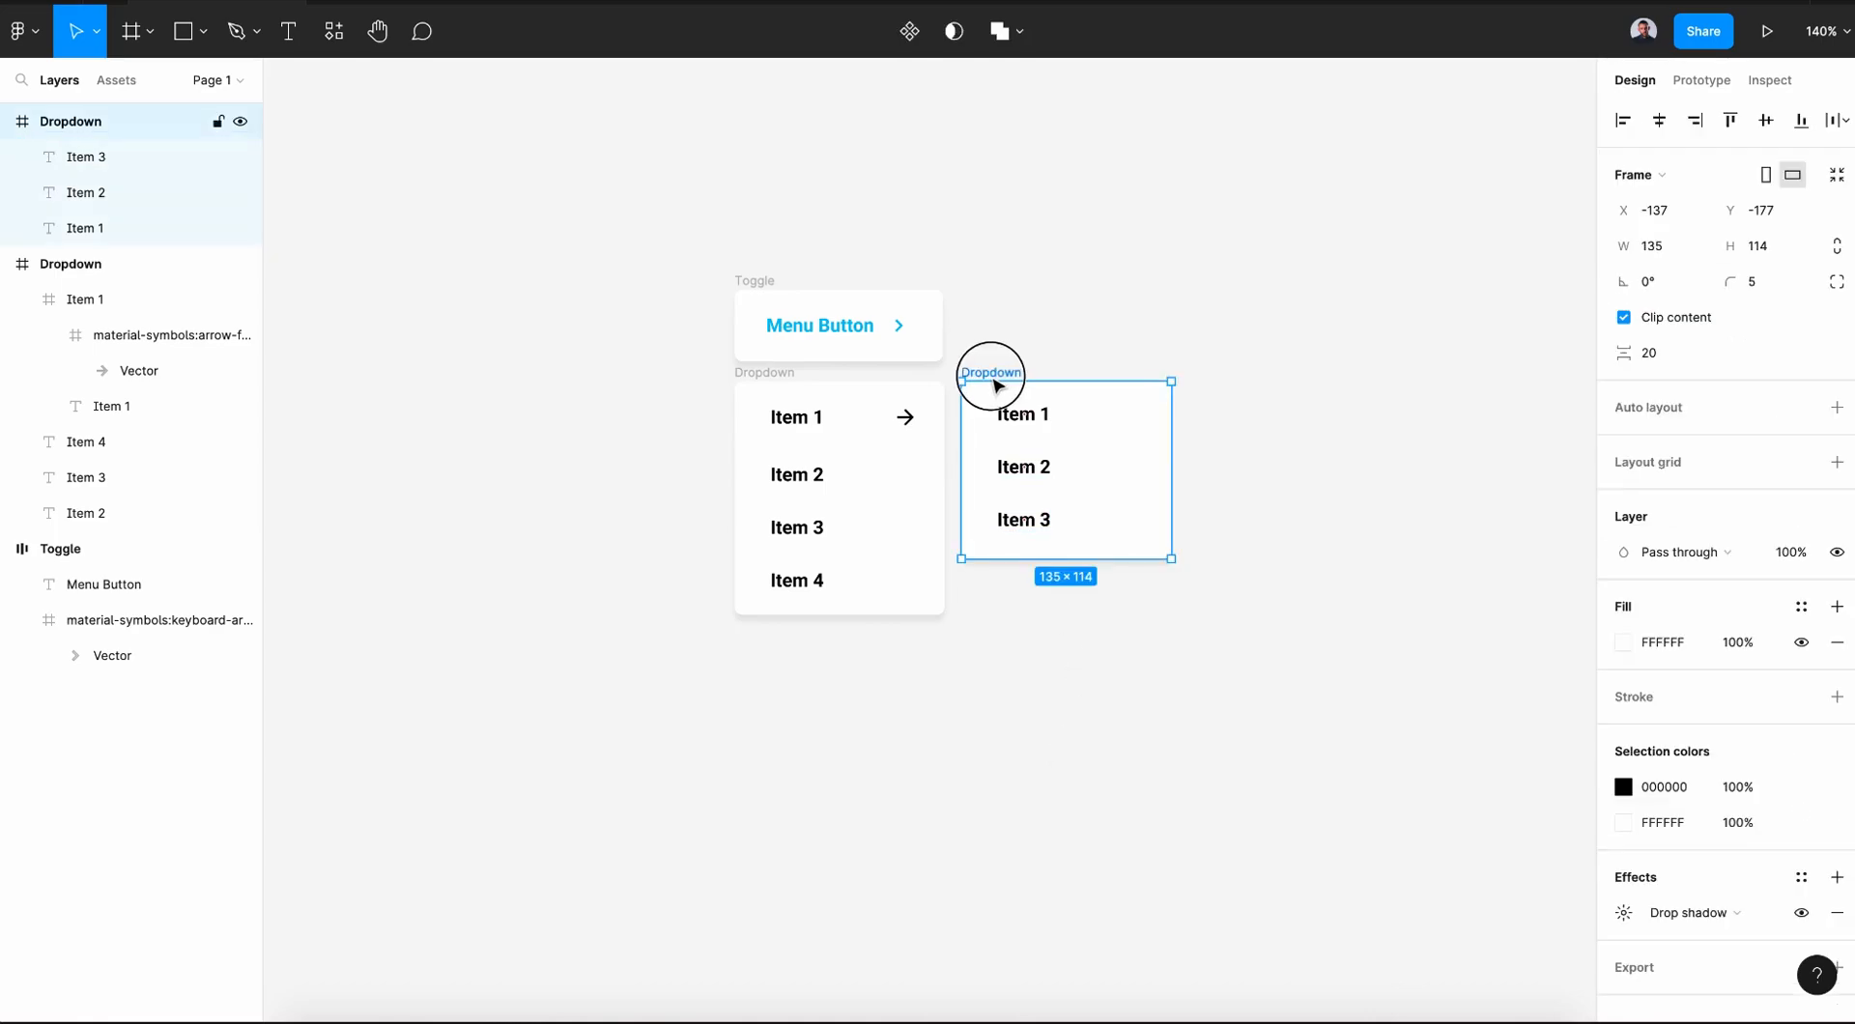
double_click(55, 123)
left_click(42, 123)
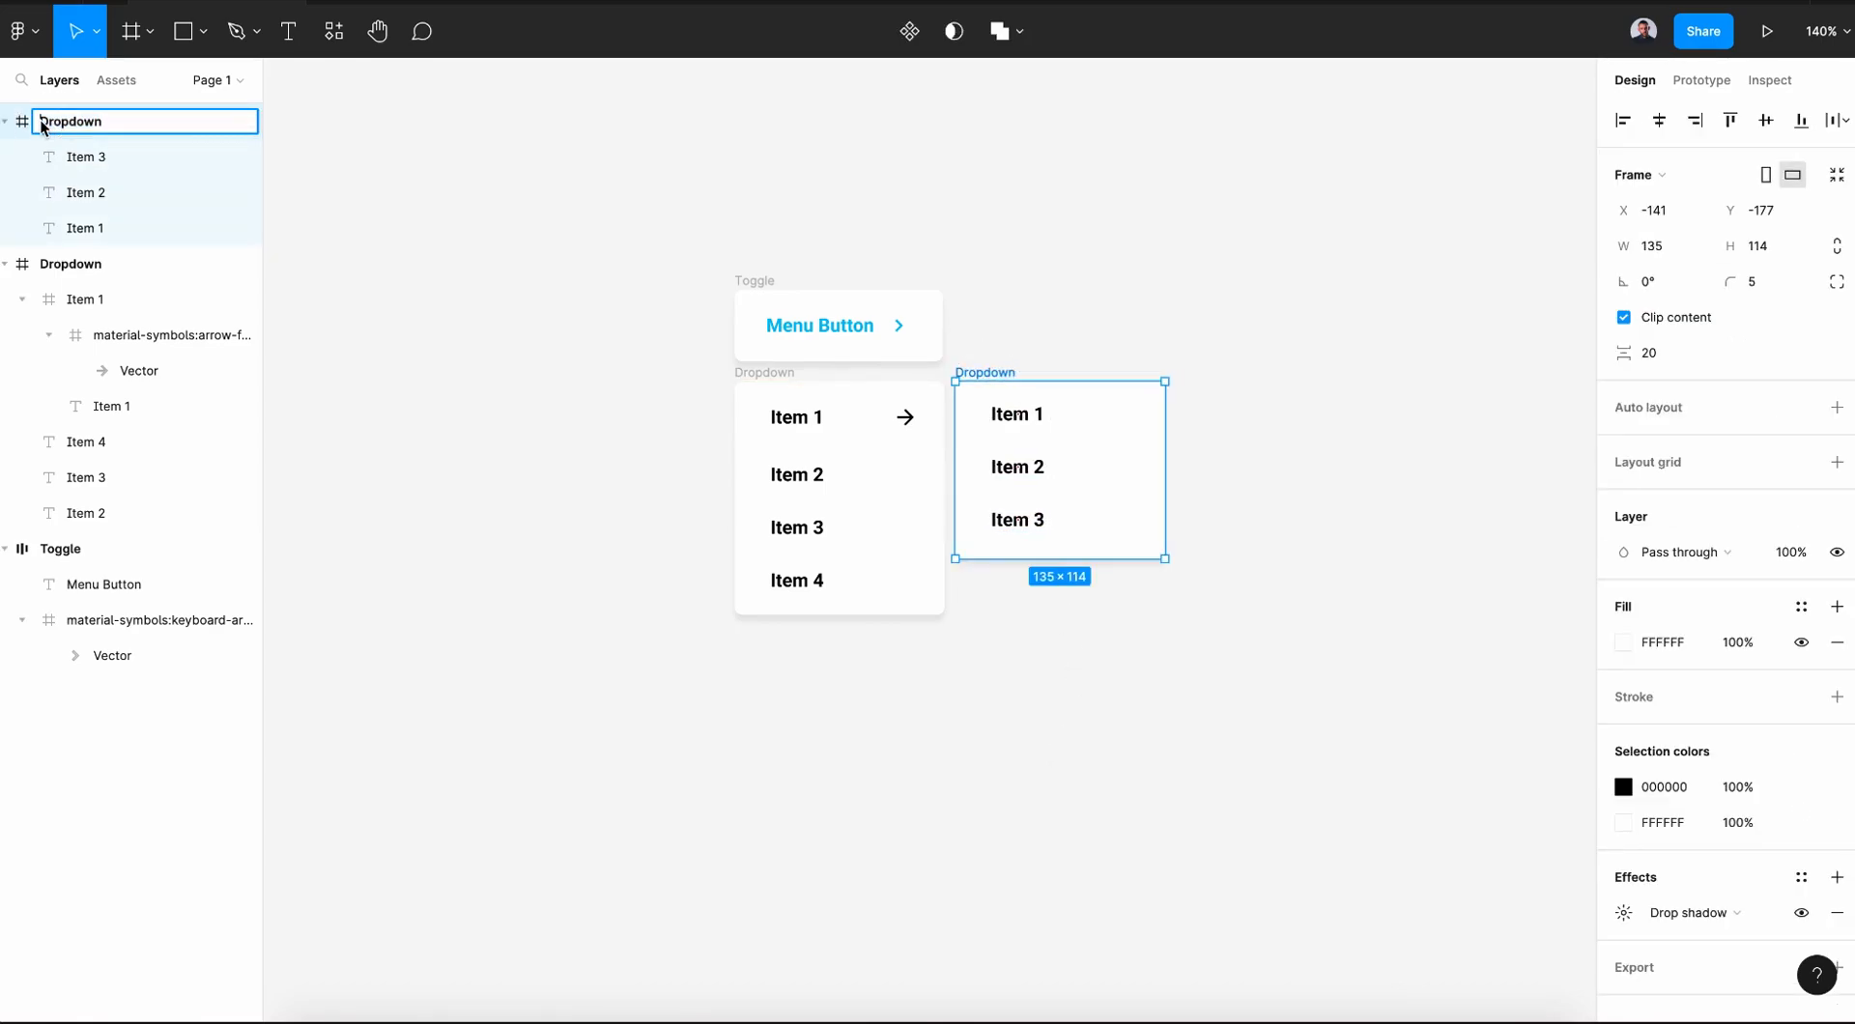
type("second-")
left_click(485, 423)
left_click(1006, 376)
left_click(919, 710)
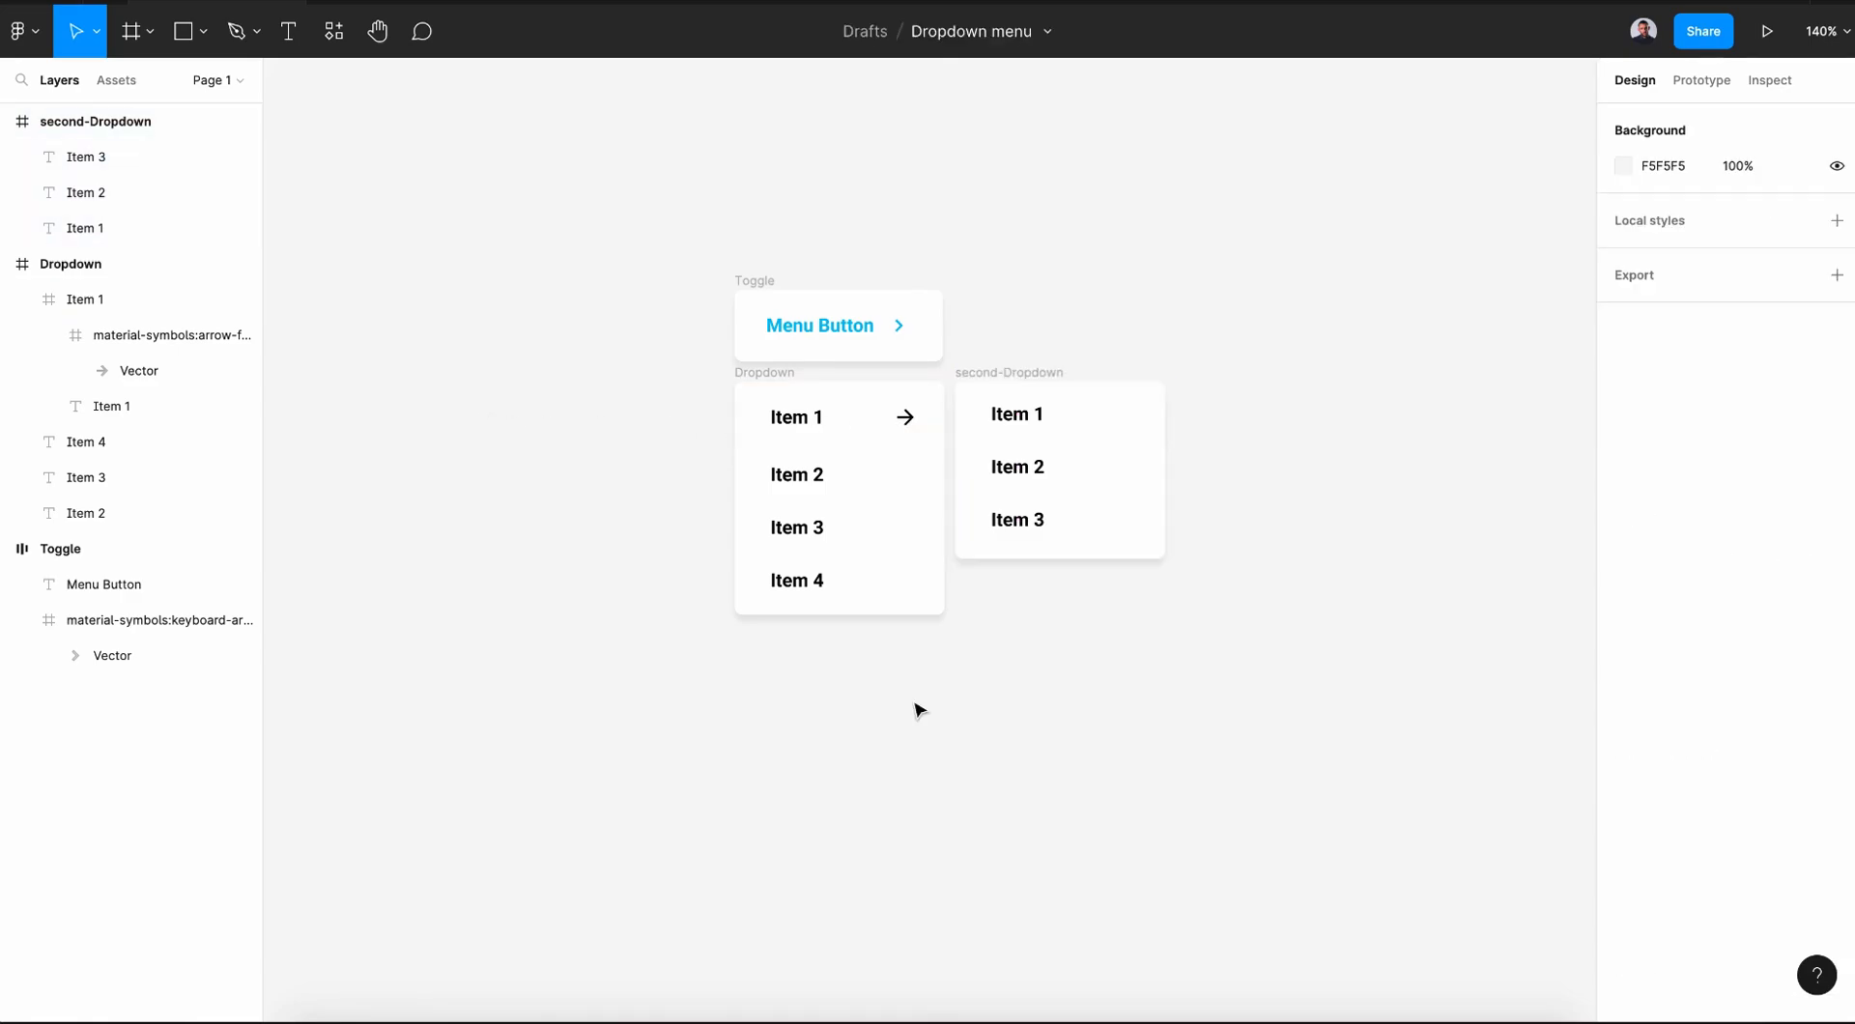
- Combine the Toggle, Dropdown and second-Dropdown frames into one component and add a second variant to it
left_click_drag(614, 208, 1225, 708)
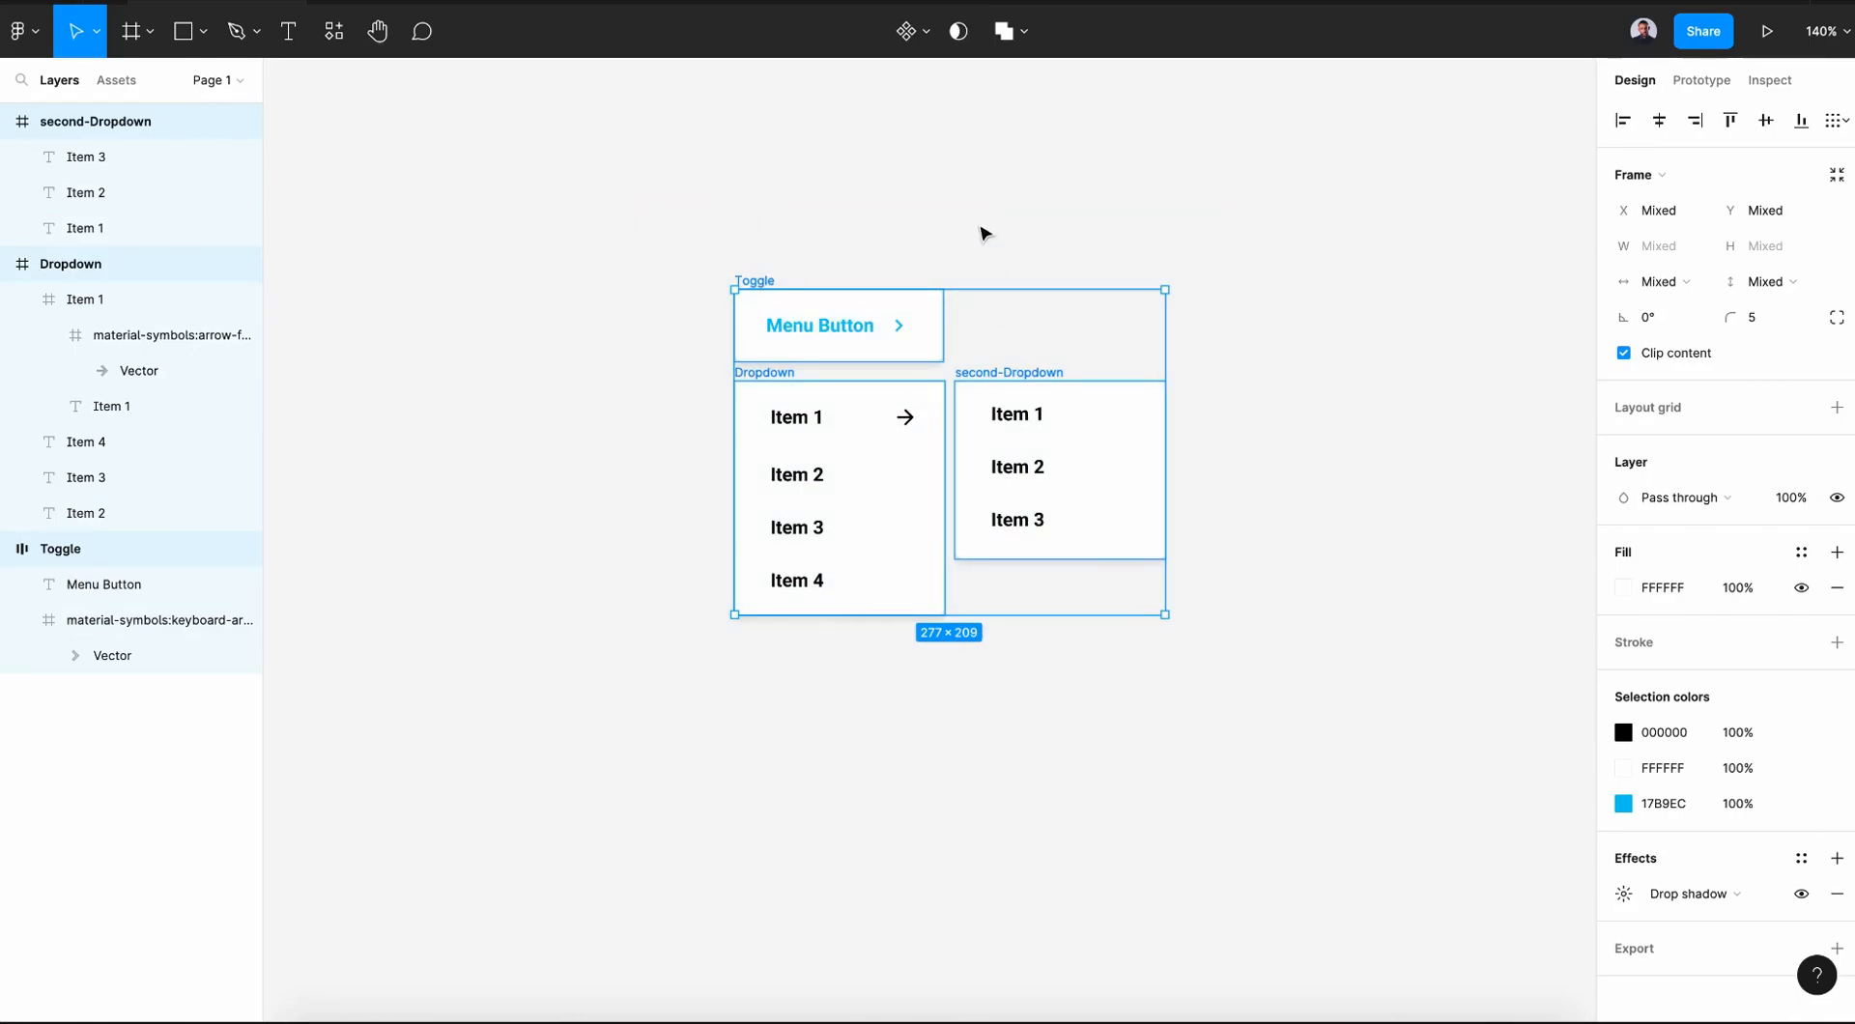
left_click(923, 39)
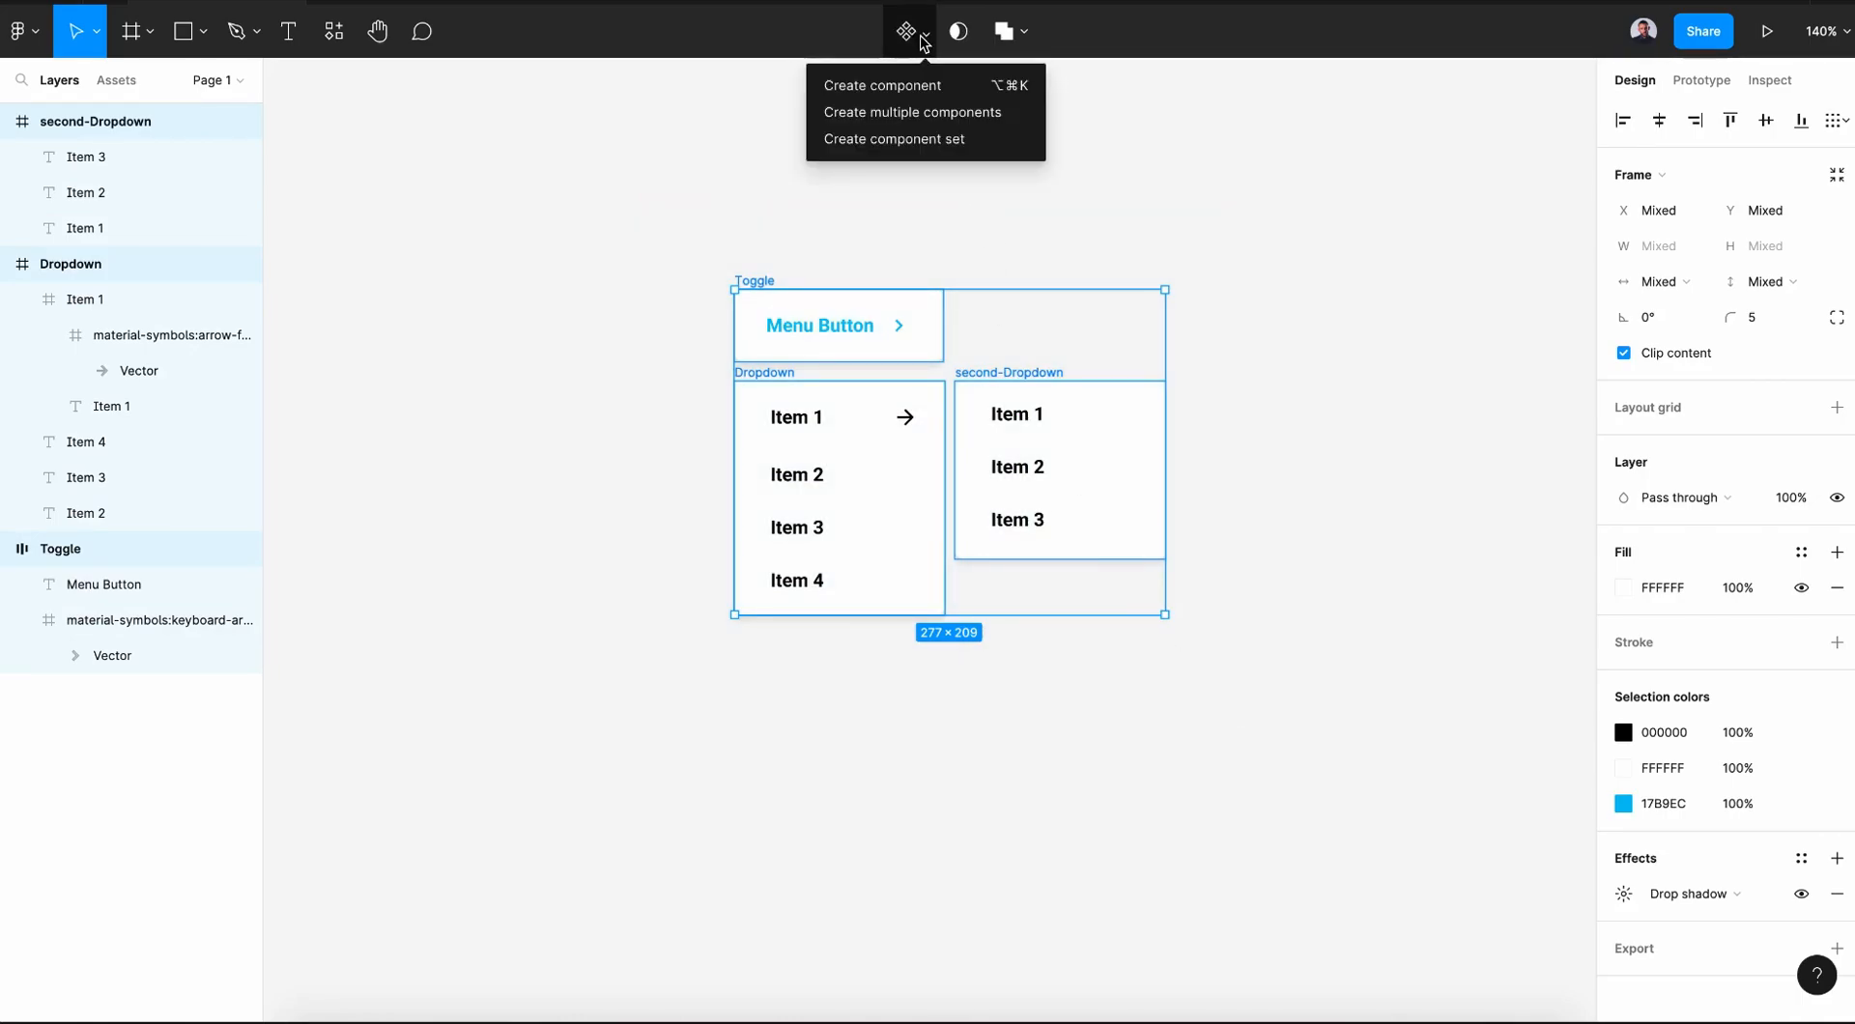
left_click(909, 87)
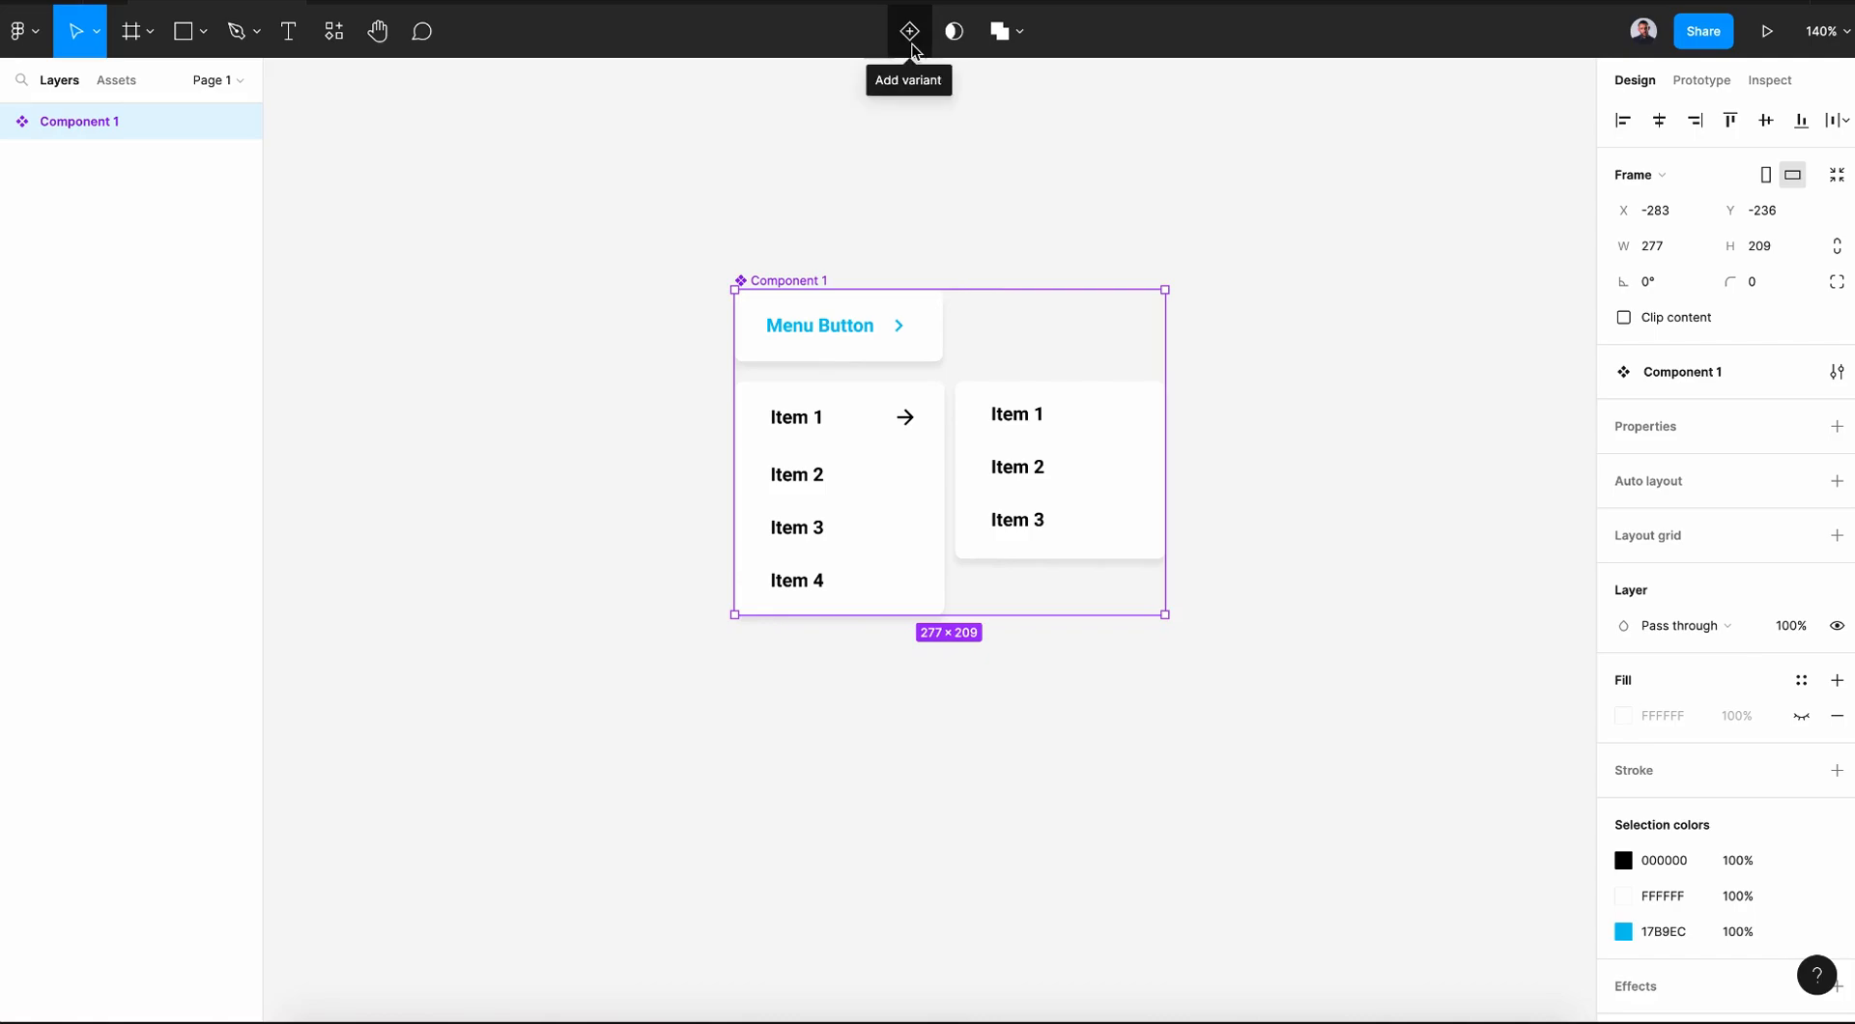
left_click(912, 46)
key("Escape")
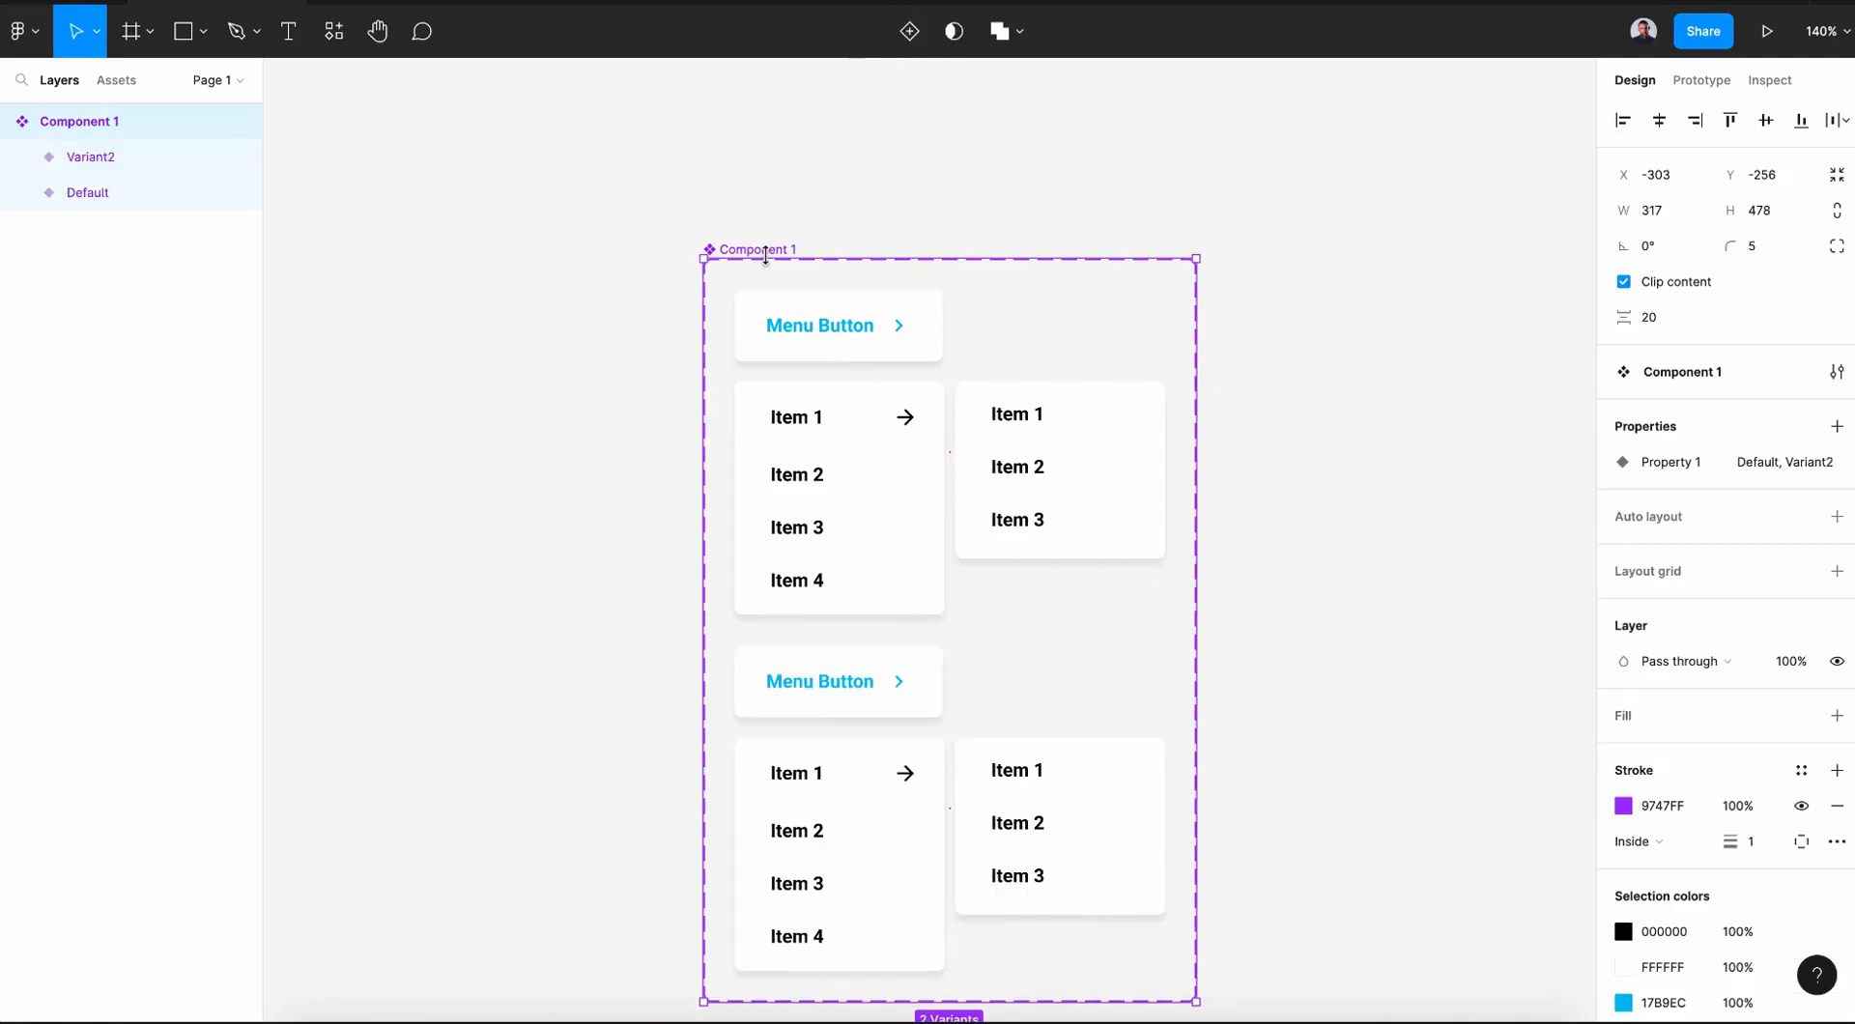
- Resize the component set to 1085 × 319 and place the second variant beside the Default one
scroll(766, 260, "right", 5)
left_click_drag(854, 394, 1486, 401)
left_click_drag(527, 539, 992, 194)
scroll(992, 194, "down", 5)
- Hide the Dropdown and second-Dropdown frames in the Default variant
left_click(828, 413)
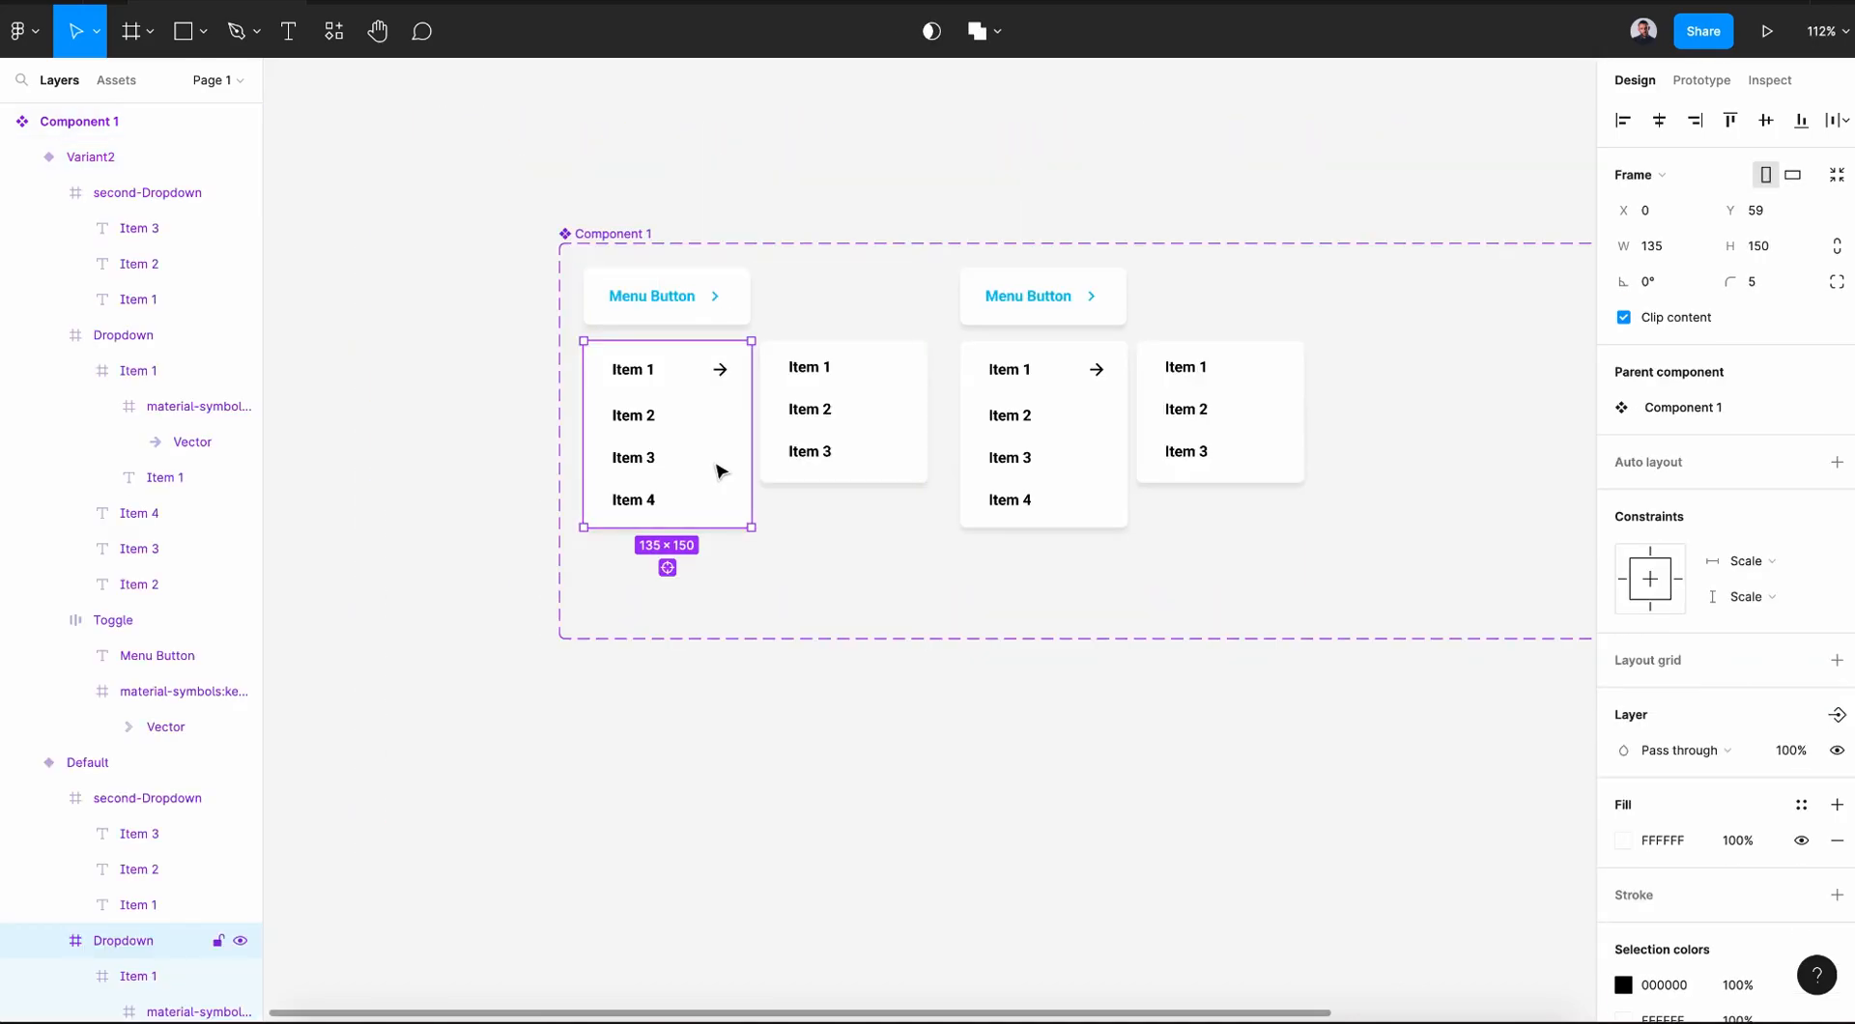
left_click(242, 942)
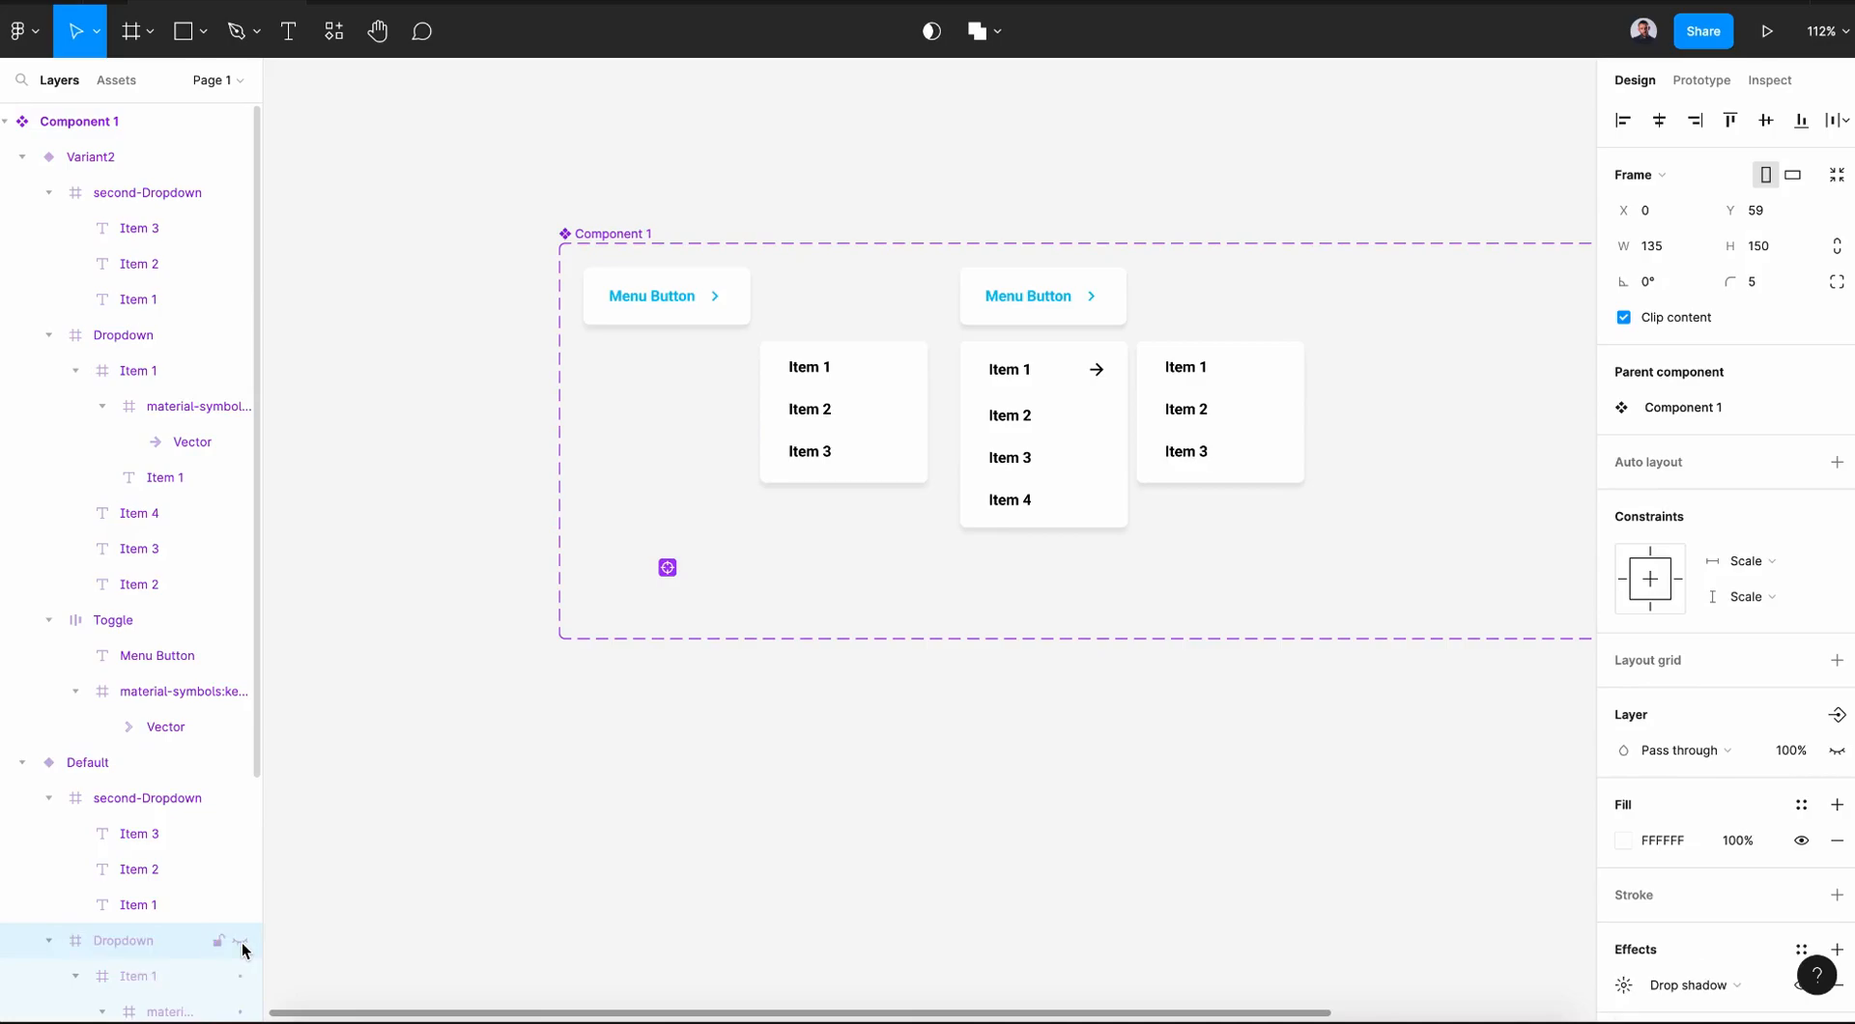
left_click(145, 798)
left_click(240, 798)
left_click(824, 762)
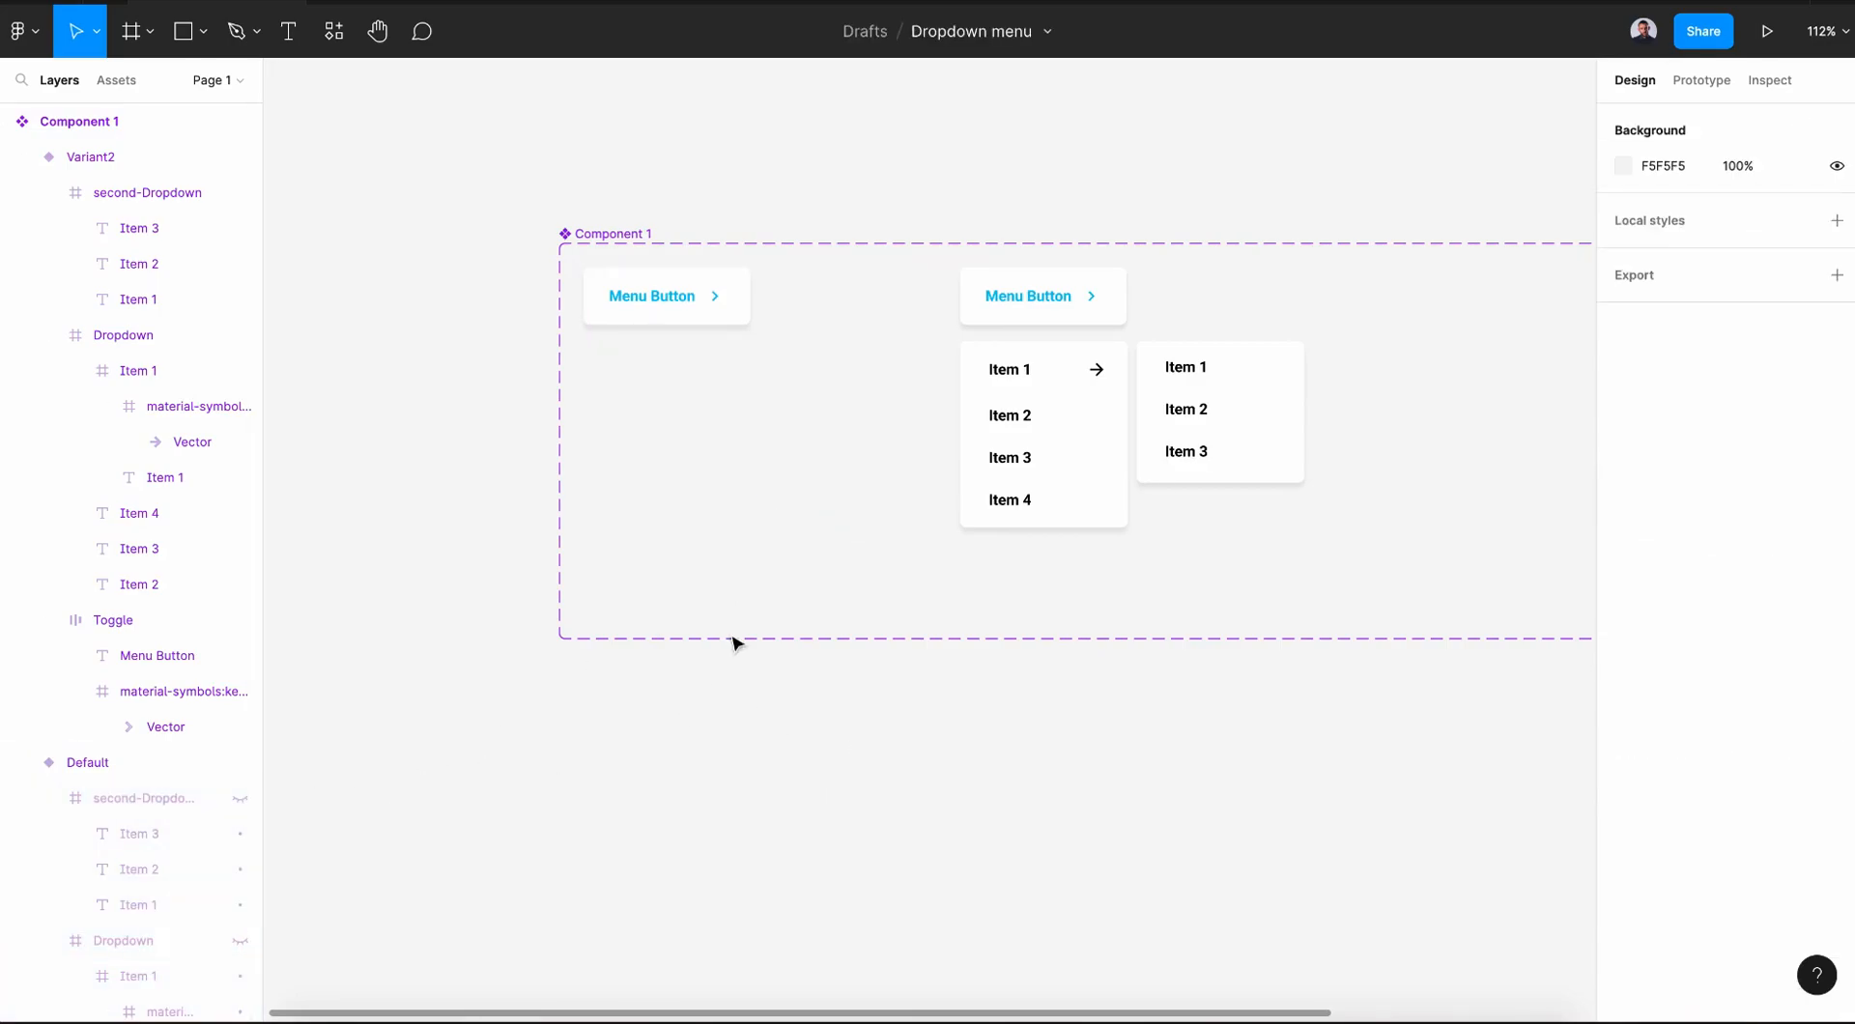
- Resize the Default variant to fit its Menu Button toggle, 134 × 46
double_click(670, 312)
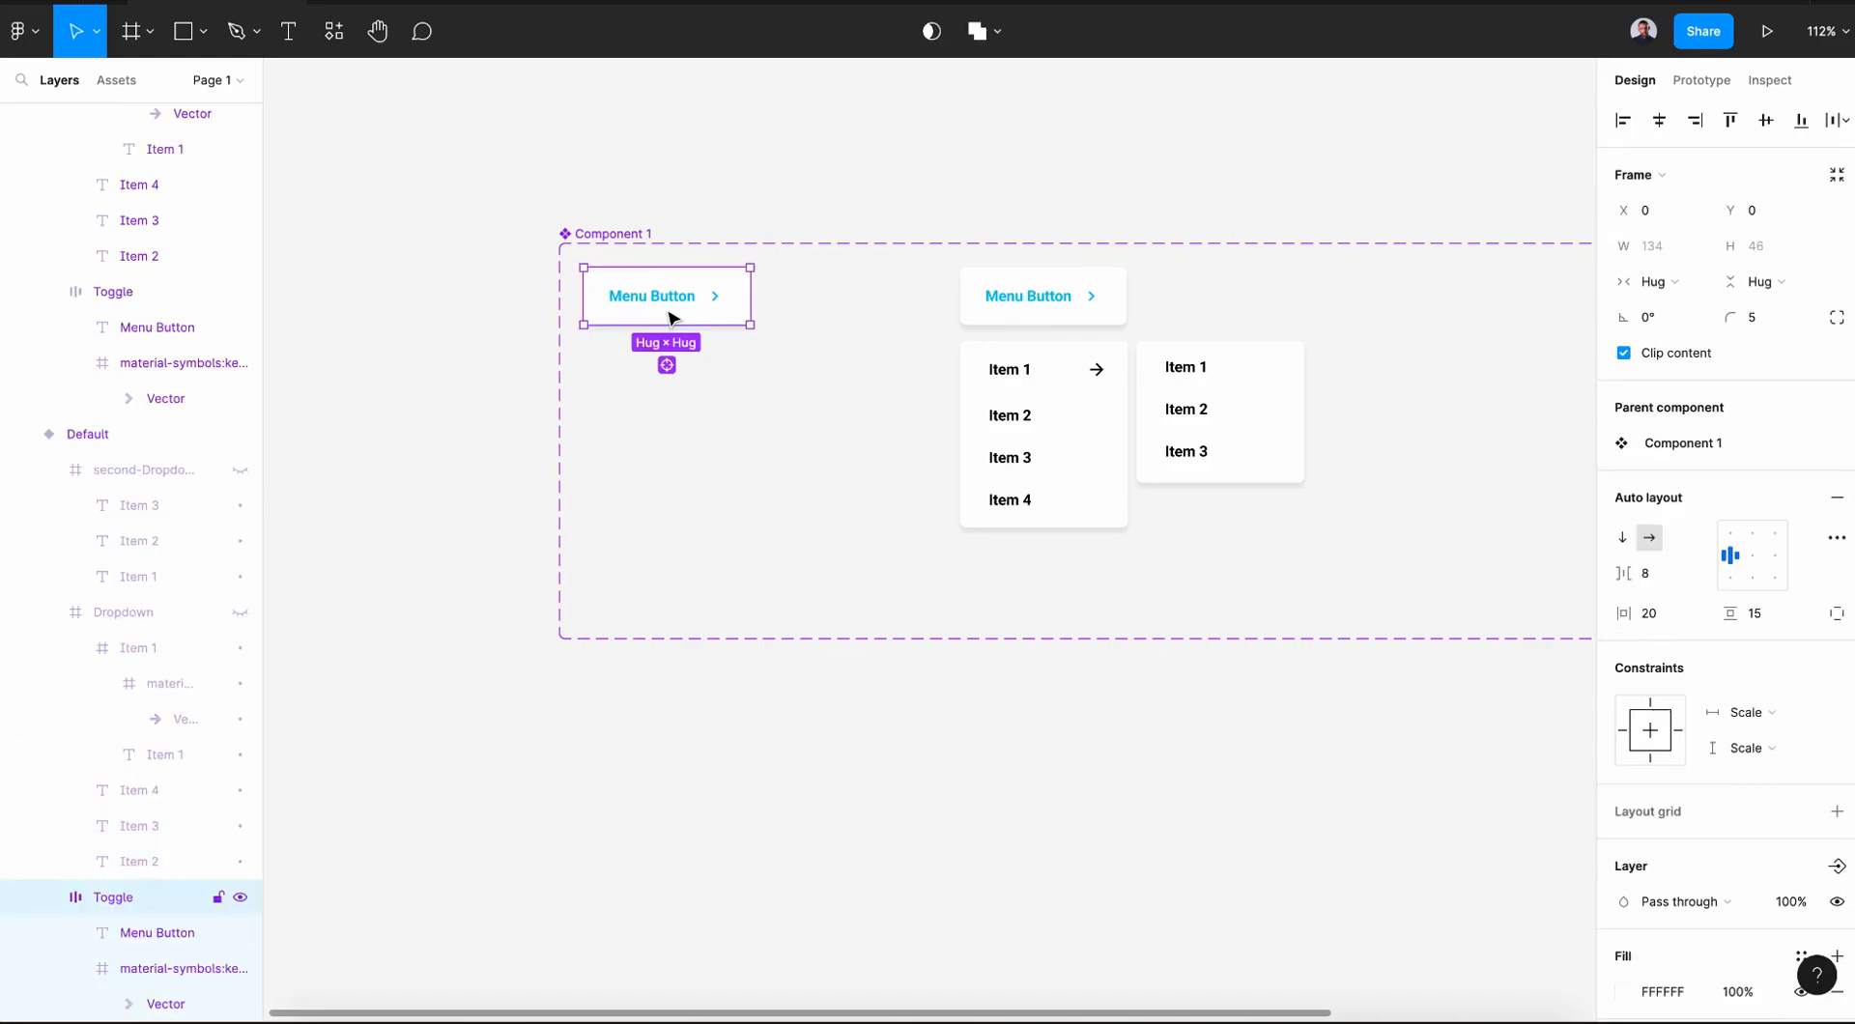
left_click(652, 394)
left_click(1835, 175)
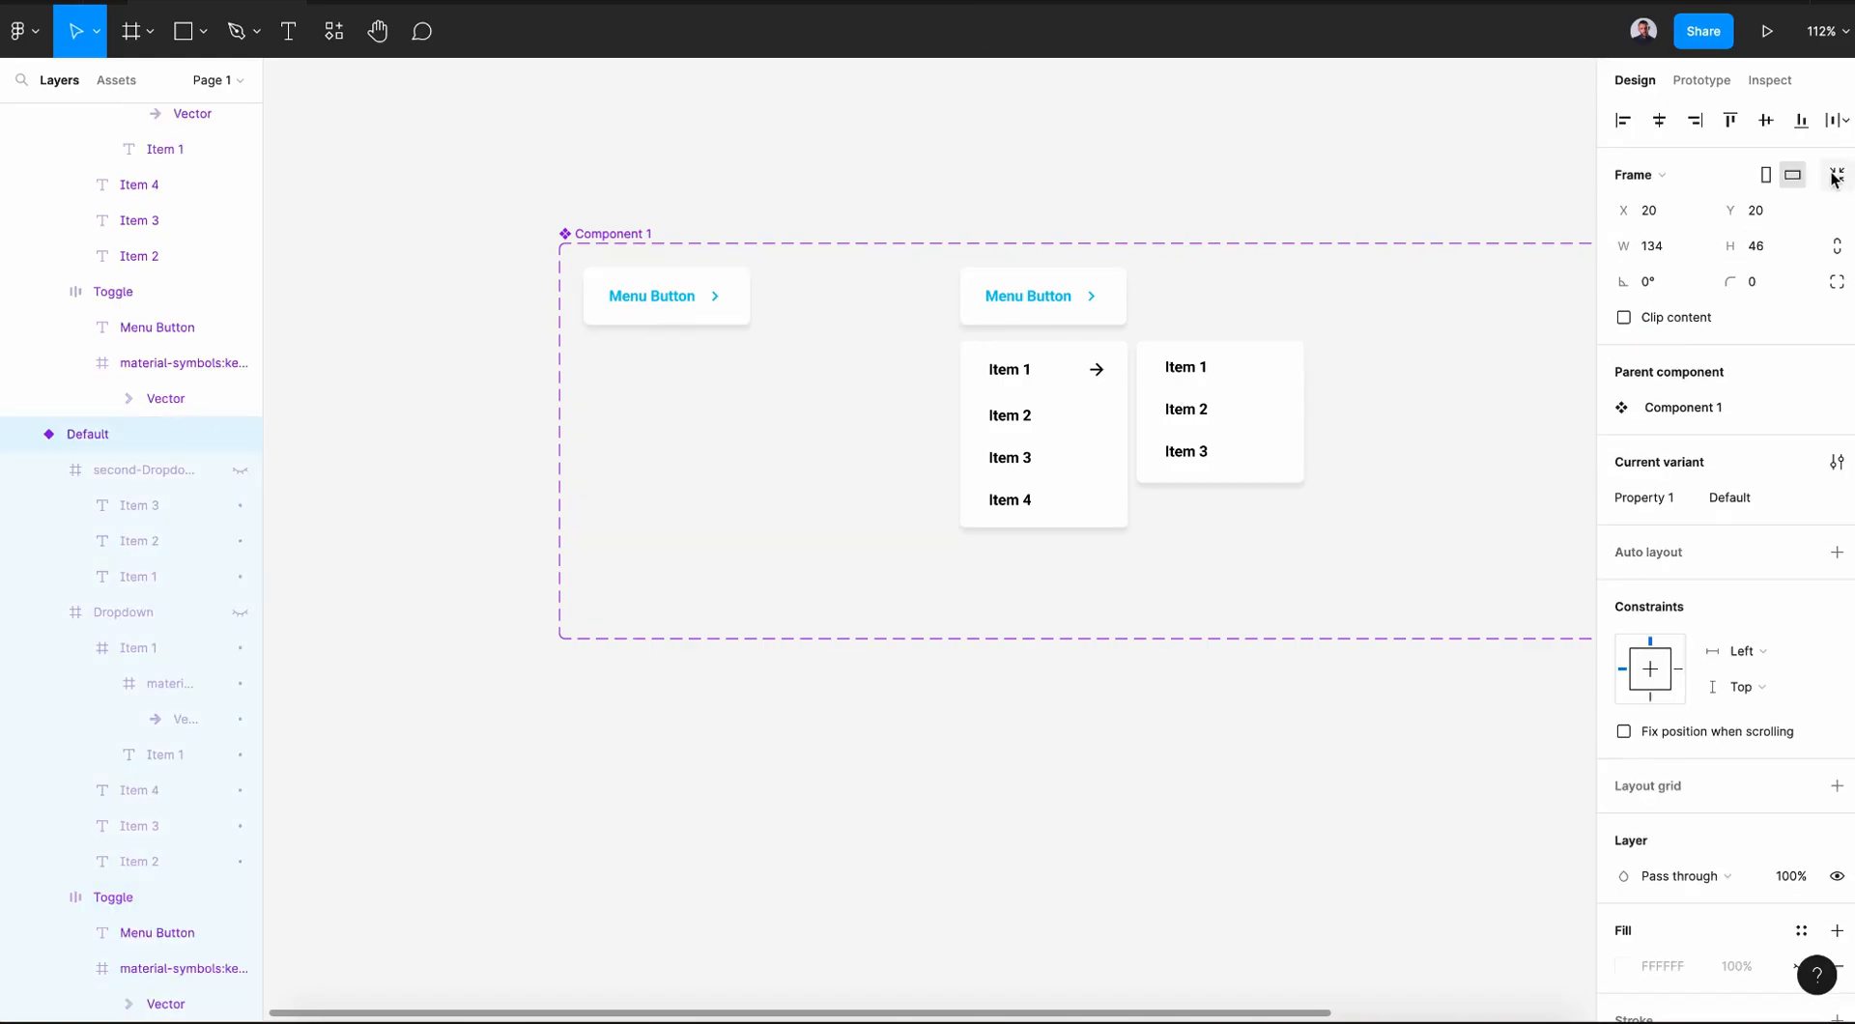
- Rename the component set as Dropdown menu
left_click(1229, 420)
scroll(1229, 422, "right", 1)
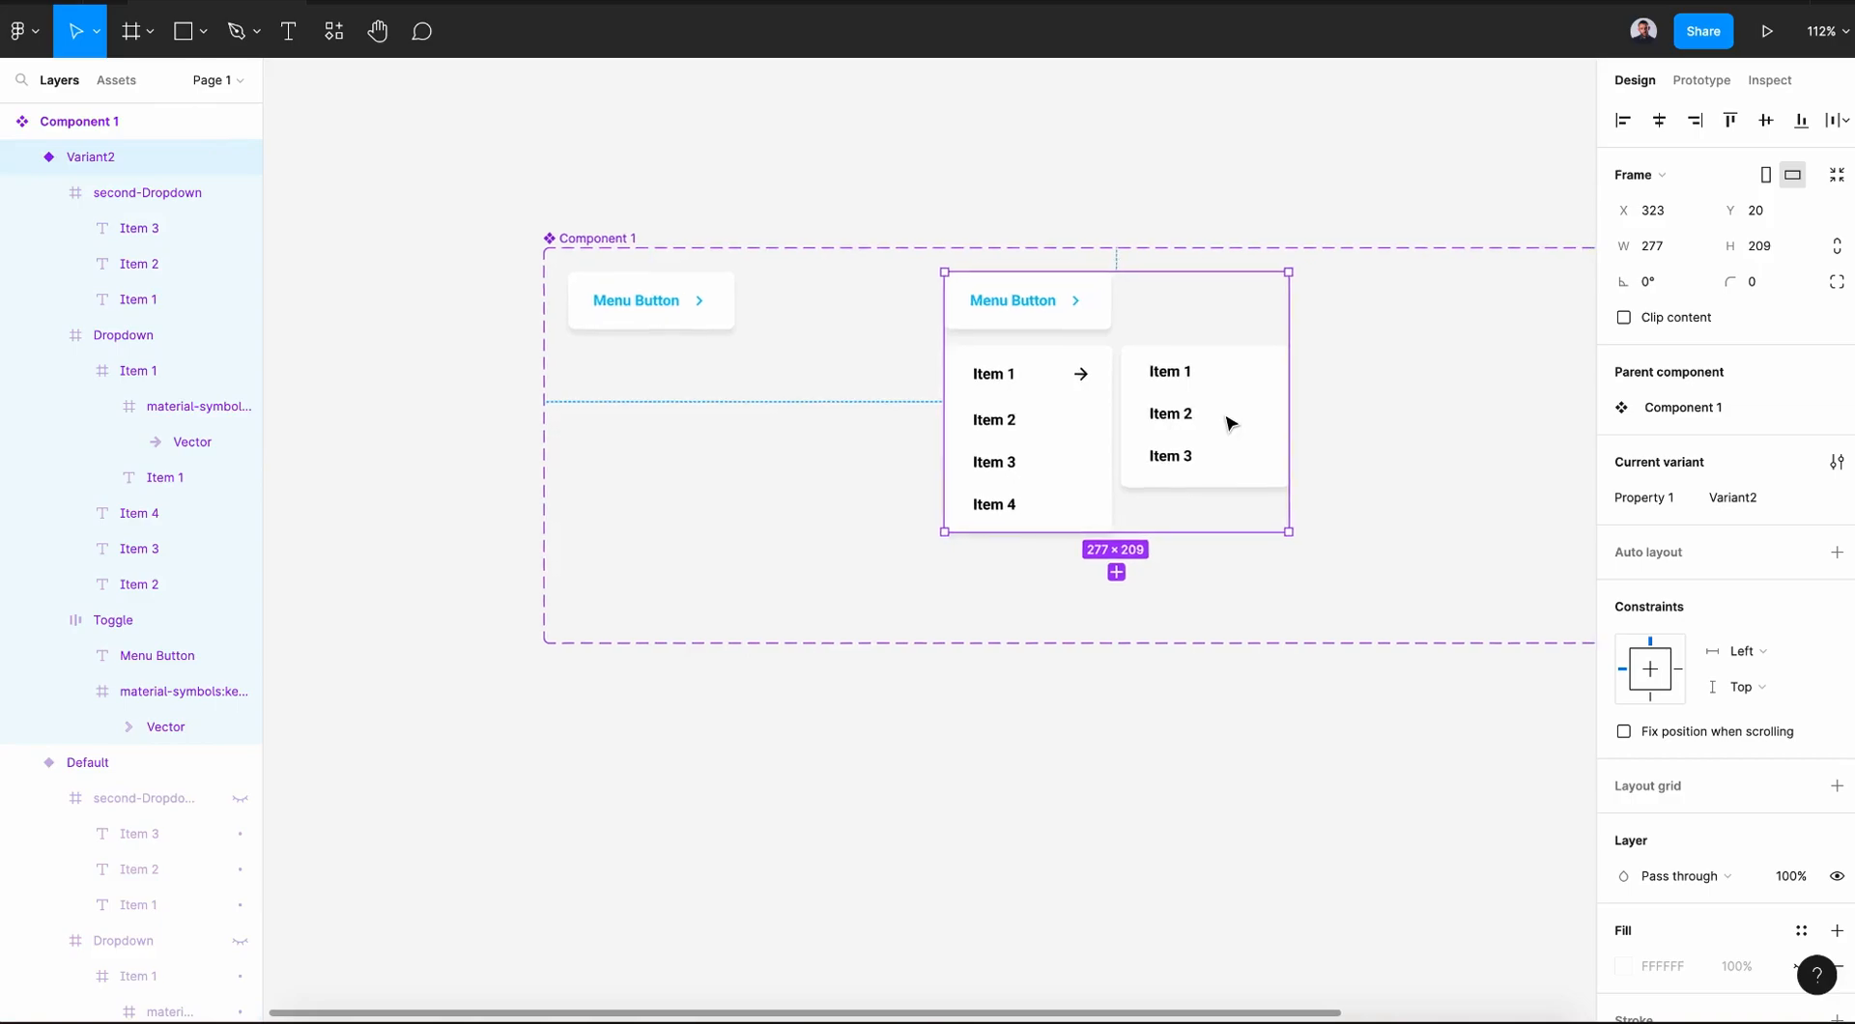
scroll(1229, 422, "right", 2)
key("Tab")
left_click(410, 282)
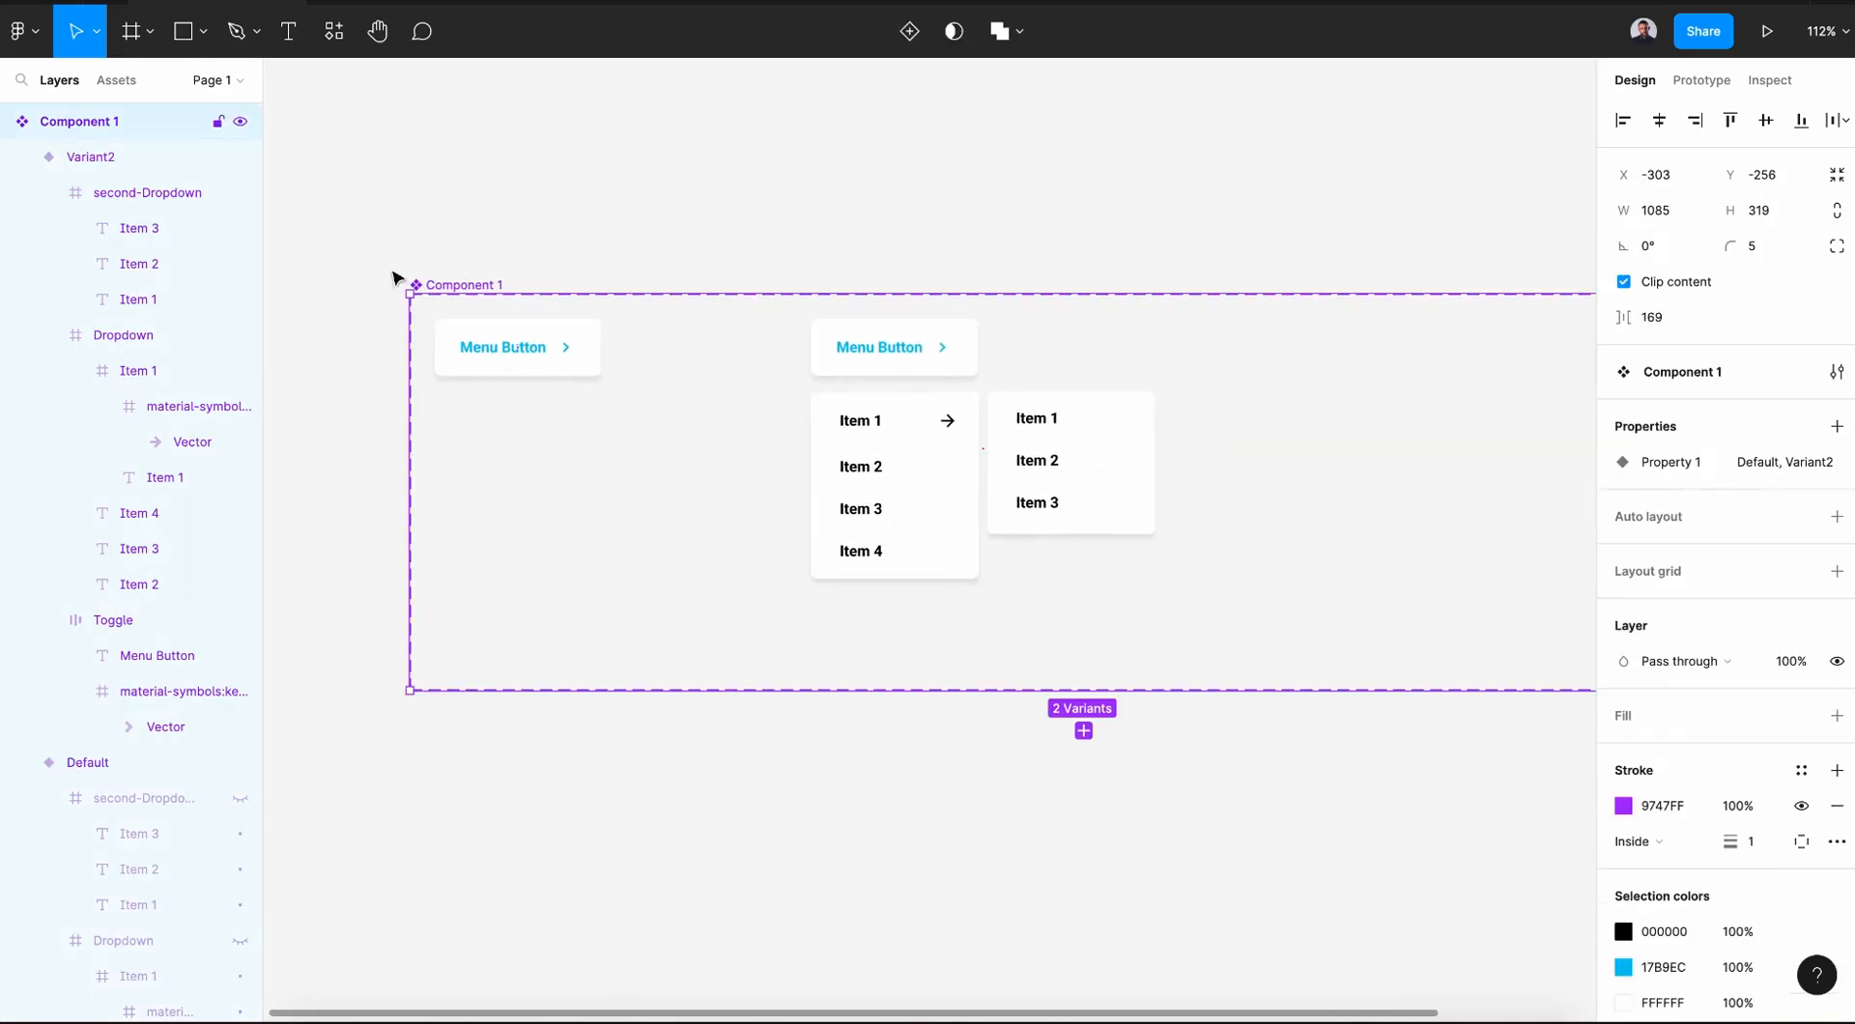
double_click(114, 133)
type("Dr")
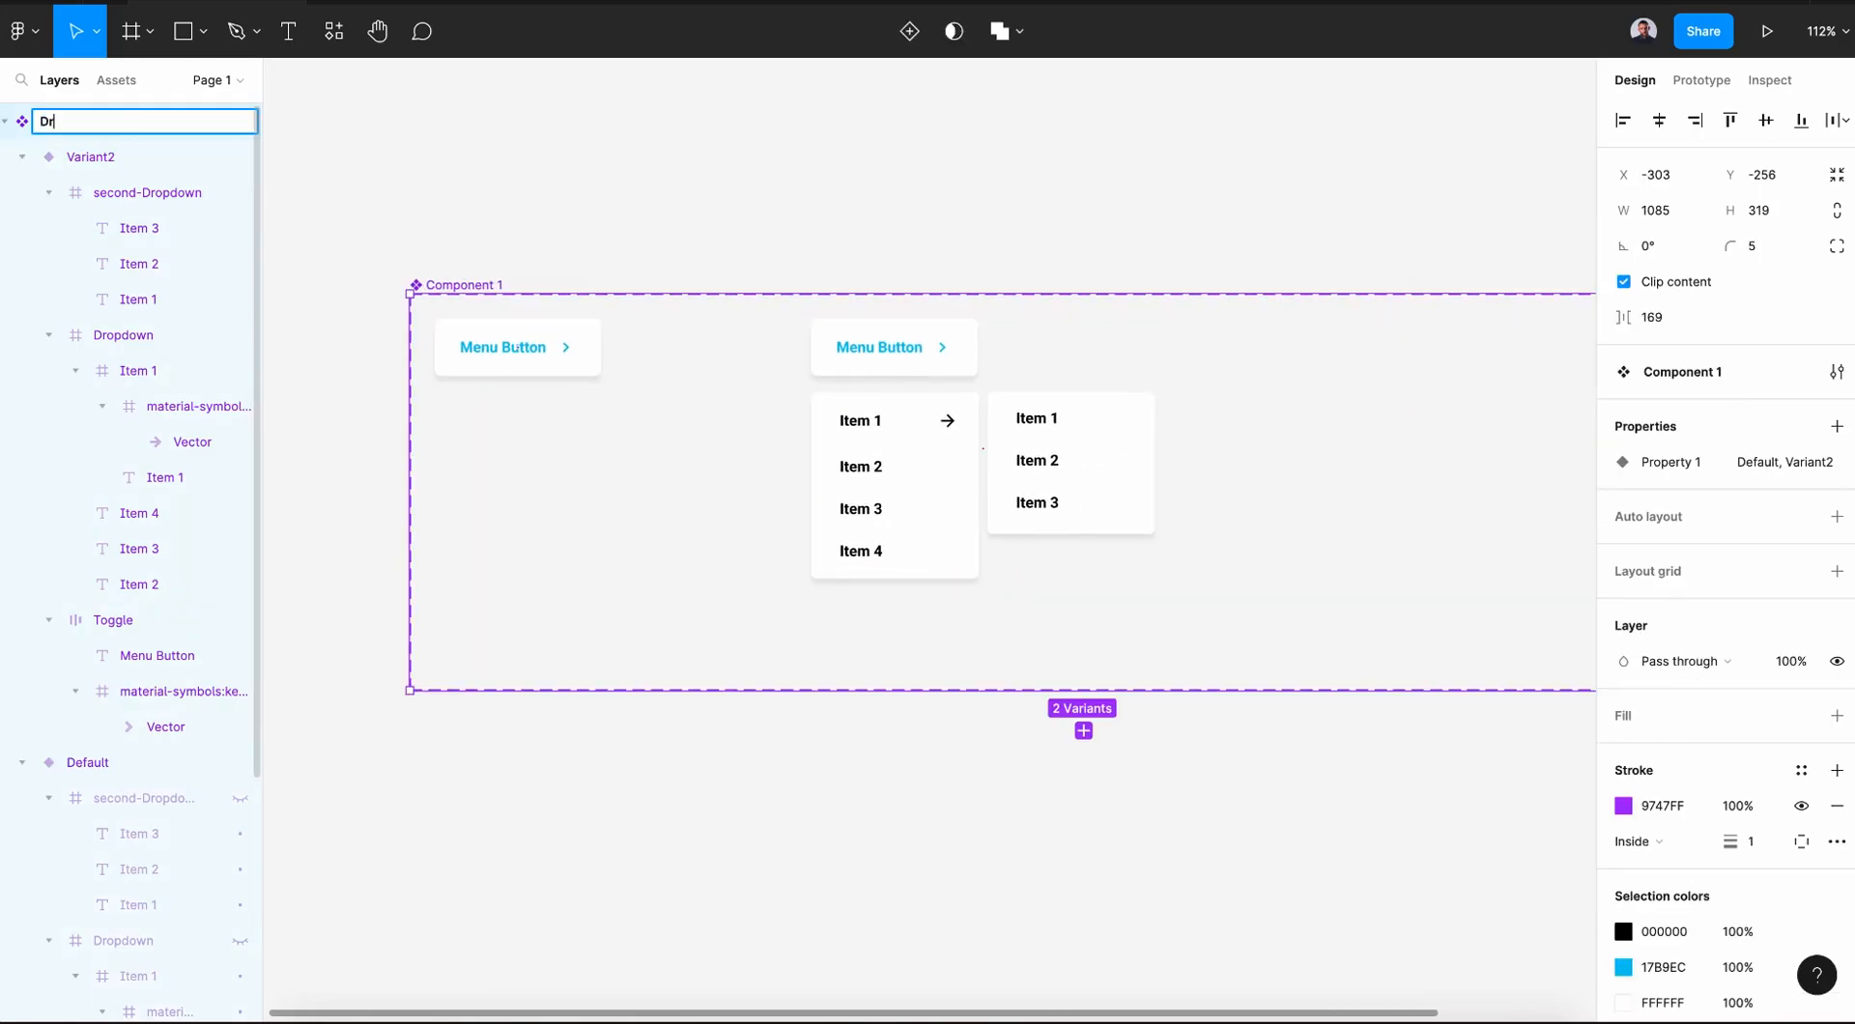
type("opdown menu")
key("Return")
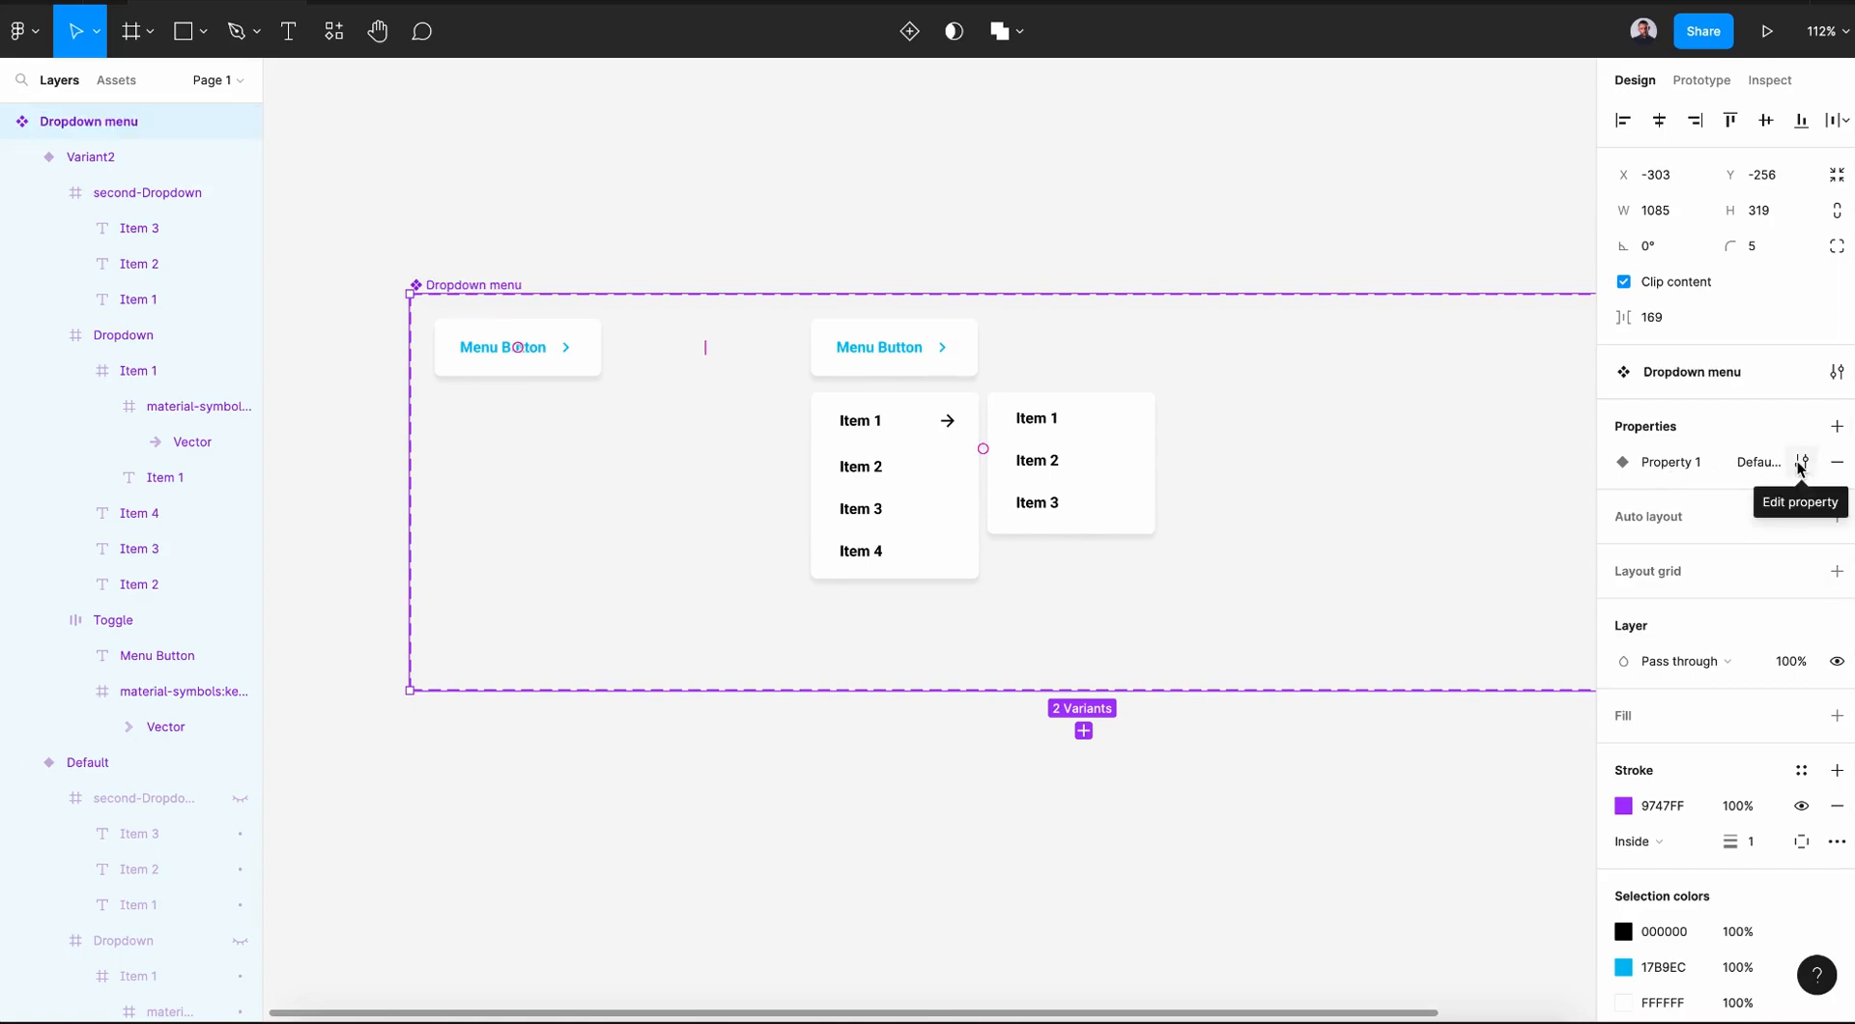
- Rename the component set's variant property as States
left_click(1802, 466)
type("State")
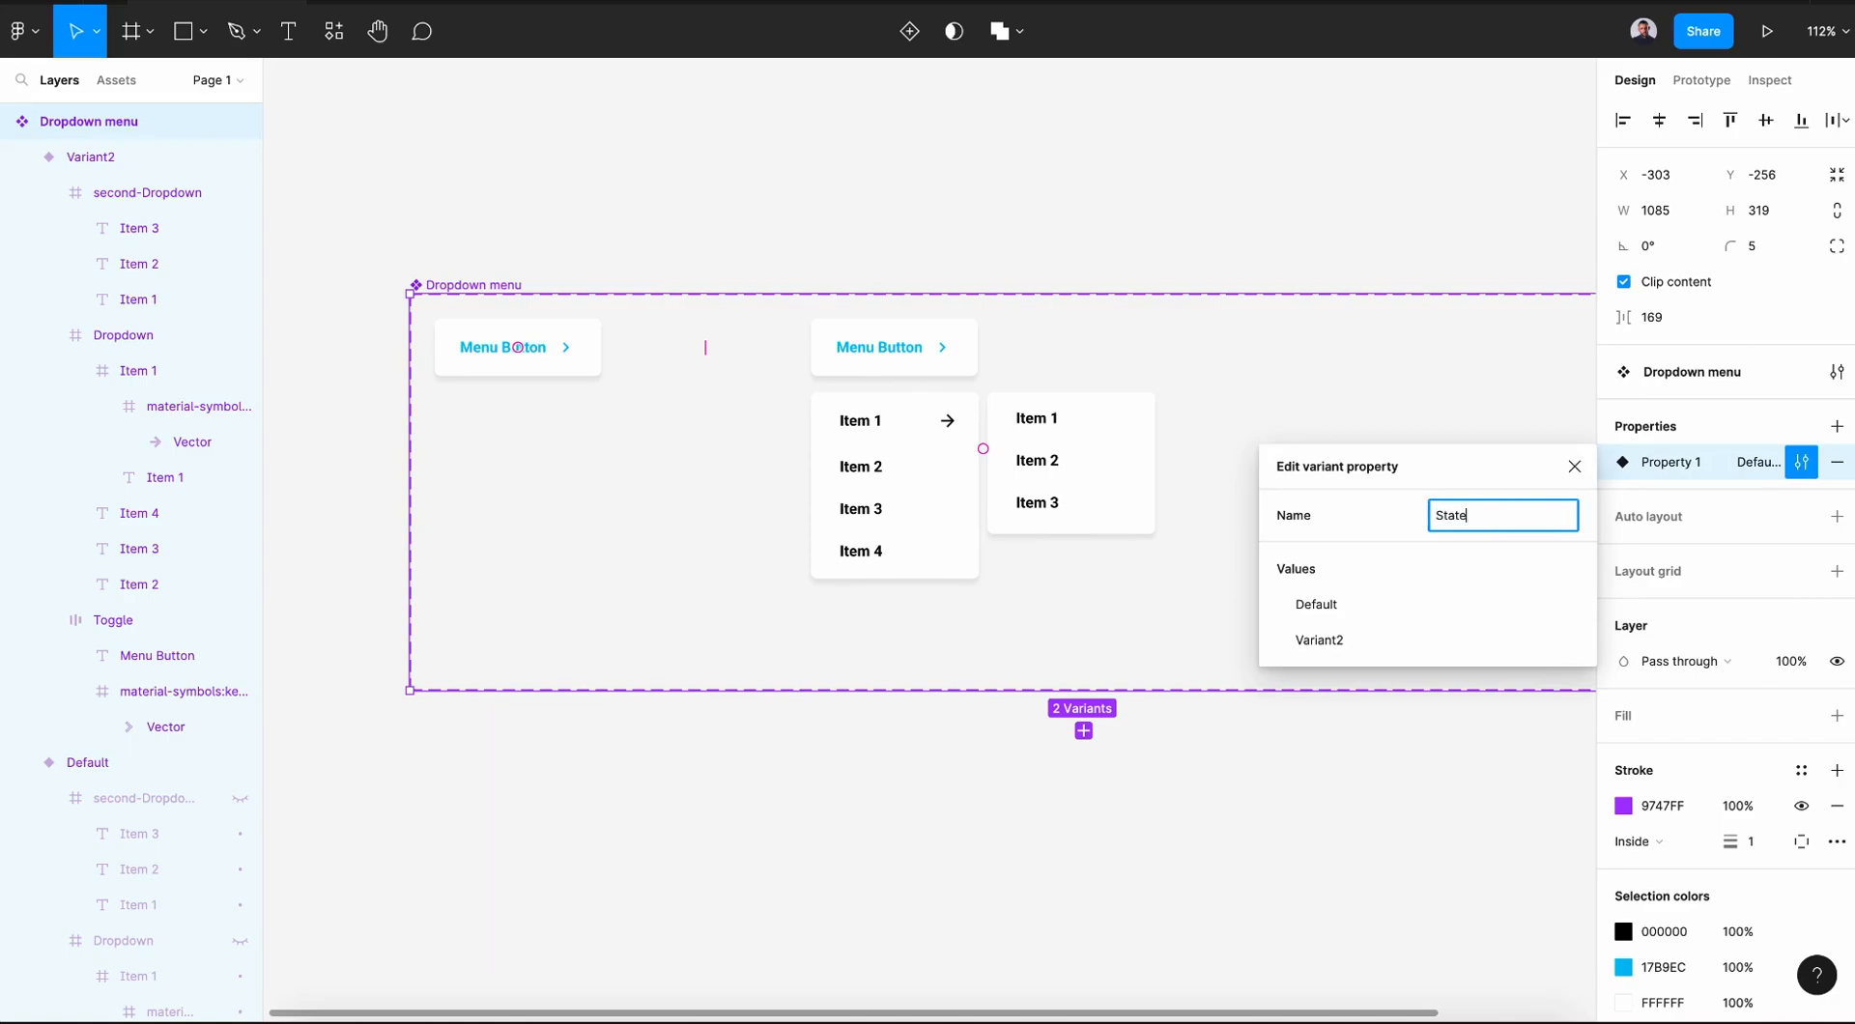
type("s")
key("Return")
- Set the States value of the toggle-only variant to Close and of the variant with visible dropdowns to Enabled
left_click(517, 346)
left_click(1736, 498)
type("Close")
left_click(1047, 460)
left_click(1756, 497)
type("Enabled")
key("Return")
- Change the white fill of the Enabled variant's Toggle to the pale cyan EDFBFE
left_click(859, 358)
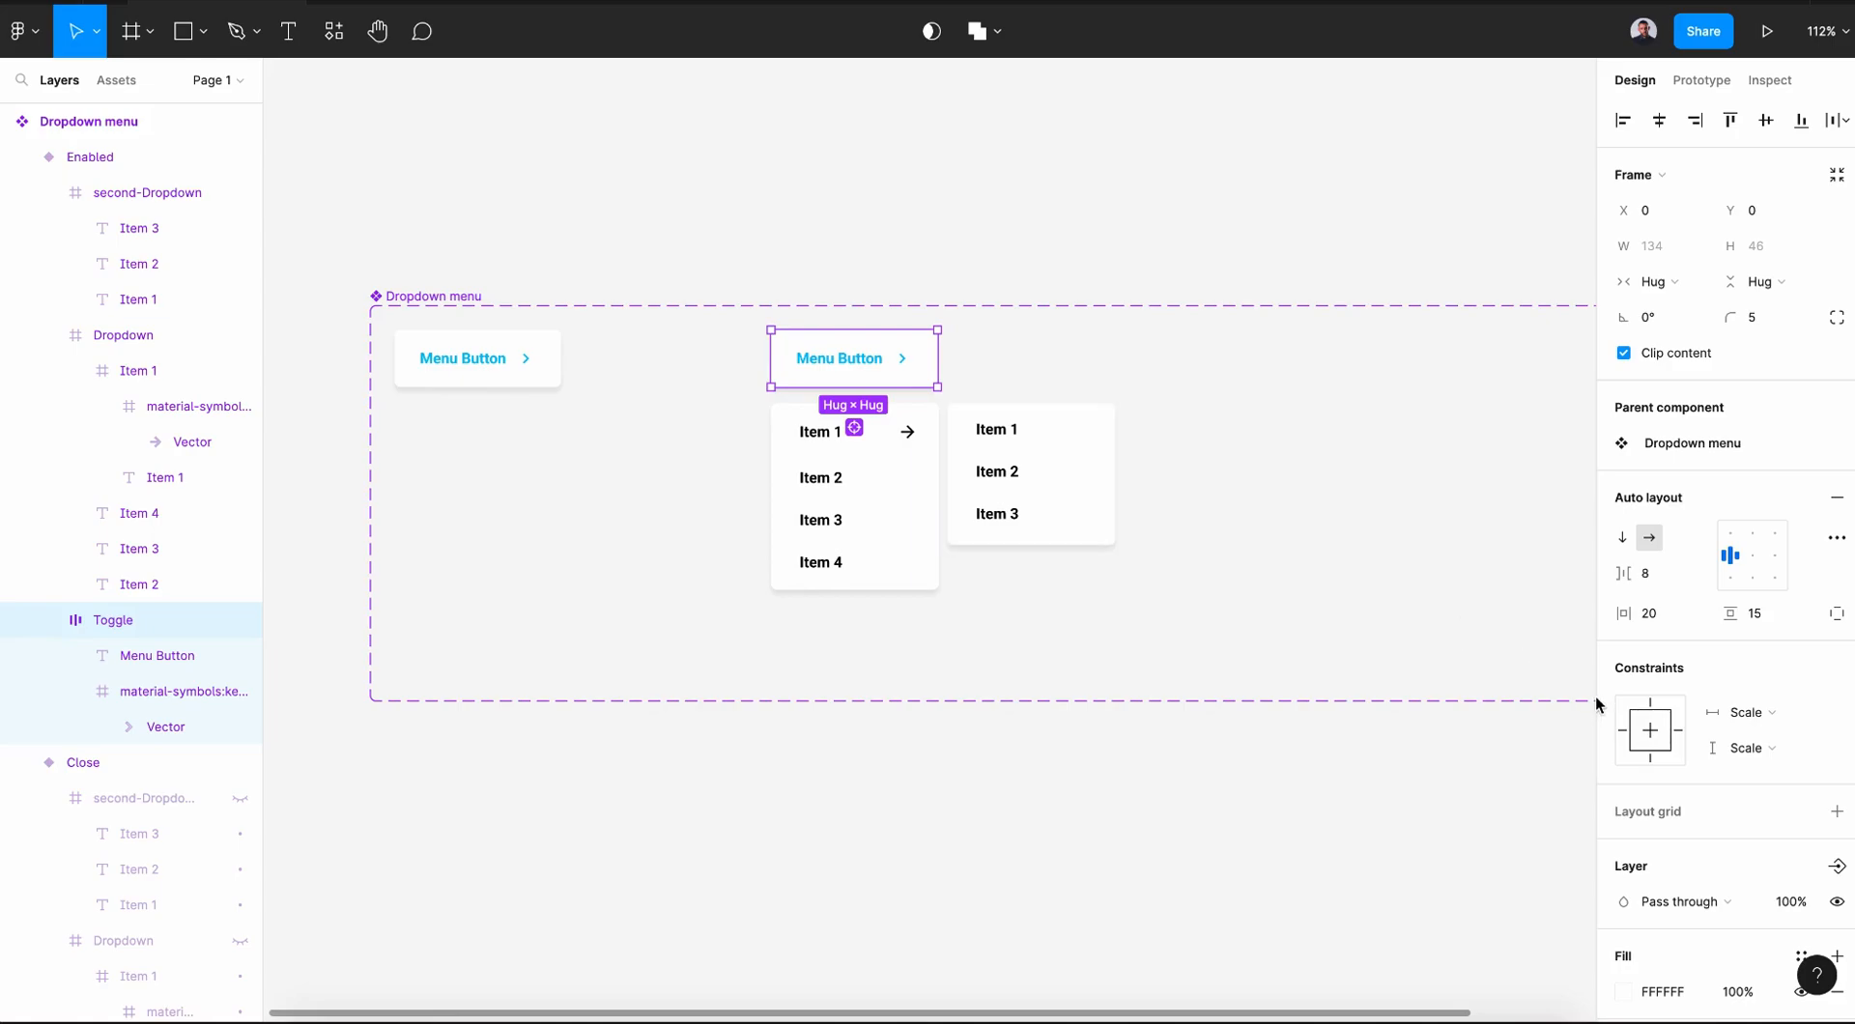
scroll(1636, 721, "down", 5)
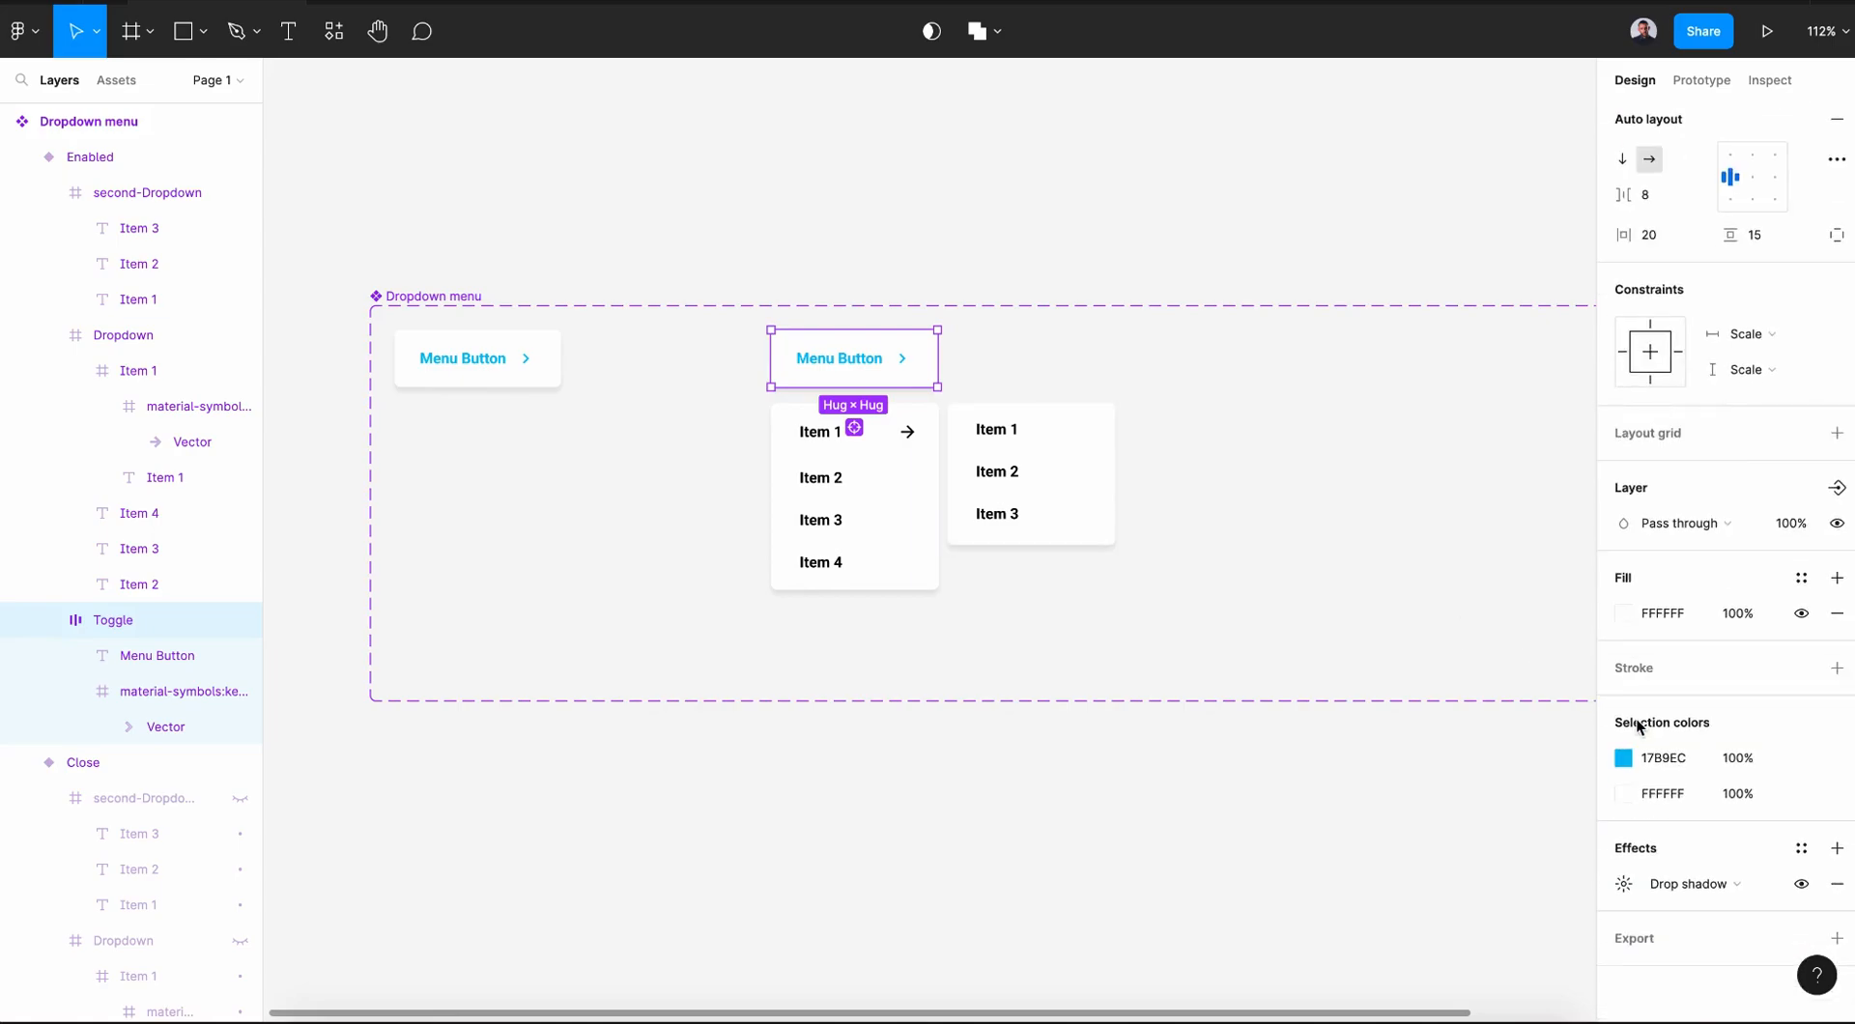
left_click(1624, 793)
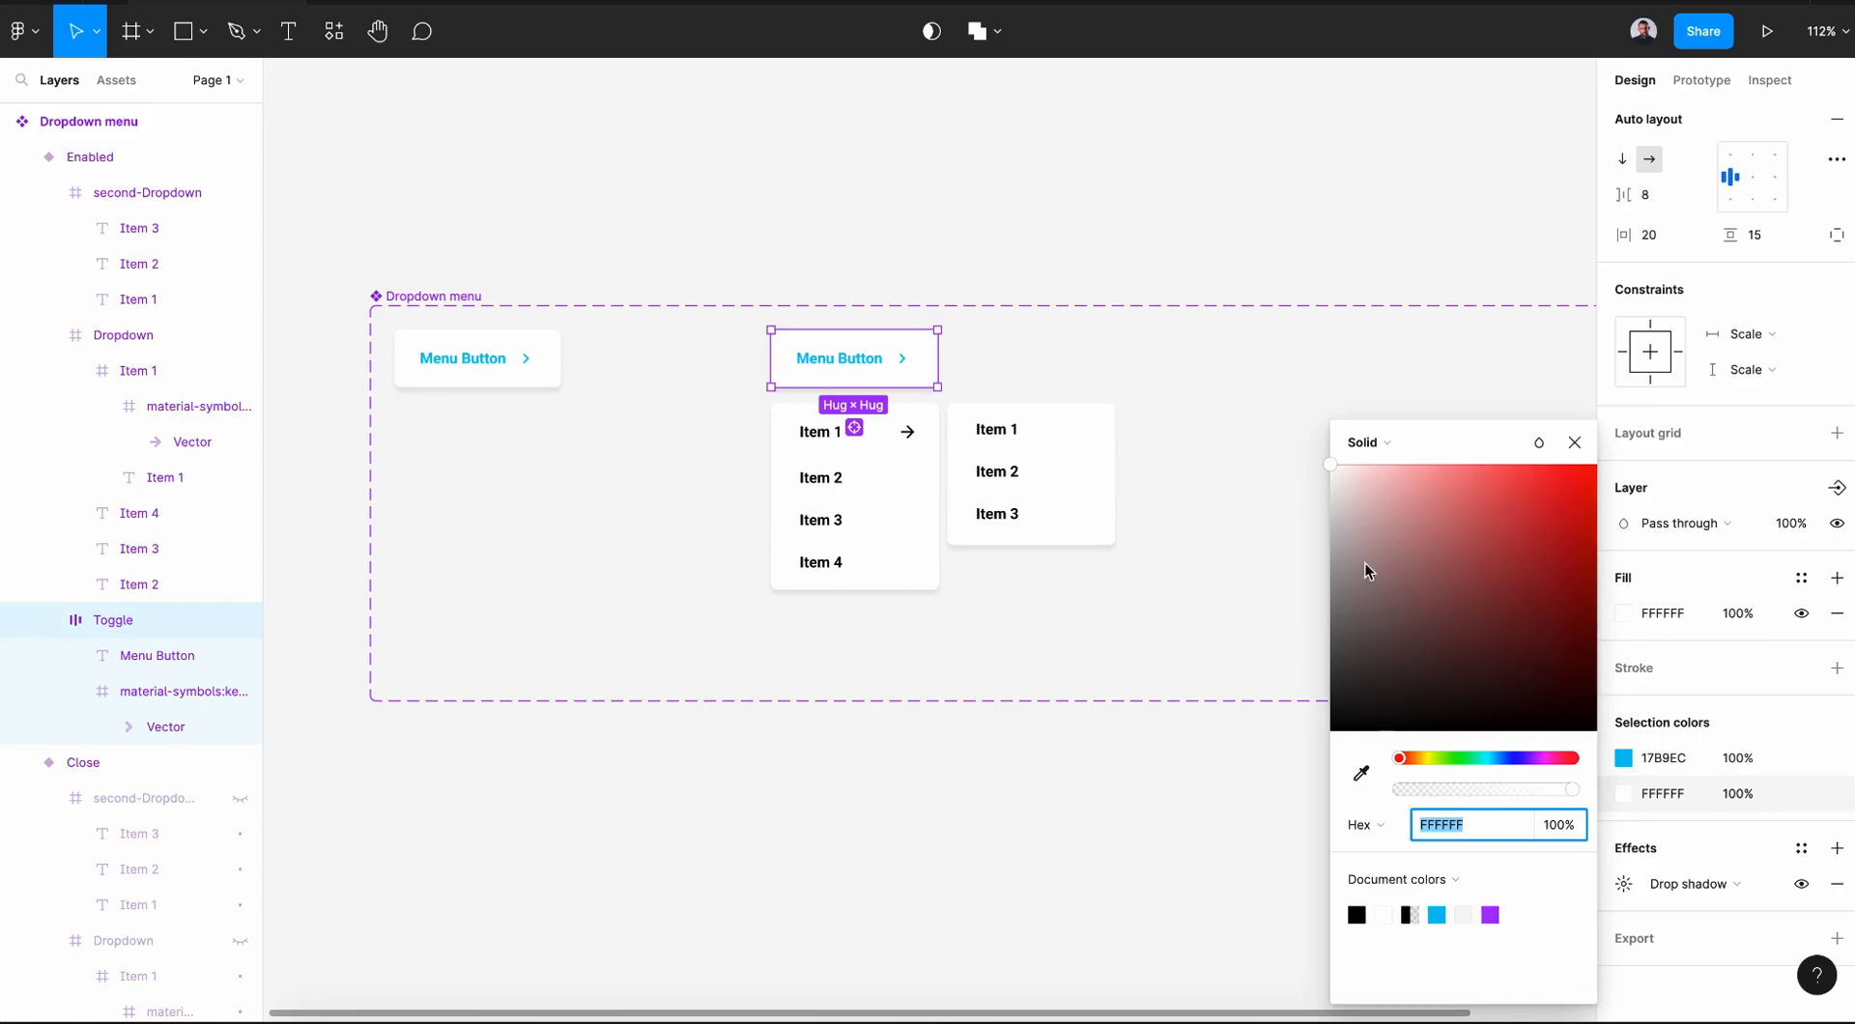
left_click_drag(1399, 758, 1490, 757)
left_click(1350, 473)
key("Escape")
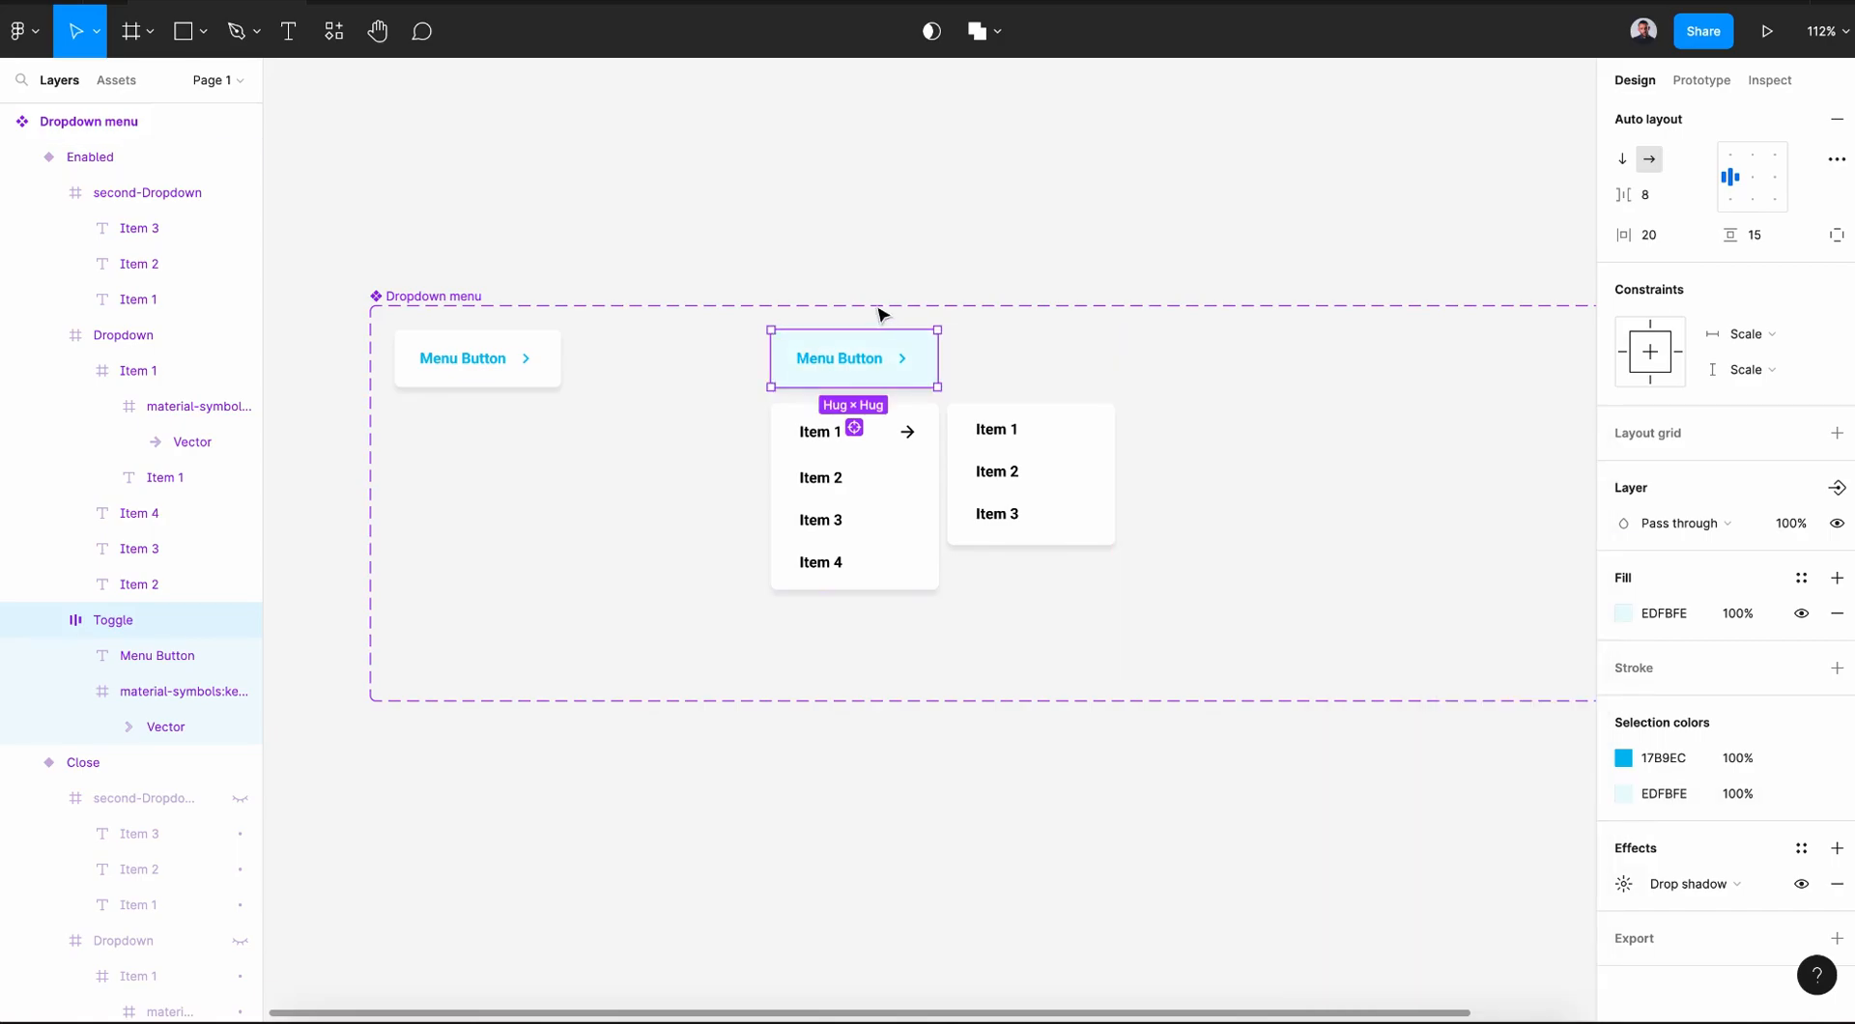
- Rotate the chevron icon in the Enabled variant's Menu Button so it points down
left_click(917, 368)
scroll(914, 370, "up", 3)
scroll(914, 370, "up", 5)
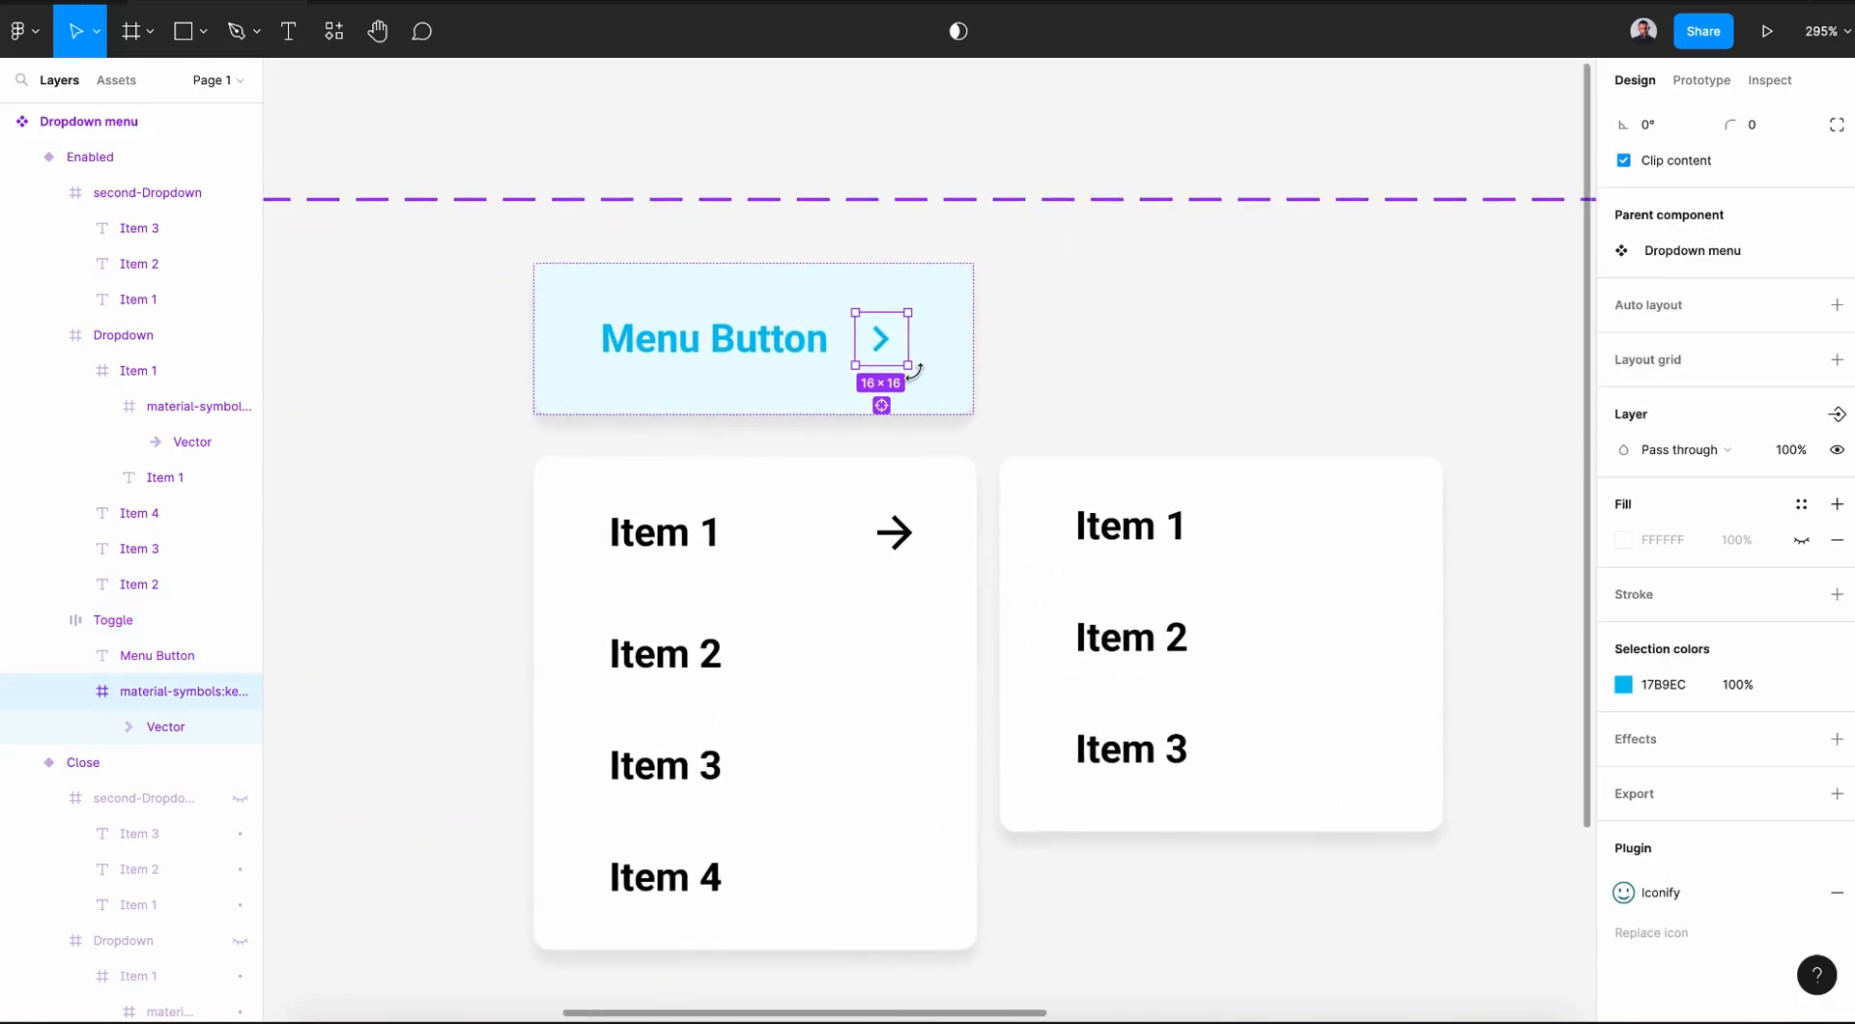
scroll(1722, 172, "up", 2)
left_click_drag(1623, 317, 1826, 329)
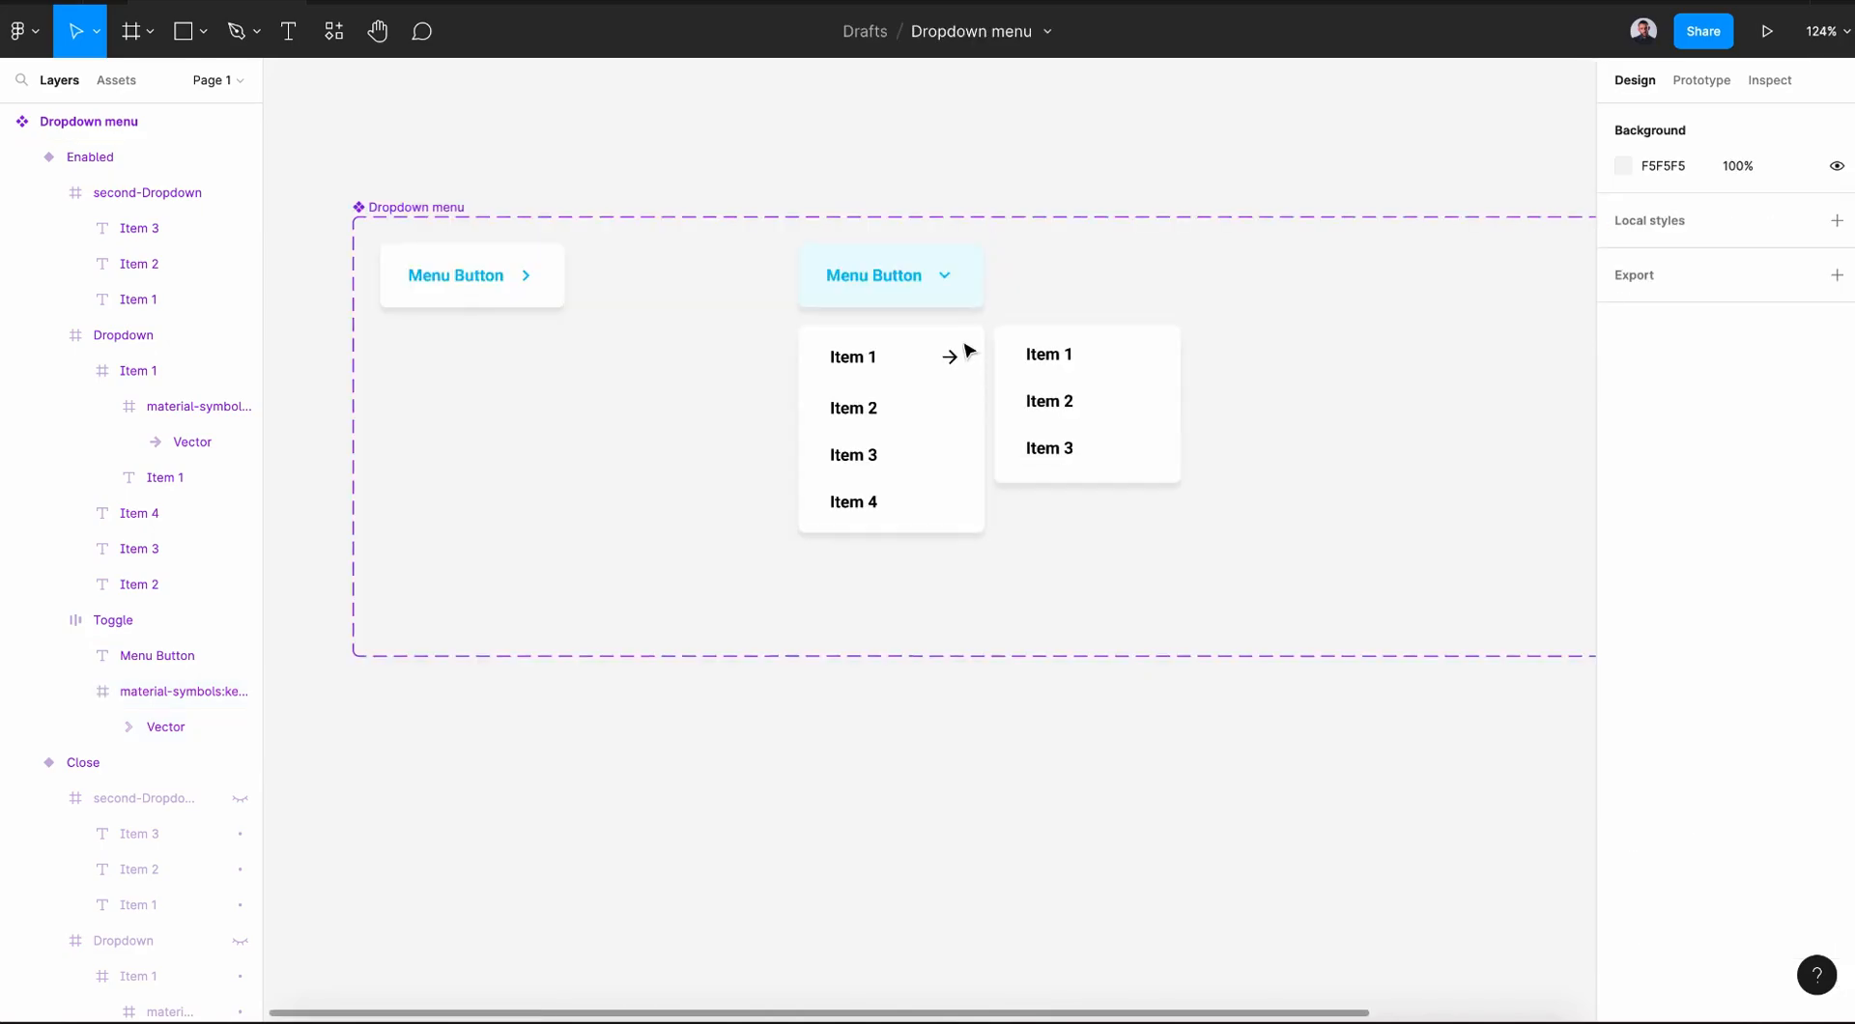
- Add a third variant based on Enabled and name its state Hover list item
left_click(960, 377)
left_click(990, 573)
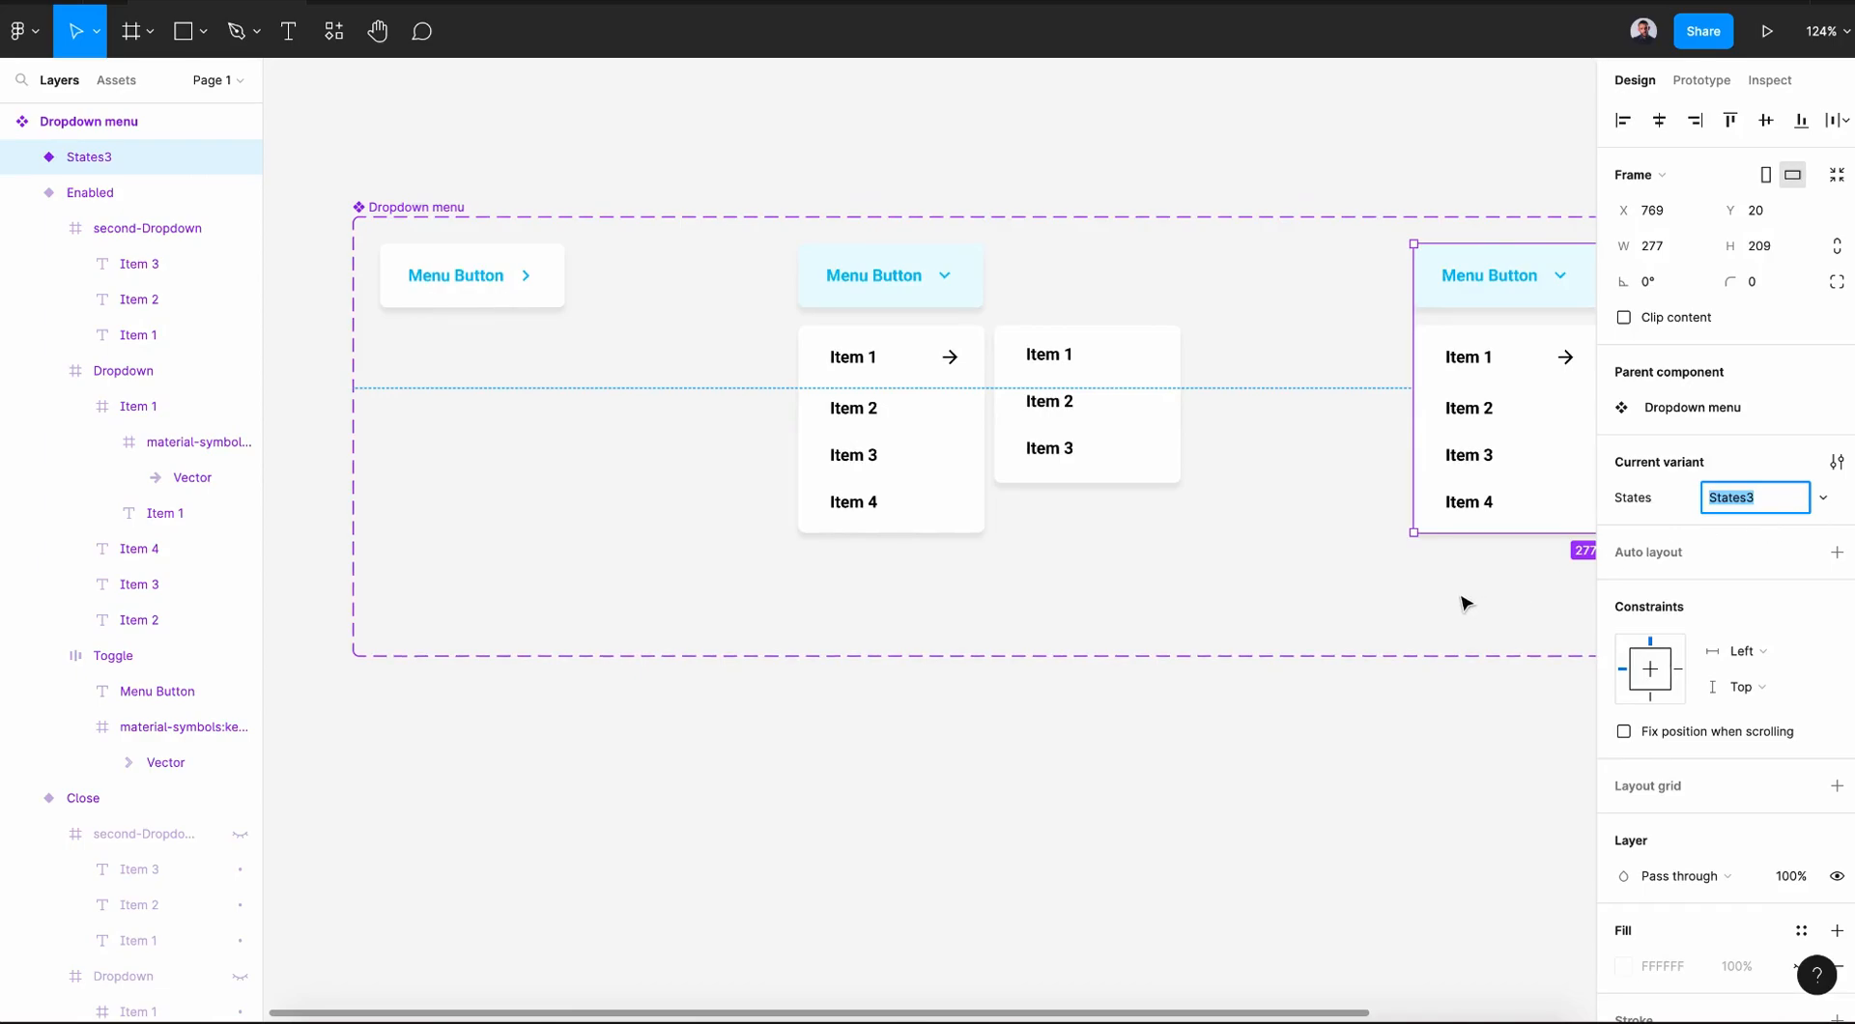
type("Hover list item")
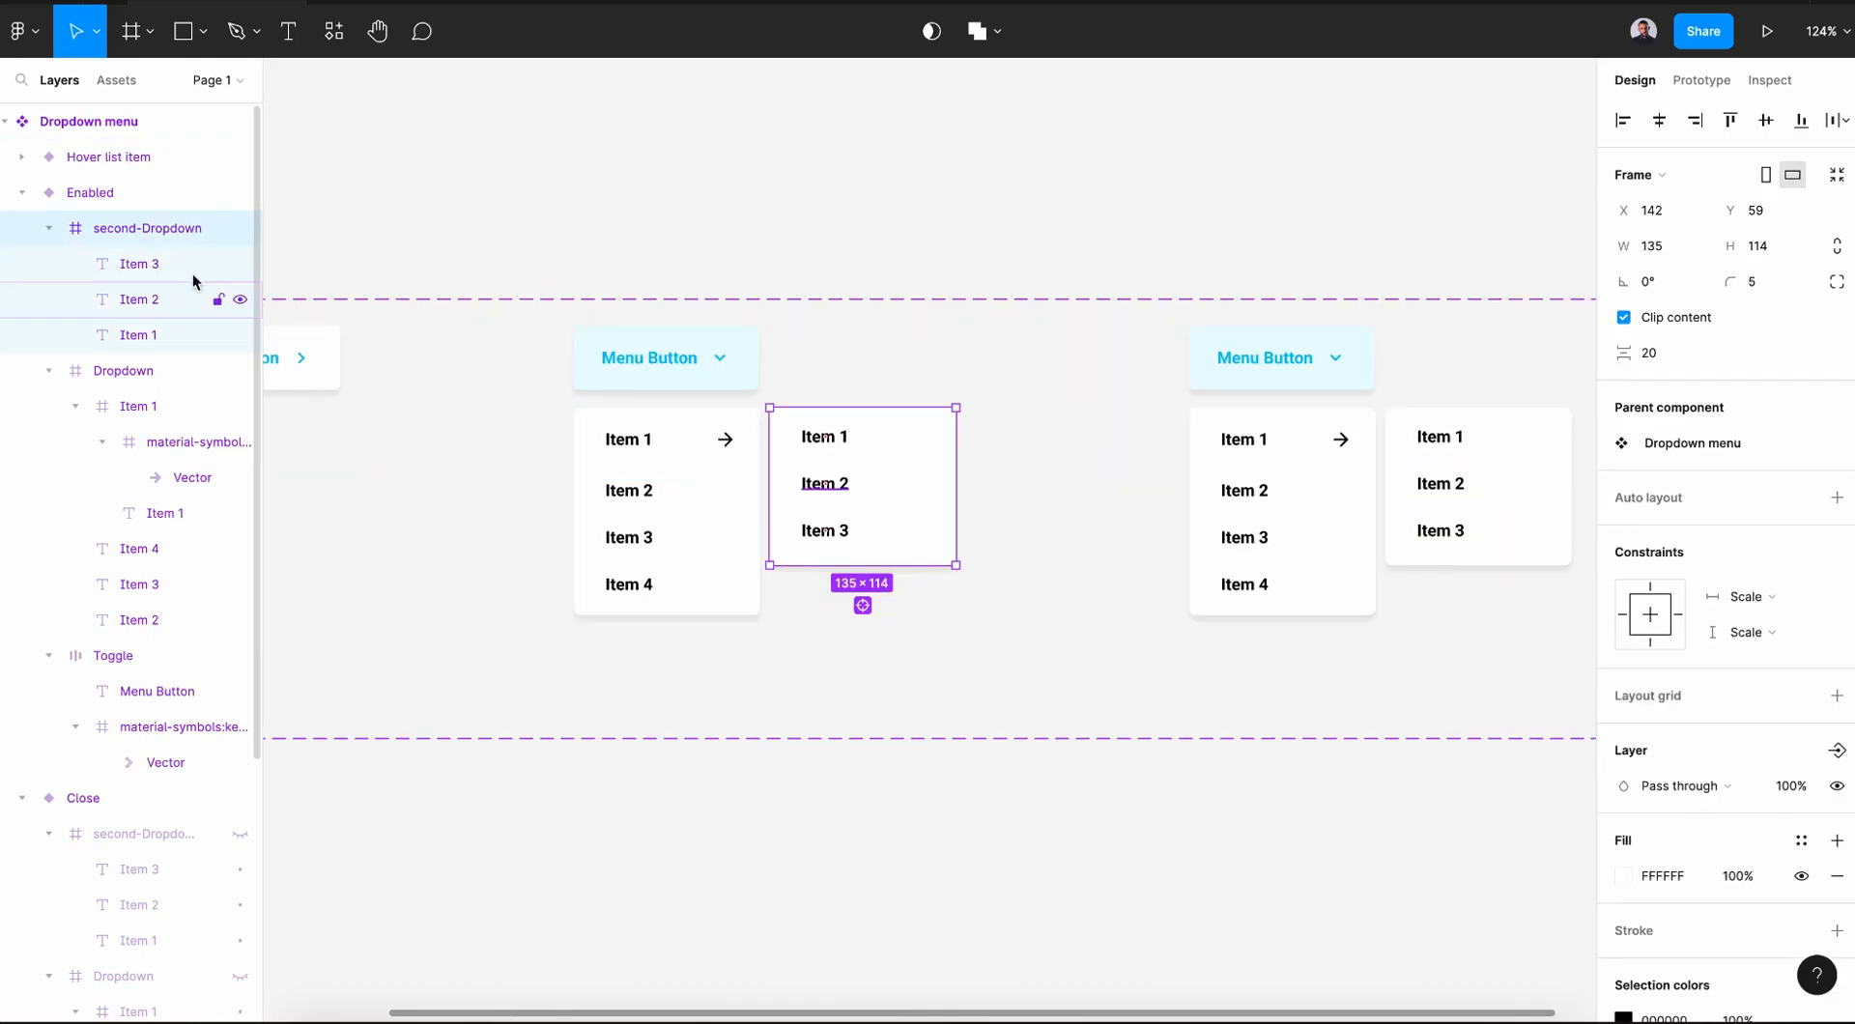
- Hide the second-Dropdown frame in the Enabled variant
left_click(239, 228)
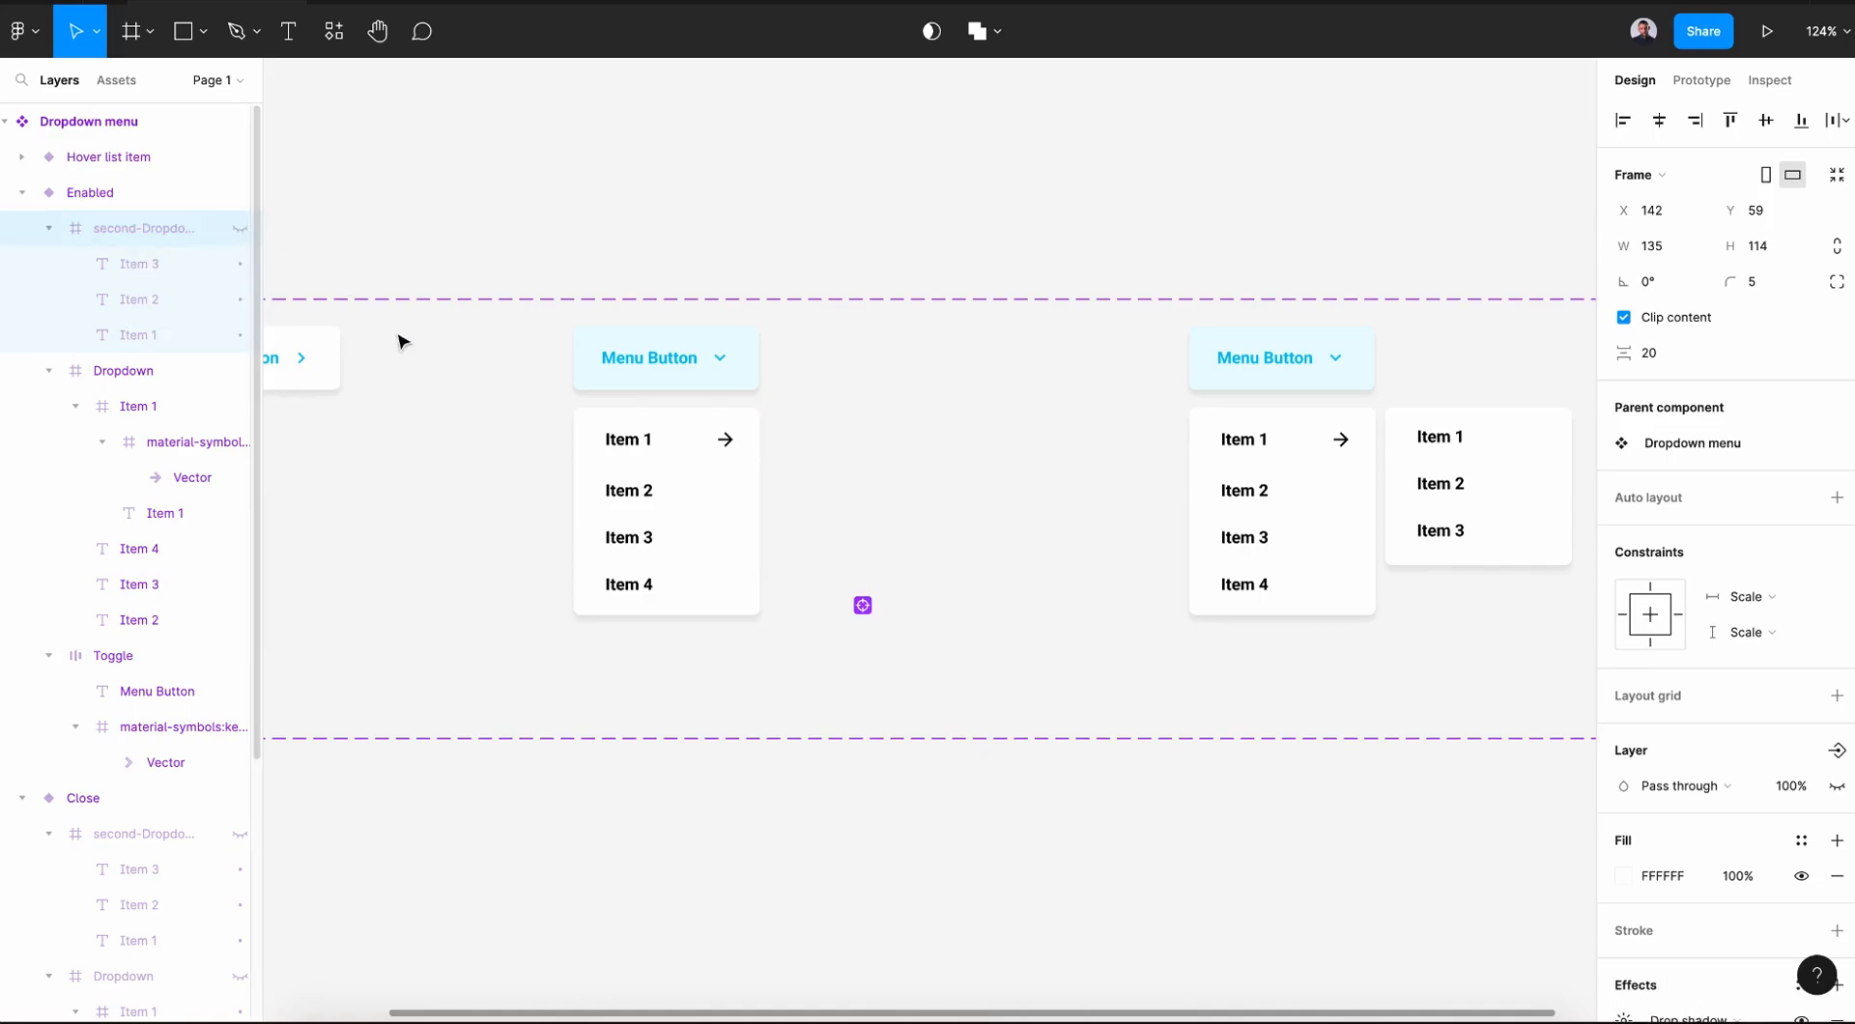
left_click(844, 654)
scroll(838, 657, "down", 3)
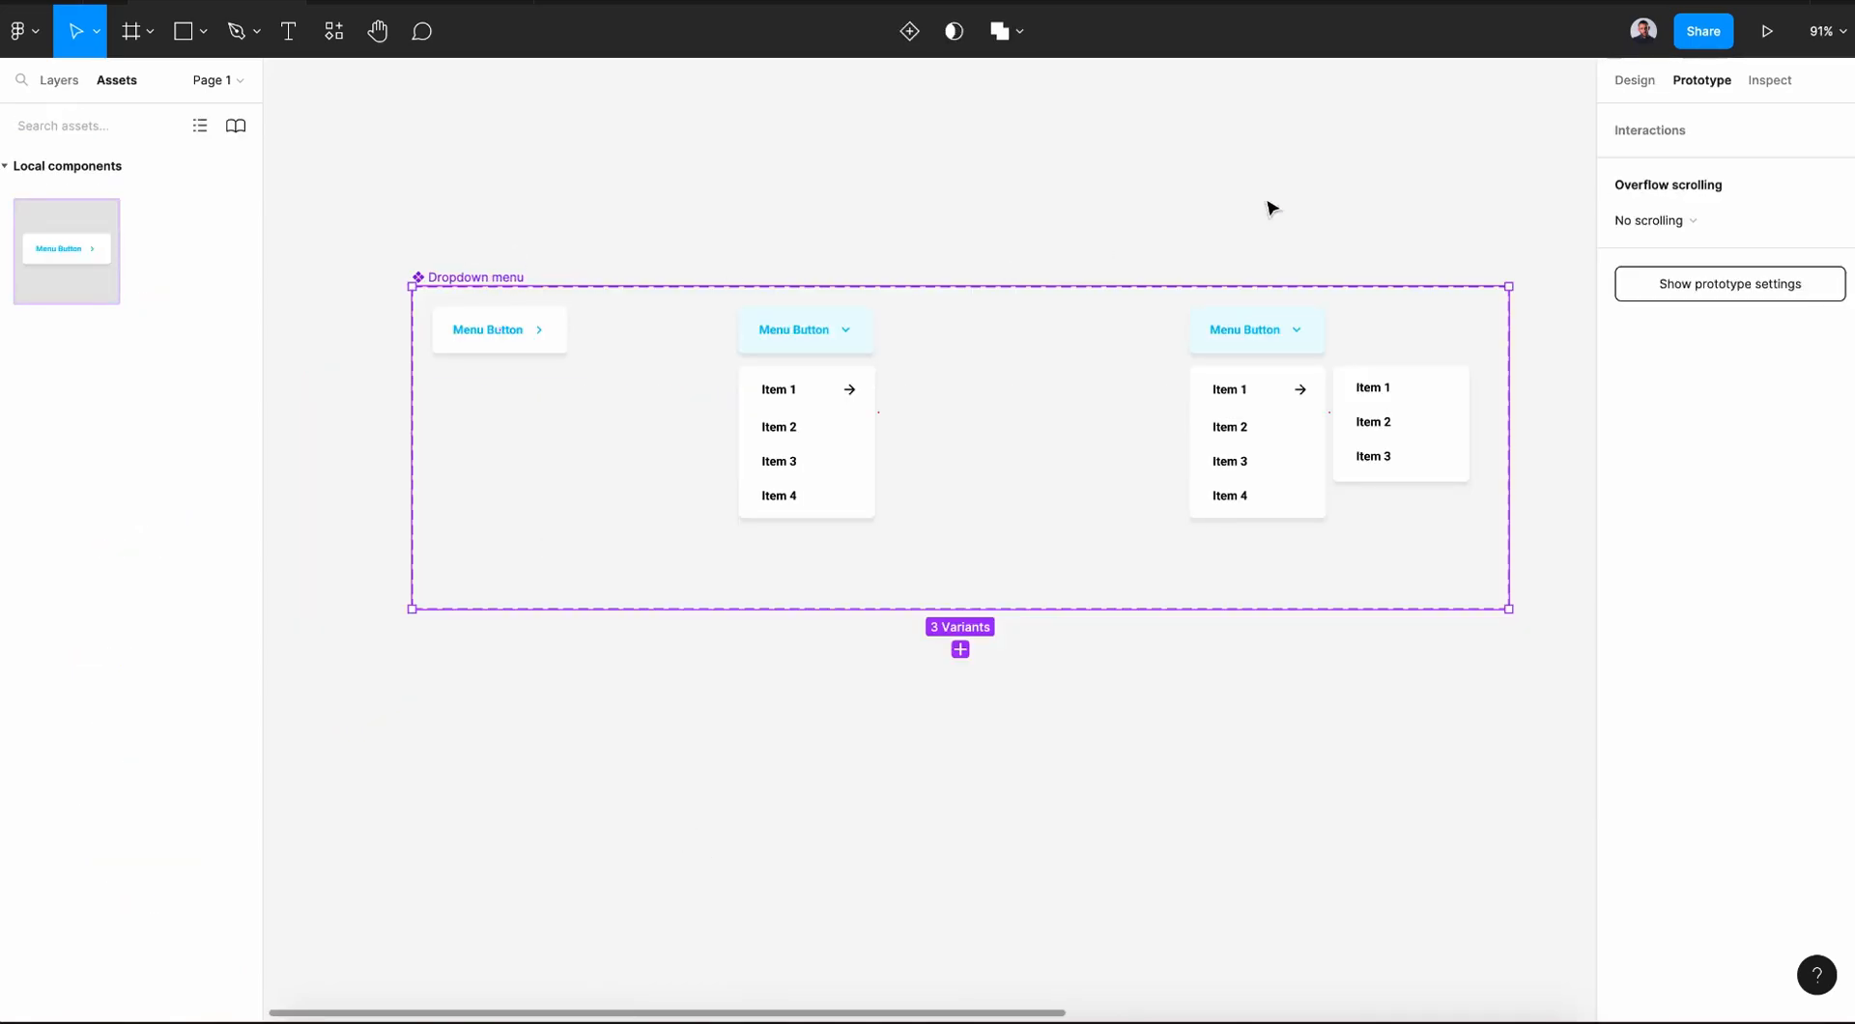
- Switch from design to prototype mode and deselect the component set
left_click(1635, 80)
left_click(1700, 80)
left_click(976, 676)
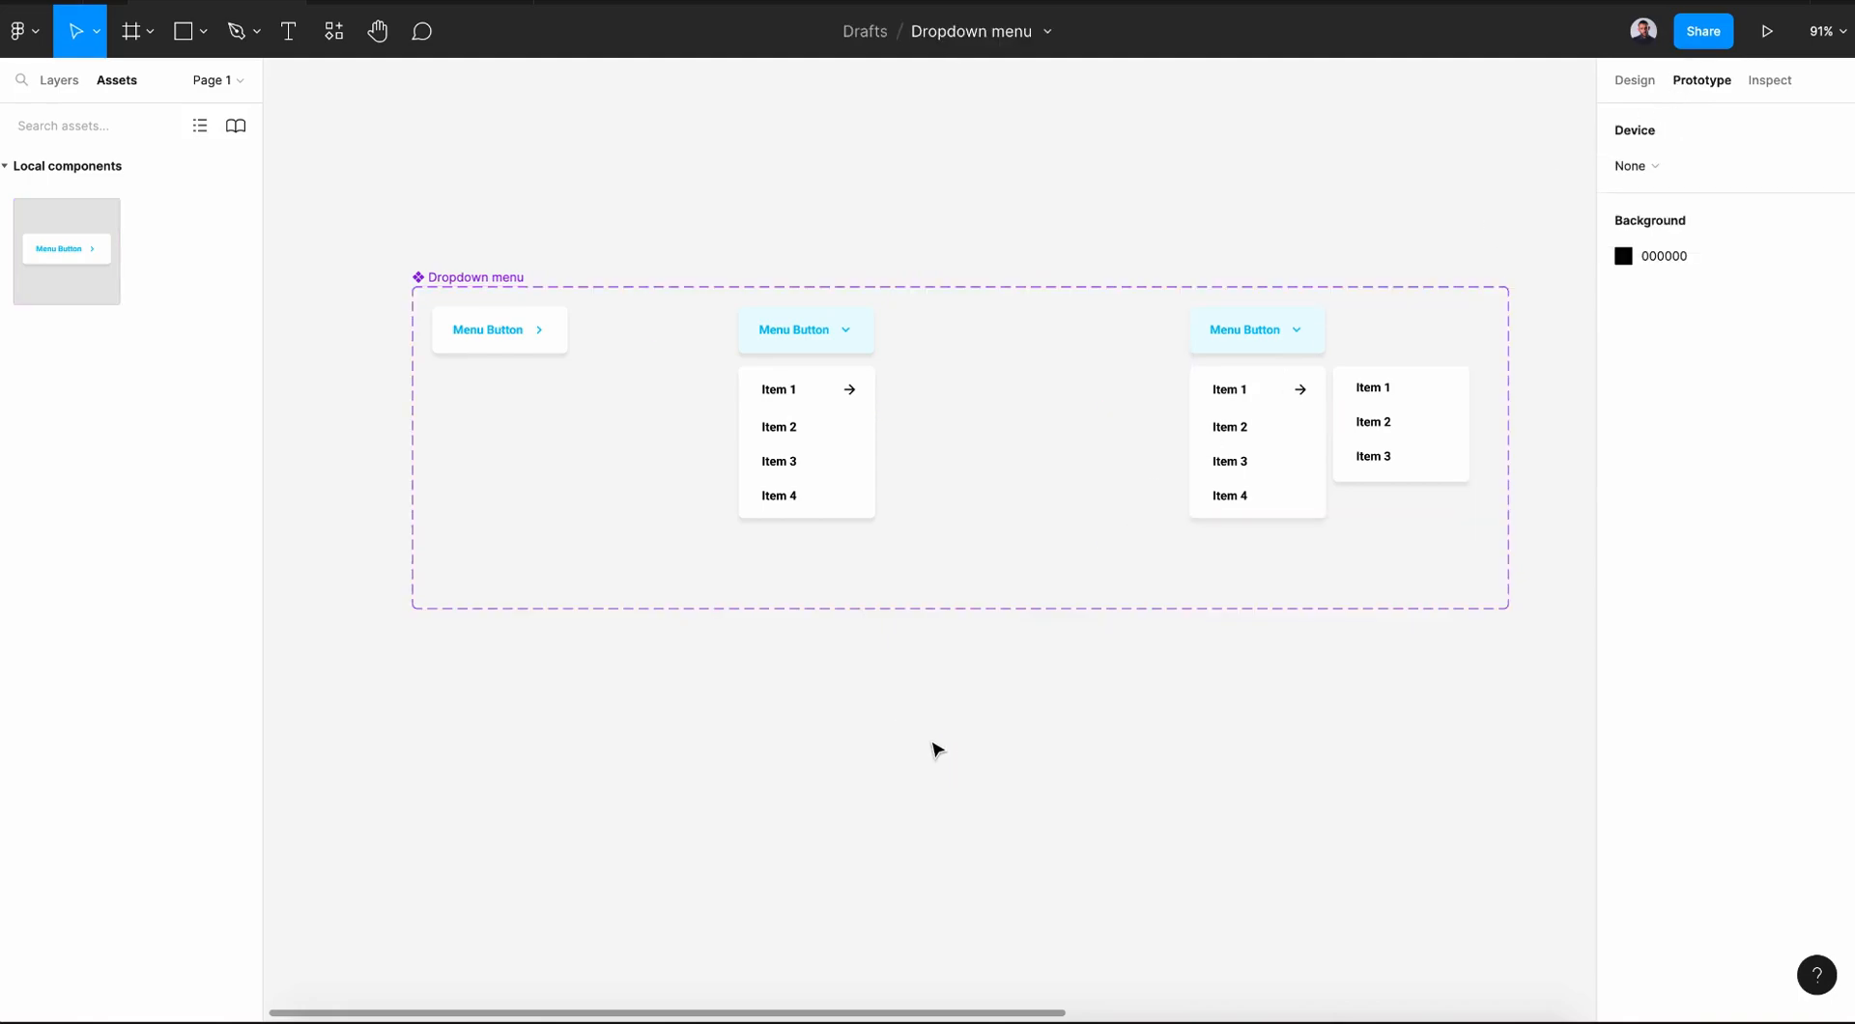
- Connect the Close variant to the Enabled variant with an On click, Change to interaction using Smart animate, Ease out, 300ms
left_click(543, 351)
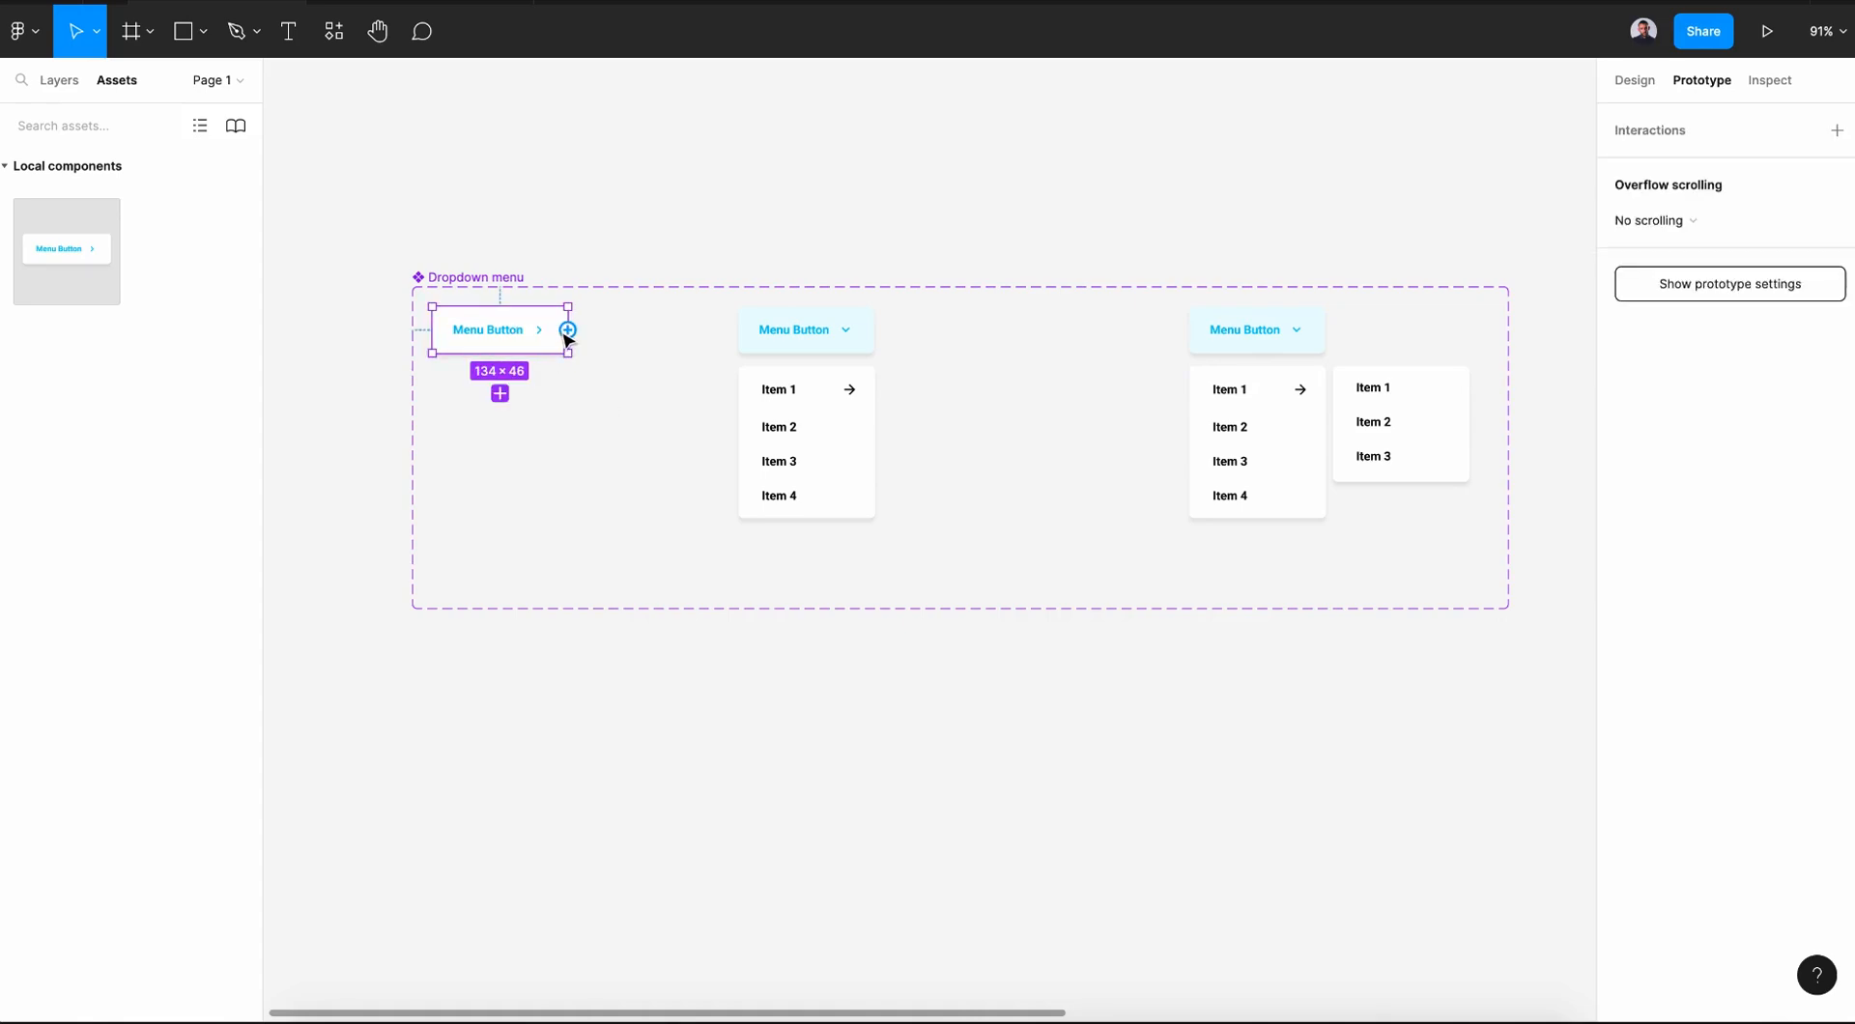
left_click_drag(568, 330, 782, 477)
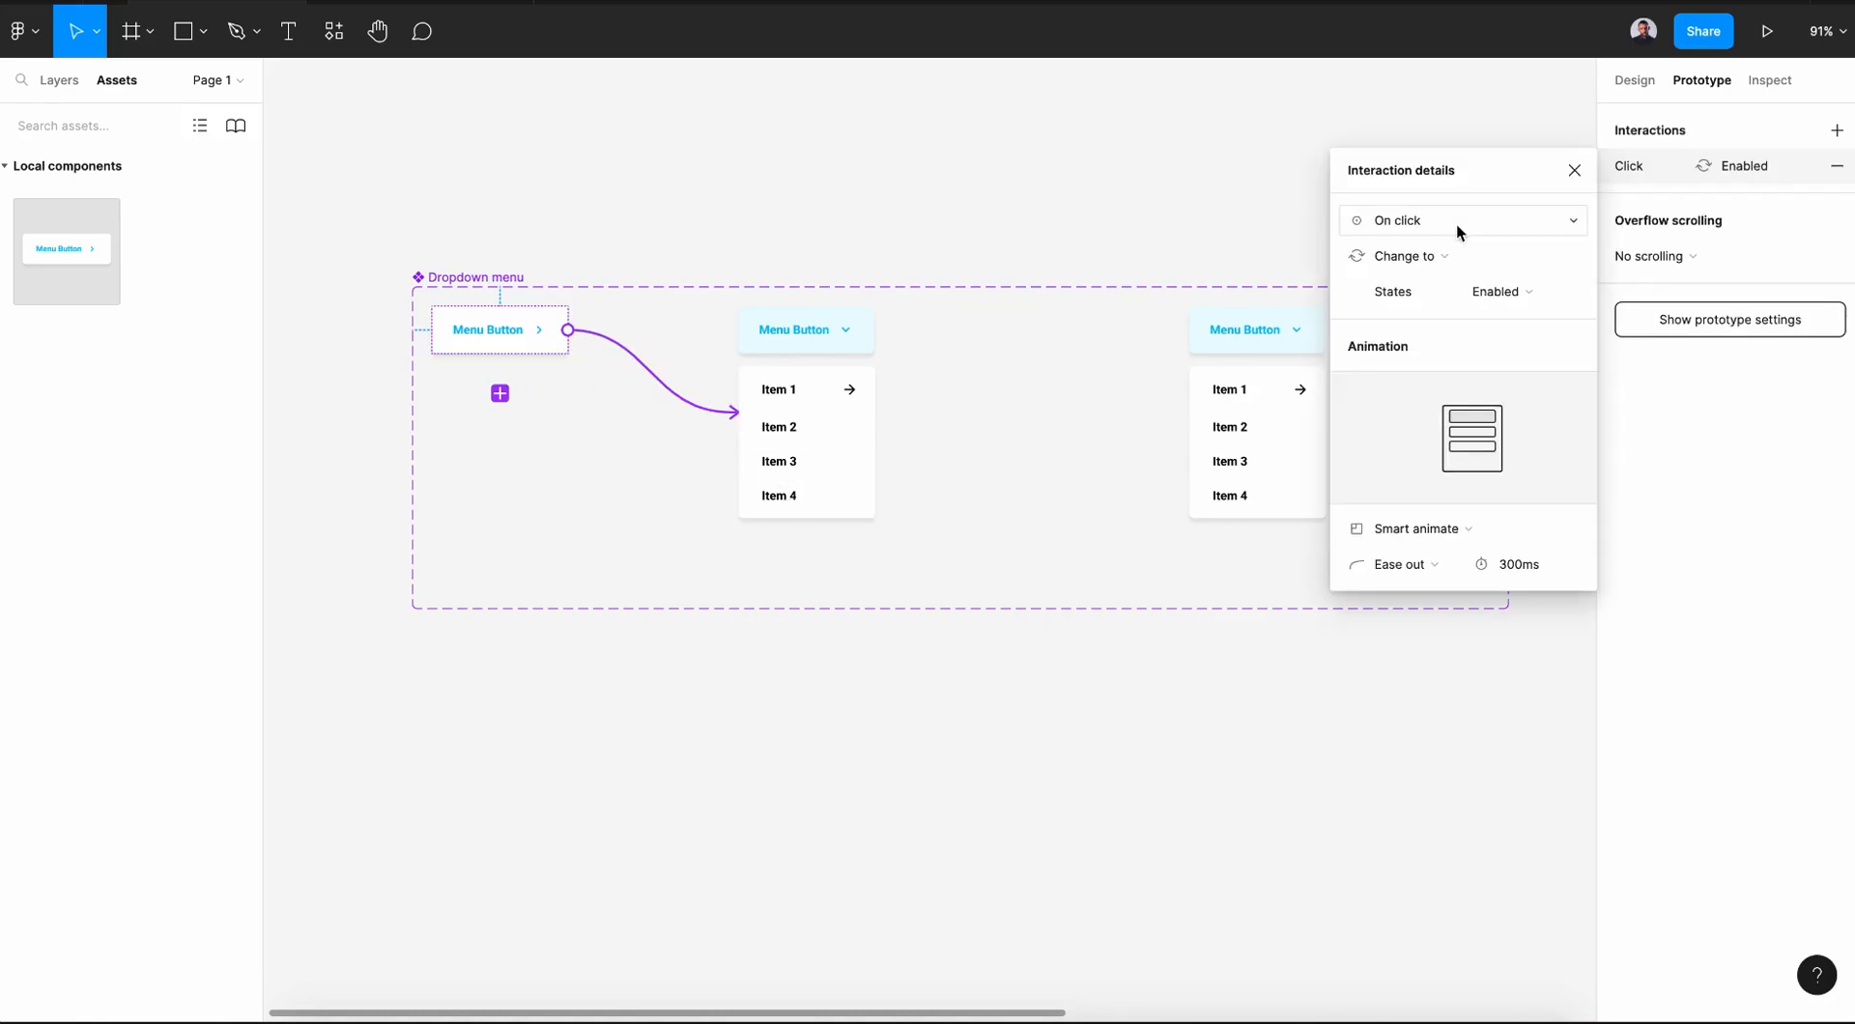
left_click(1457, 222)
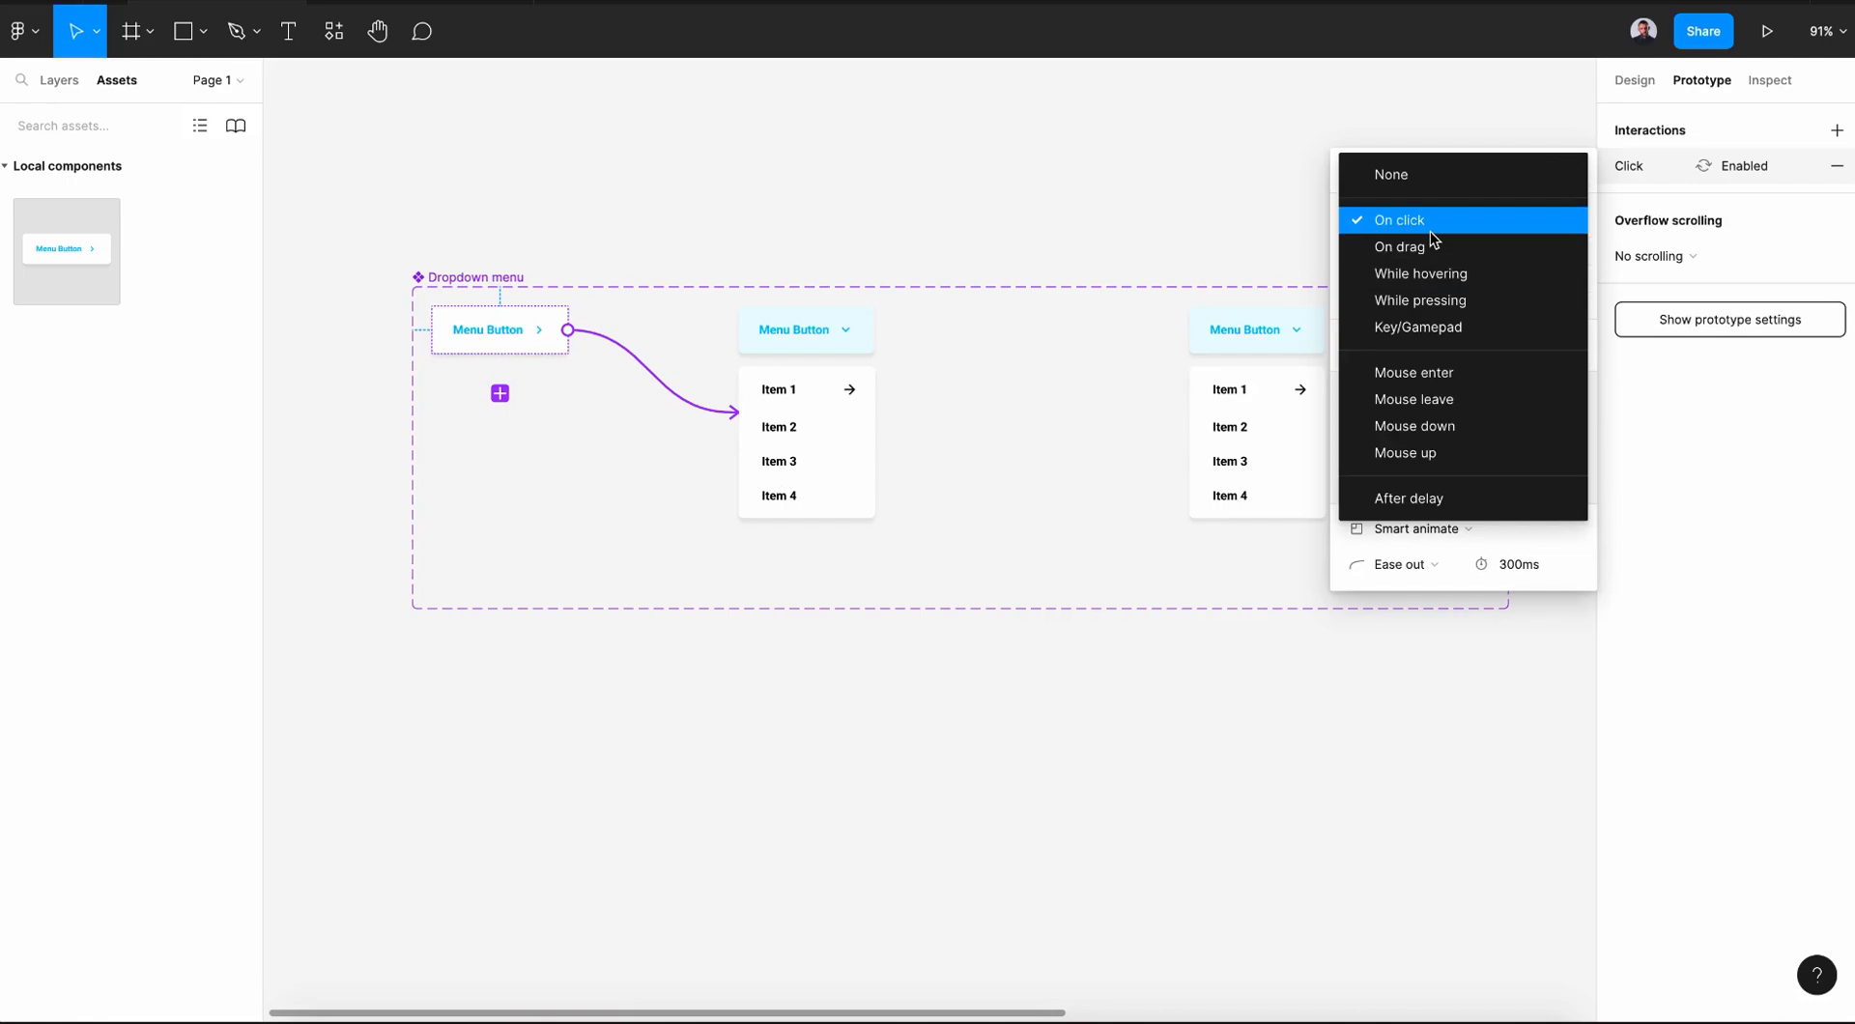
left_click(1430, 229)
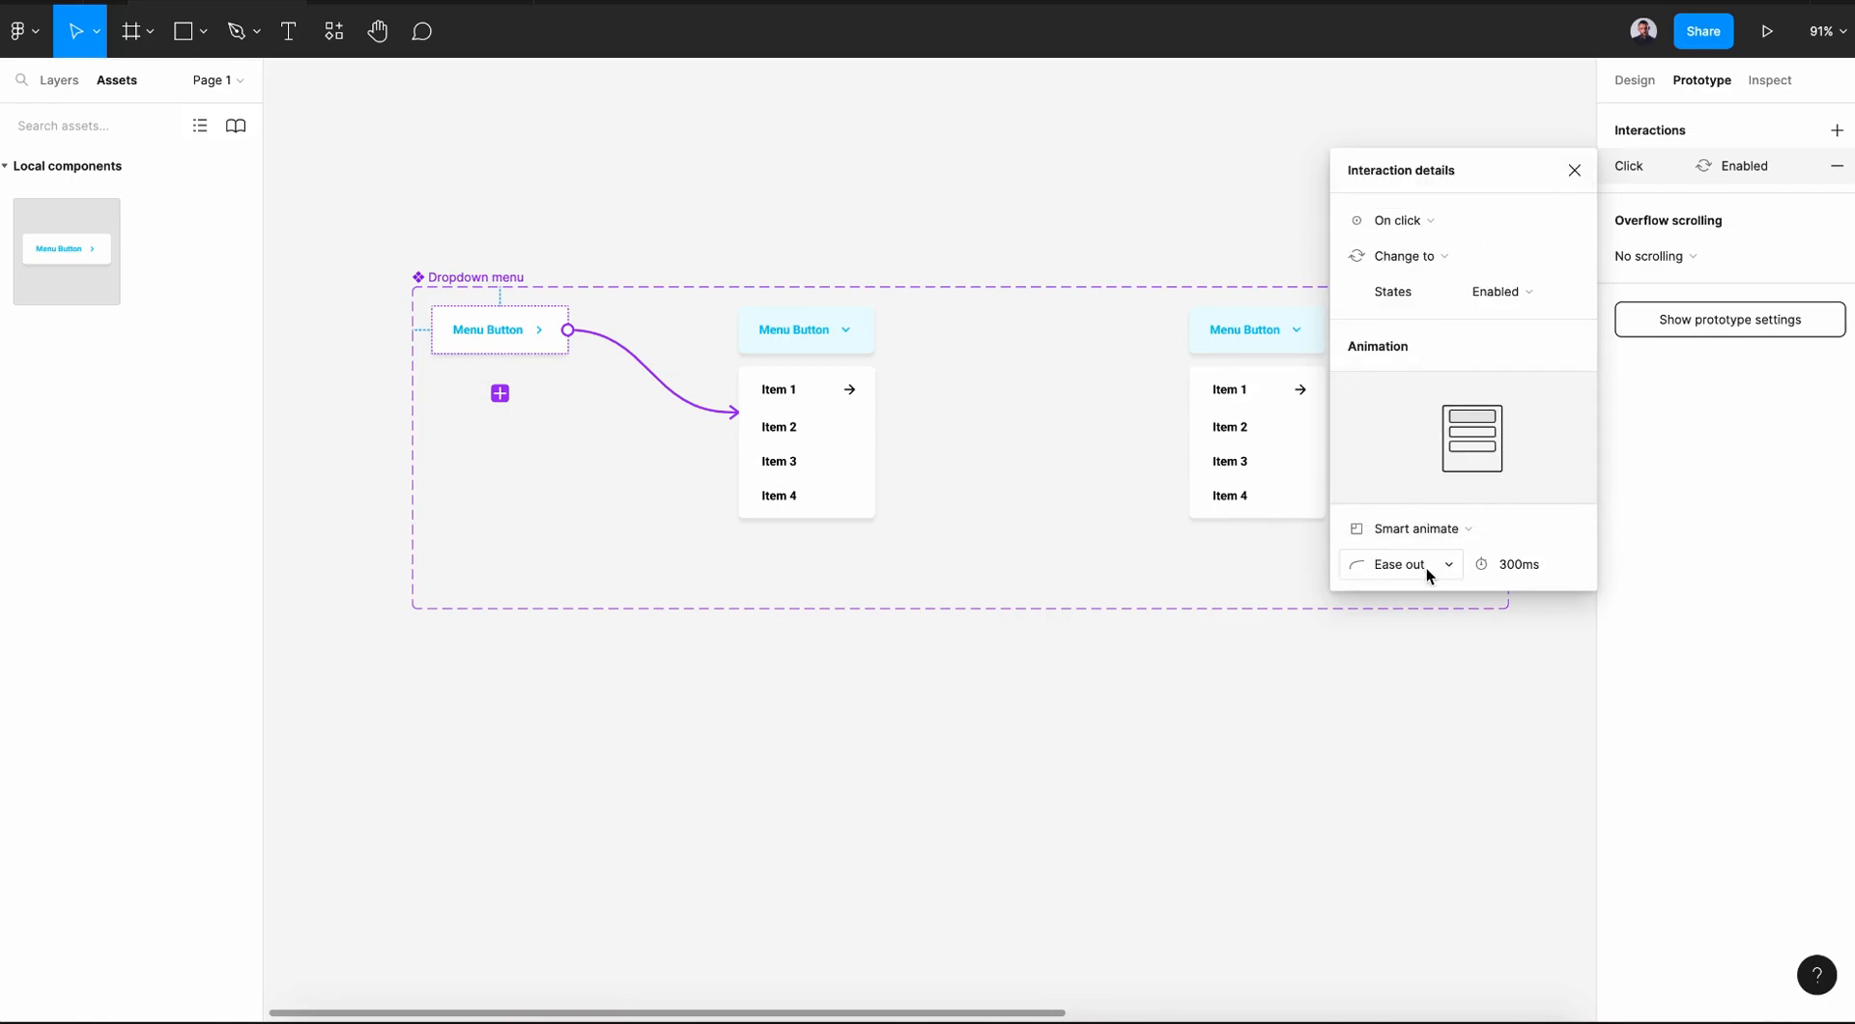
left_click(1435, 540)
left_click(1424, 531)
left_click(1574, 171)
- Connect Item 1 in the Enabled variant to the Hover list item variant with a While hovering trigger and Smart animate
left_click(819, 411)
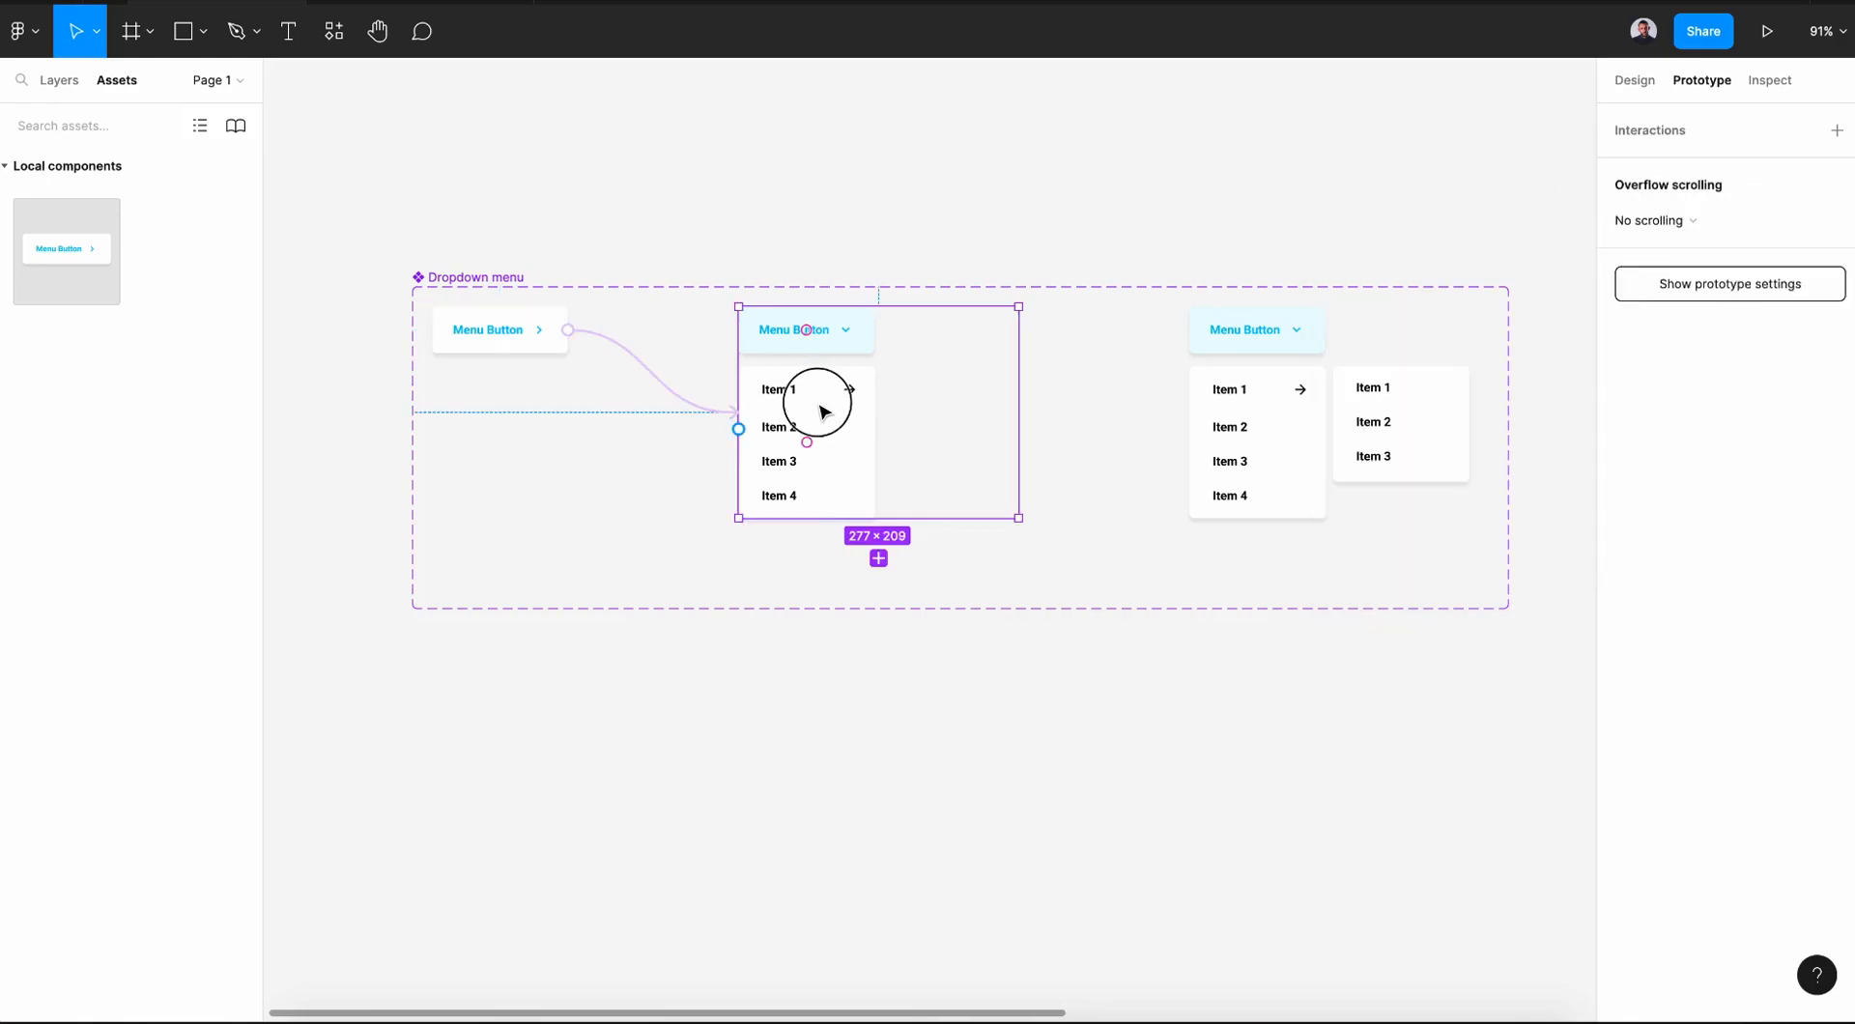
double_click(813, 403)
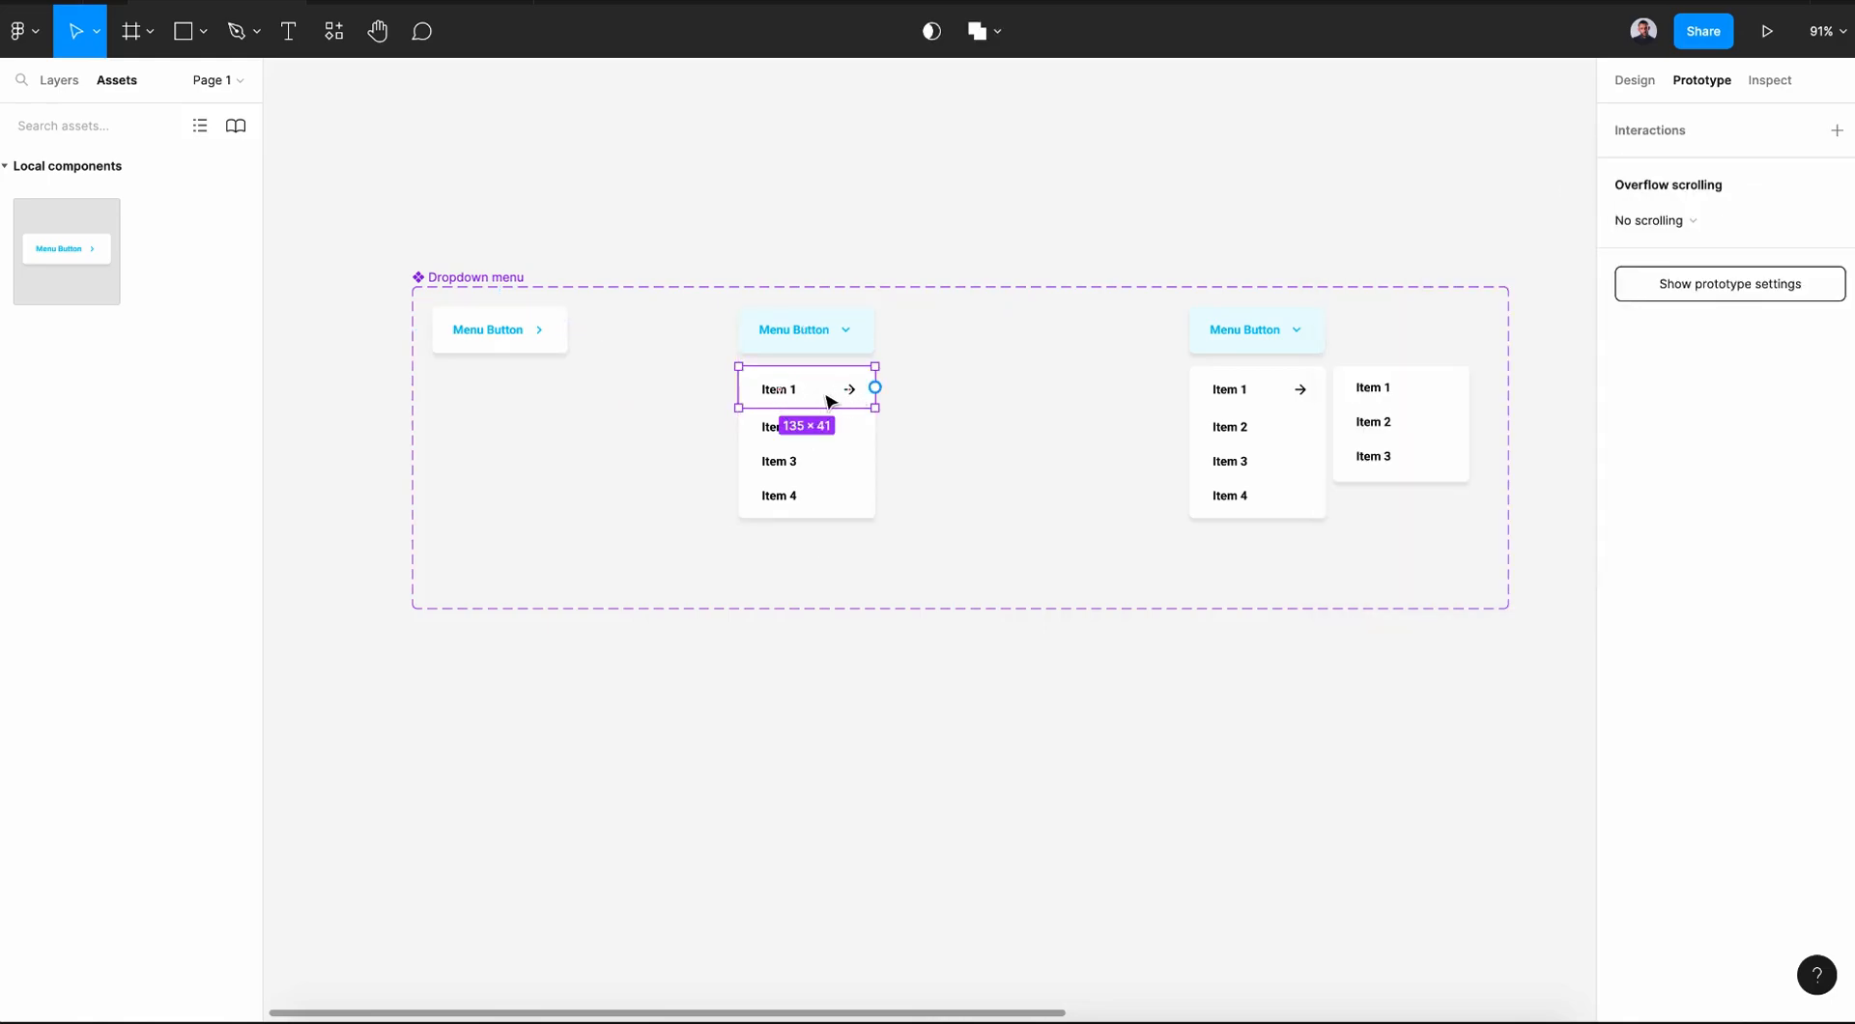
left_click_drag(875, 387, 1215, 466)
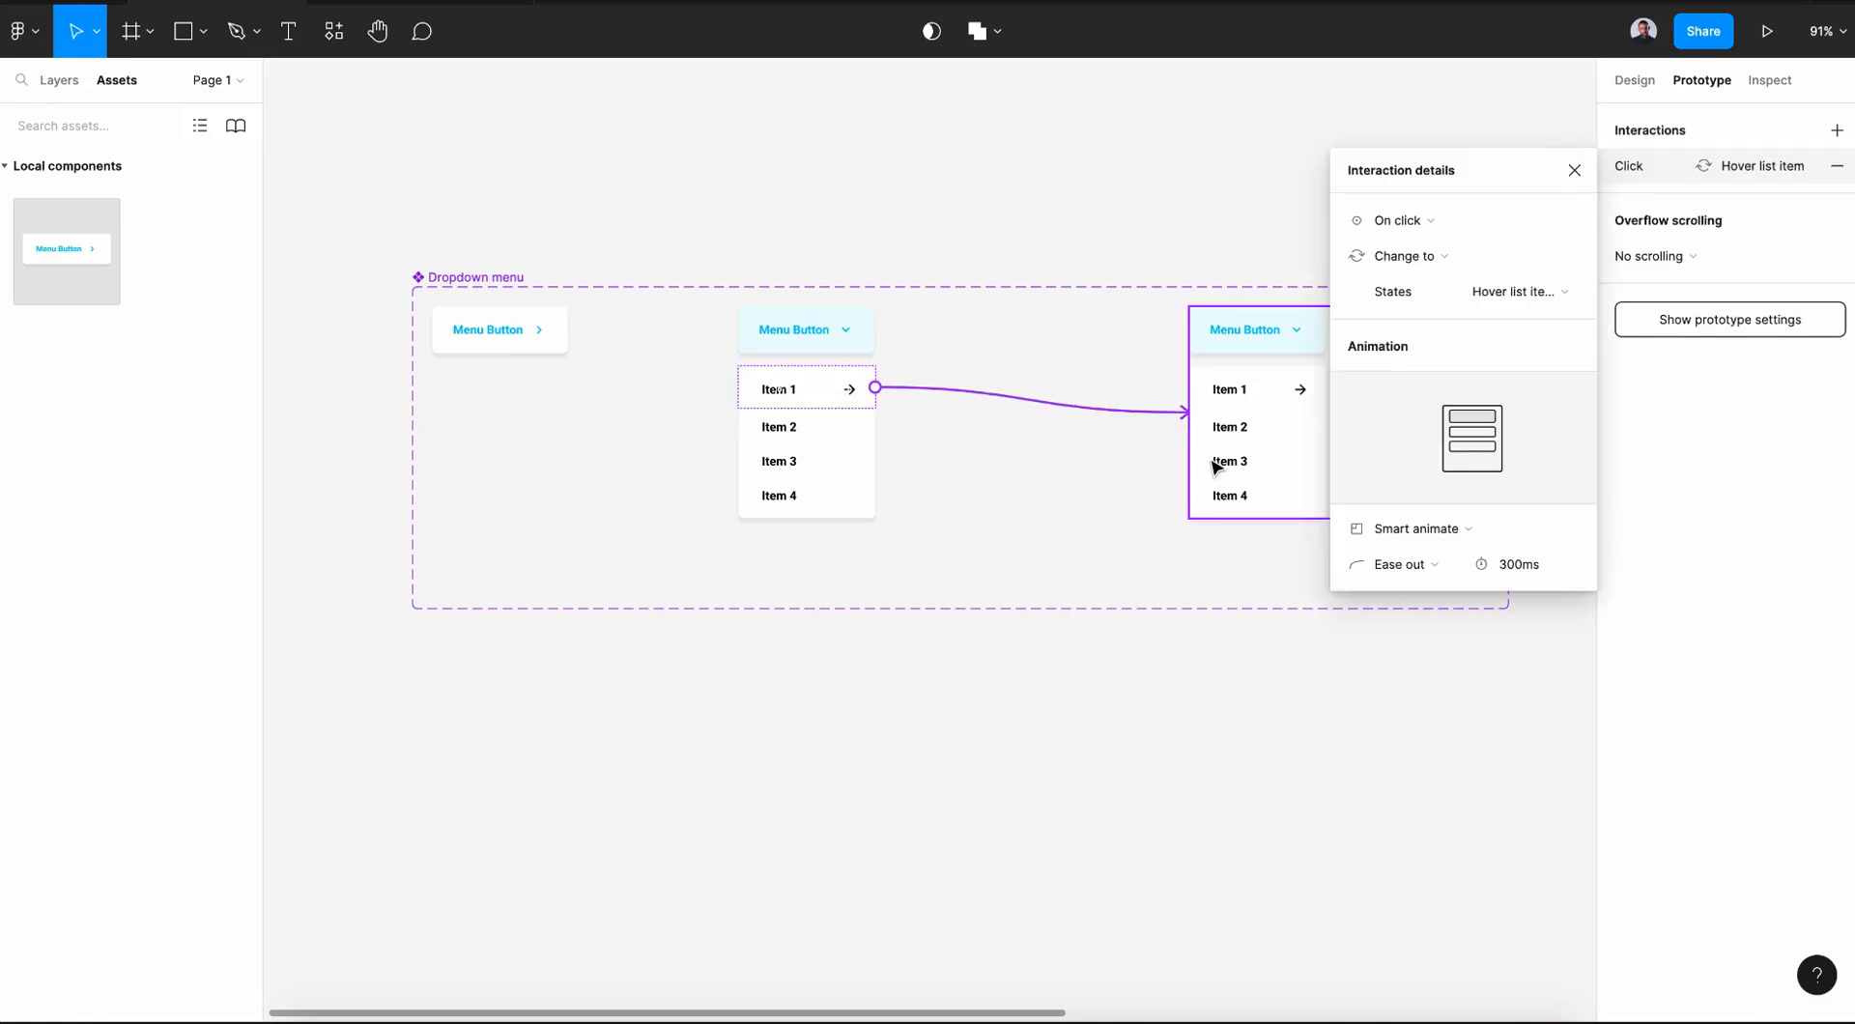
left_click(1440, 224)
left_click(1447, 277)
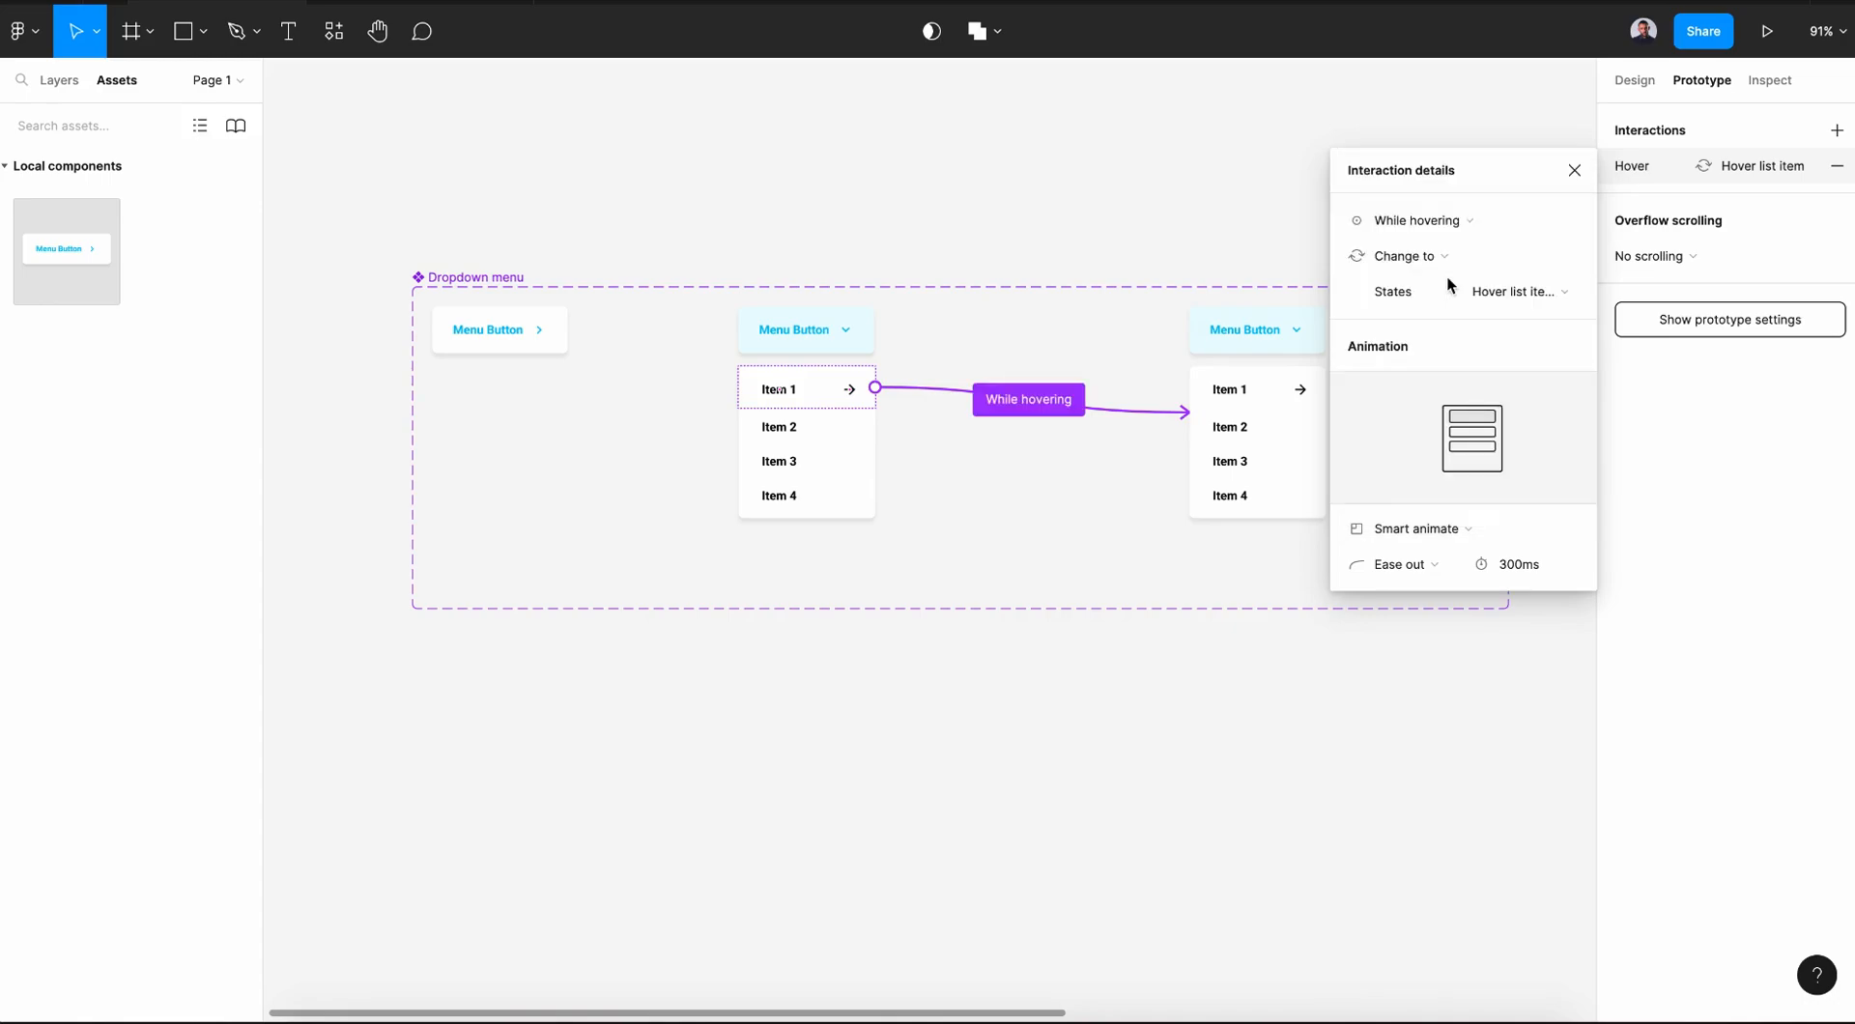
left_click(1436, 535)
left_click(1436, 536)
left_click(1574, 170)
key("Escape")
- Connect the first item list in the Hover list item variant to Close with a Mouse leave trigger and Smart animate
left_click(1300, 484)
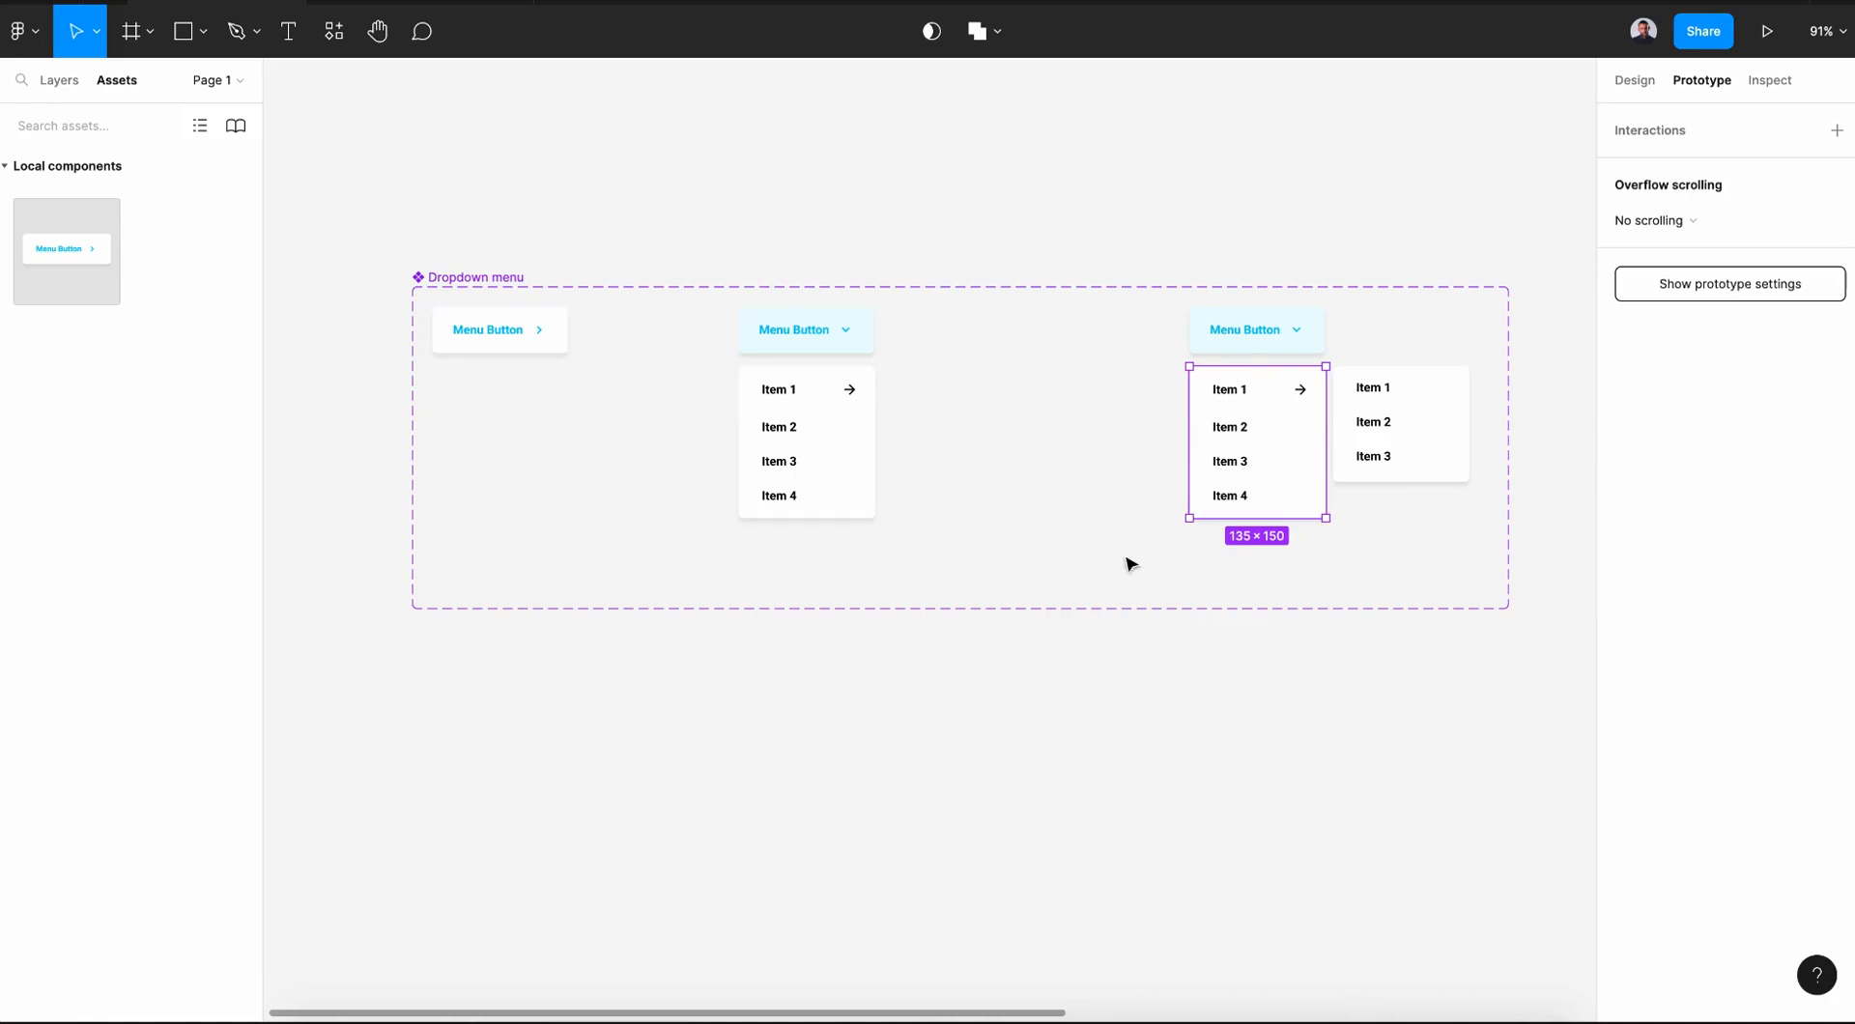
left_click_drag(1189, 442, 547, 345)
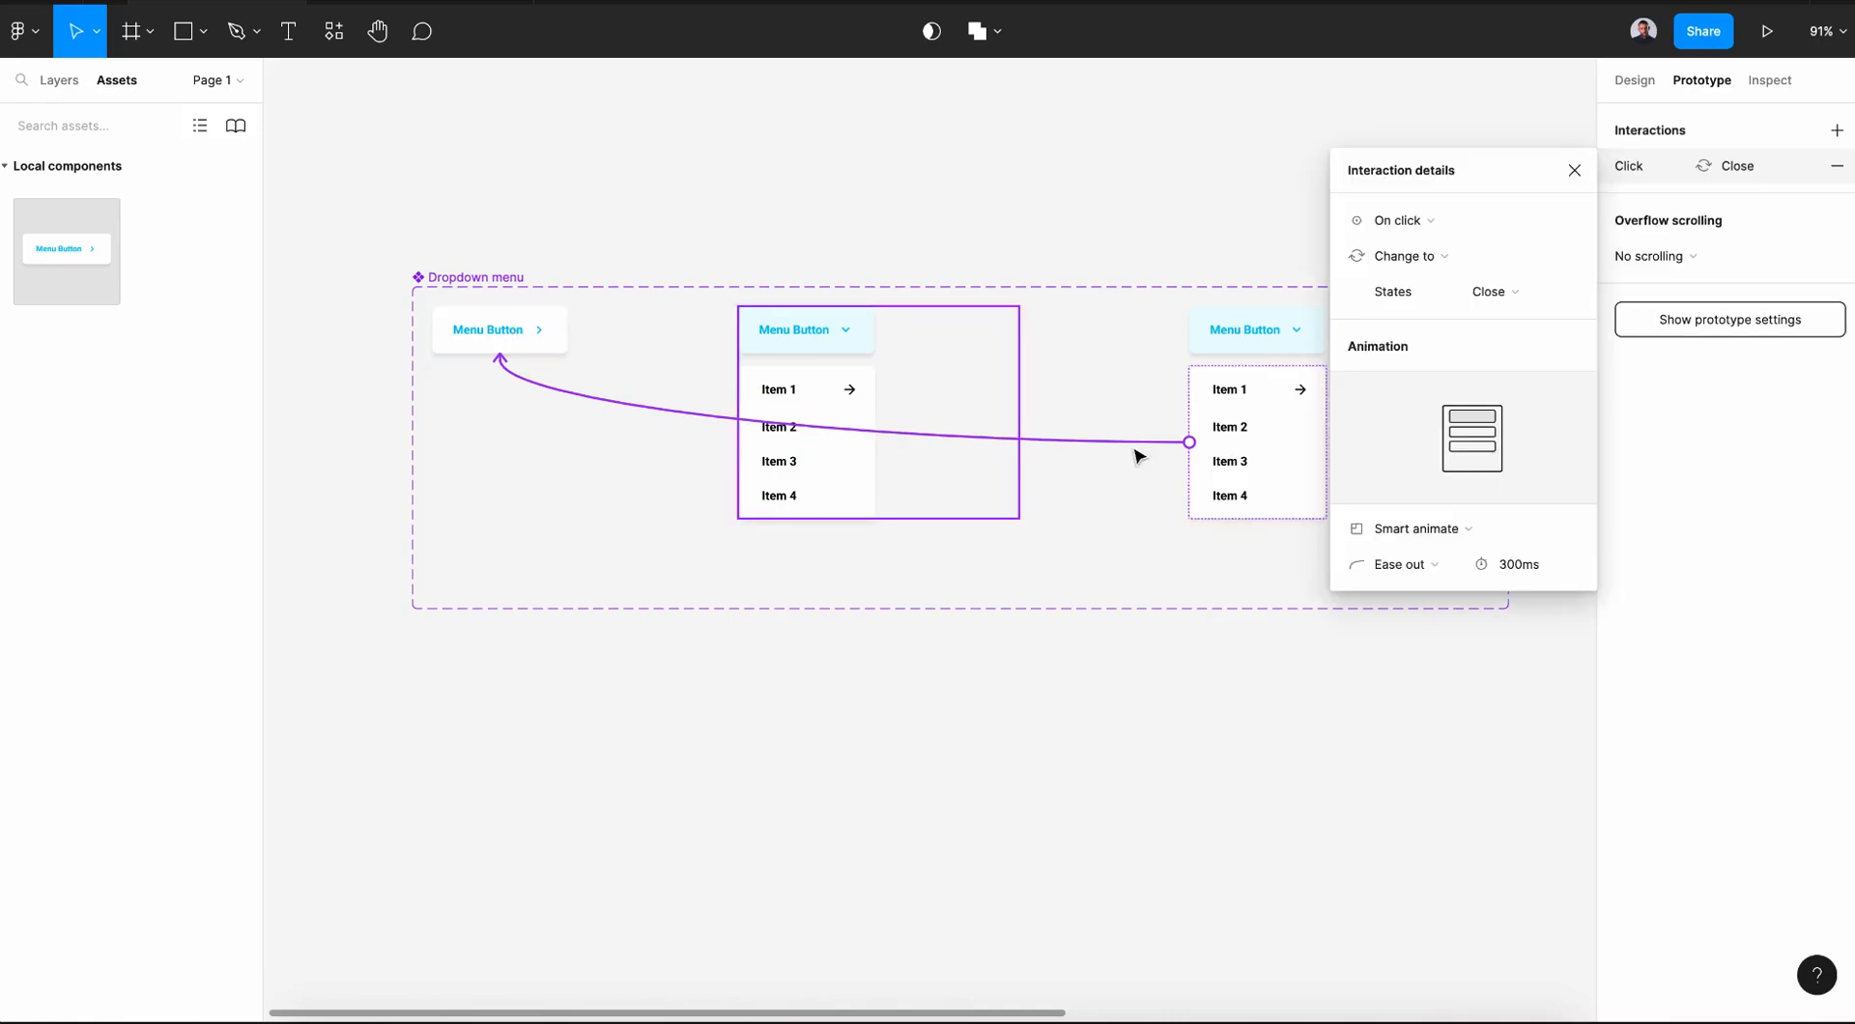
left_click(1413, 214)
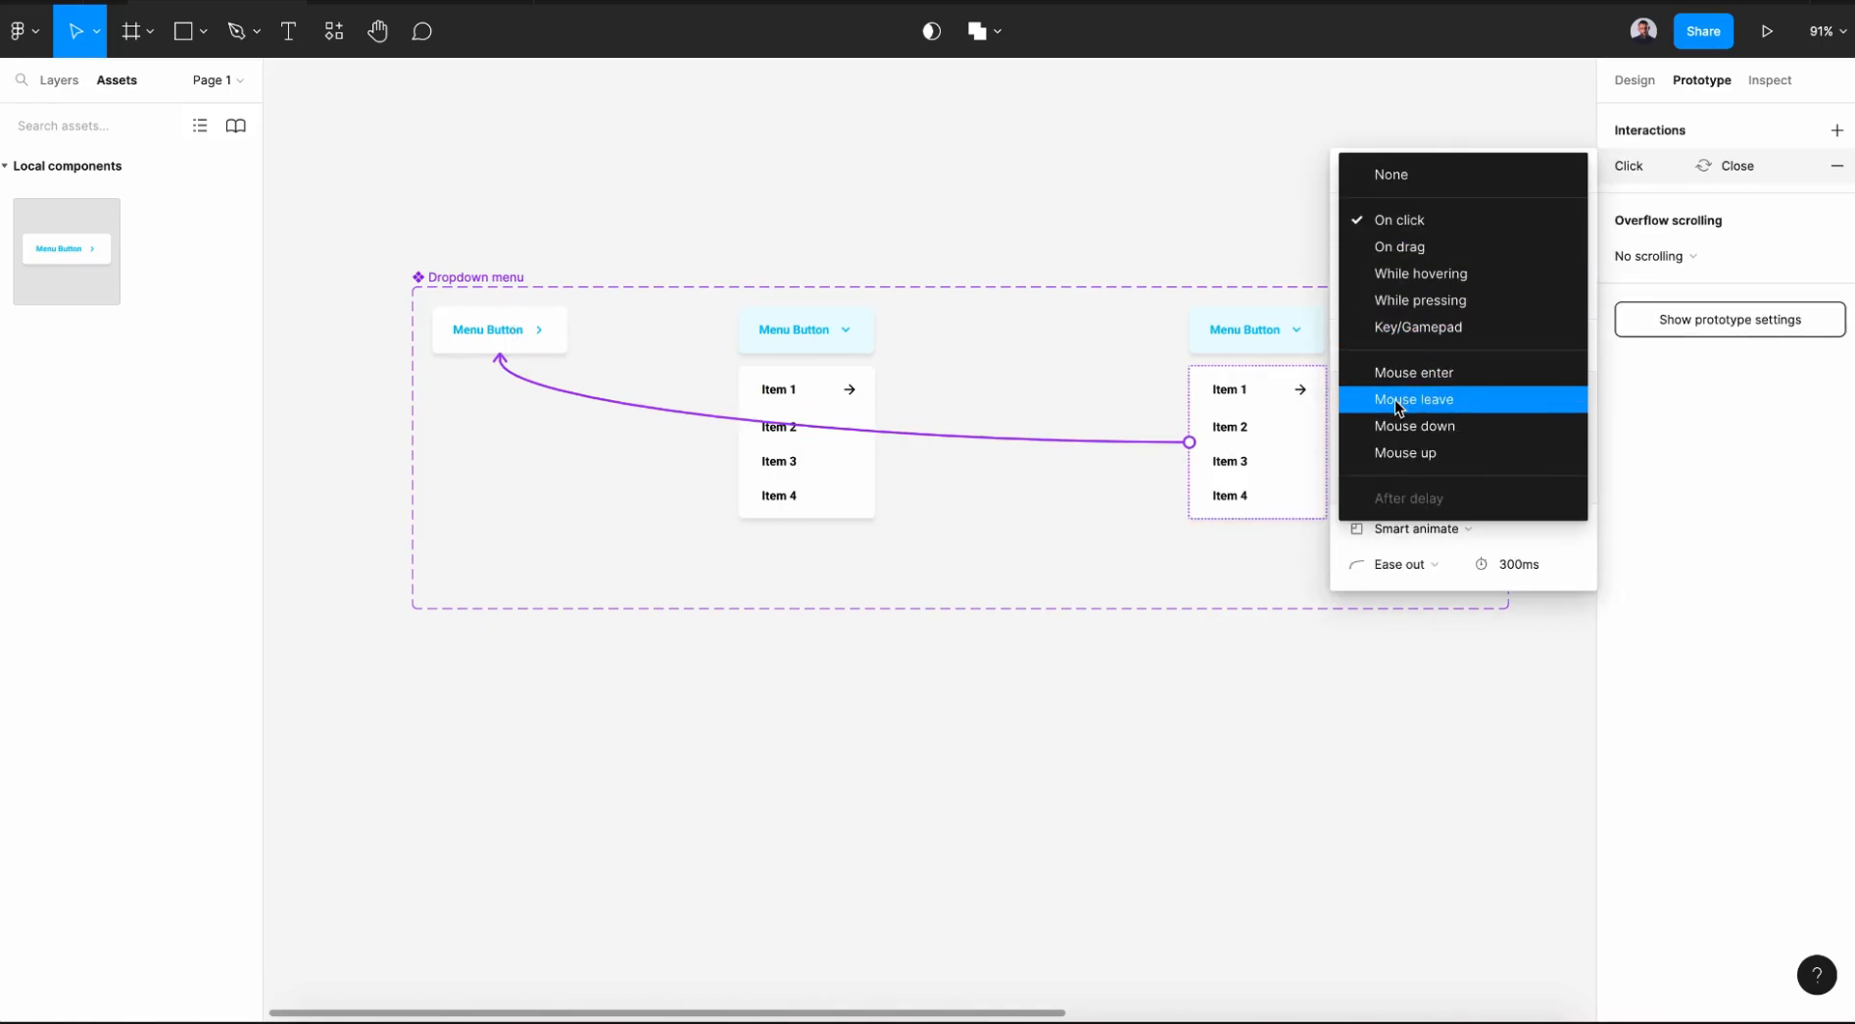
left_click(1424, 400)
left_click(1416, 522)
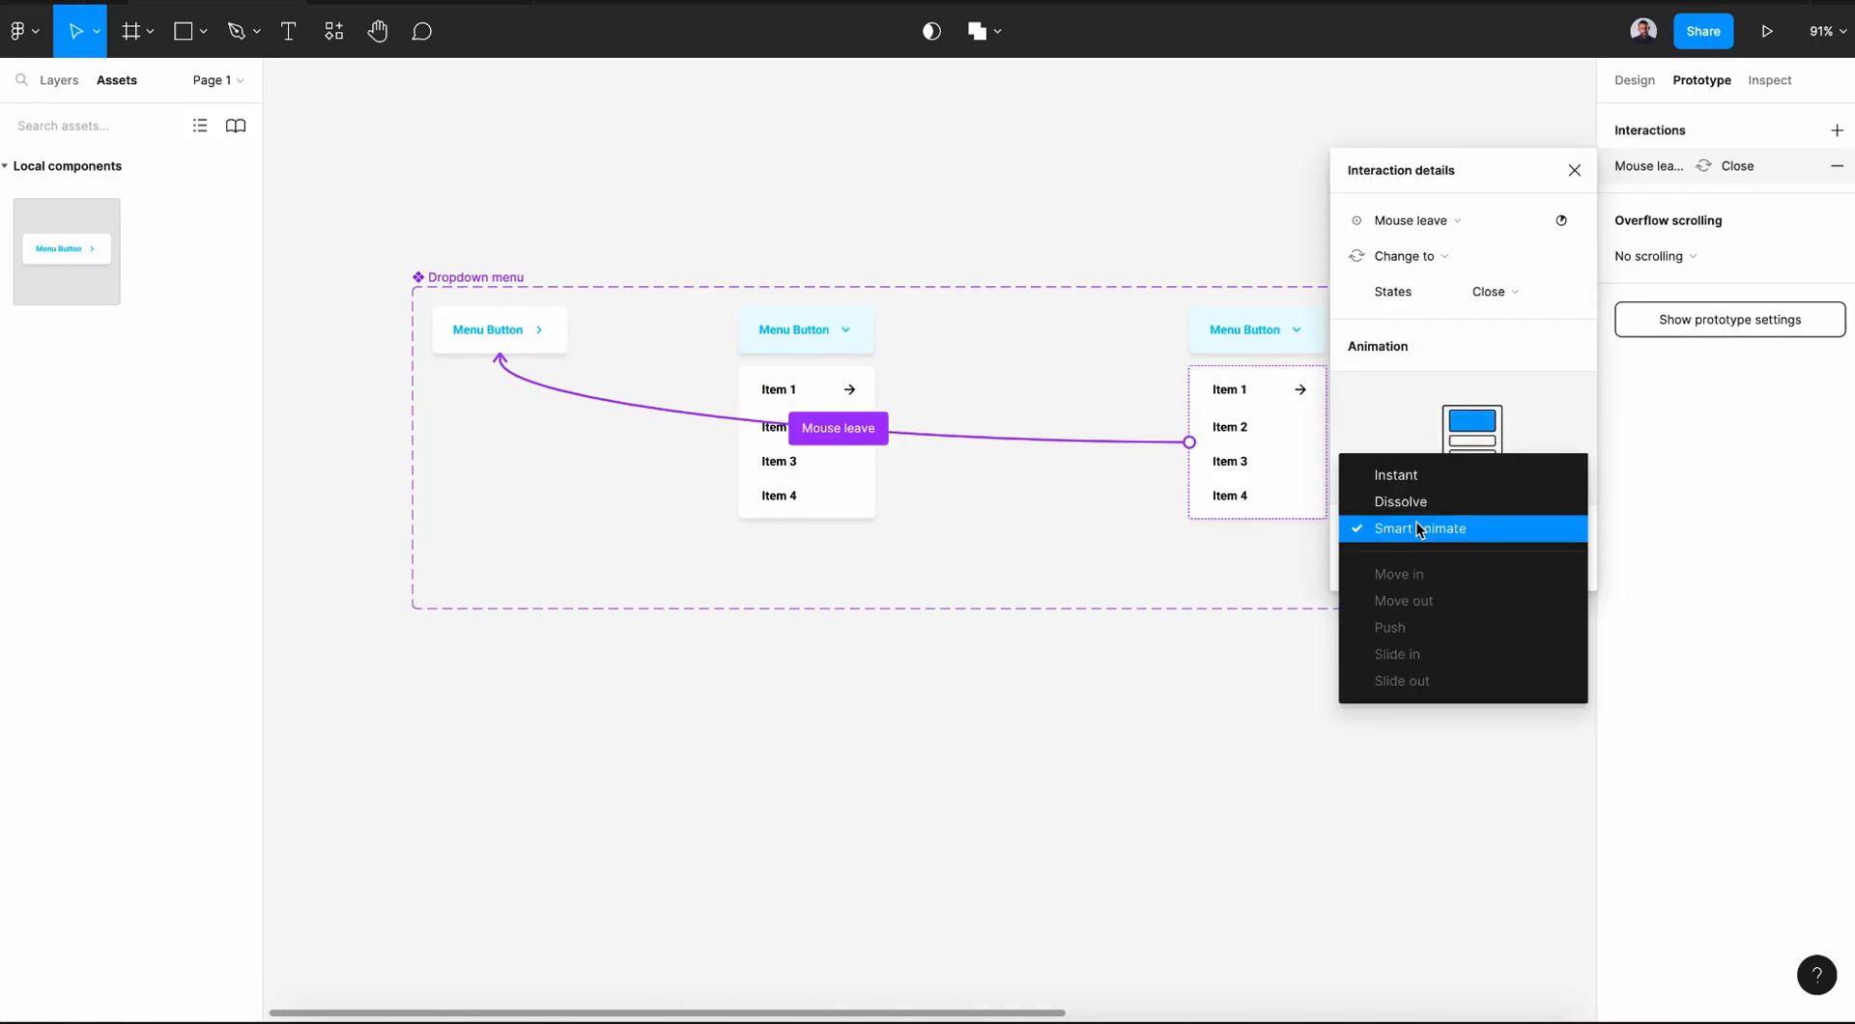
left_click(1416, 522)
left_click(1575, 170)
- Connect the item list in the Enabled variant to the Close variant with a Mouse leave trigger
left_click(856, 477)
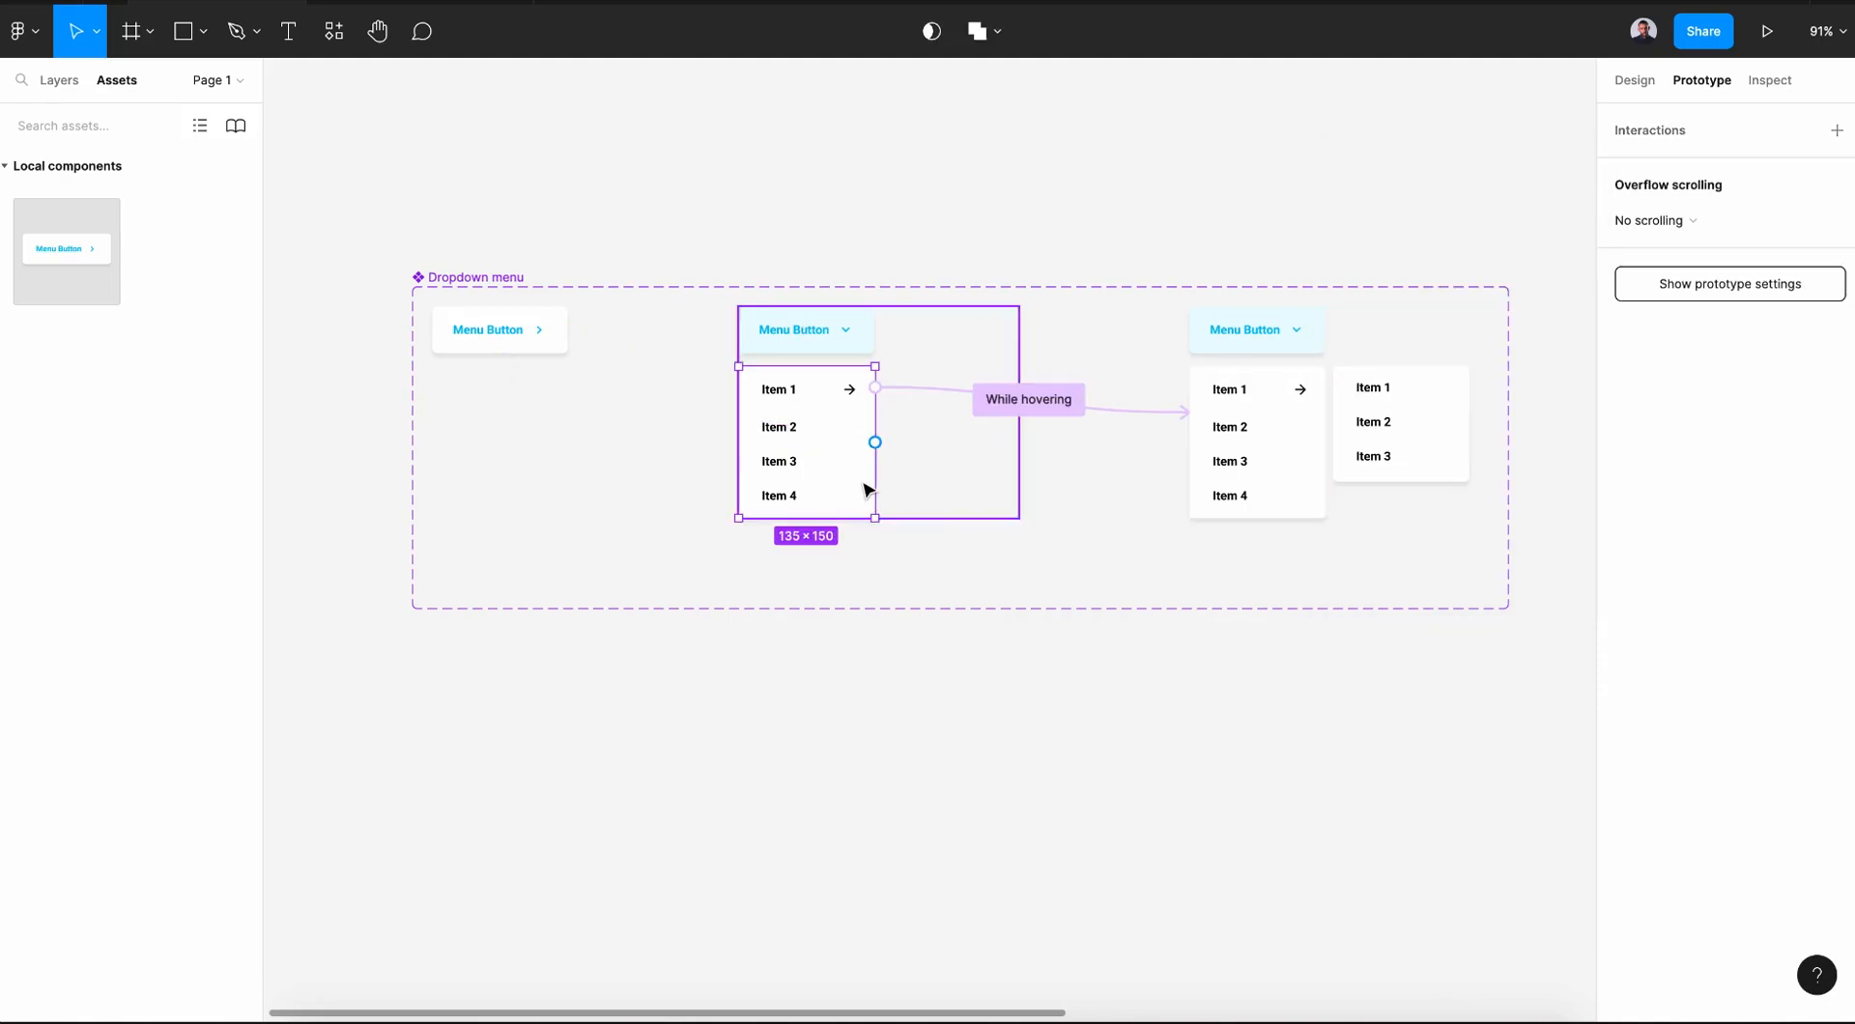
left_click_drag(738, 441, 562, 351)
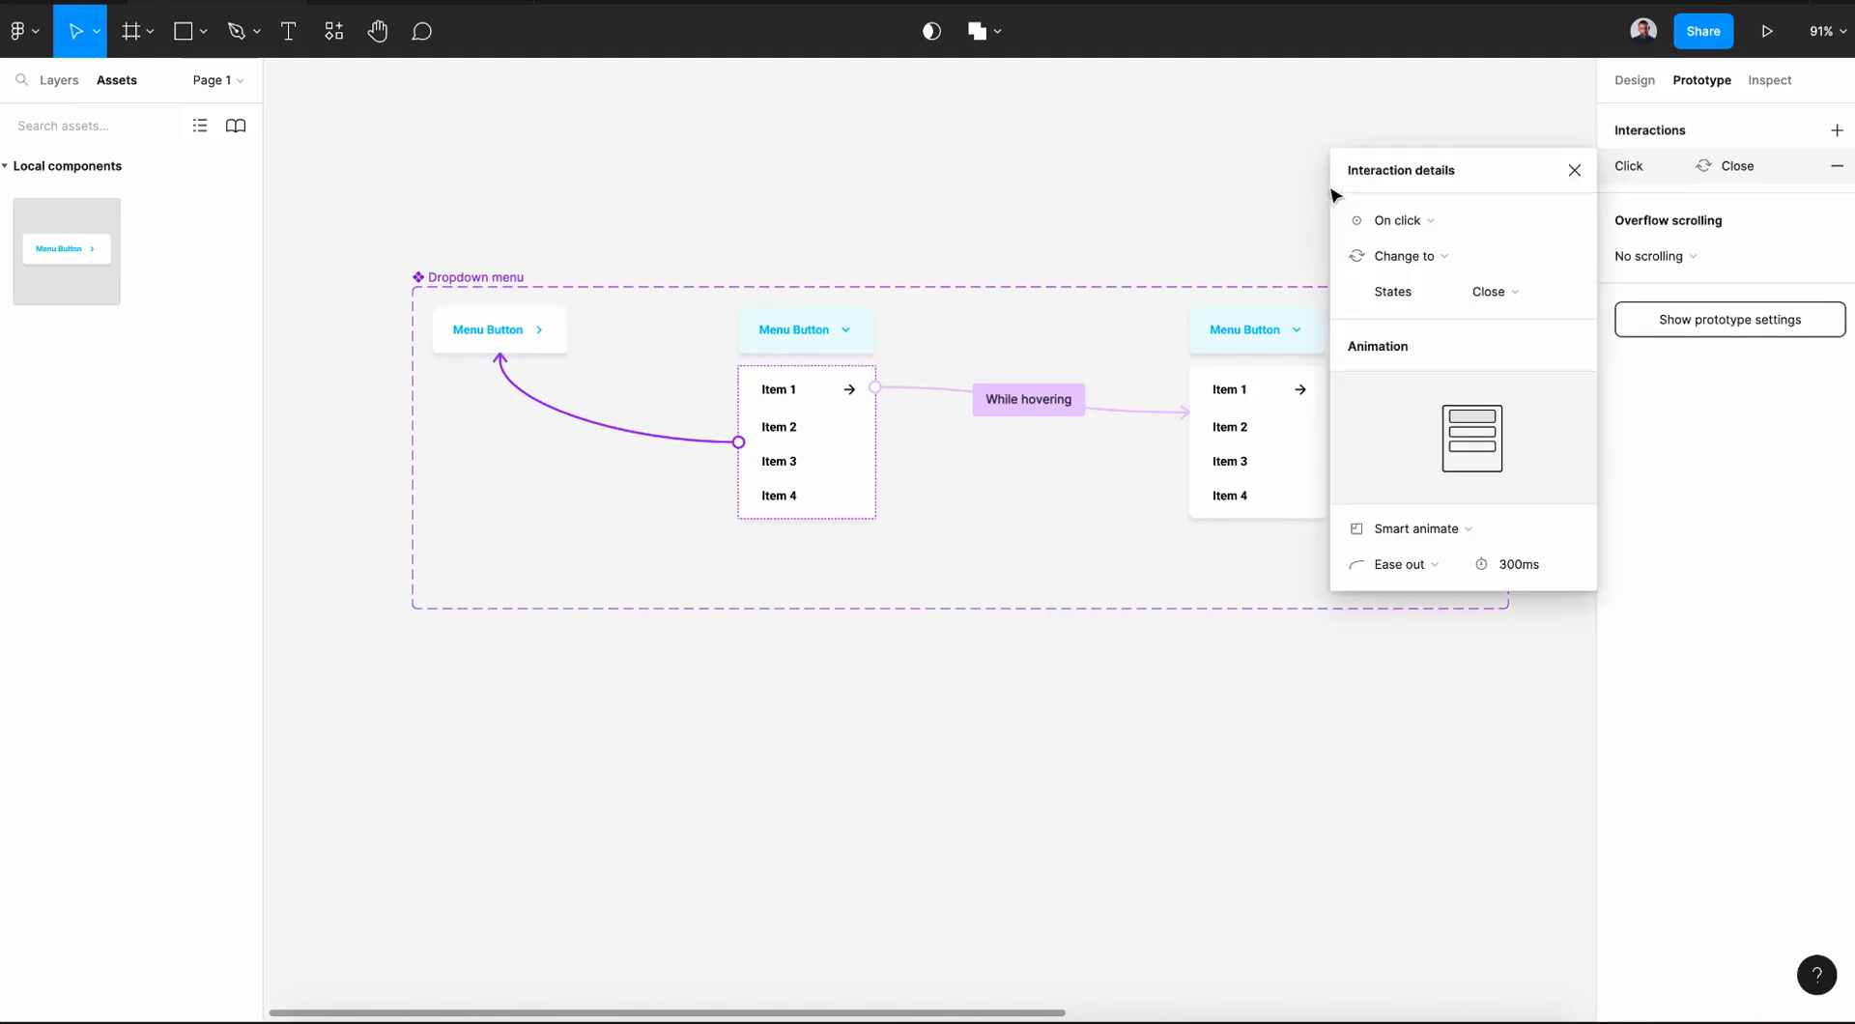
left_click(1406, 206)
left_click(1527, 398)
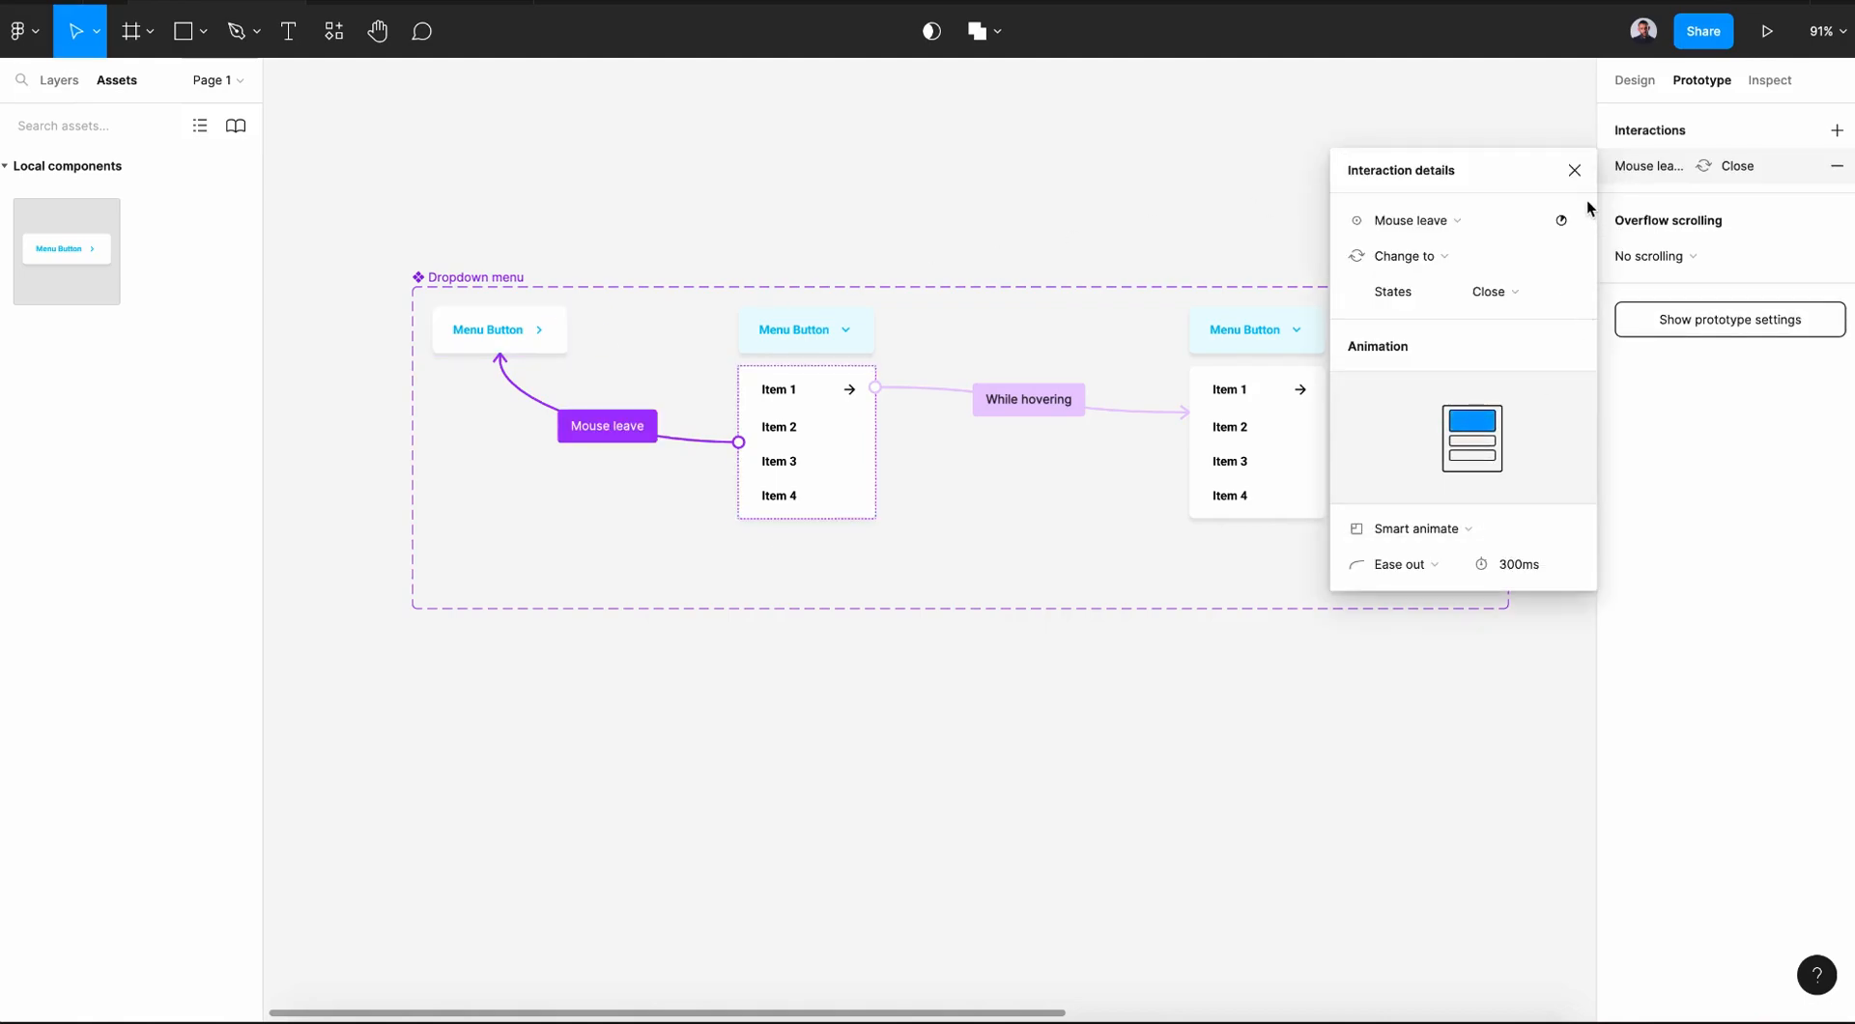
left_click(1575, 171)
- Connect the Menu Button in the Hover list item variant to the Close variant with an On click, Smart animate interaction
double_click(1261, 329)
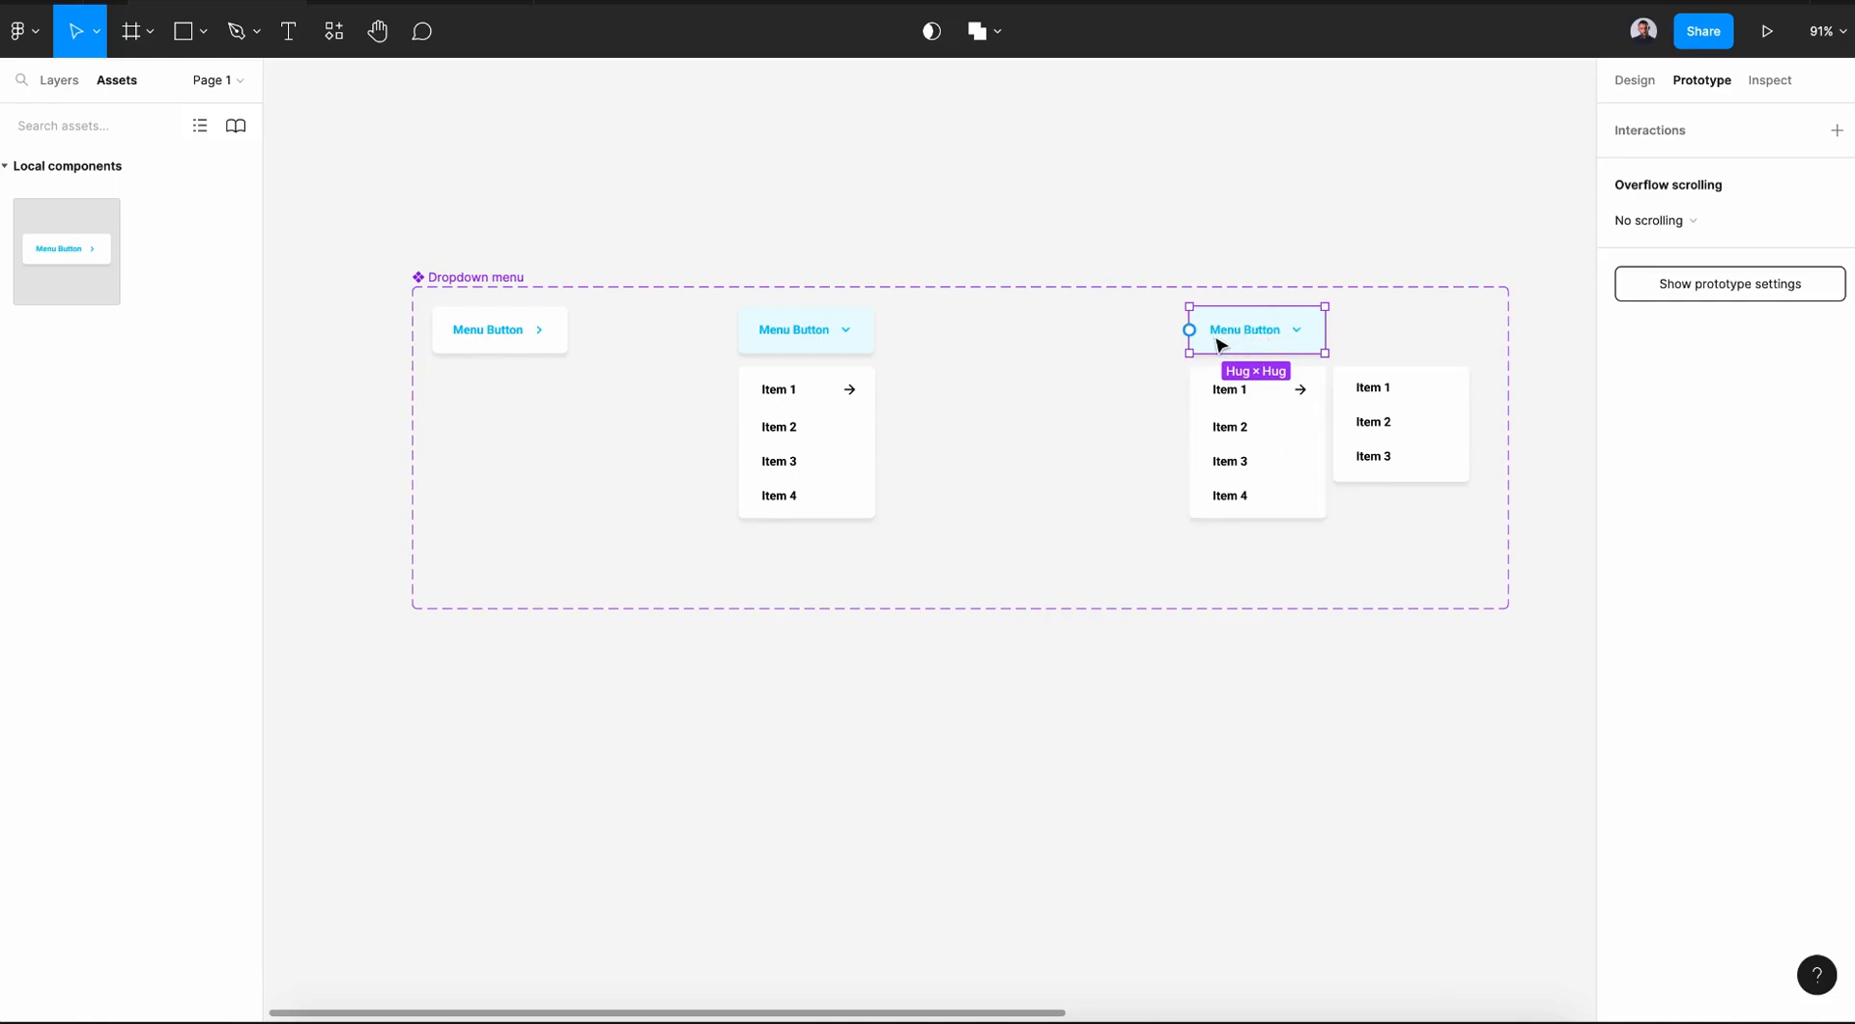
left_click_drag(1189, 329, 572, 335)
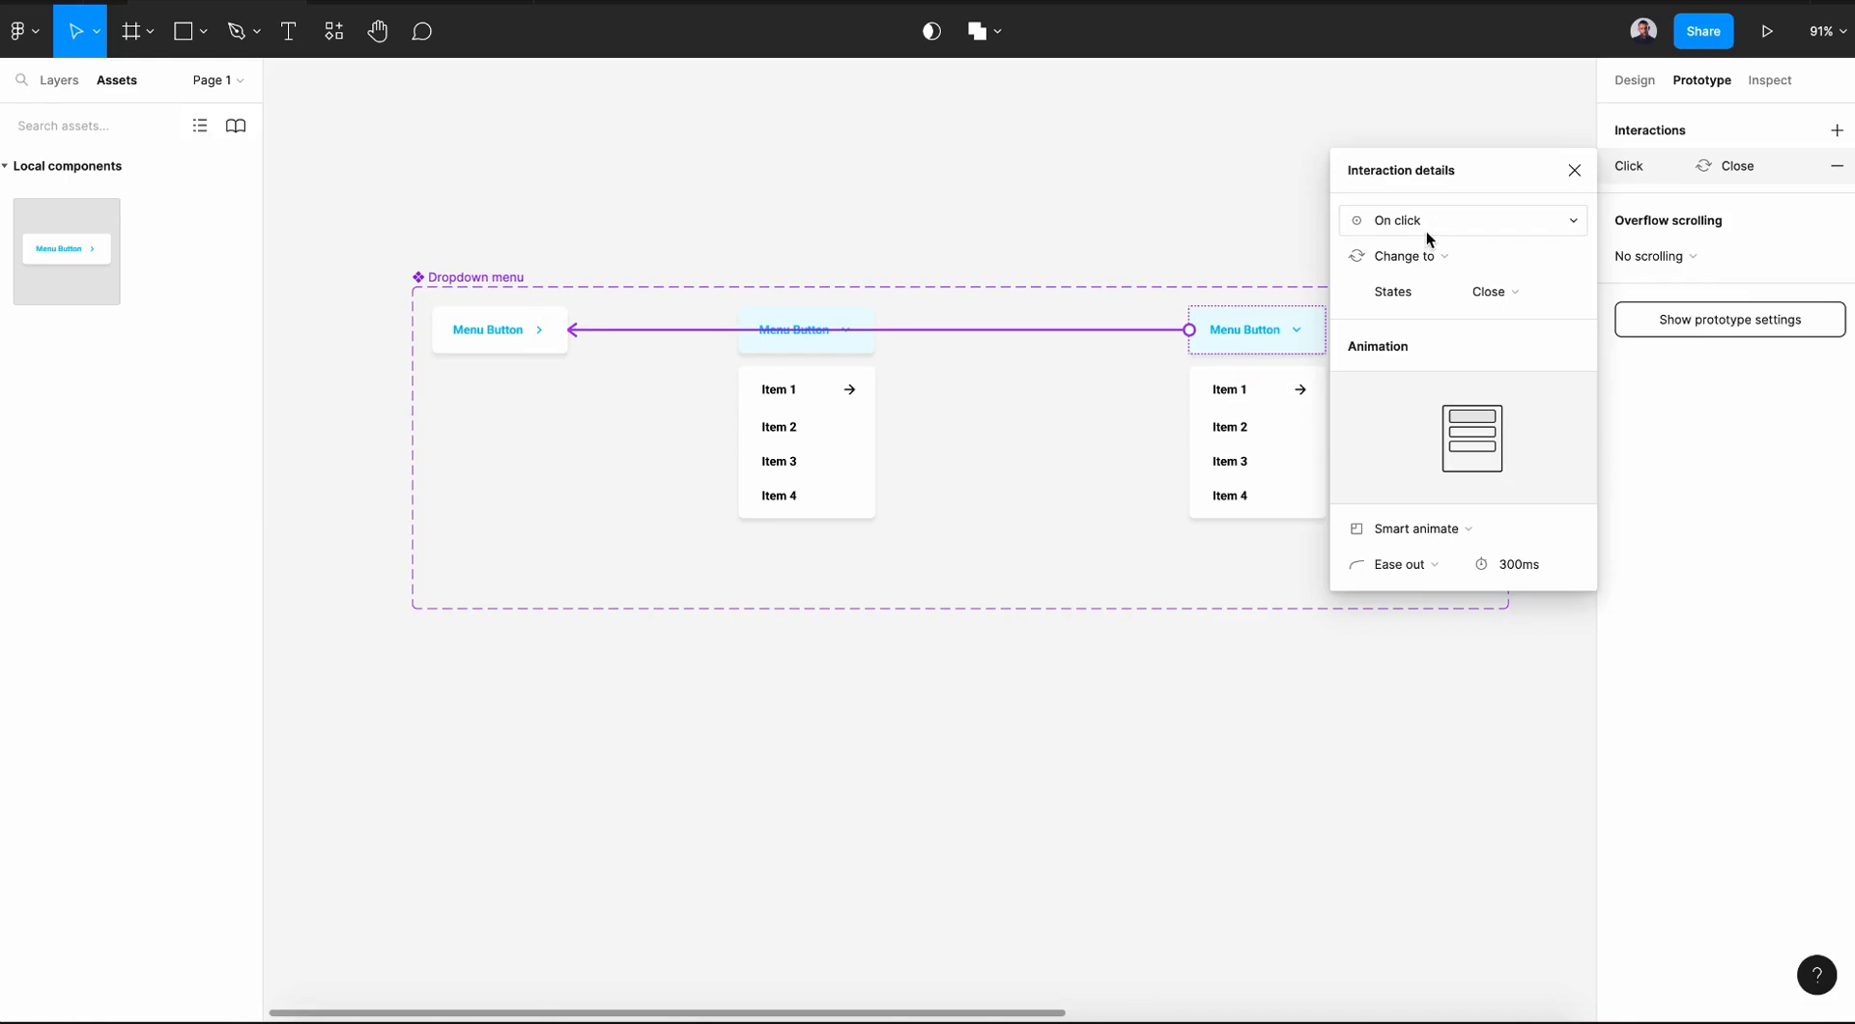
left_click(1396, 529)
left_click(1393, 526)
- Connect the Menu Button in the Enabled variant to Close with an On click interaction and deselect everything
left_click(850, 349)
left_click(849, 348)
left_click_drag(738, 331, 560, 331)
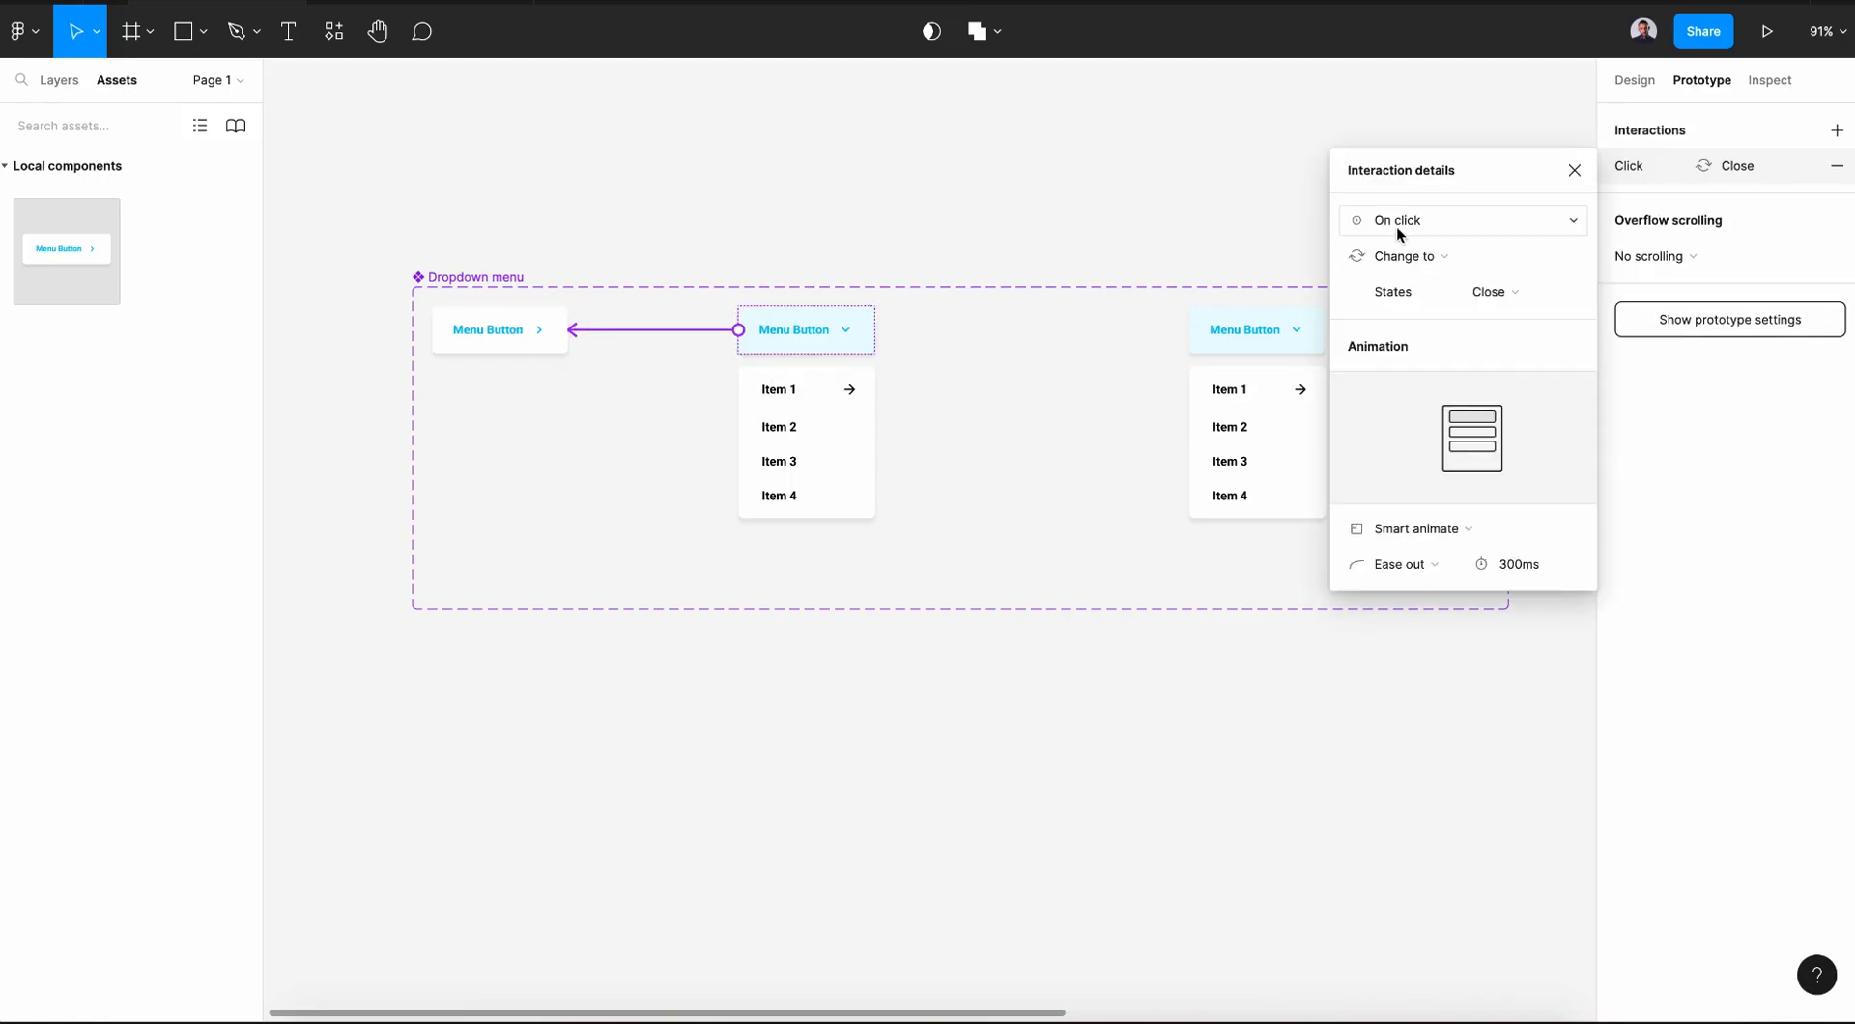
left_click(1579, 181)
left_click(1088, 759)
- Delete the existing Frame 1 beside the Dropdown menu component set
scroll(1097, 771, "right", 3)
scroll(1100, 773, "down", 3)
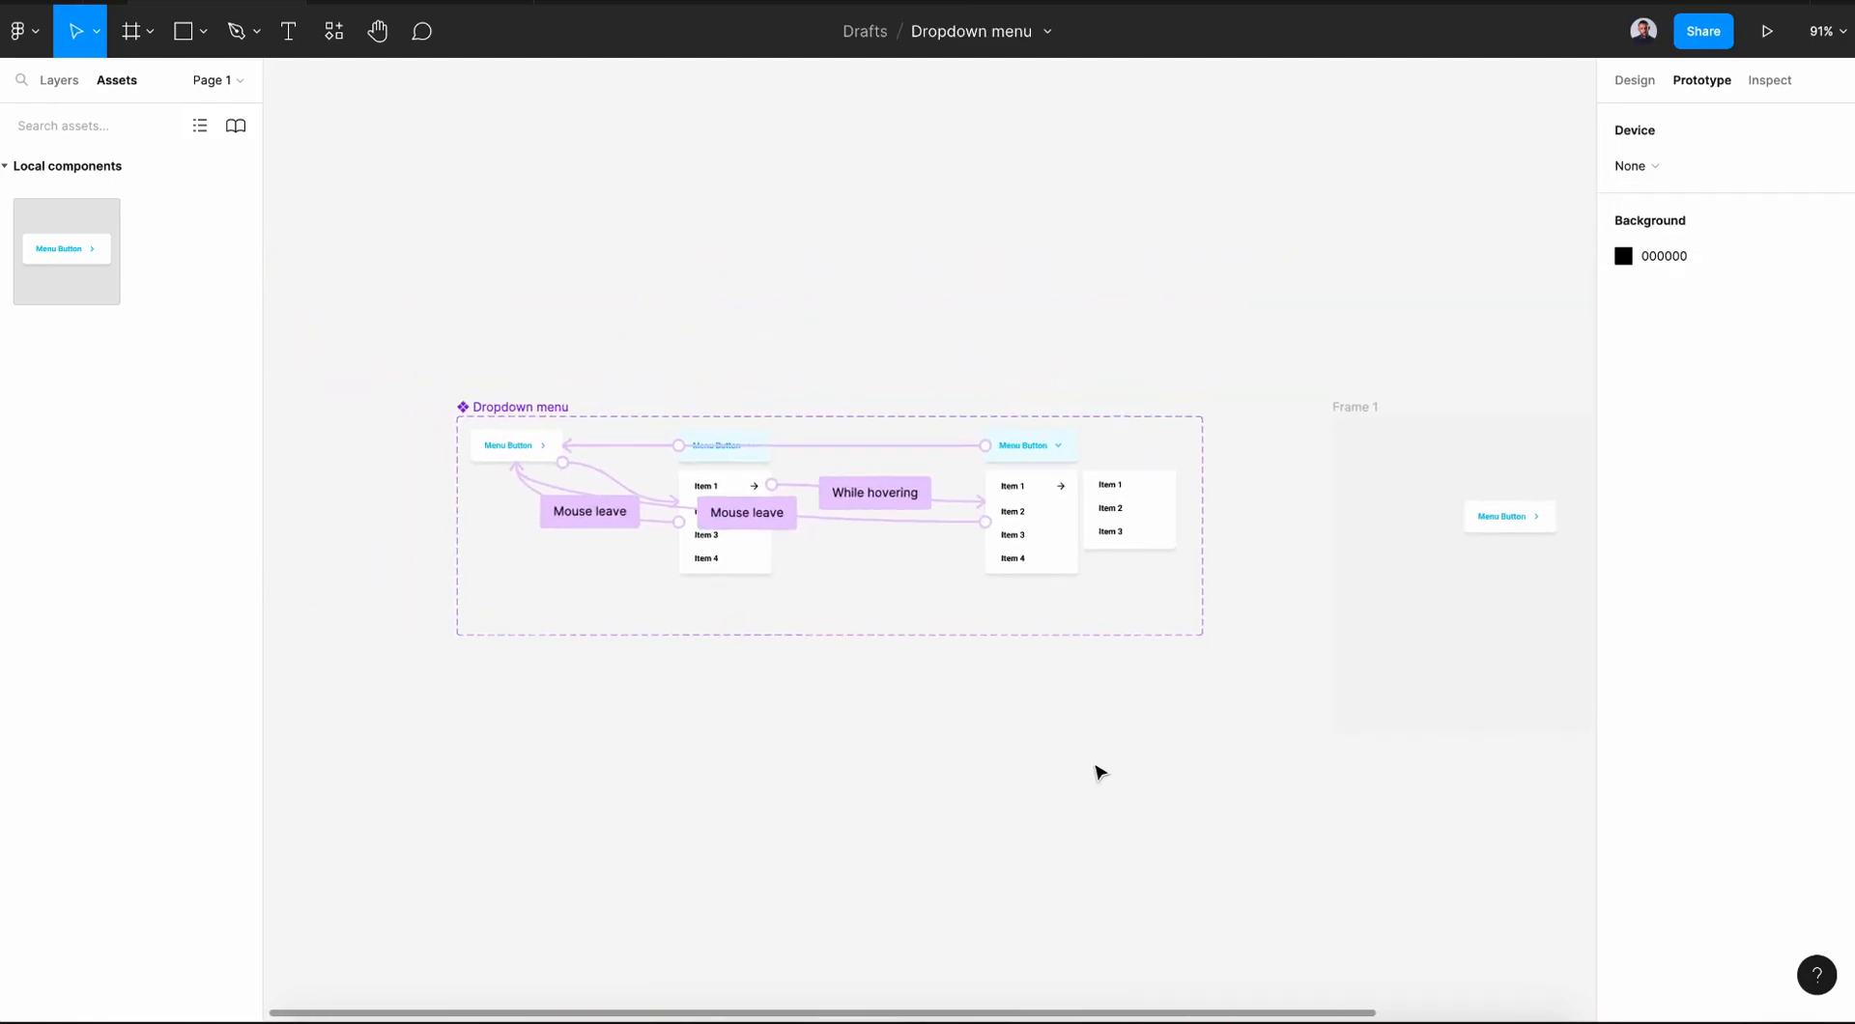
scroll(1100, 772, "right", 3)
left_click(1077, 404)
key("Delete")
scroll(1084, 414, "up", 3)
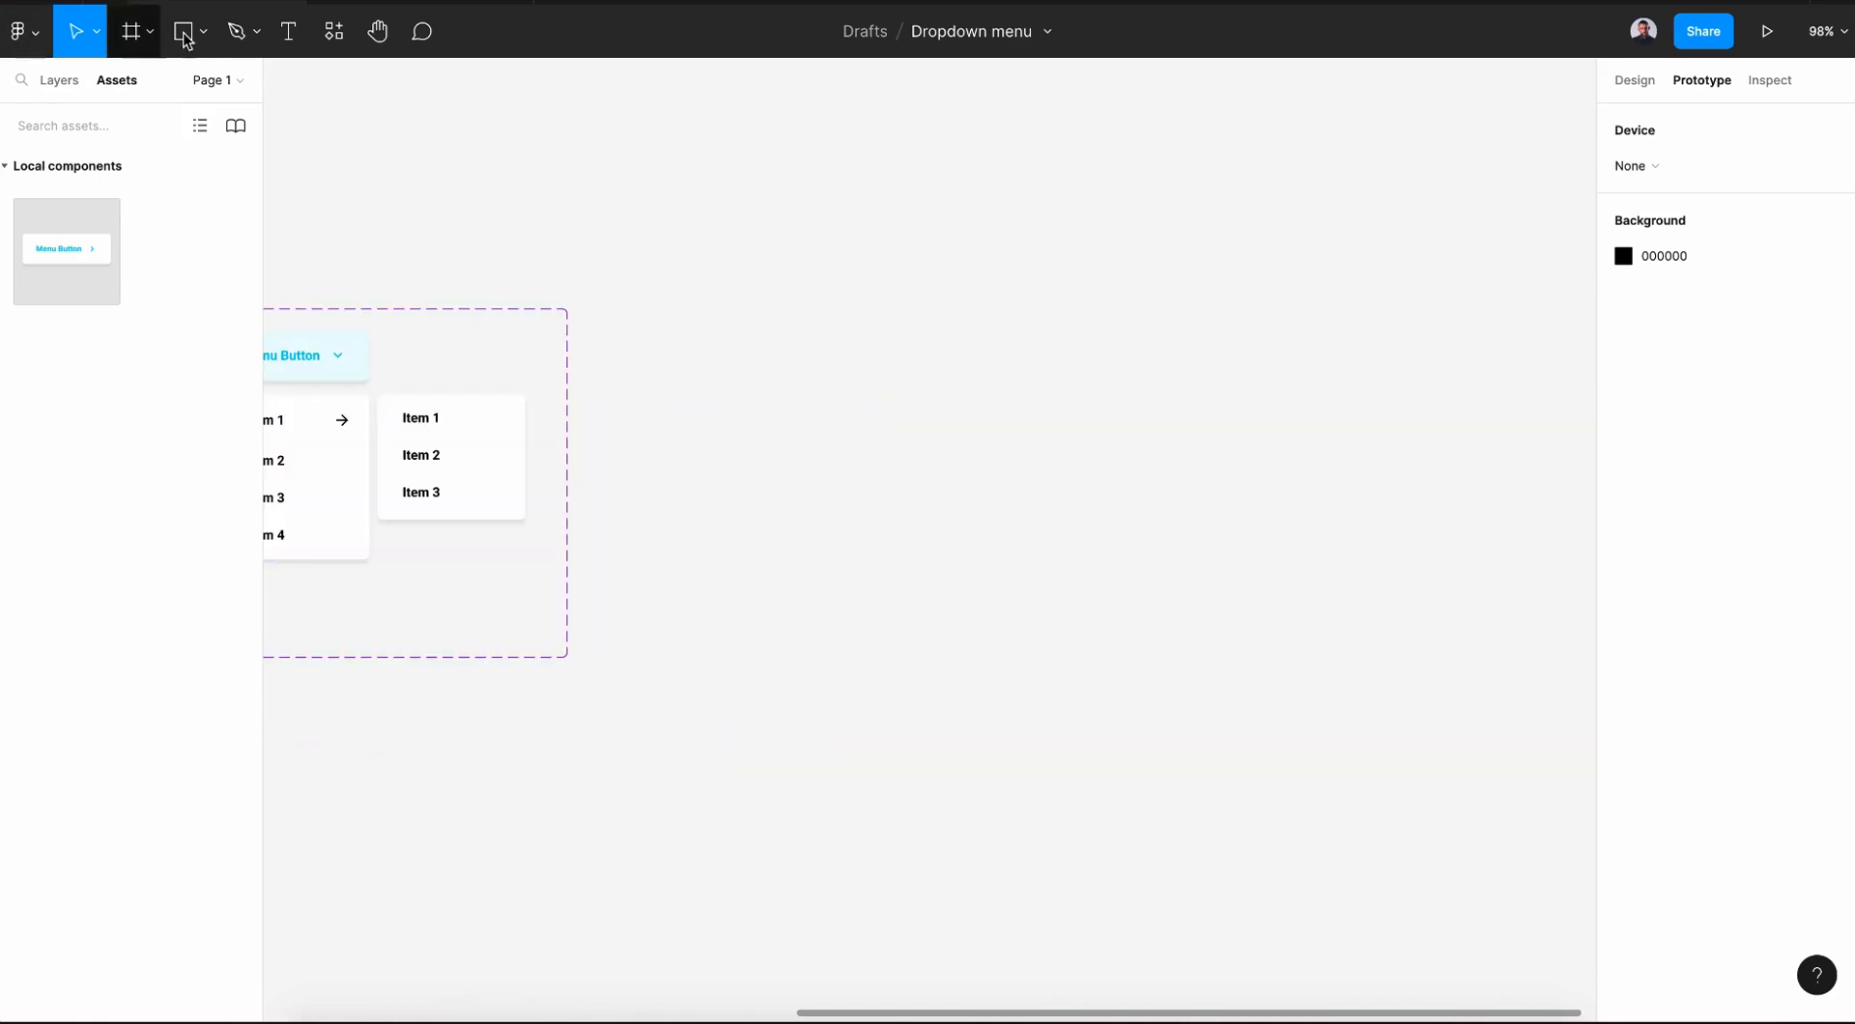
- Draw a new frame about 752 × 480 beside the component set and place a Dropdown menu instance inside it
left_click(150, 32)
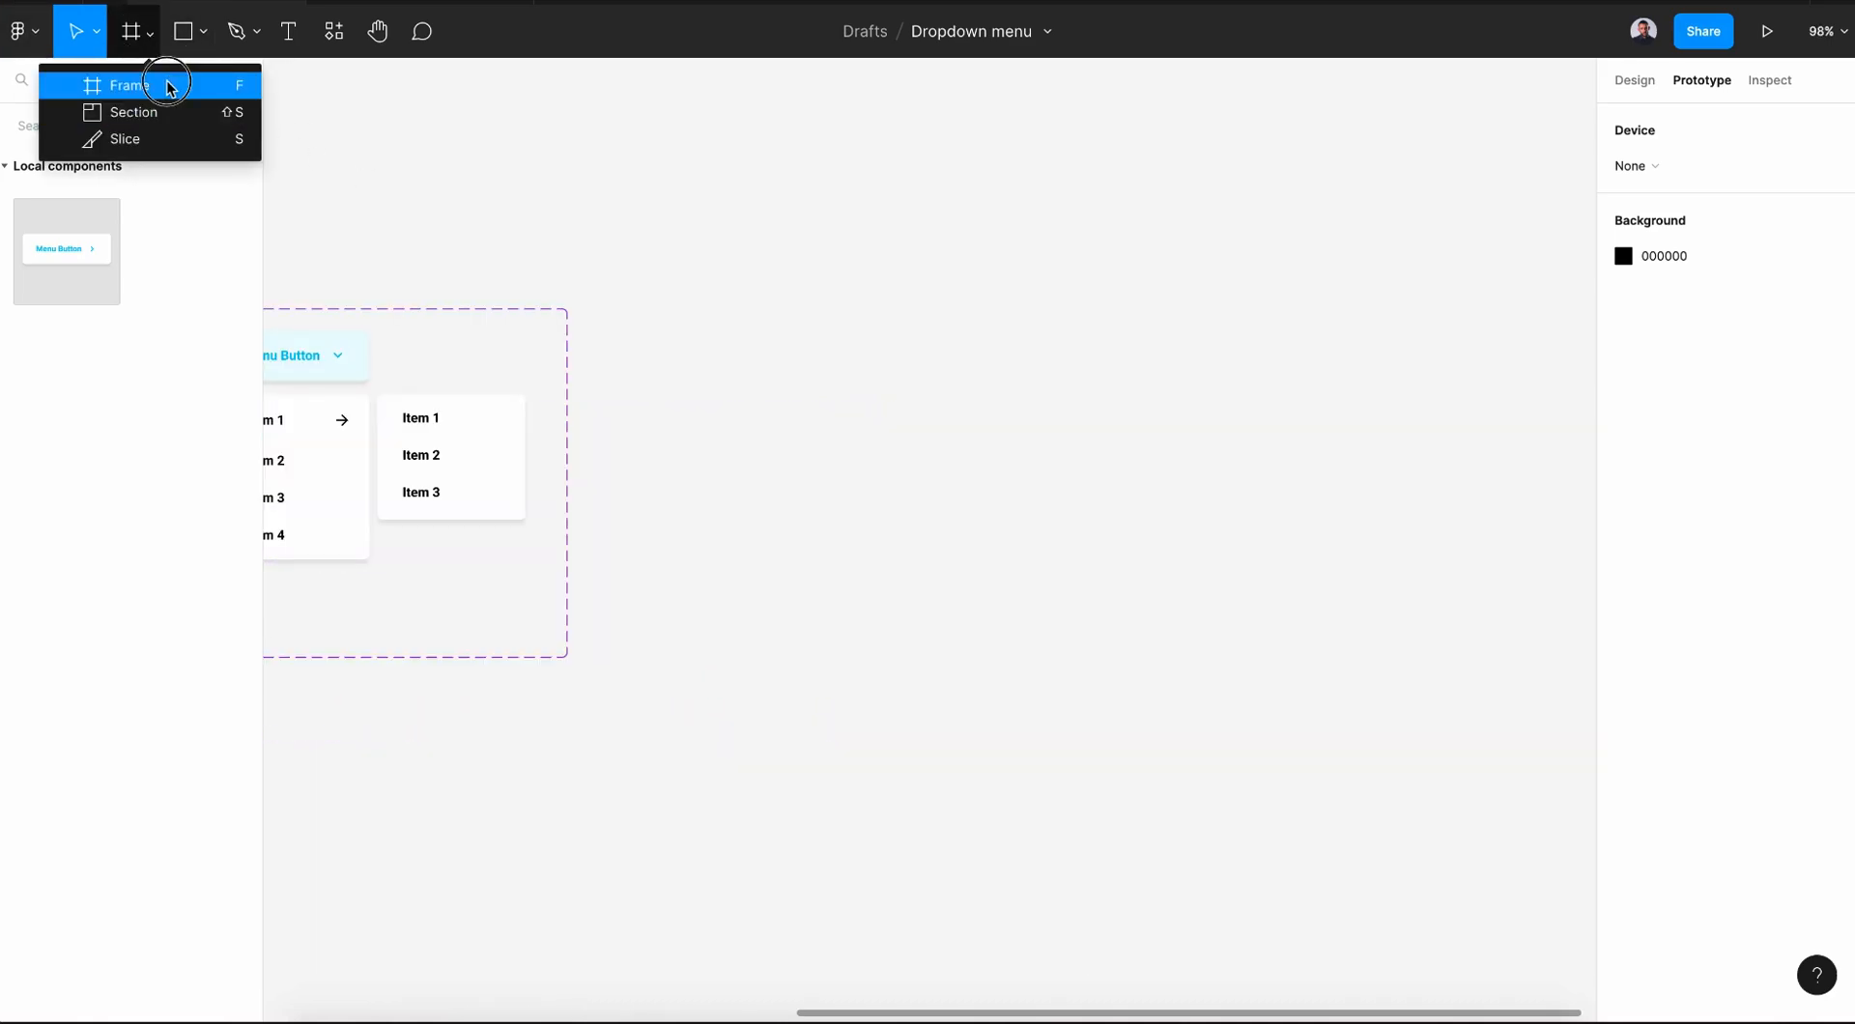
key("ctrl+z")
left_click_drag(100, 241, 997, 490)
- Change the fill of Frame 1 to light grey EAEAEA in design mode and deselect the frame
left_click(710, 314)
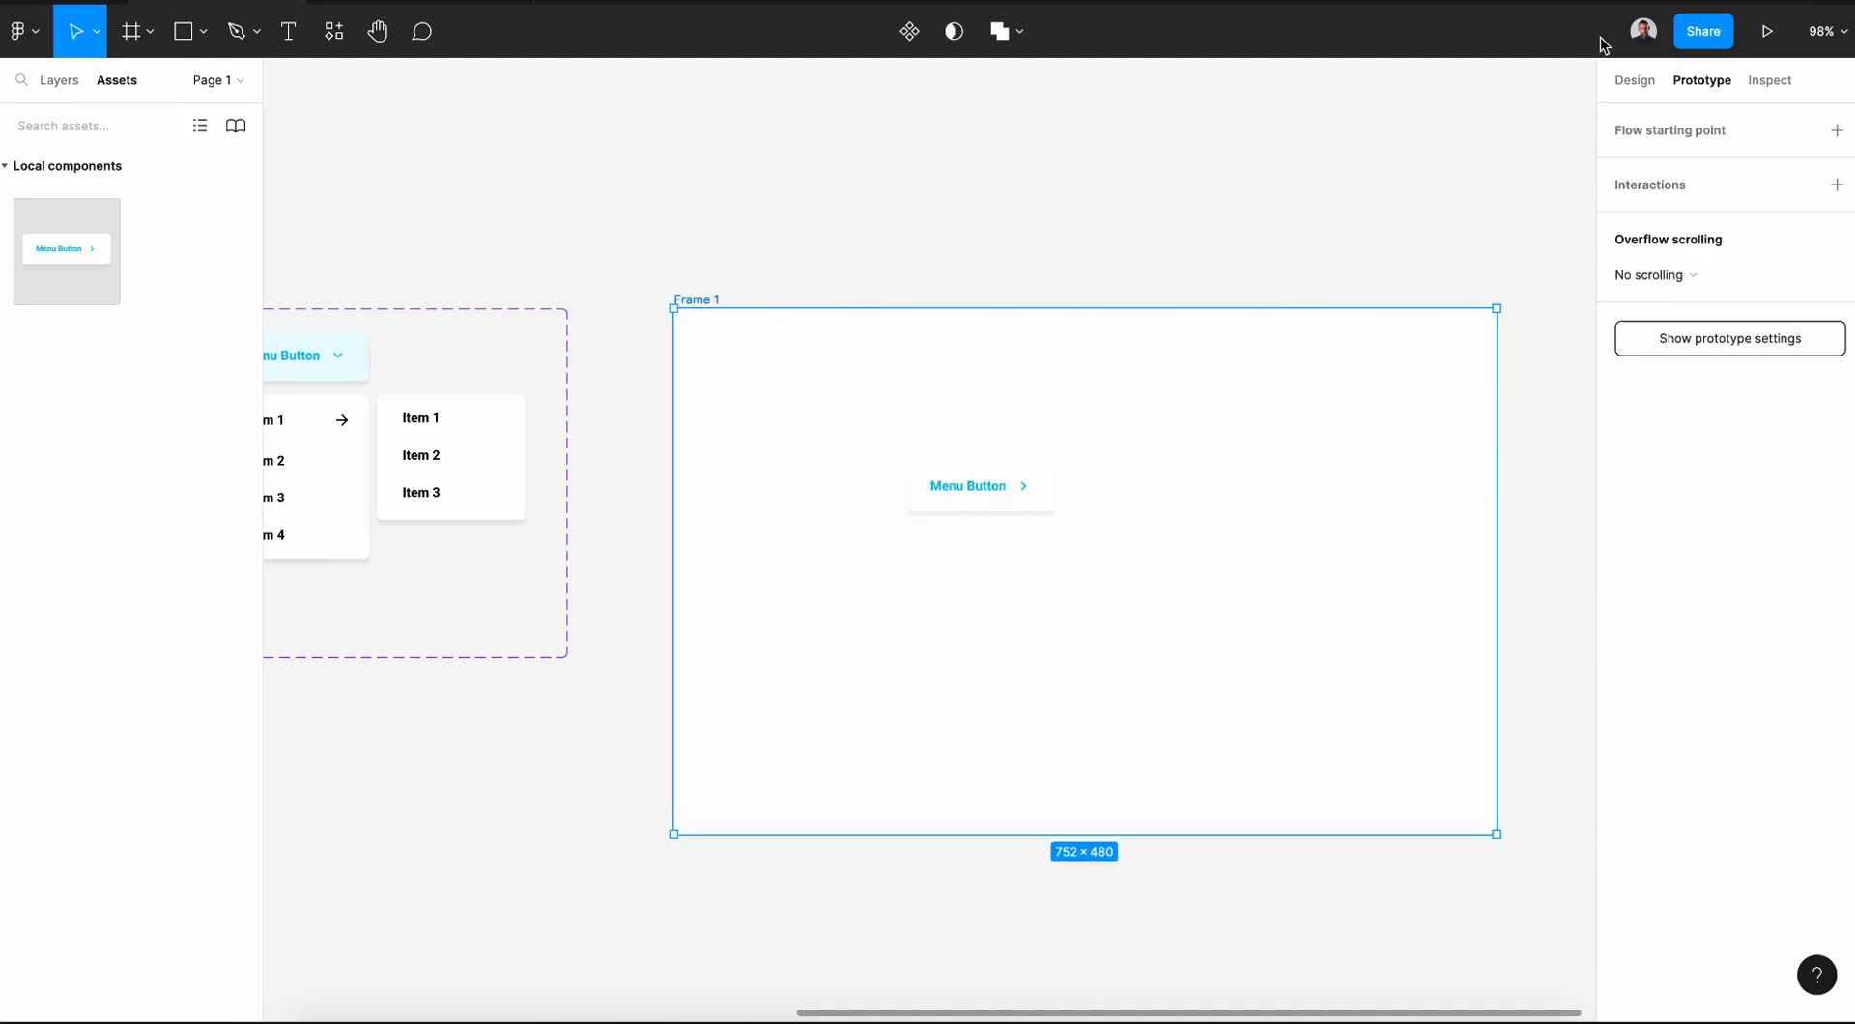
left_click(1633, 80)
left_click(1623, 606)
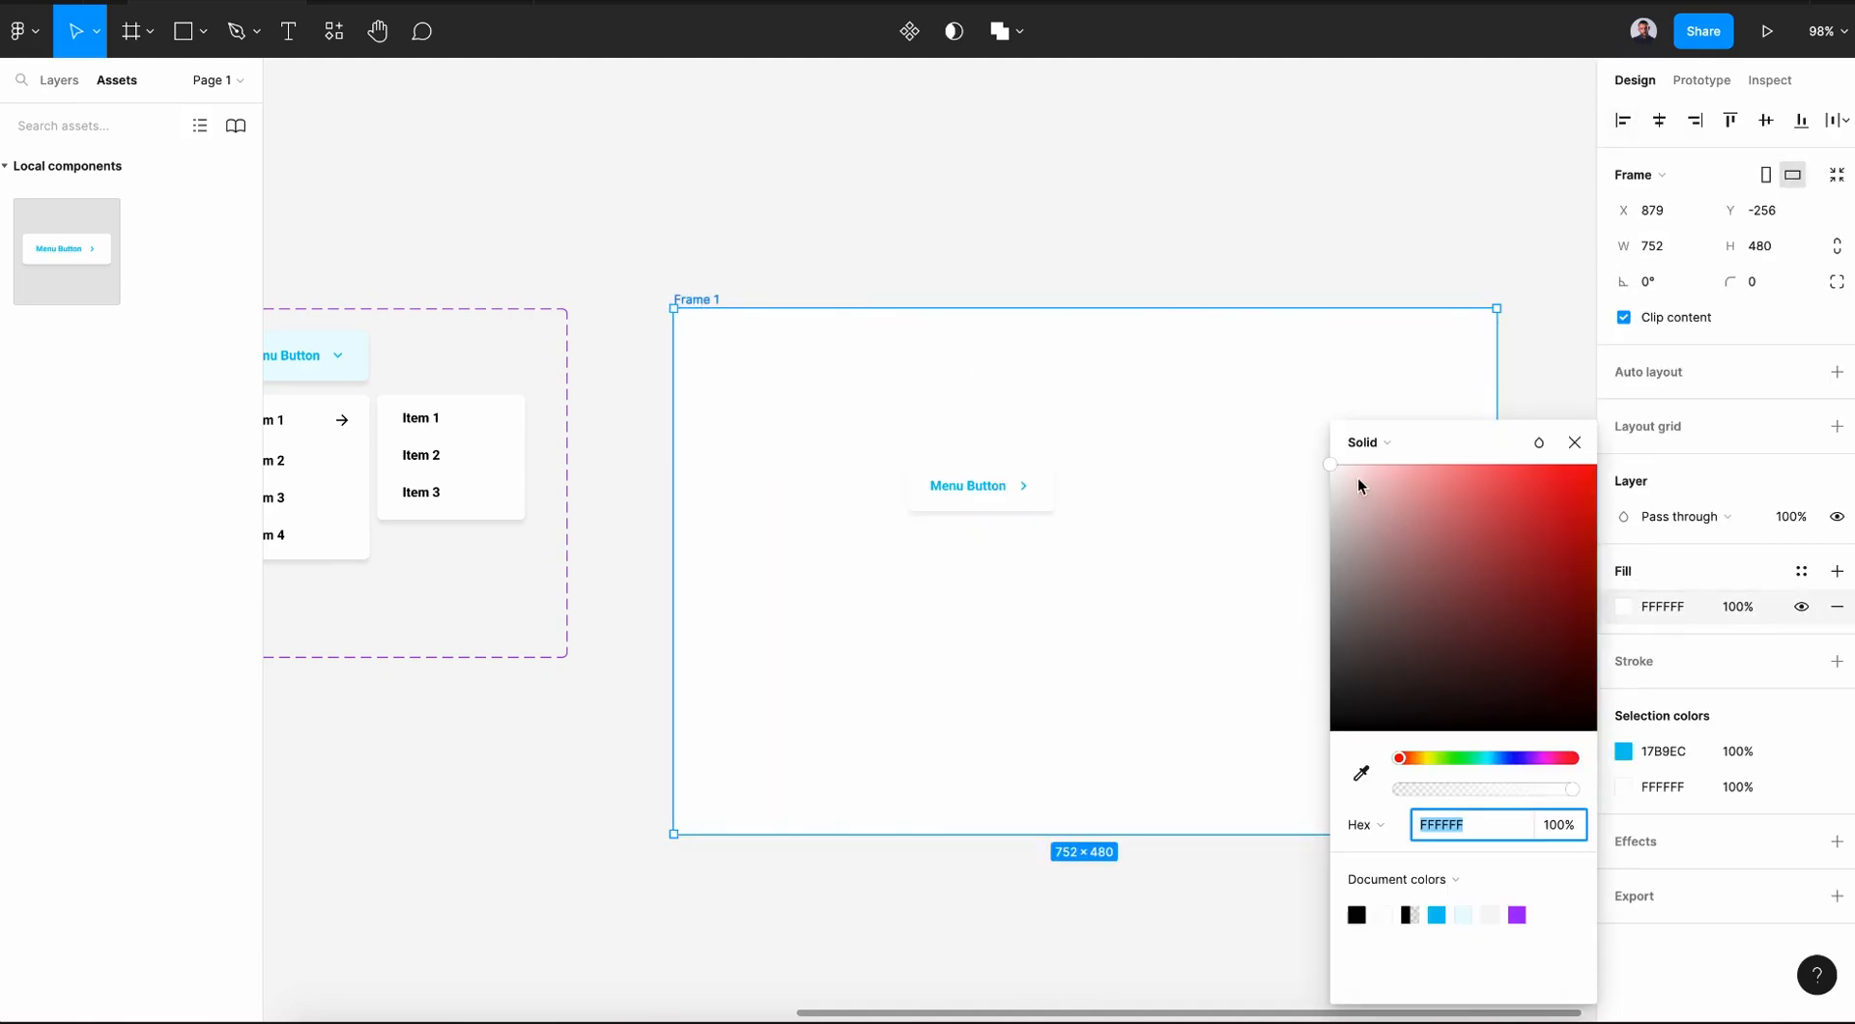
left_click(1331, 486)
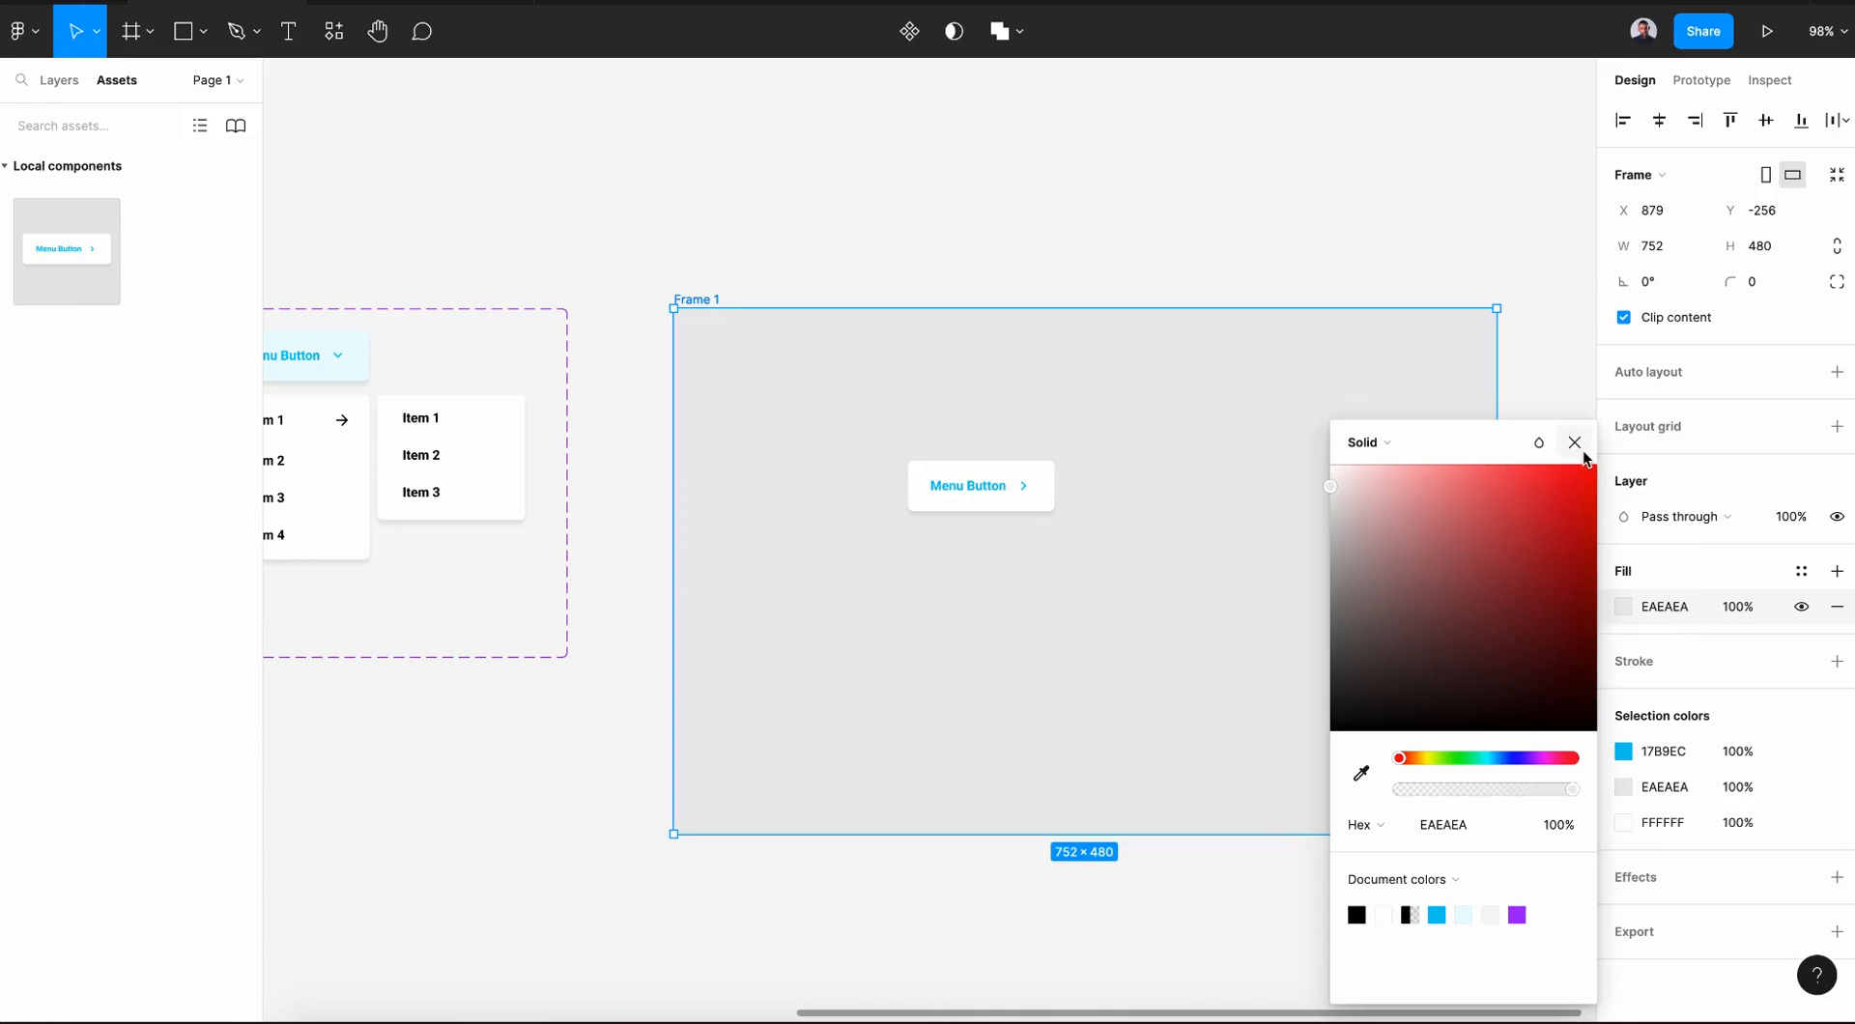
left_click(1574, 443)
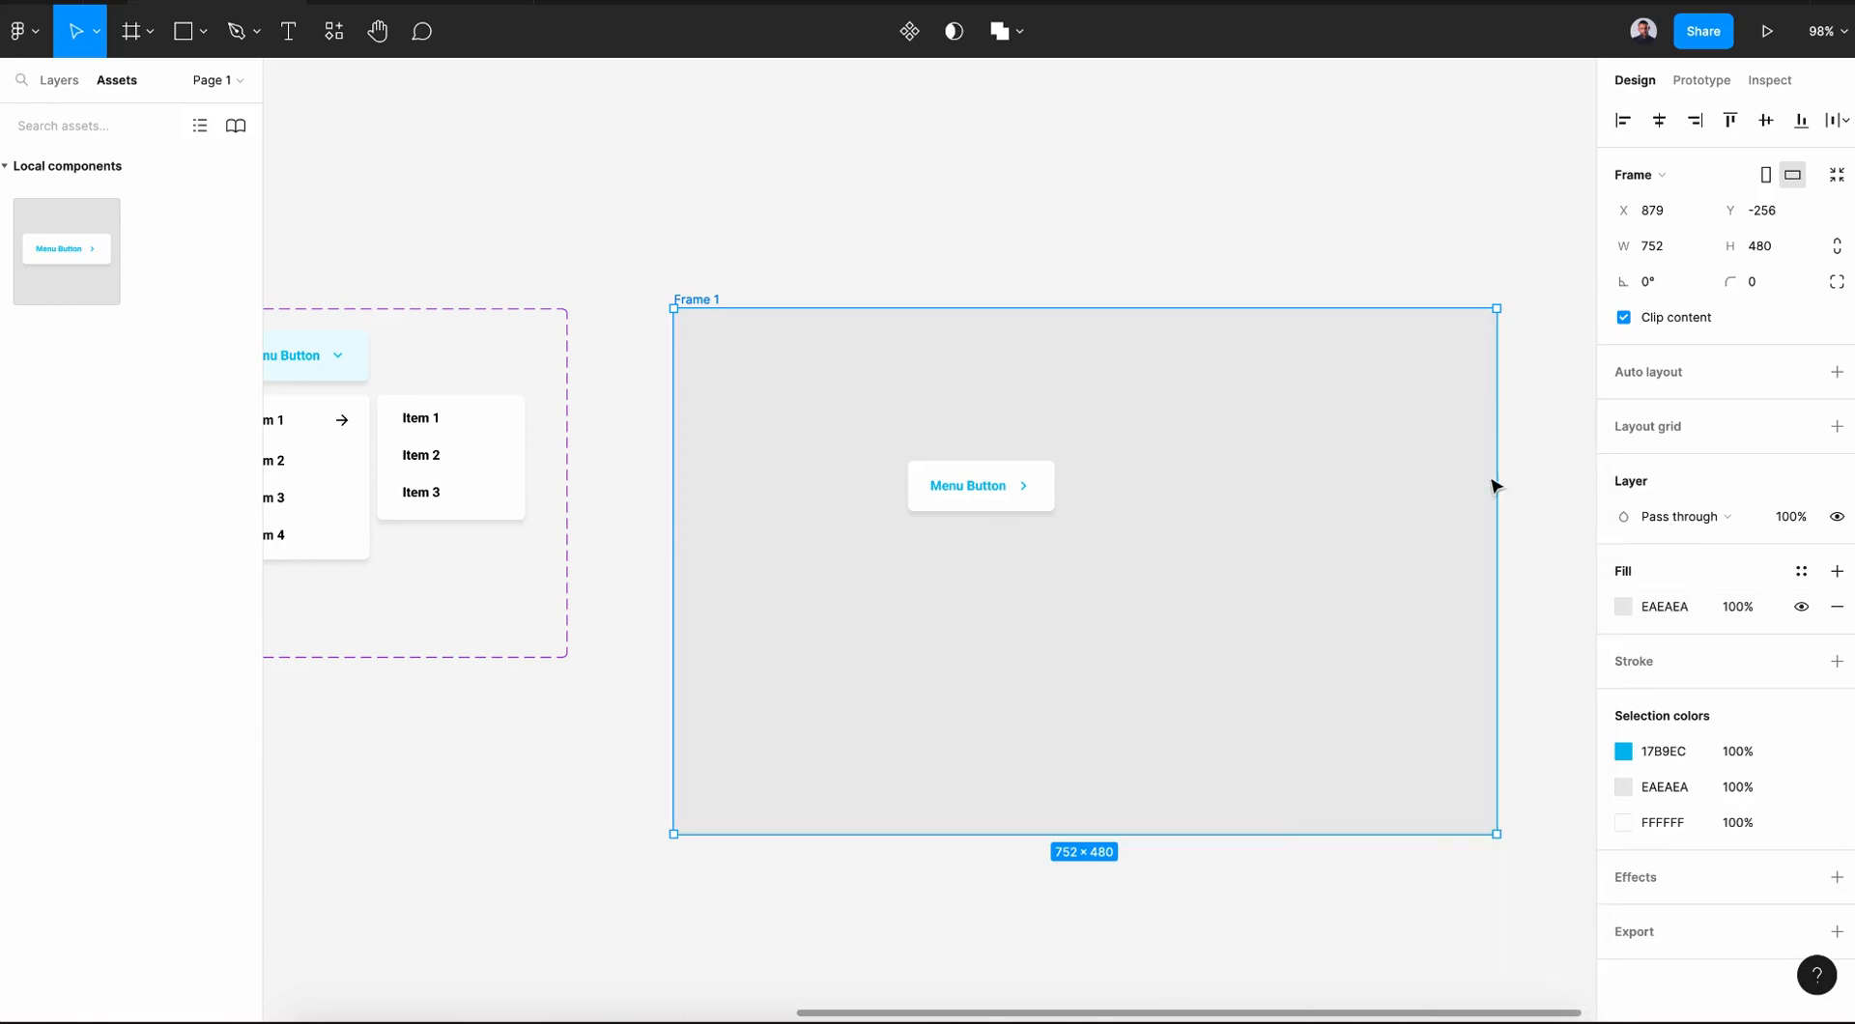
left_click(1024, 580)
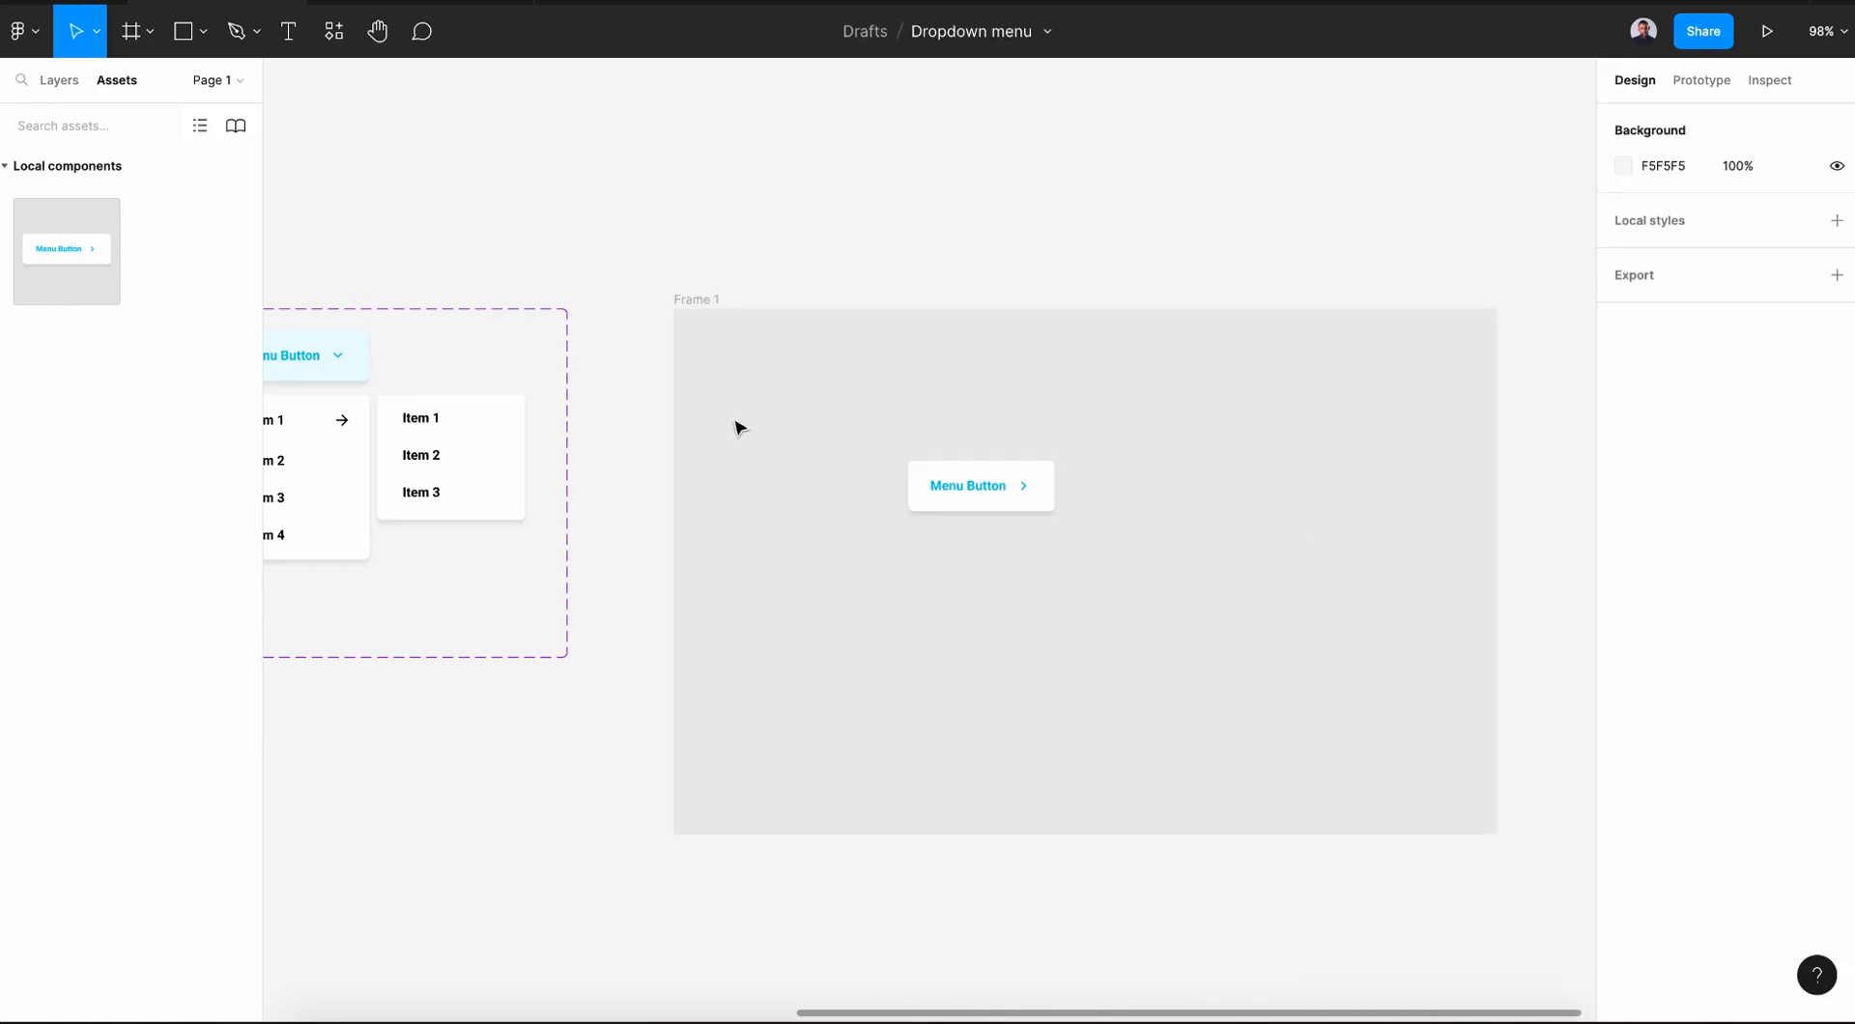
- Present the prototype, test opening and closing the dropdown through the Menu Button, and return to the design file
left_click(1776, 34)
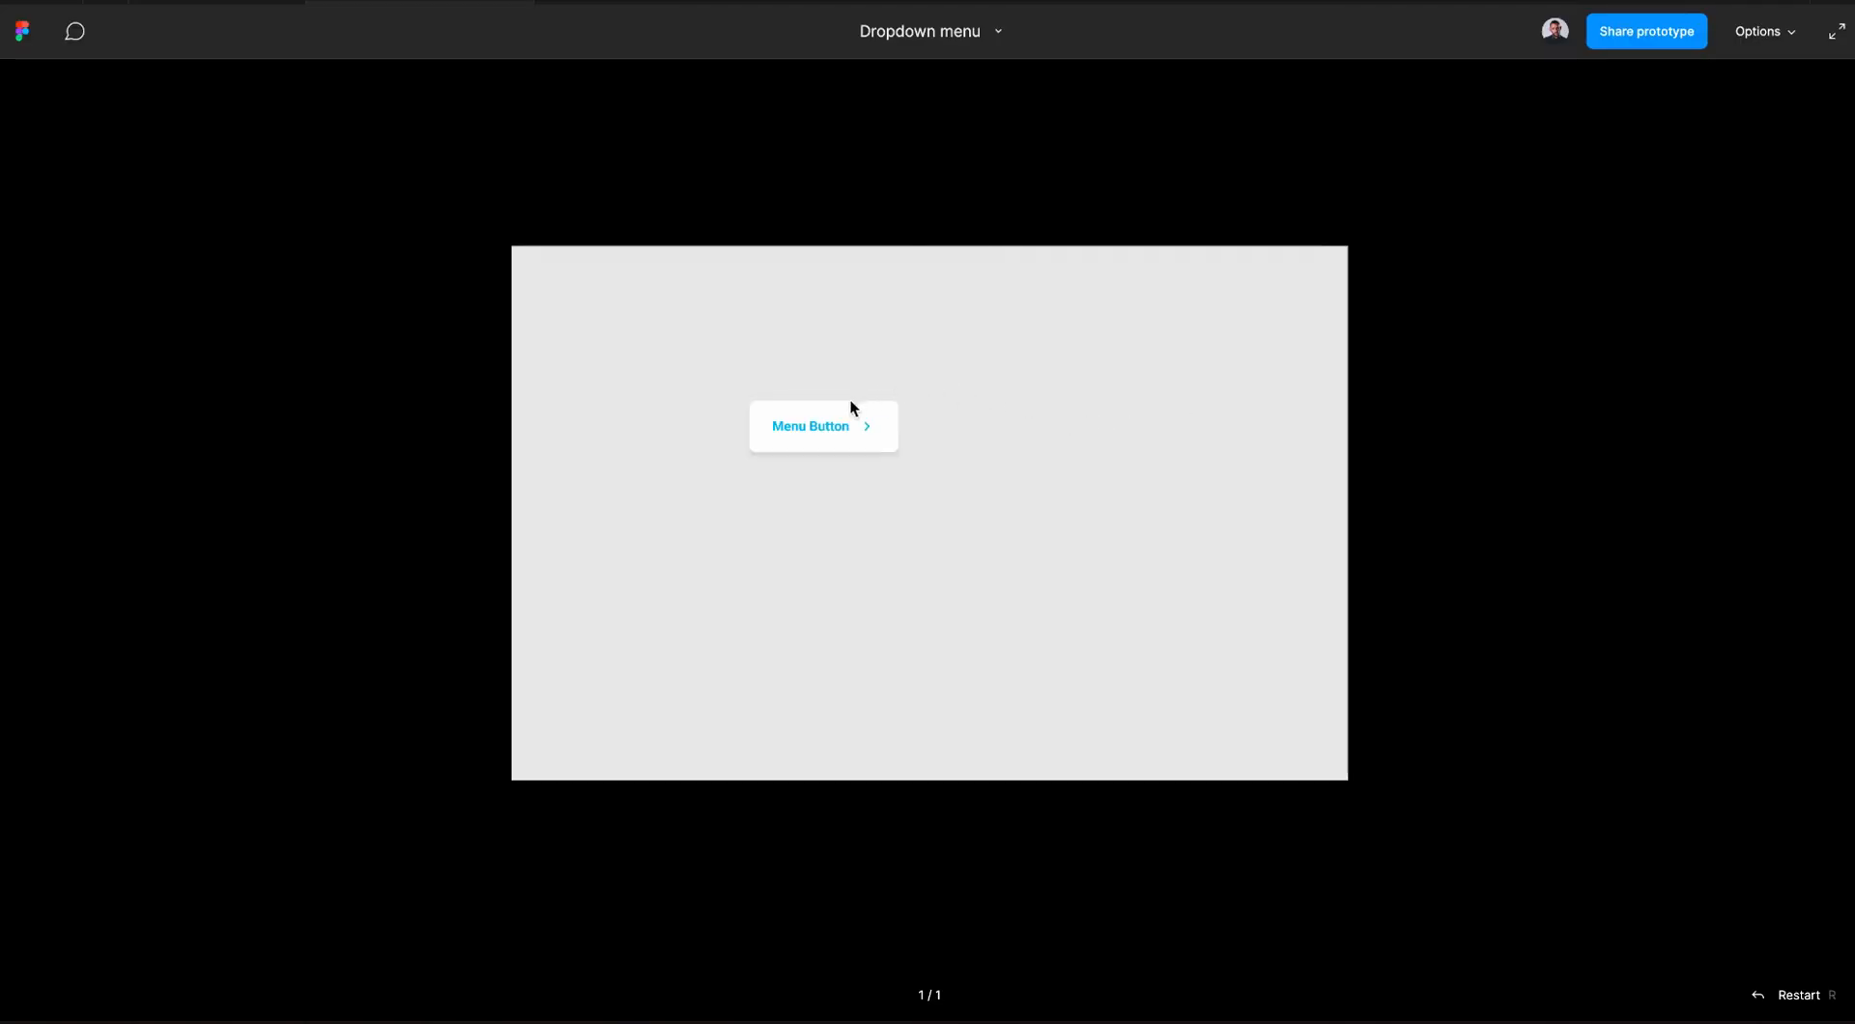
left_click(824, 444)
left_click(824, 444)
left_click(824, 444)
left_click(824, 444)
left_click(824, 444)
left_click(824, 444)
left_click(824, 444)
left_click(824, 444)
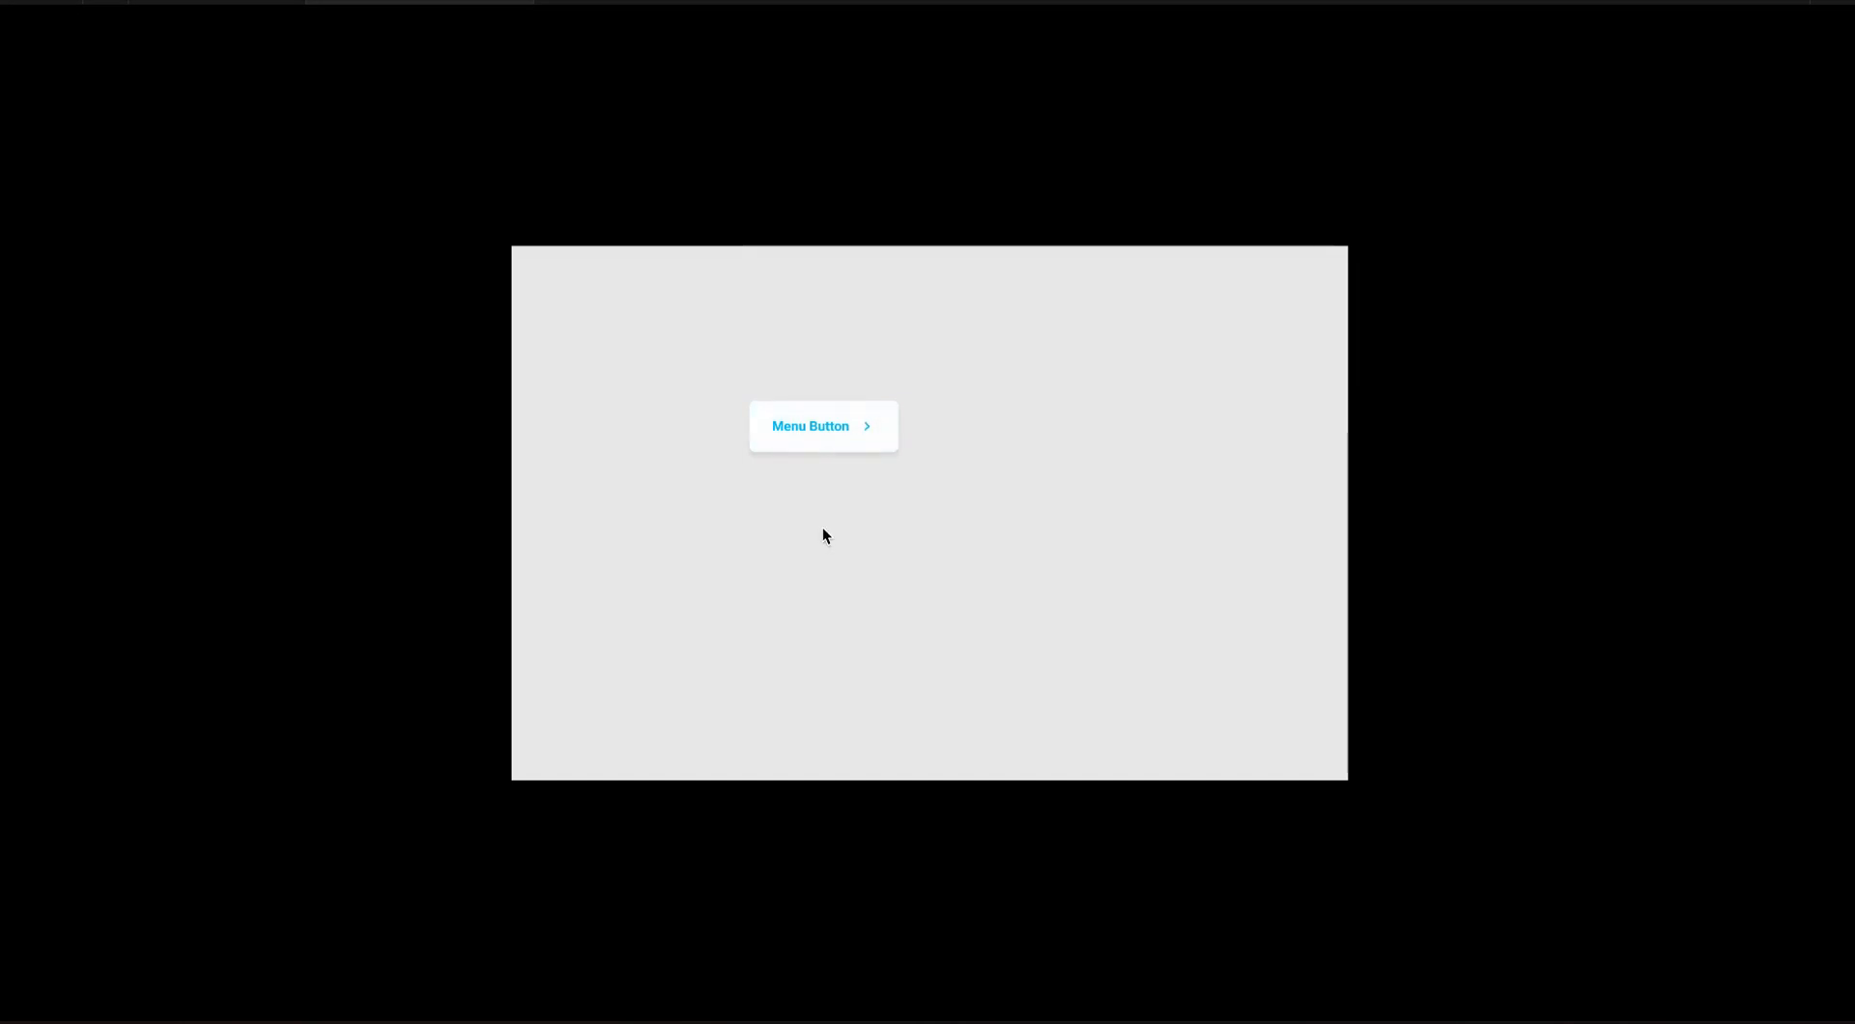
left_click(824, 443)
left_click(824, 444)
left_click(182, 2)
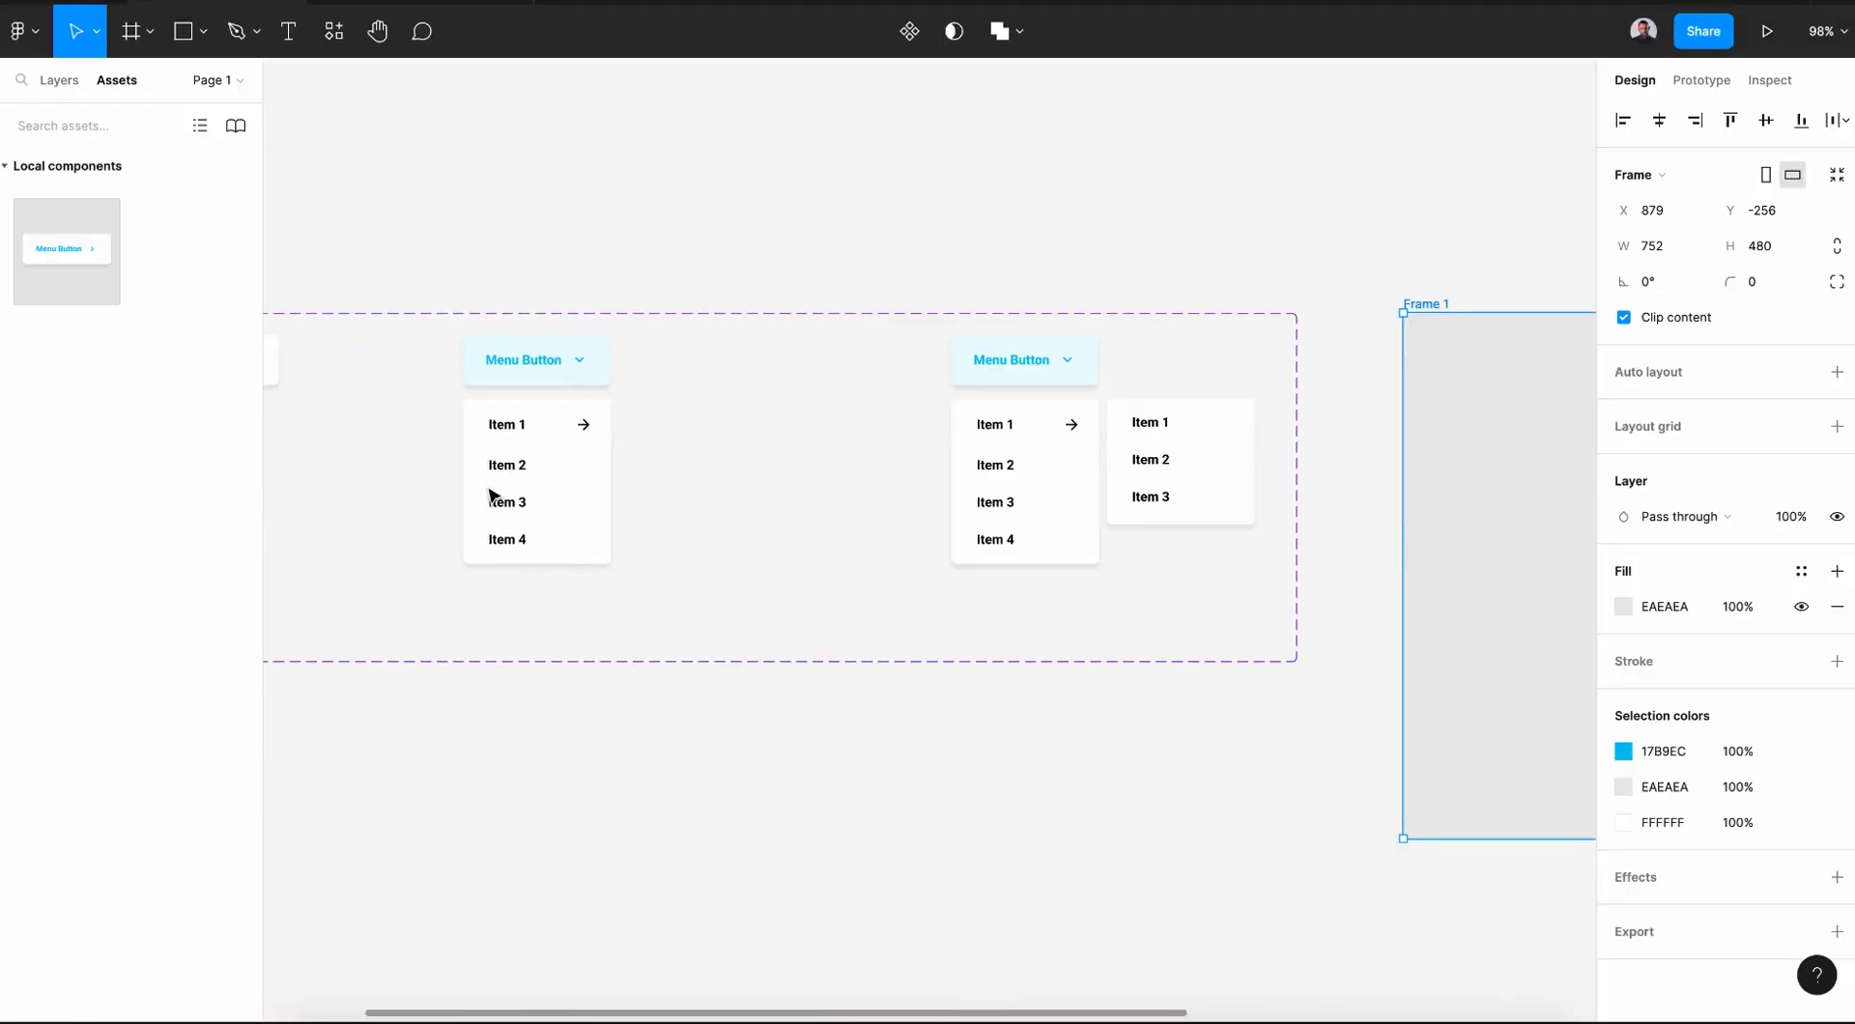
- Switch to prototype mode and delete the Mouse leave interaction from the Enabled variant's item list to Close
left_click(1701, 80)
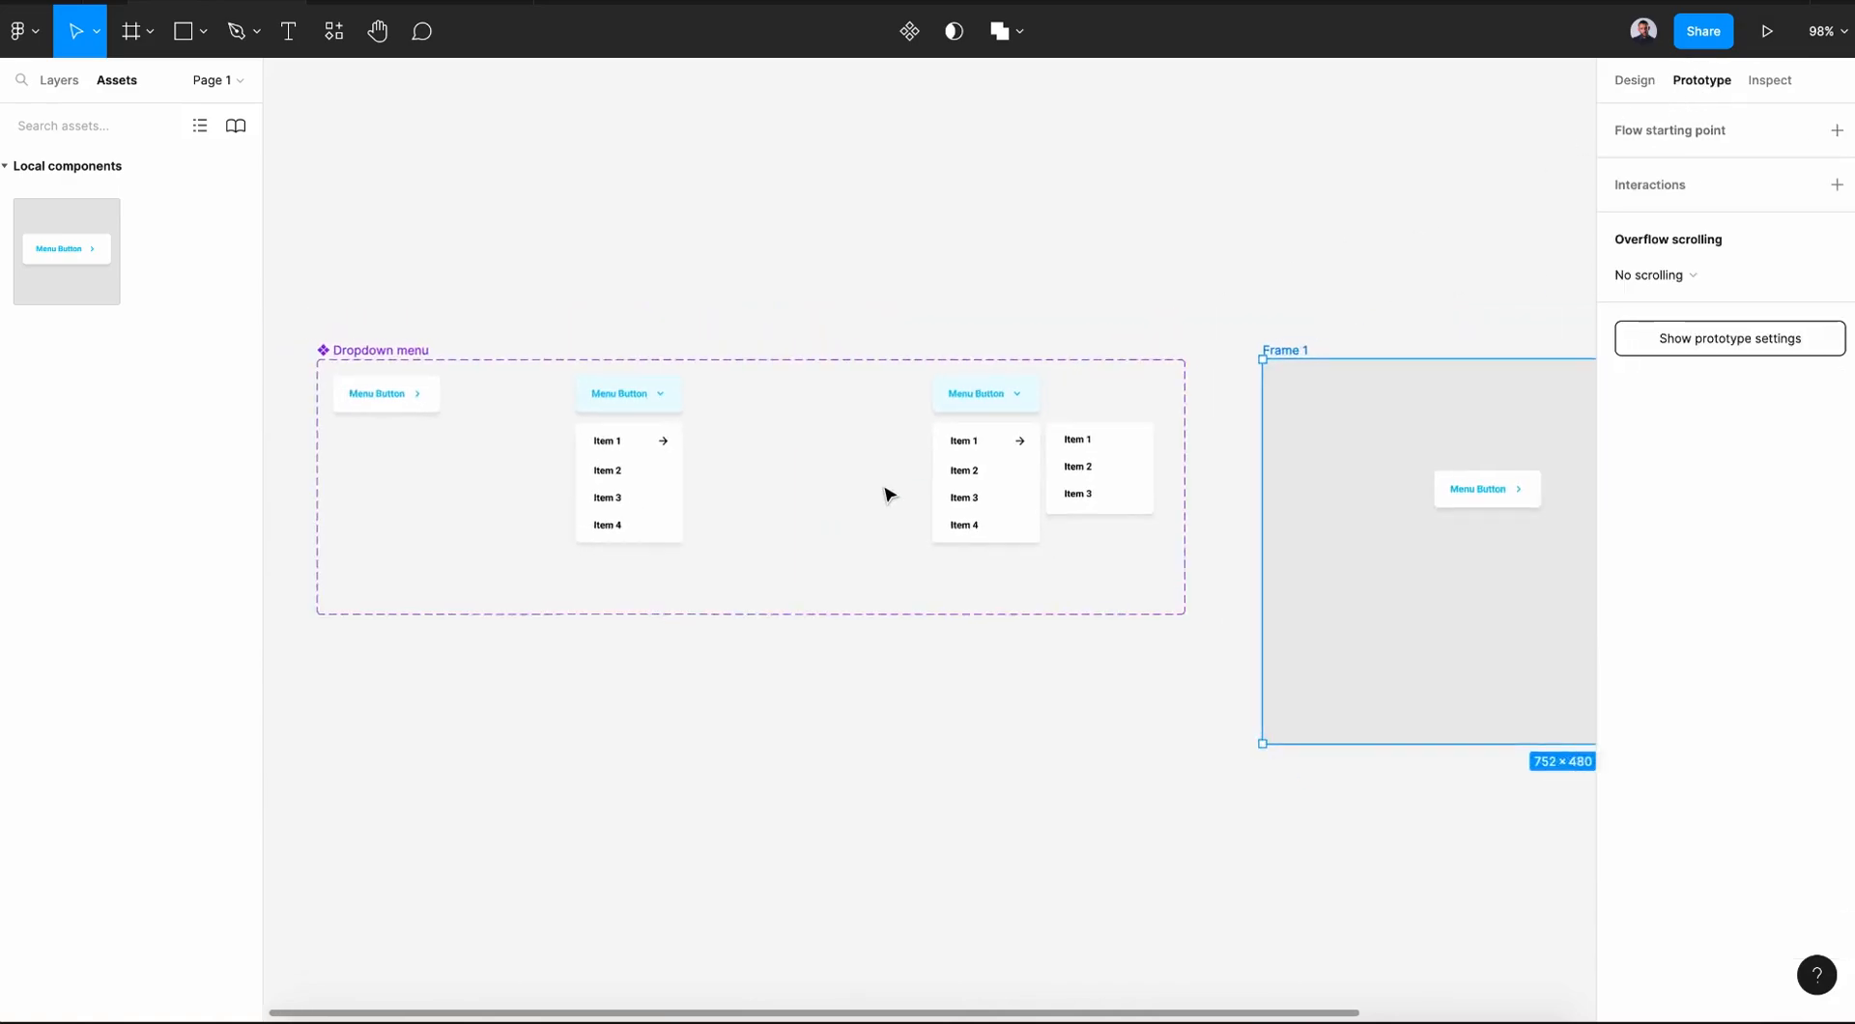
scroll(884, 495, "down", 2)
key("Escape")
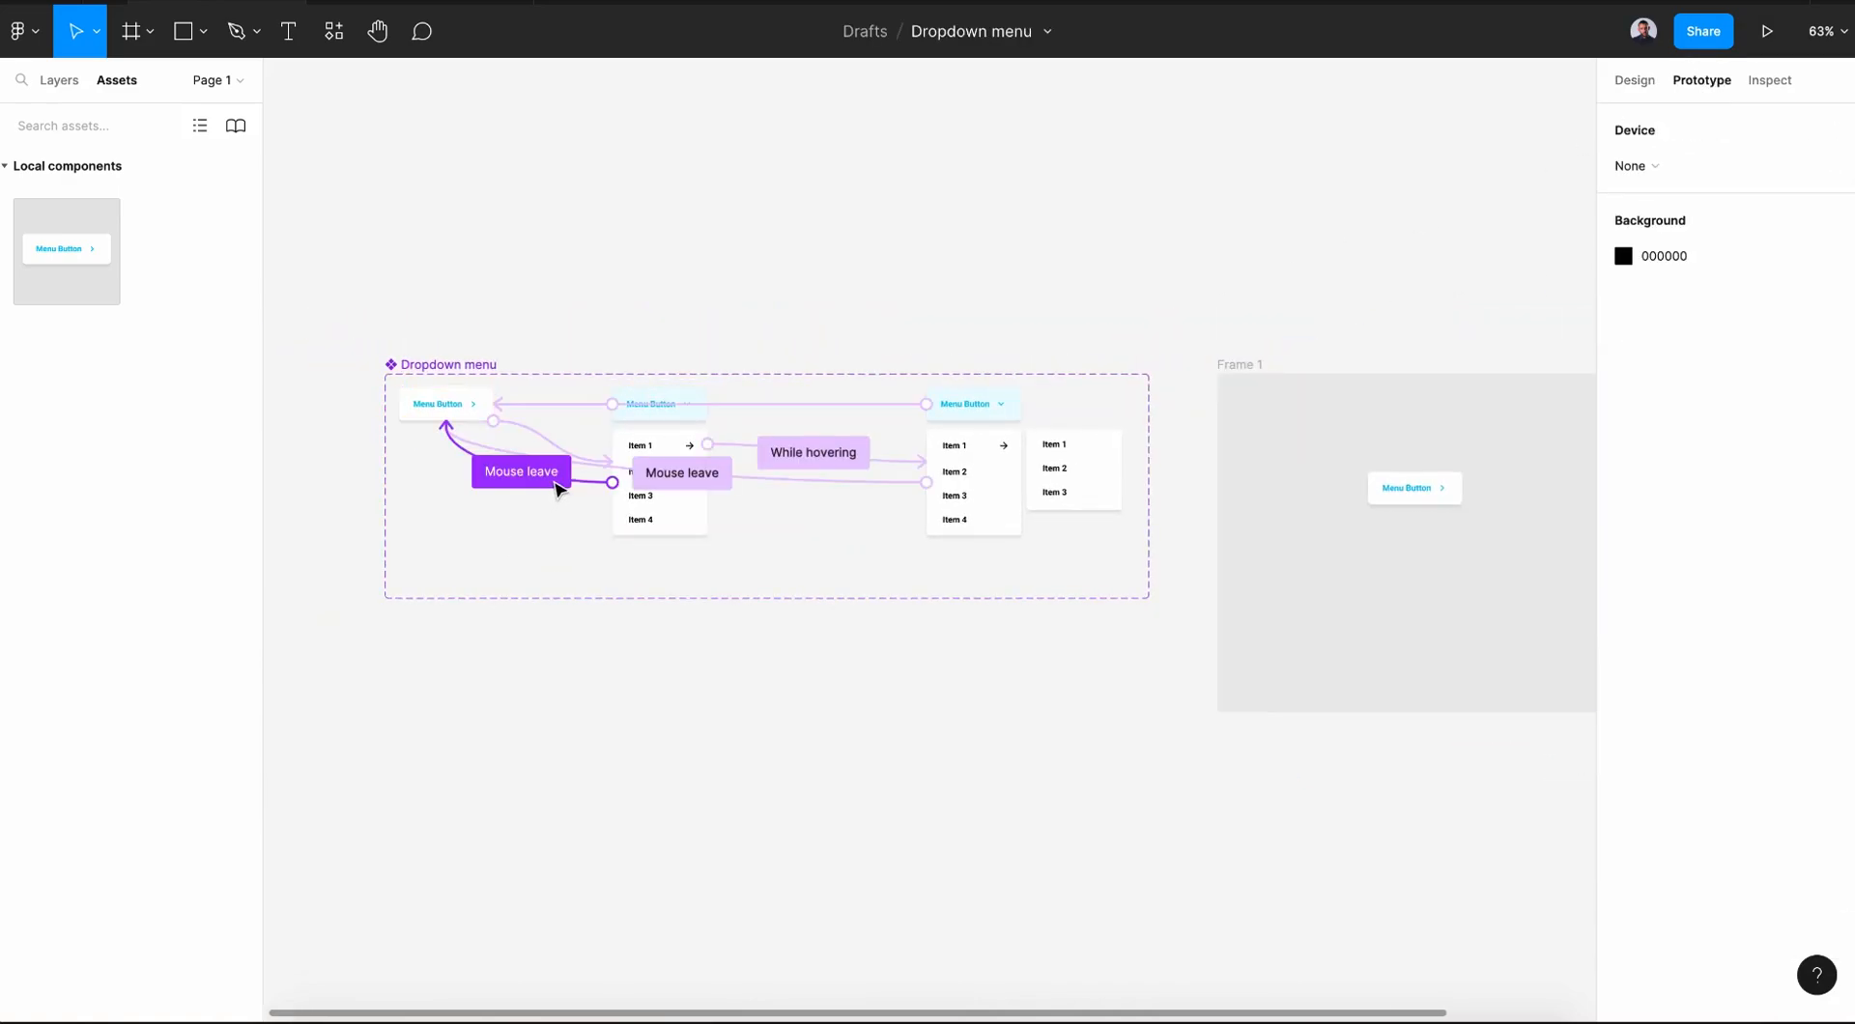
left_click(558, 486)
key("Delete")
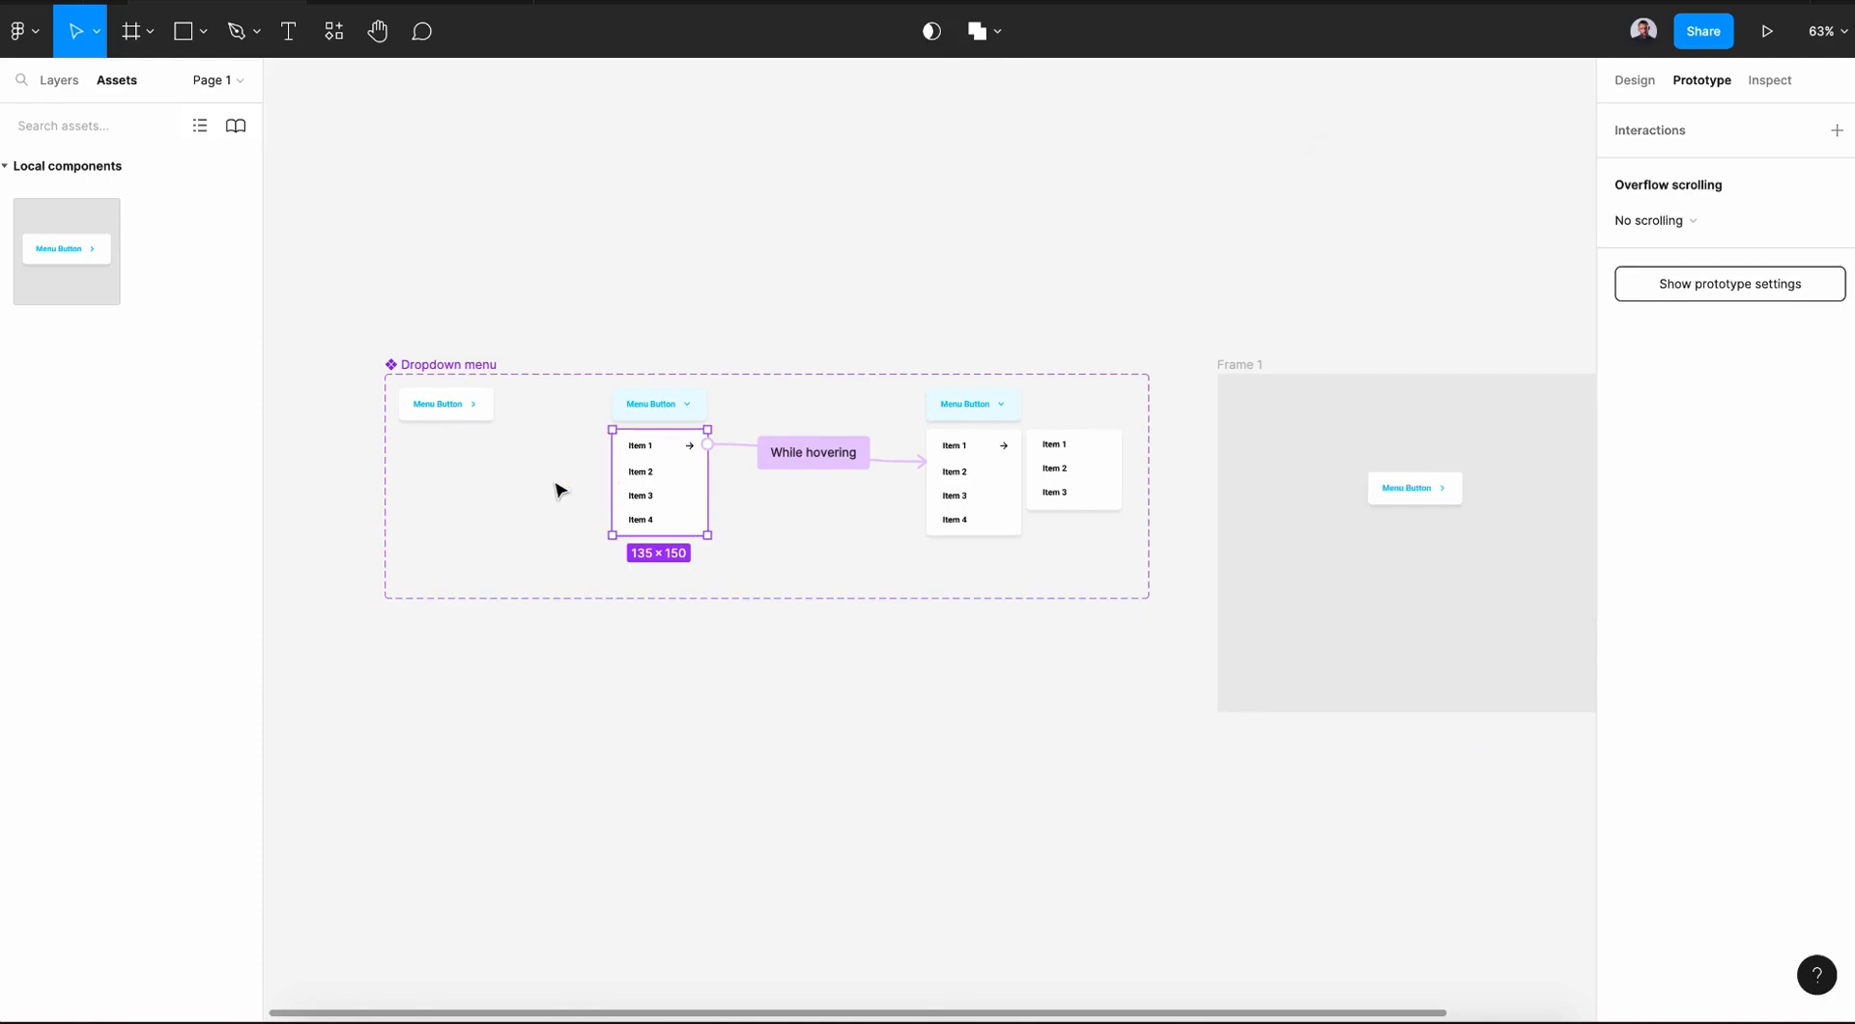
- Return to the prototype preview and test the Menu Button, the Item 1 hover submenu, and closing the dropdown
key("ctrl+alt+Return")
left_click(841, 447)
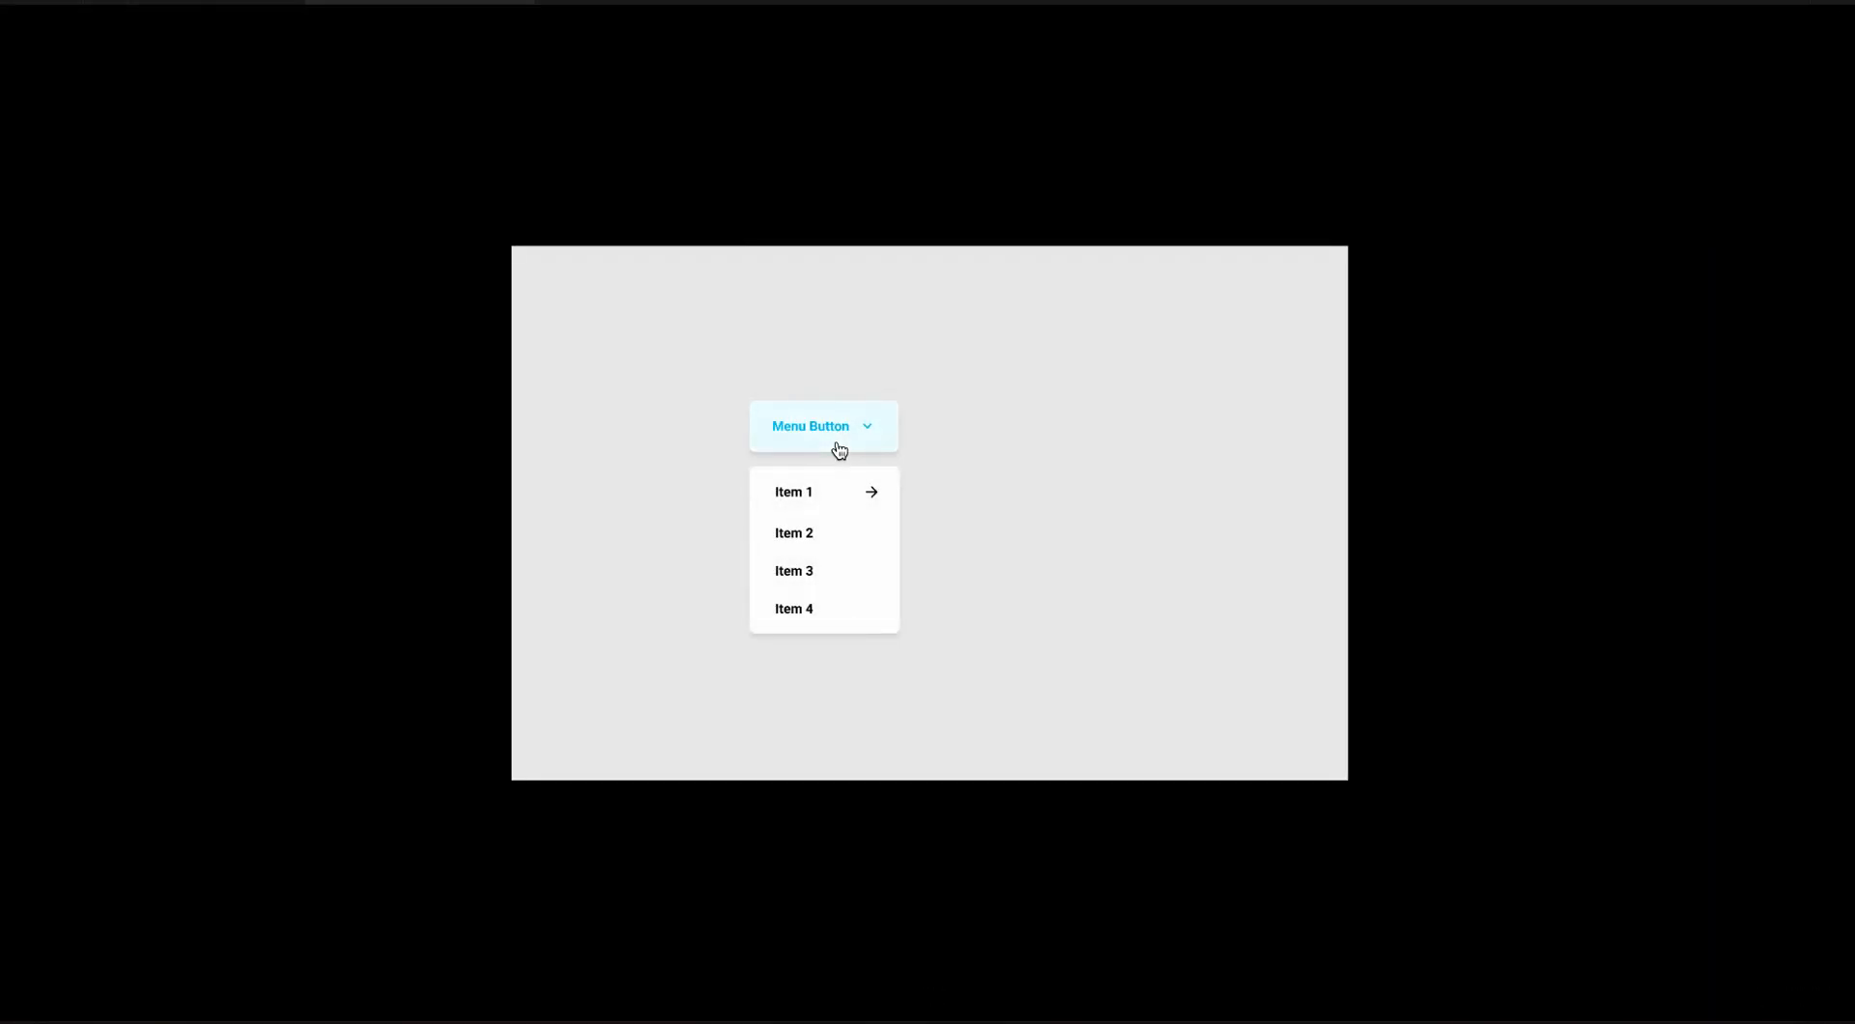
mouse_move(827, 500)
left_click(831, 449)
left_click(835, 445)
left_click(929, 487)
left_click(842, 432)
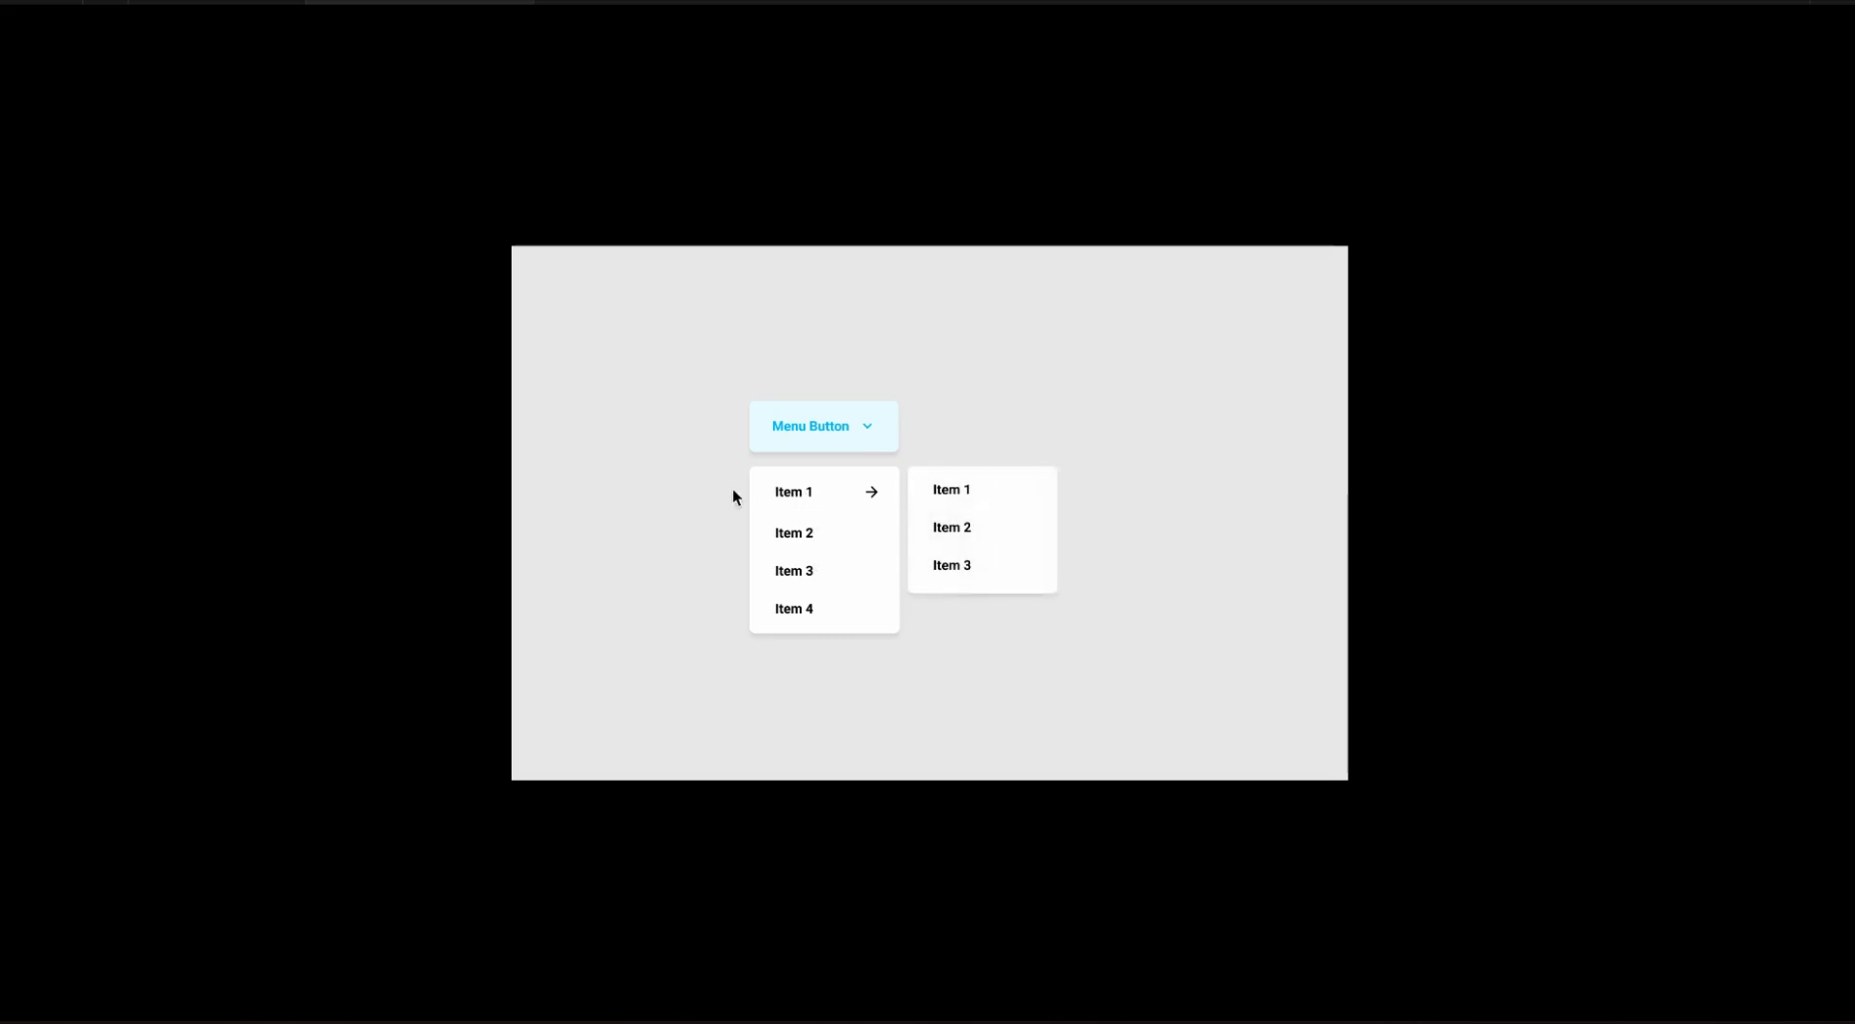
left_click(689, 490)
left_click(809, 437)
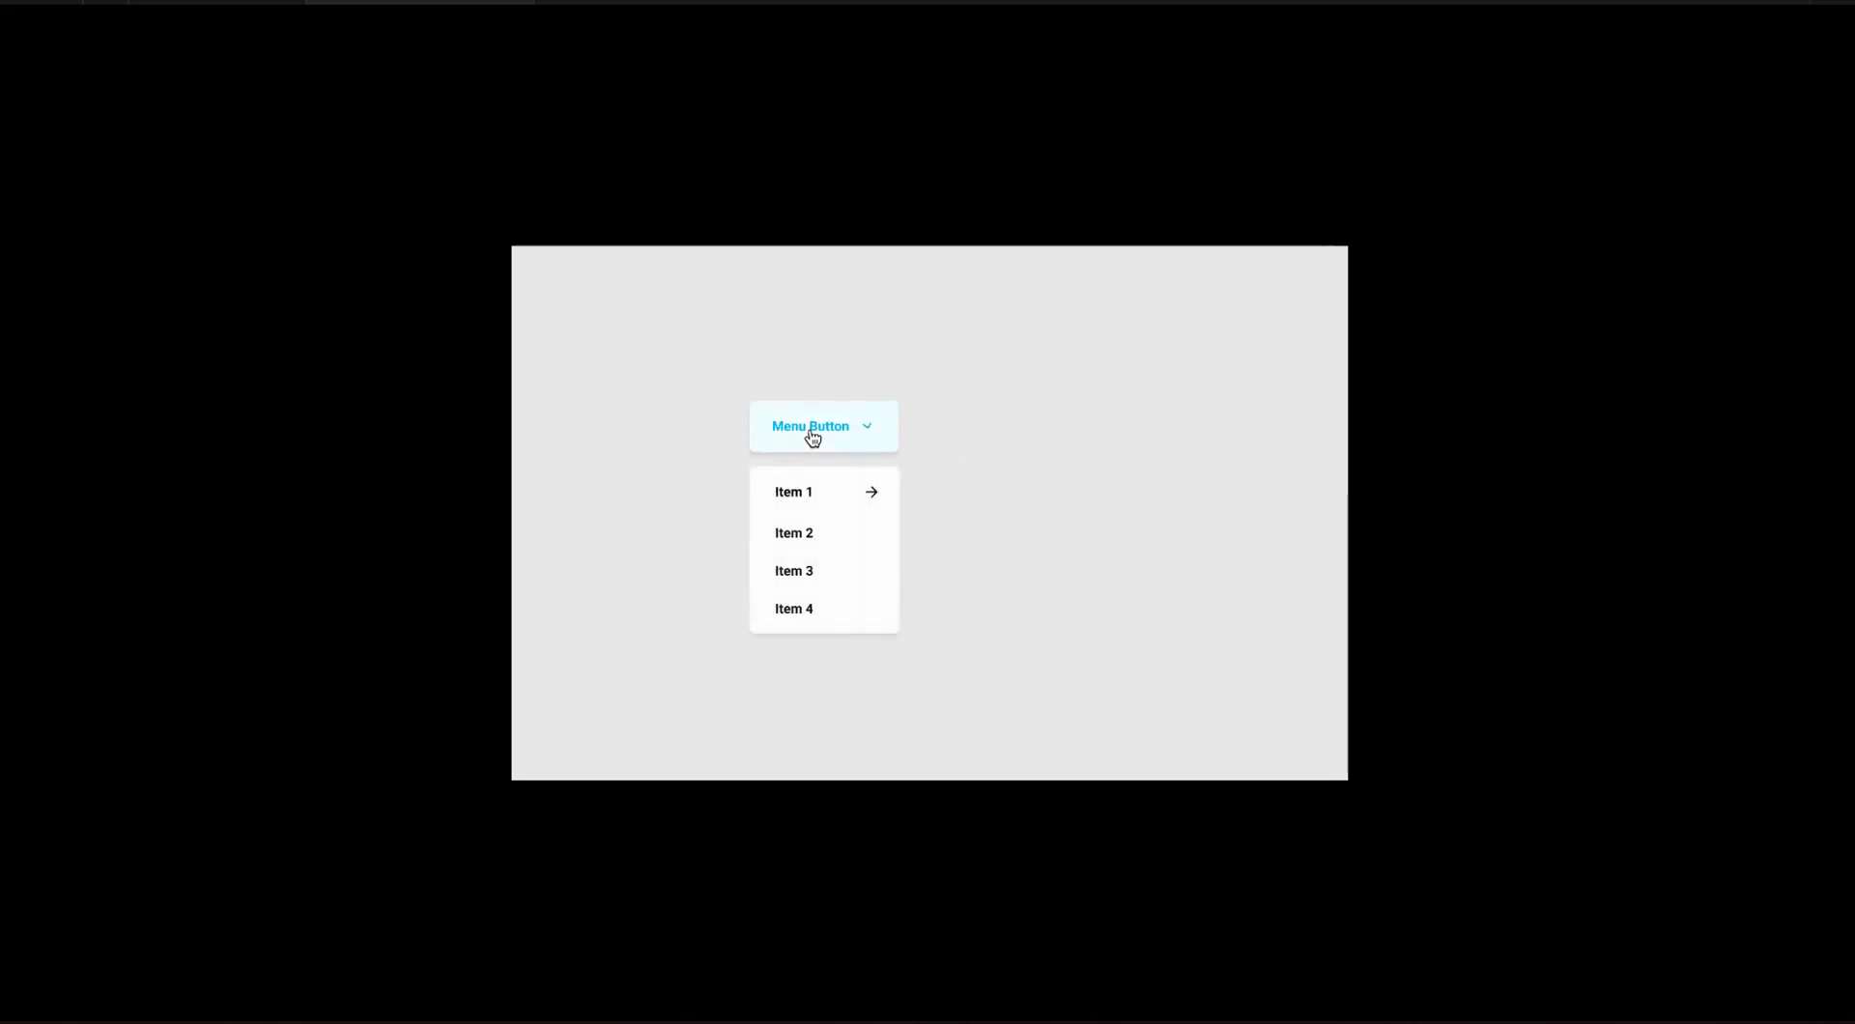
- Test opening and closing the dropdown repeatedly through the Menu Button and the Item 1 hover submenu in the prototype preview
left_click(811, 437)
left_click(811, 437)
mouse_move(816, 493)
left_click(828, 431)
left_click(828, 431)
left_click(970, 487)
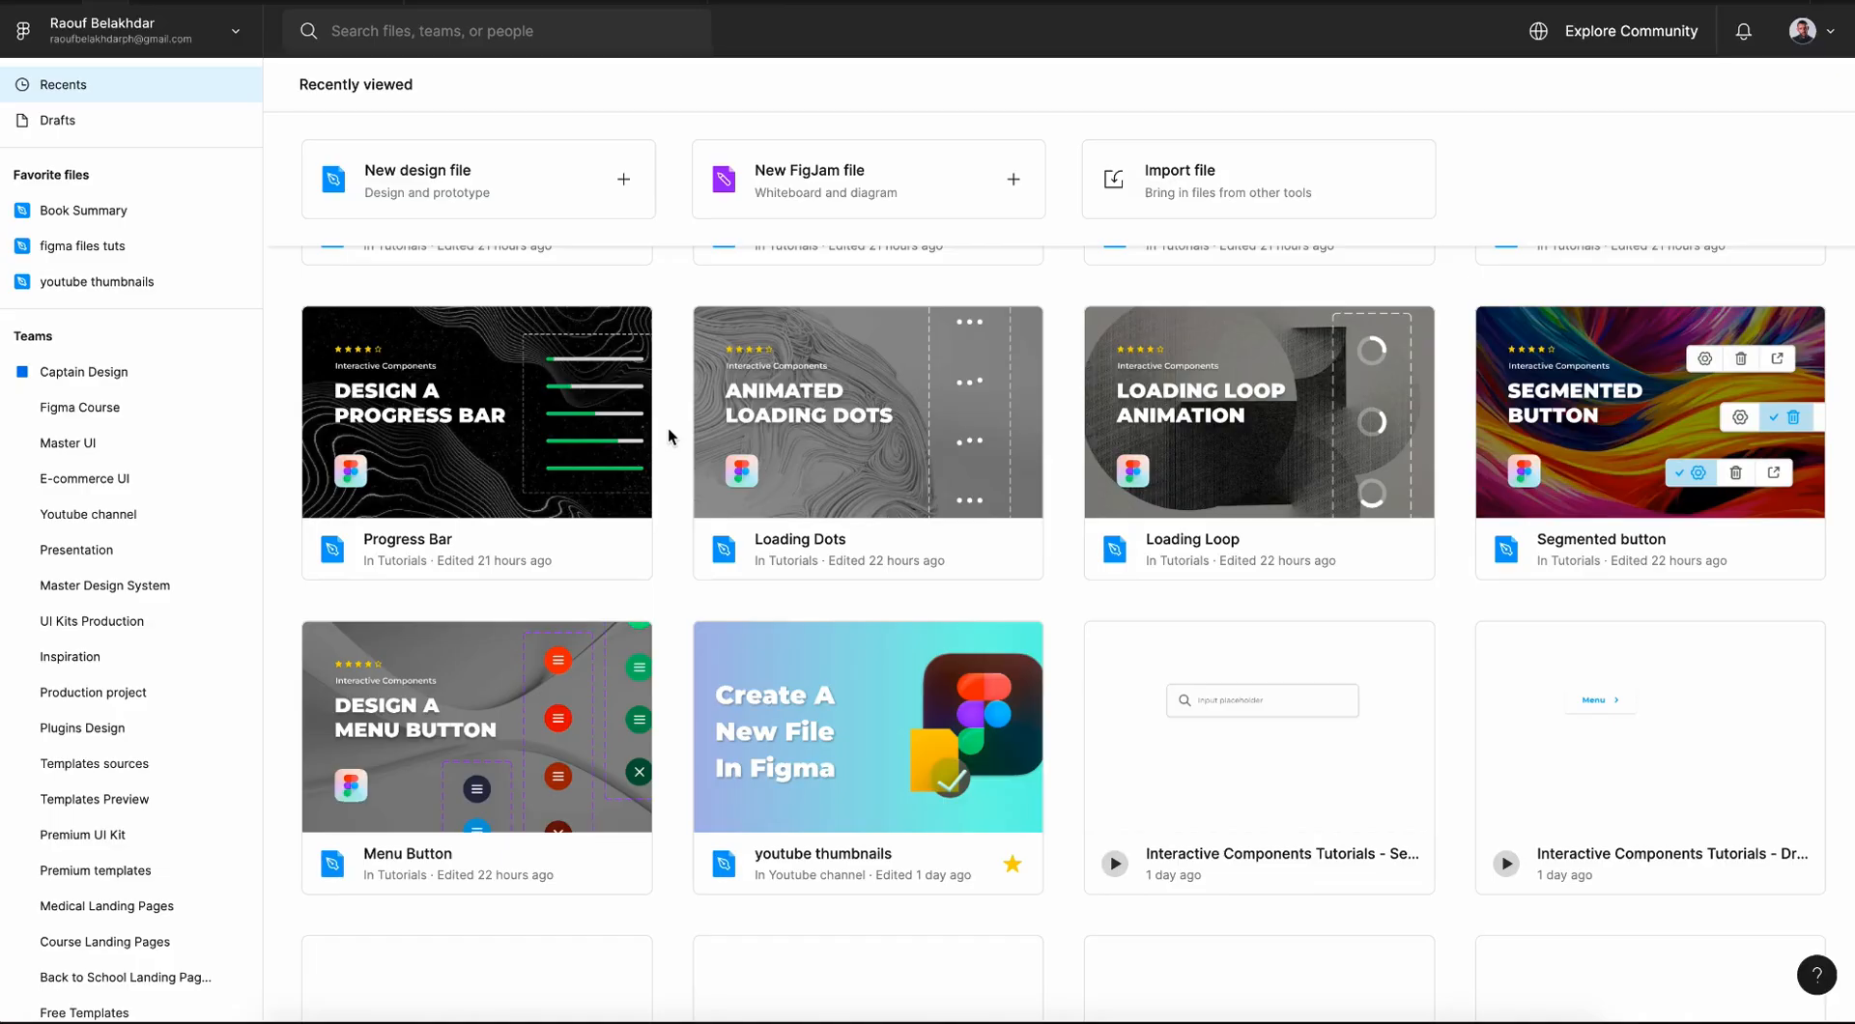
- Browse the recently viewed files and open the "Master UI Plus - Create Dynamic User Interfaces" design file
scroll(669, 427, "up", 5)
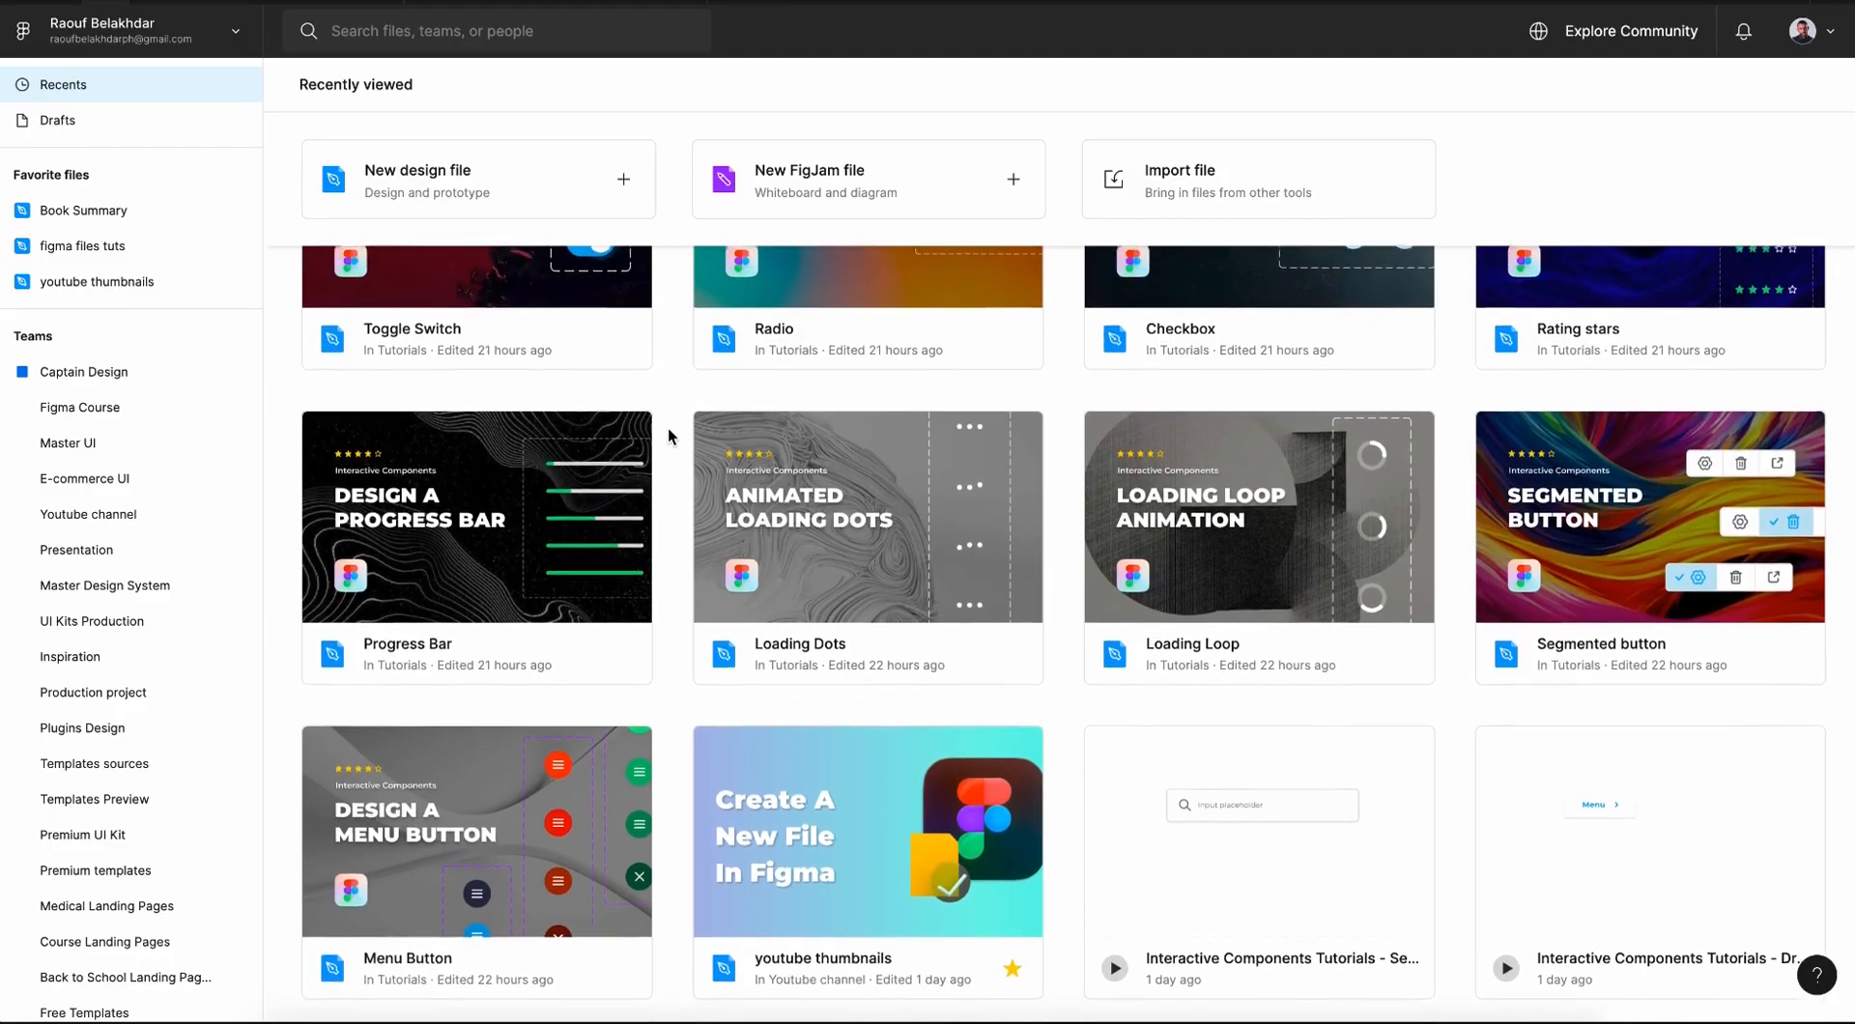
scroll(668, 427, "up", 2)
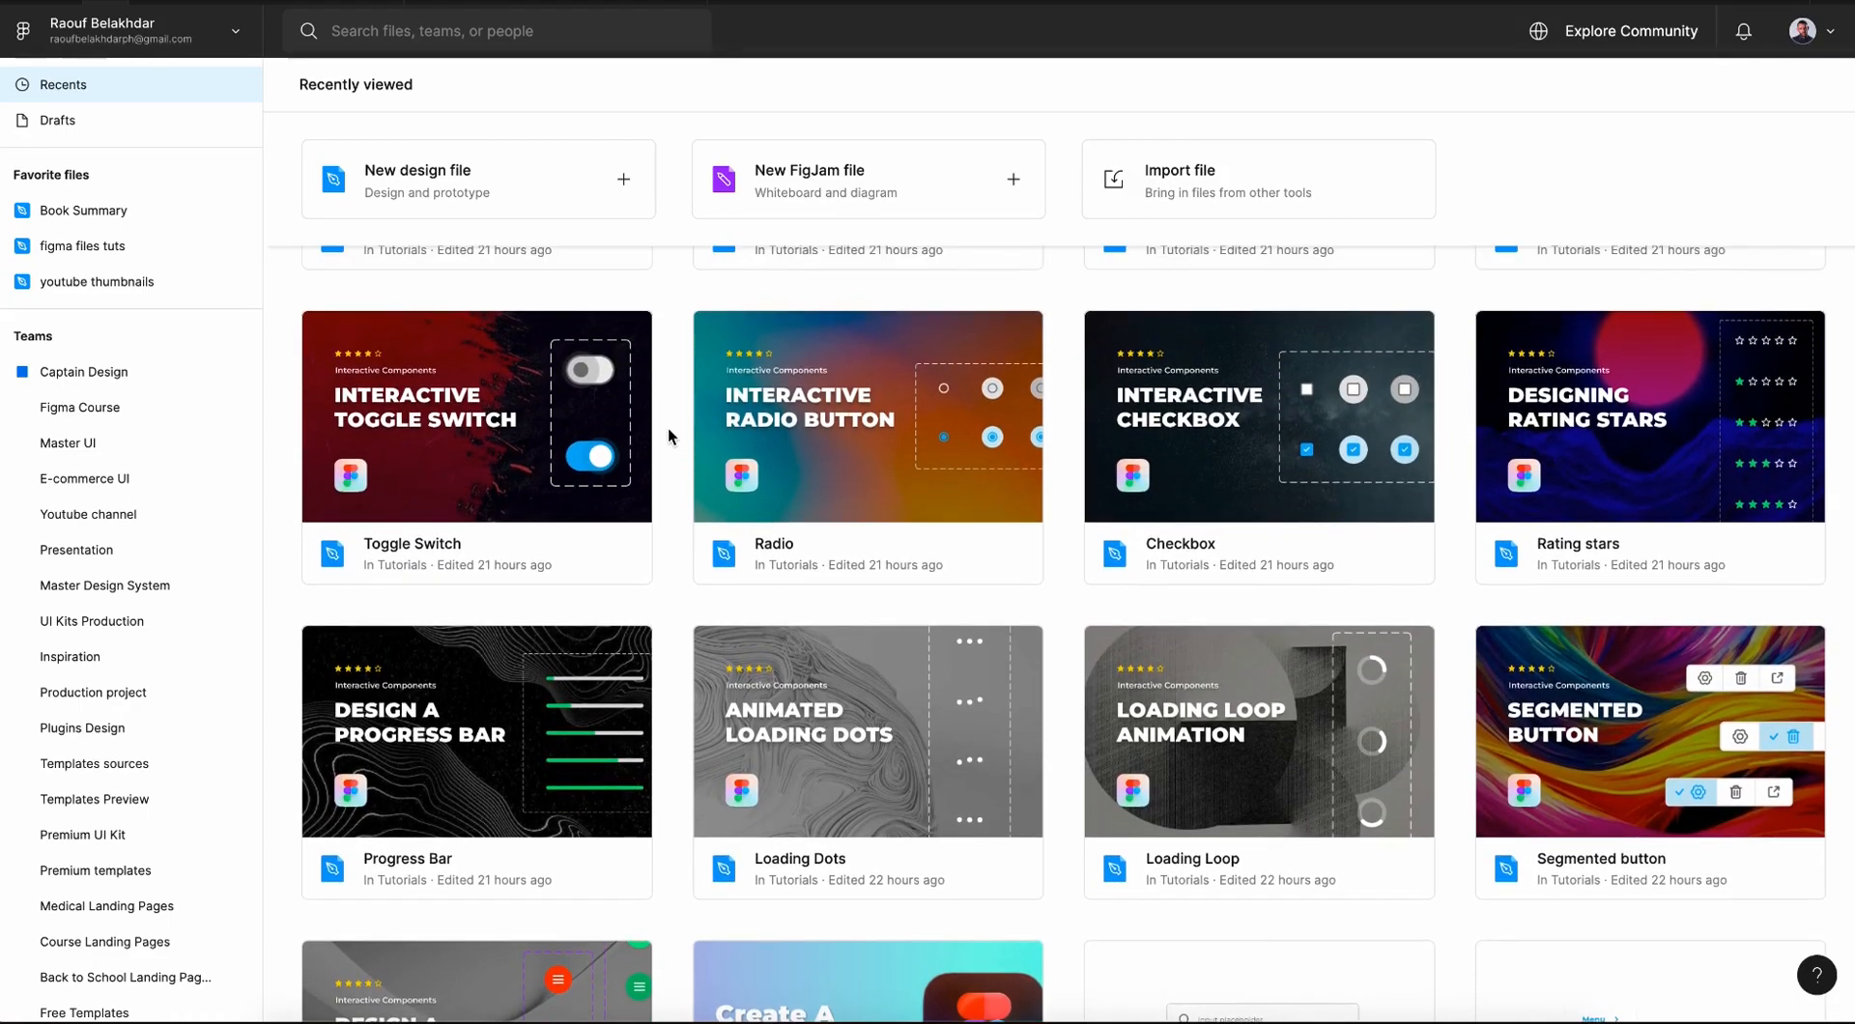
scroll(668, 427, "up", 1)
scroll(668, 427, "up", 5)
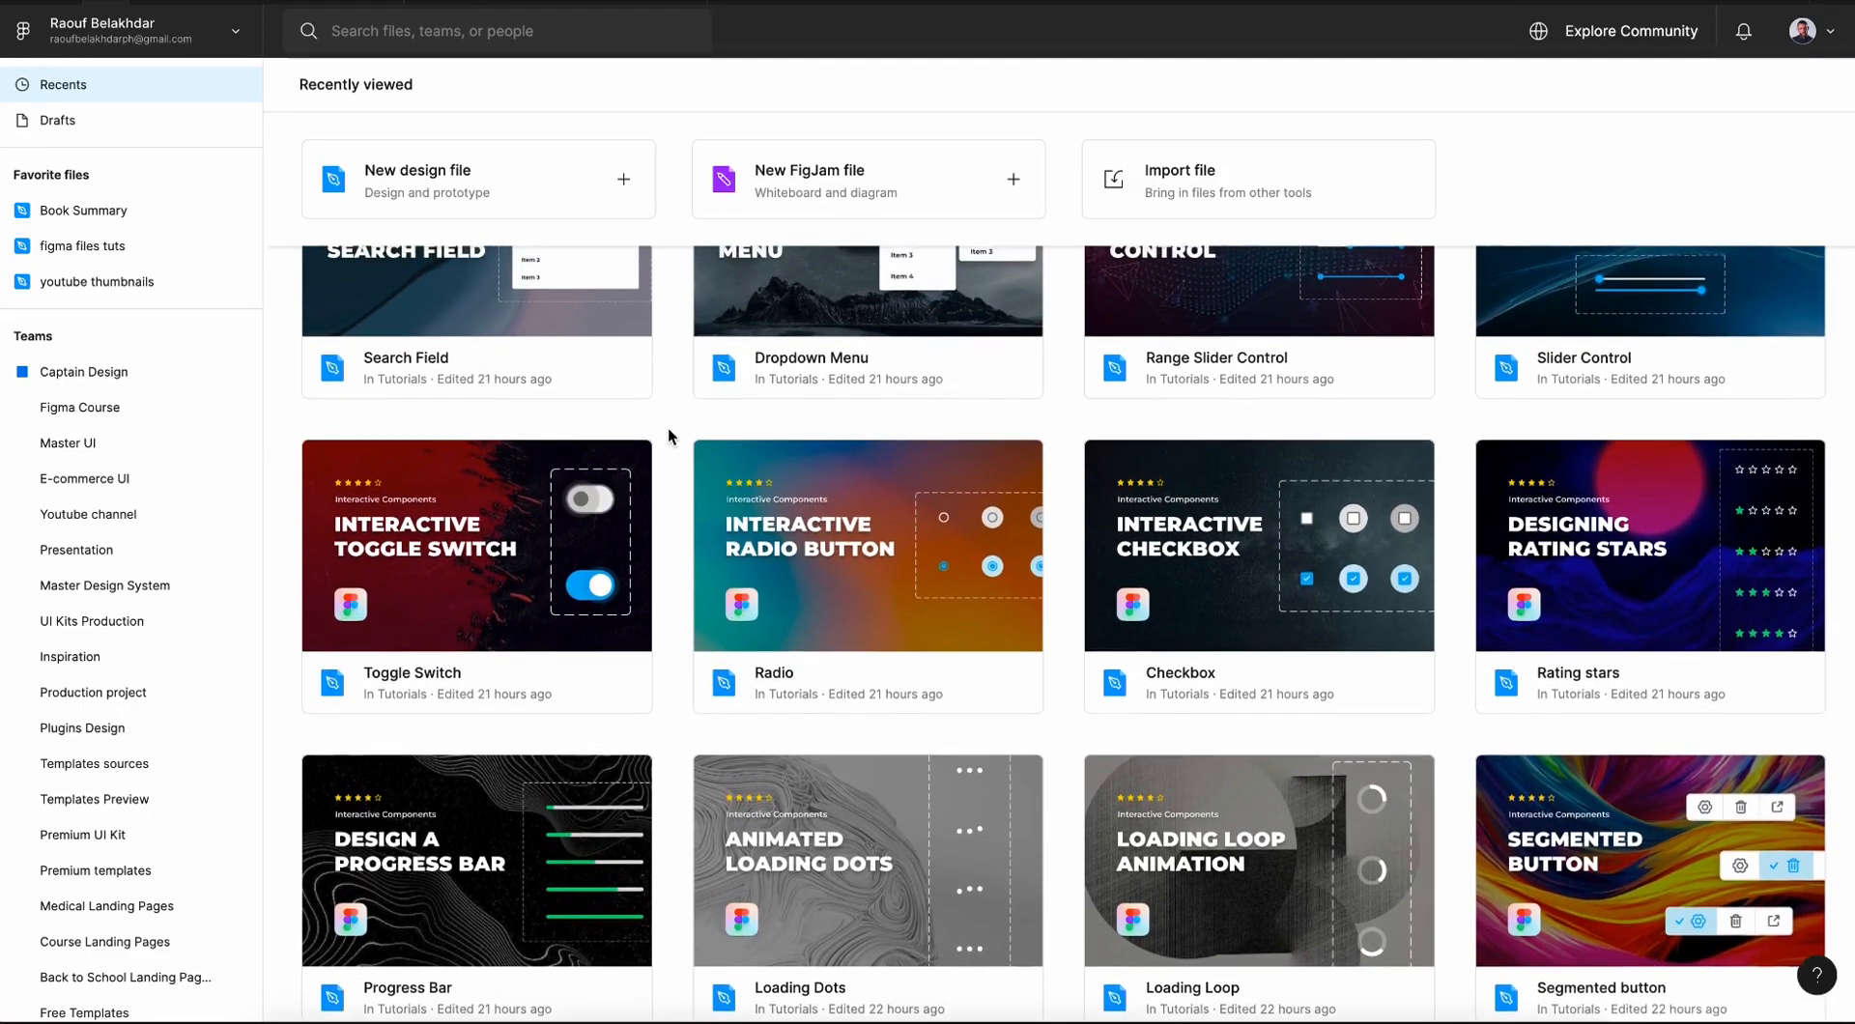
scroll(668, 437, "up", 3)
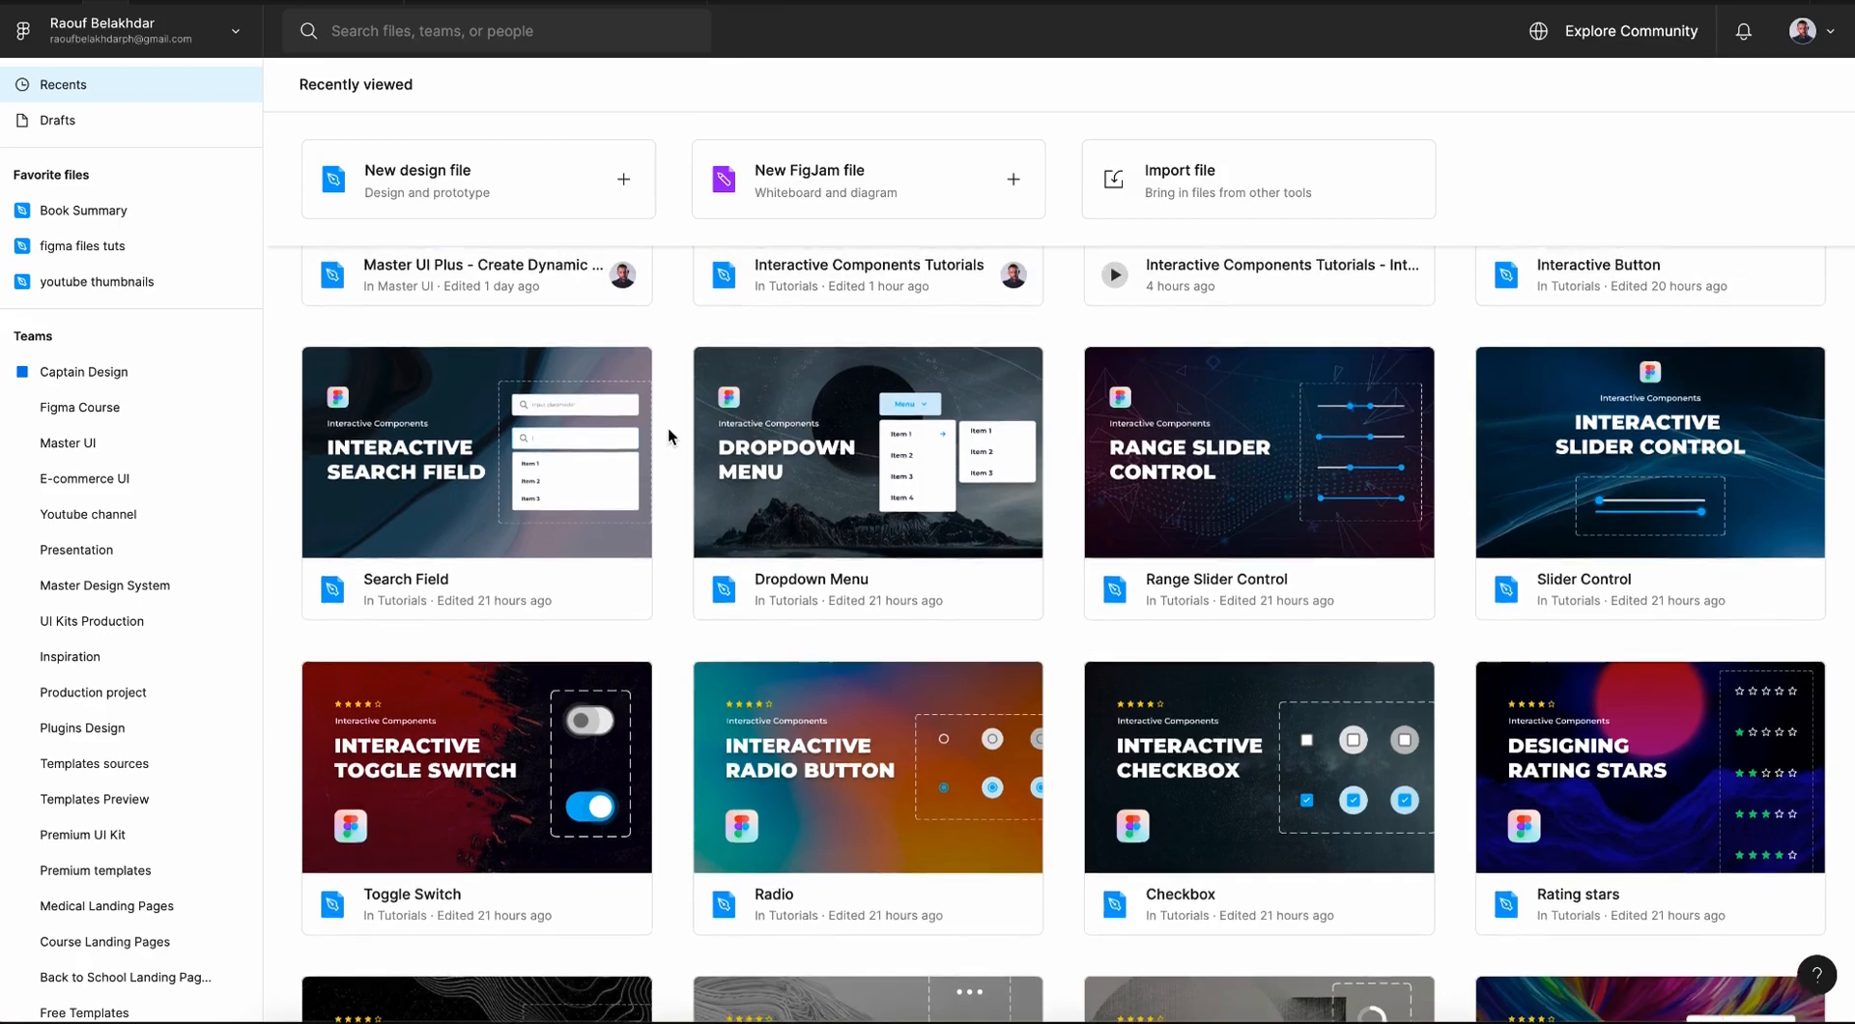
scroll(669, 427, "up", 3)
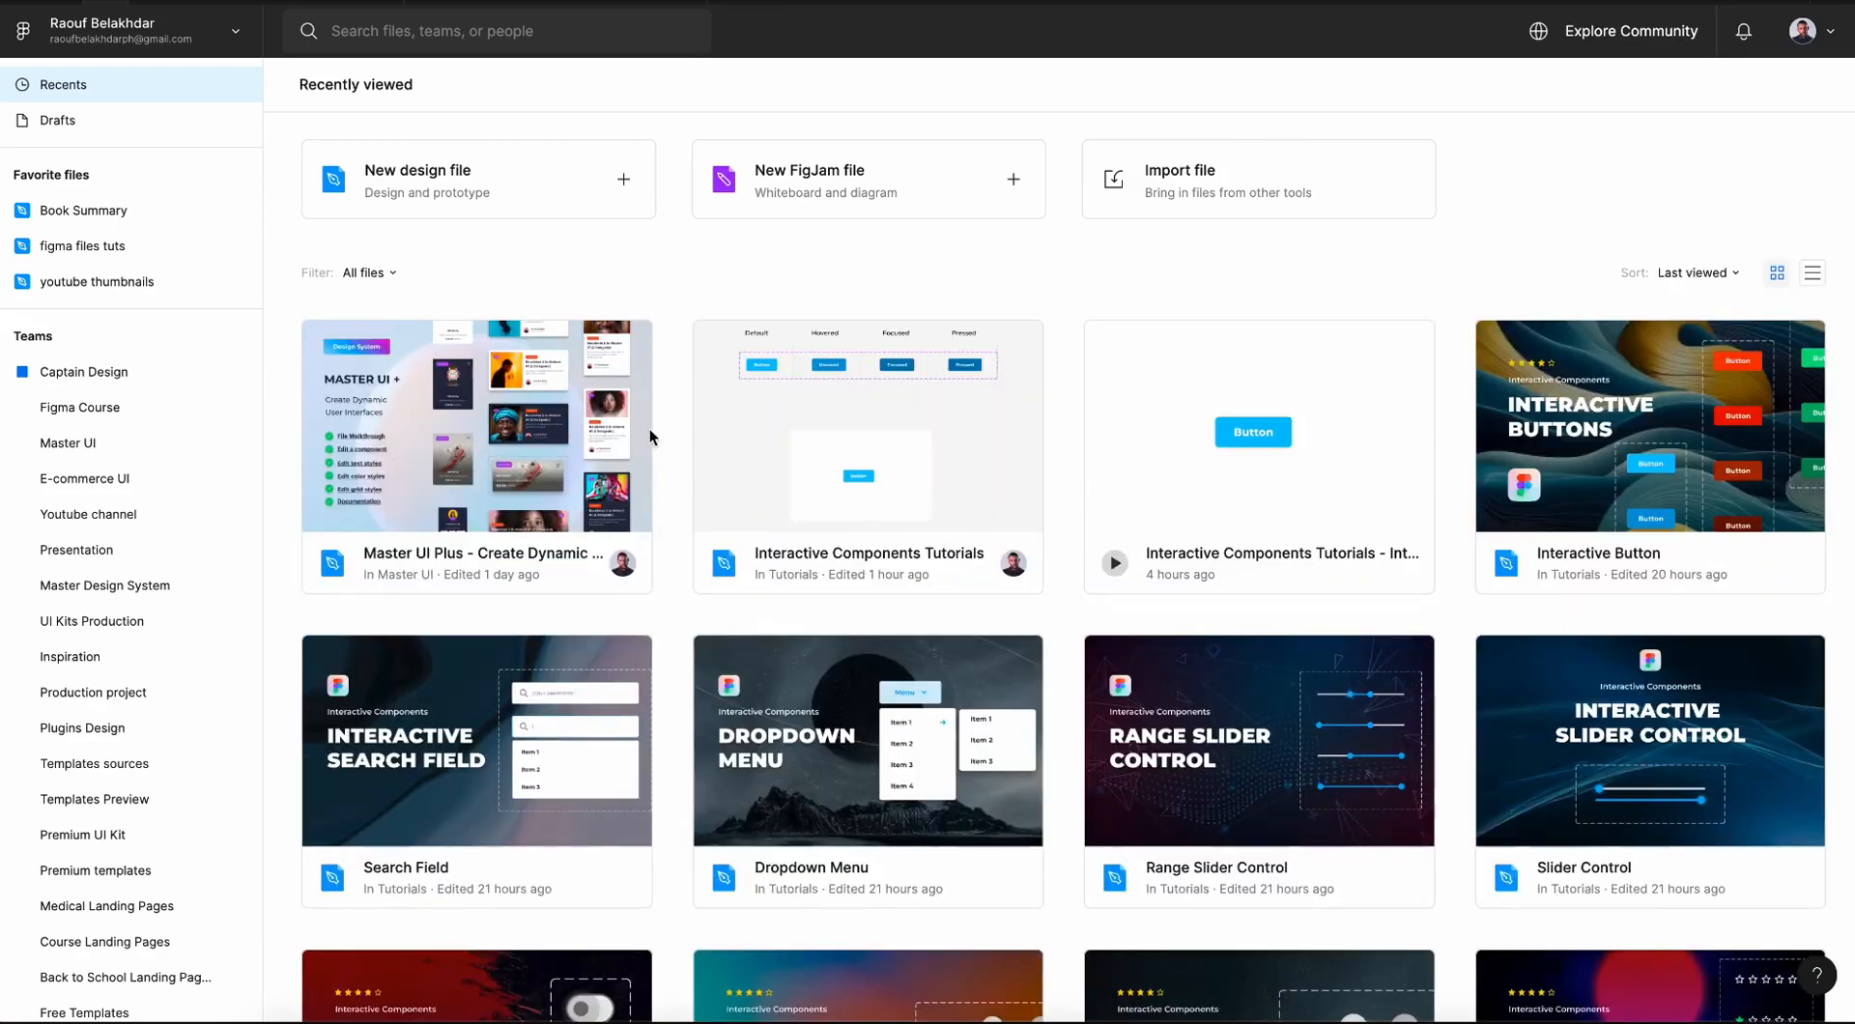
double_click(477, 434)
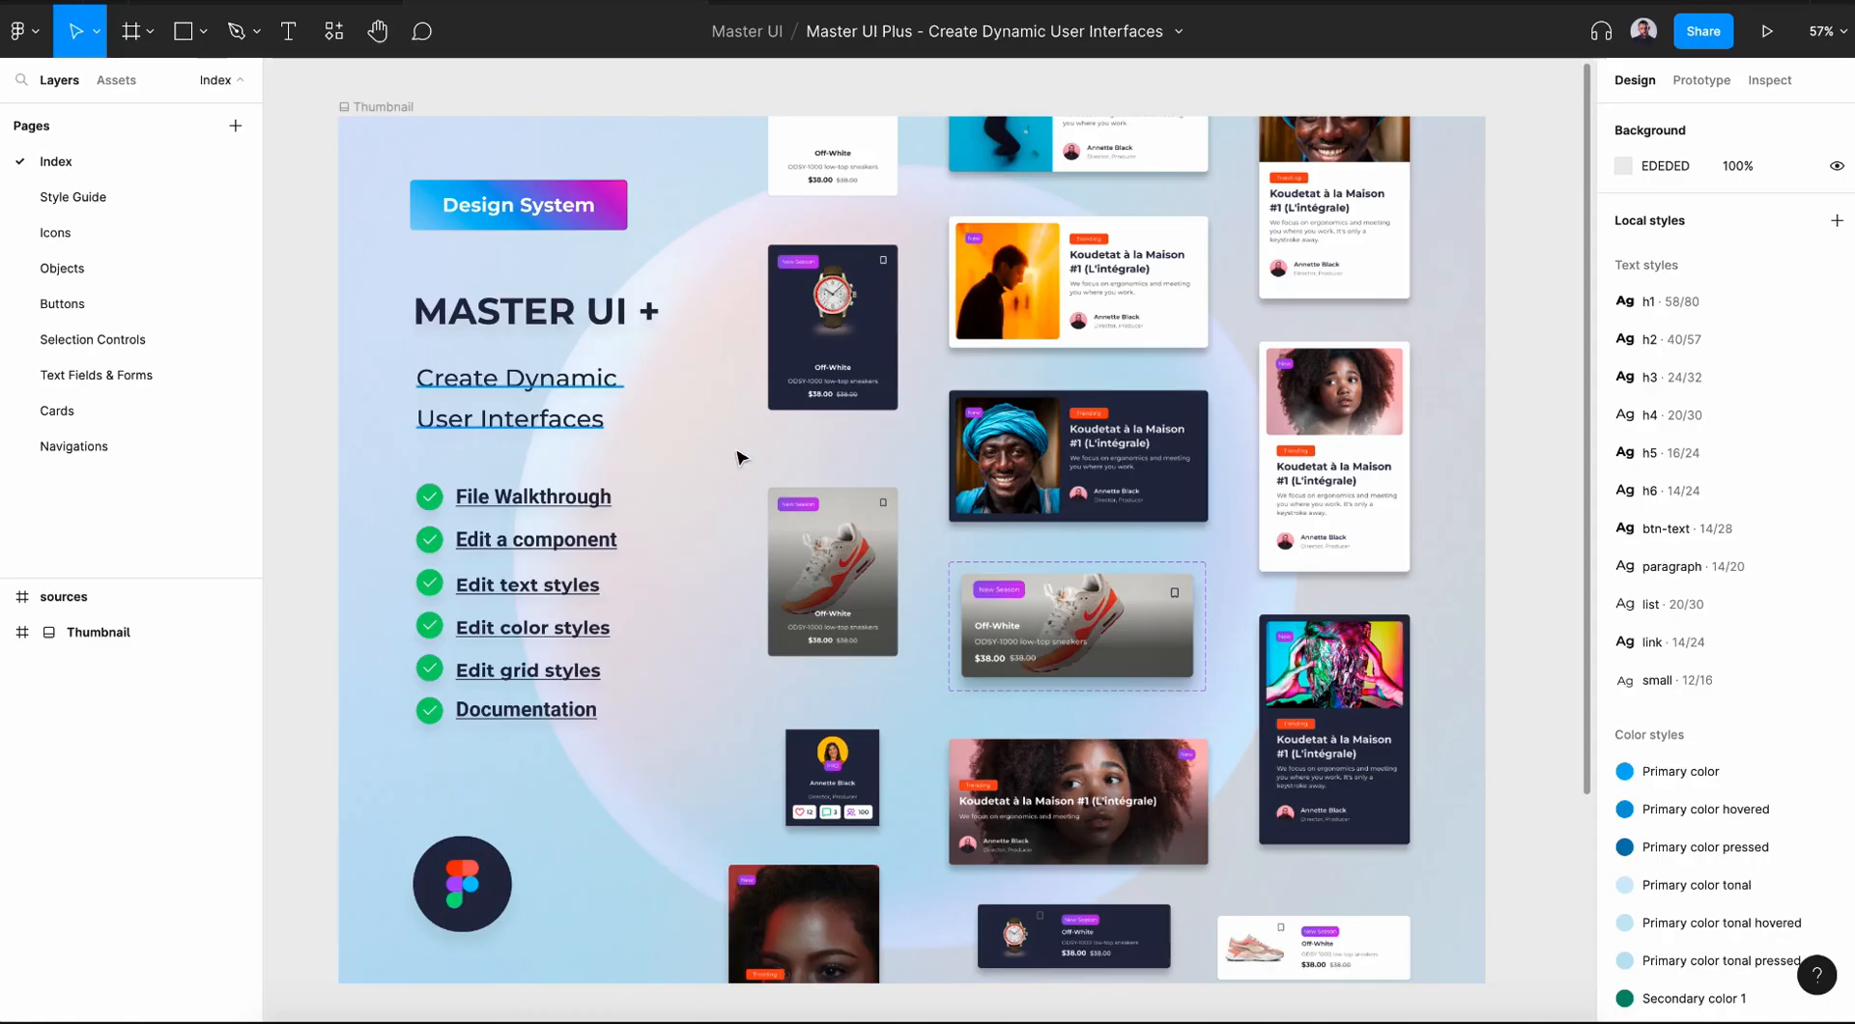
- Look through the design system's Icons, Objects, Buttons, Selection Controls, Text Fields & Forms and Cards pages
left_click(155, 228)
left_click(145, 265)
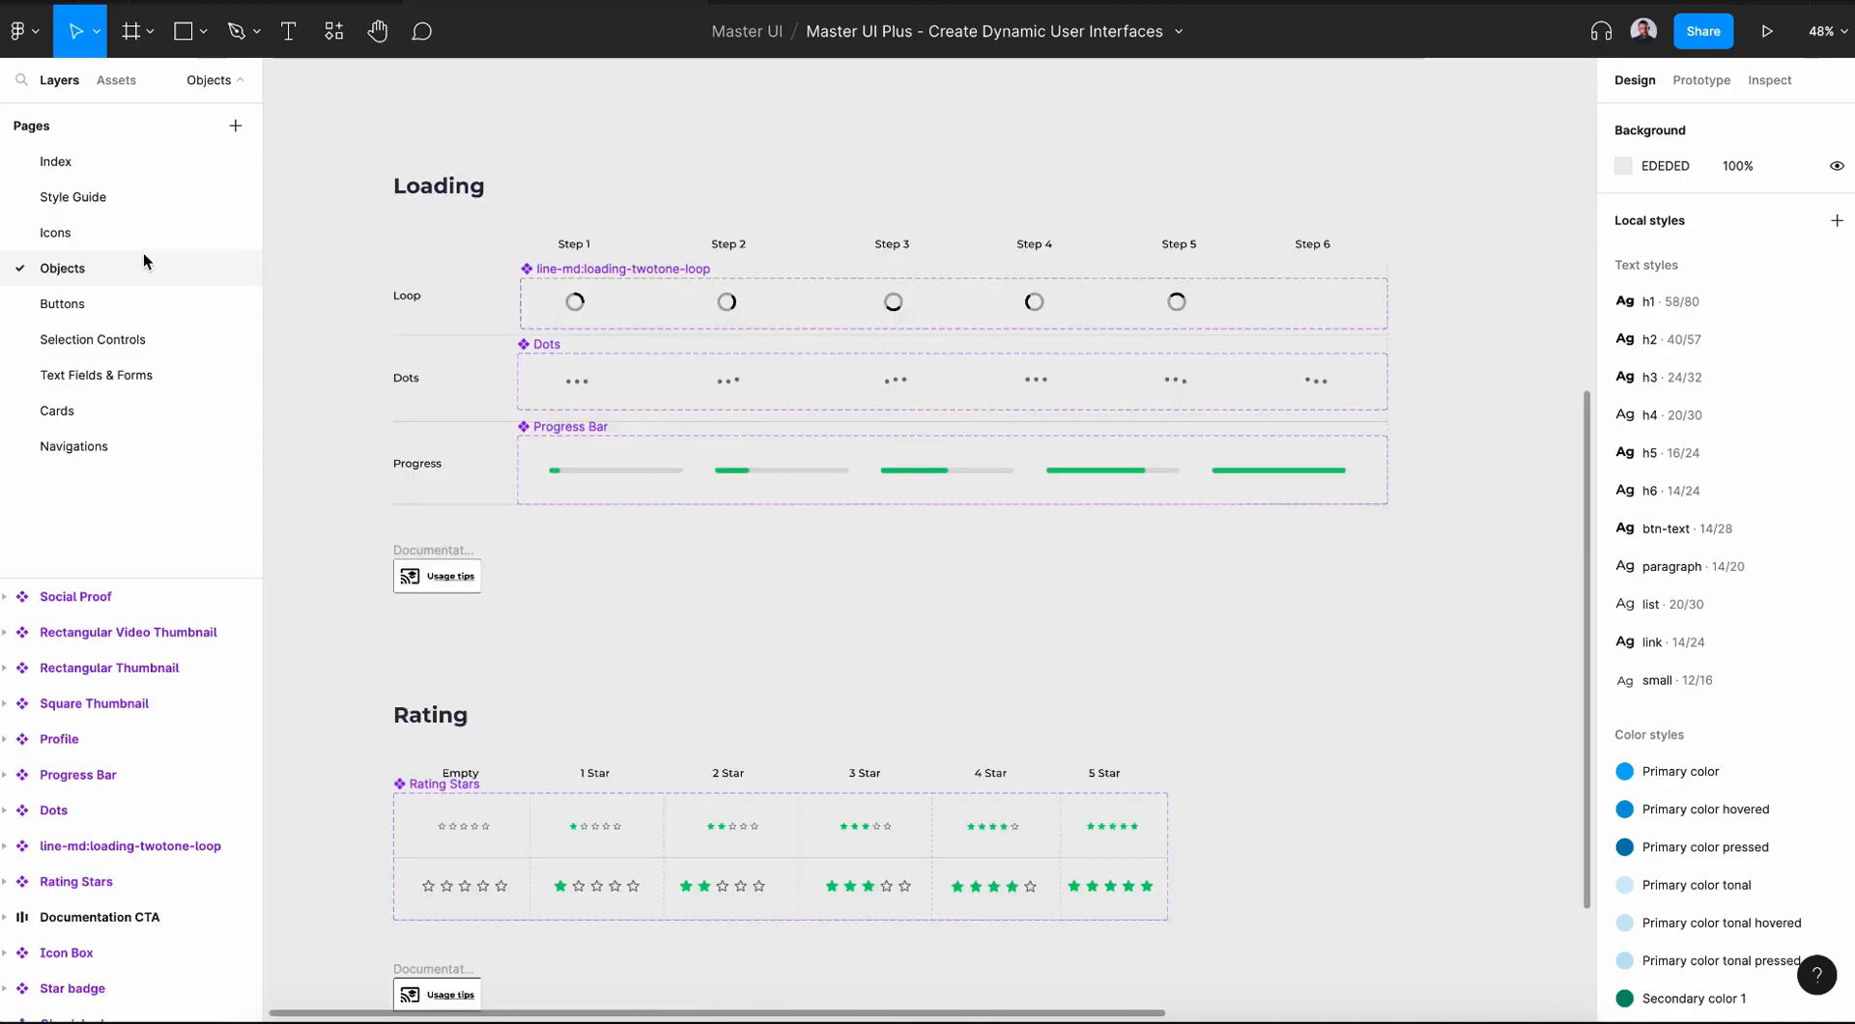
left_click(147, 305)
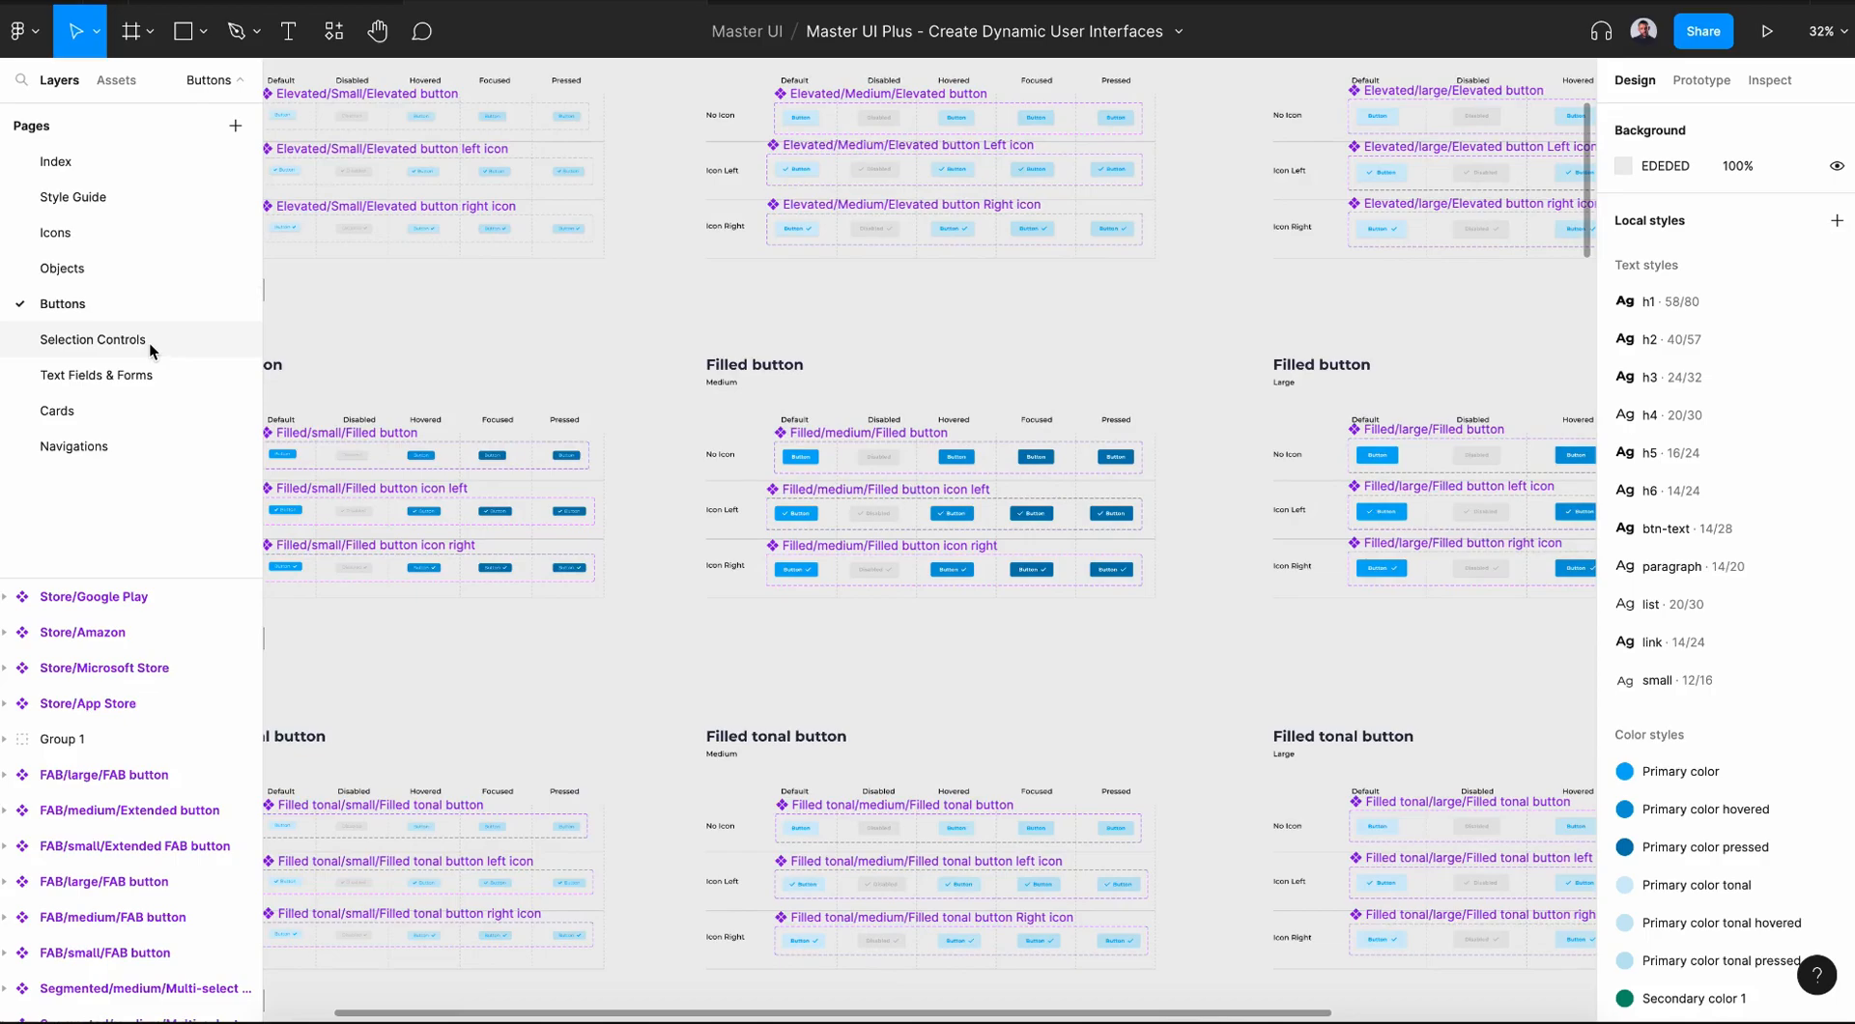
left_click(149, 342)
left_click(149, 379)
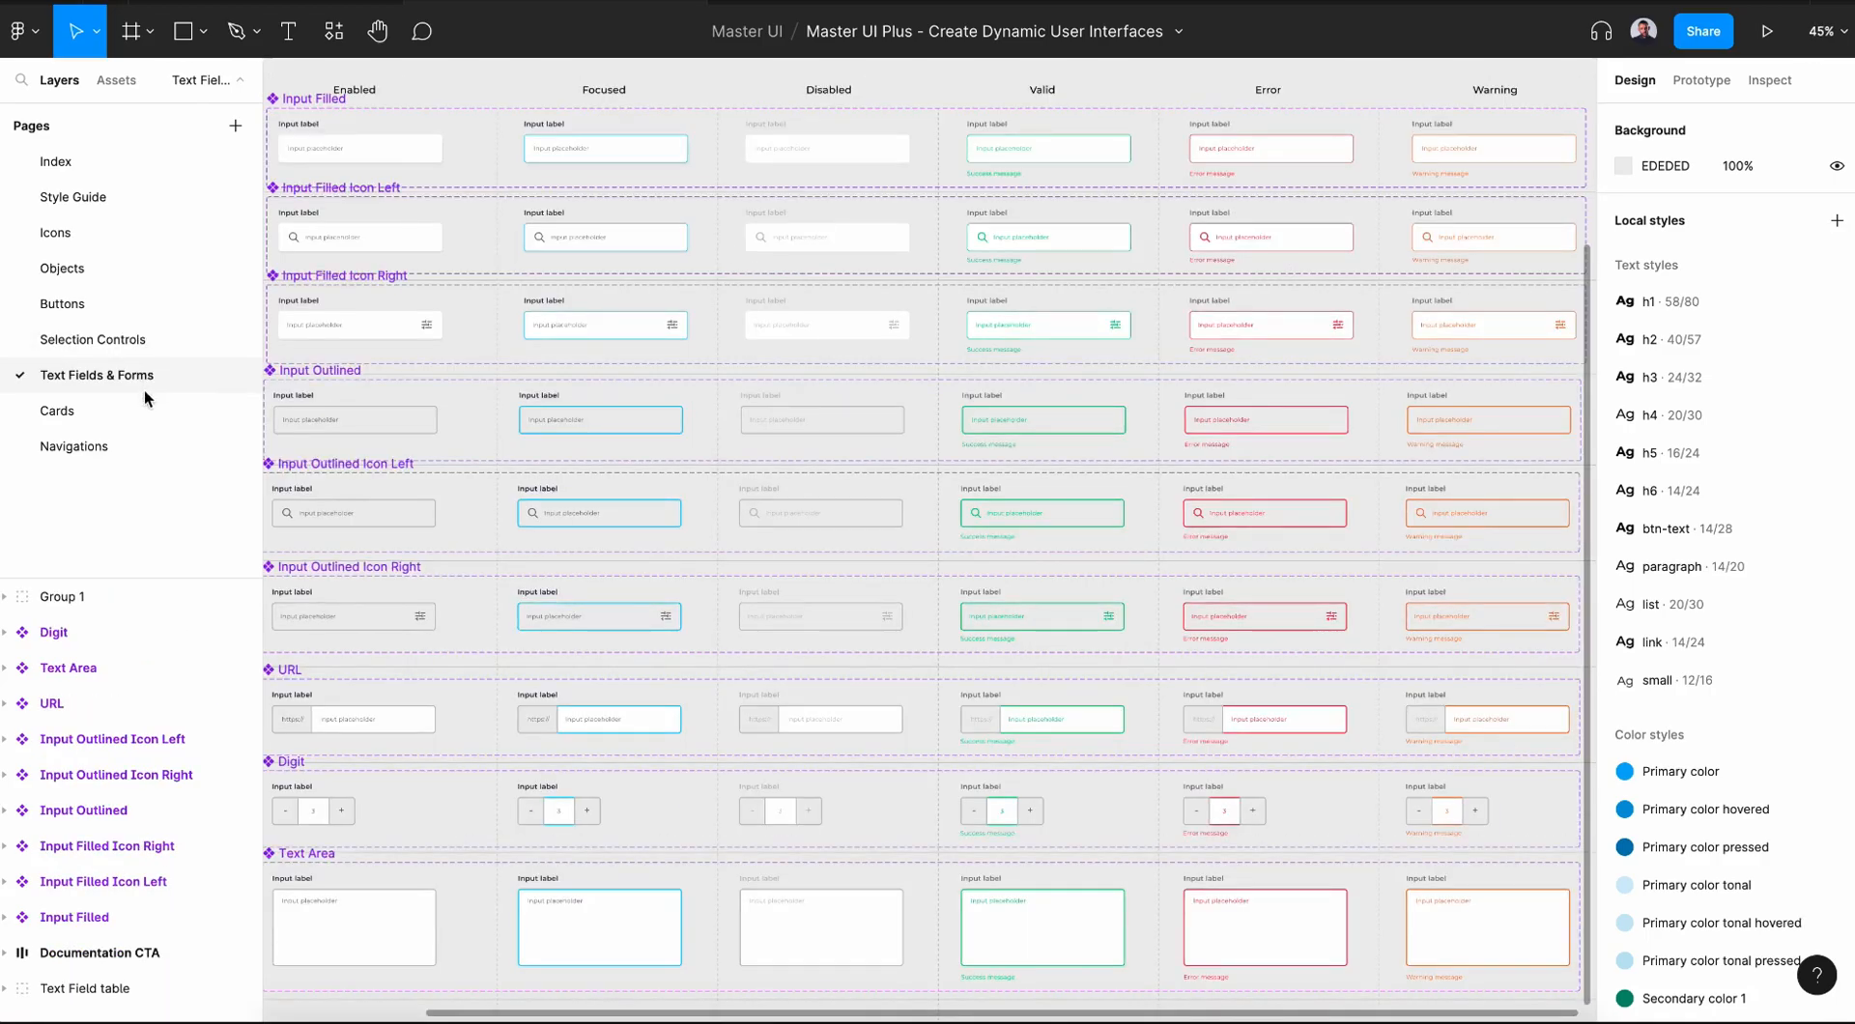
left_click(141, 413)
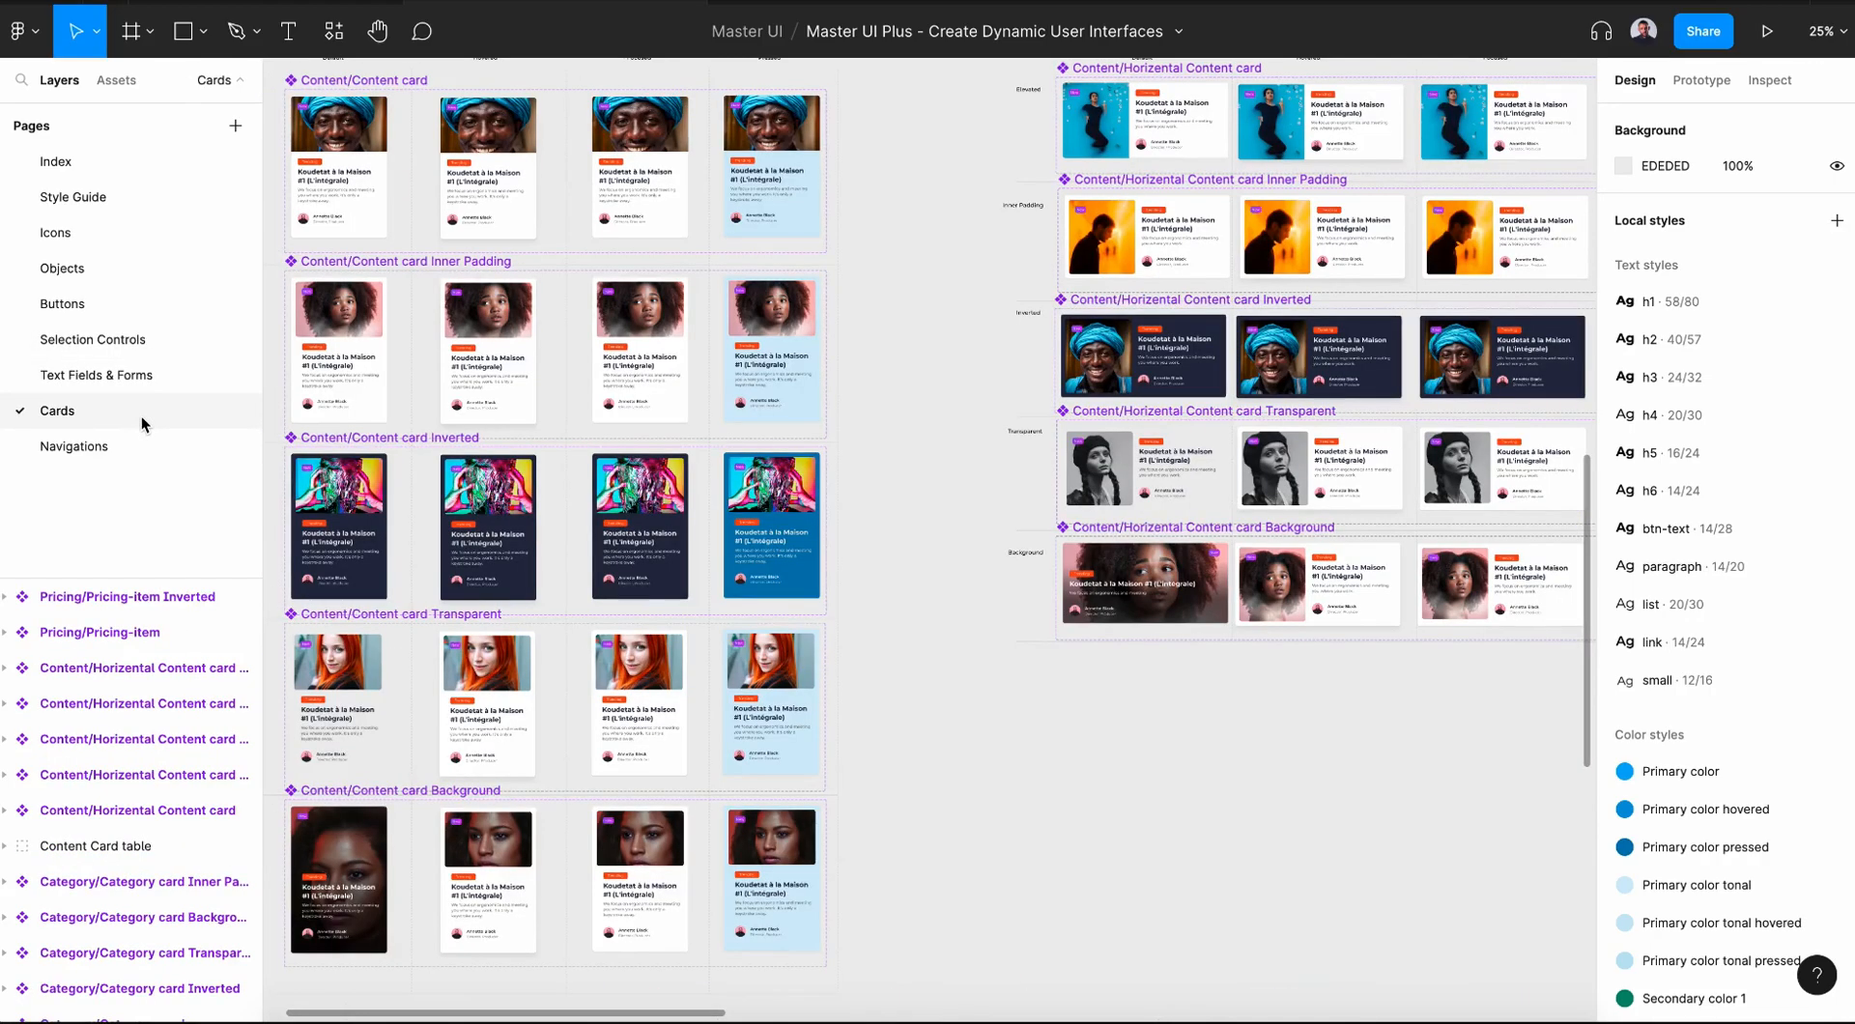